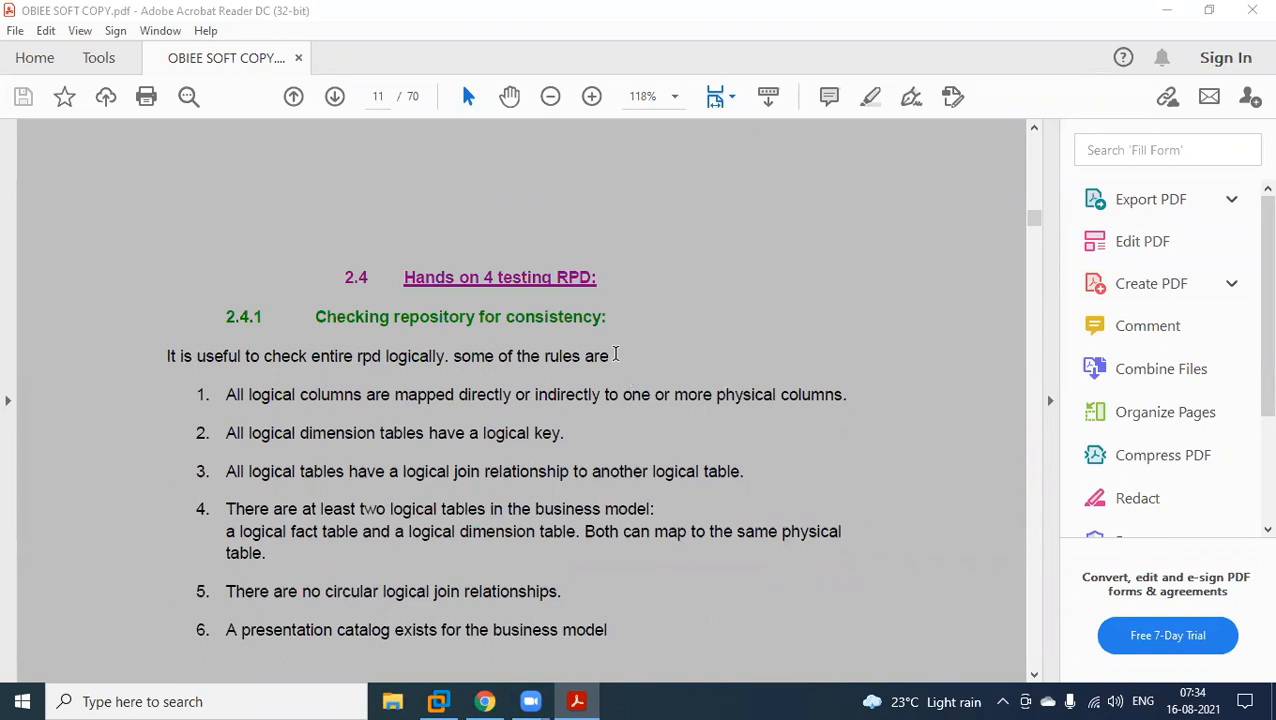
Read the repository consistency check notes as far as the "Servers in OBIEE 11G" section and highlight that section's heading.
scroll(615, 354, "down", 5)
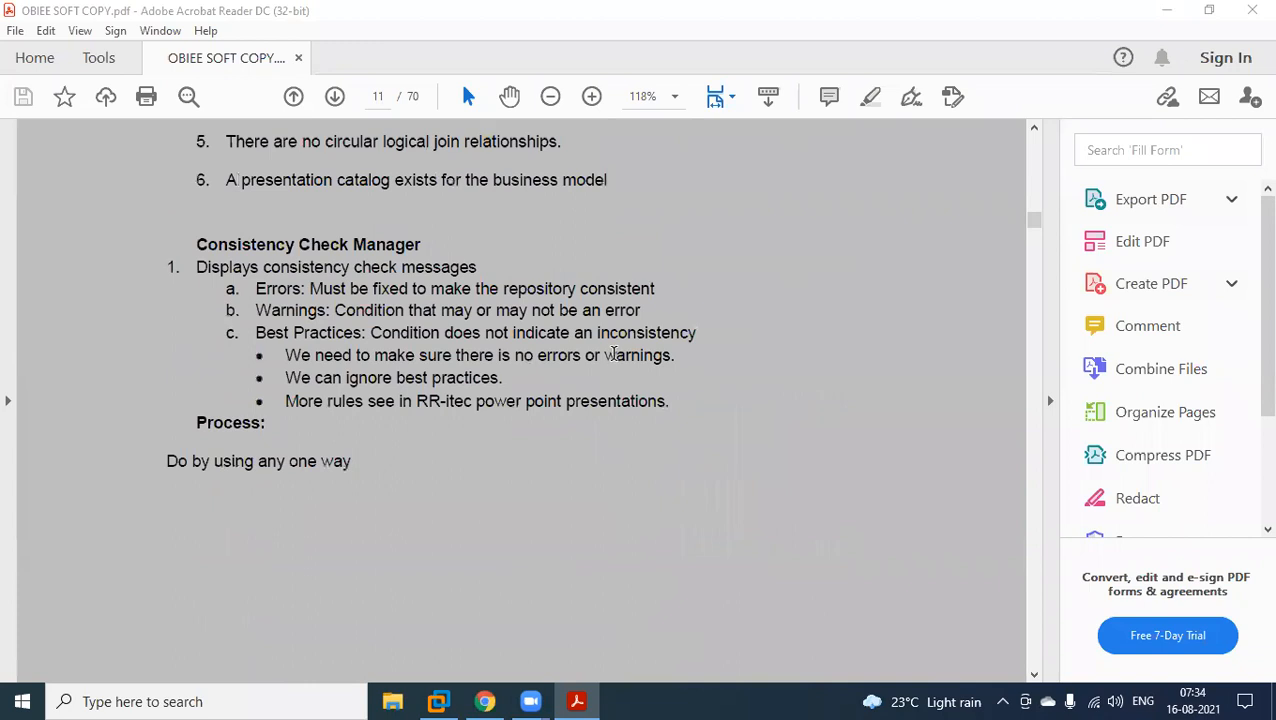
scroll(595, 333, "down", 8)
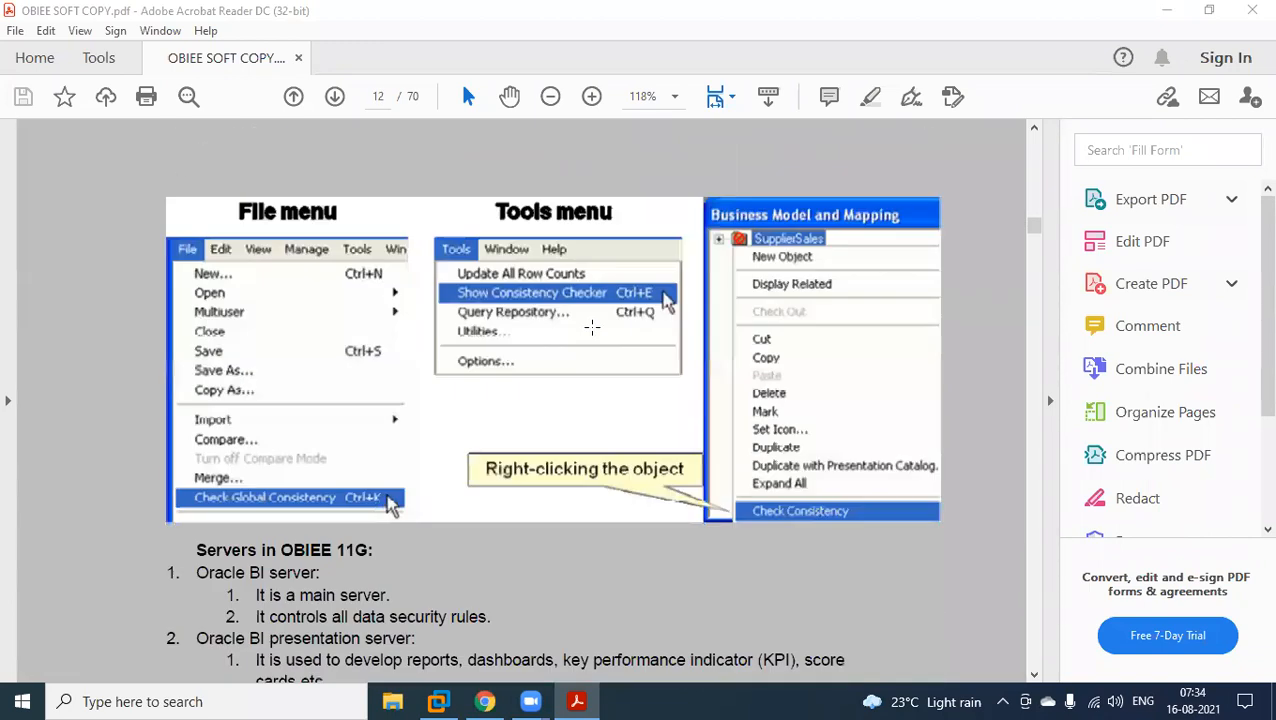
scroll(592, 327, "down", 1)
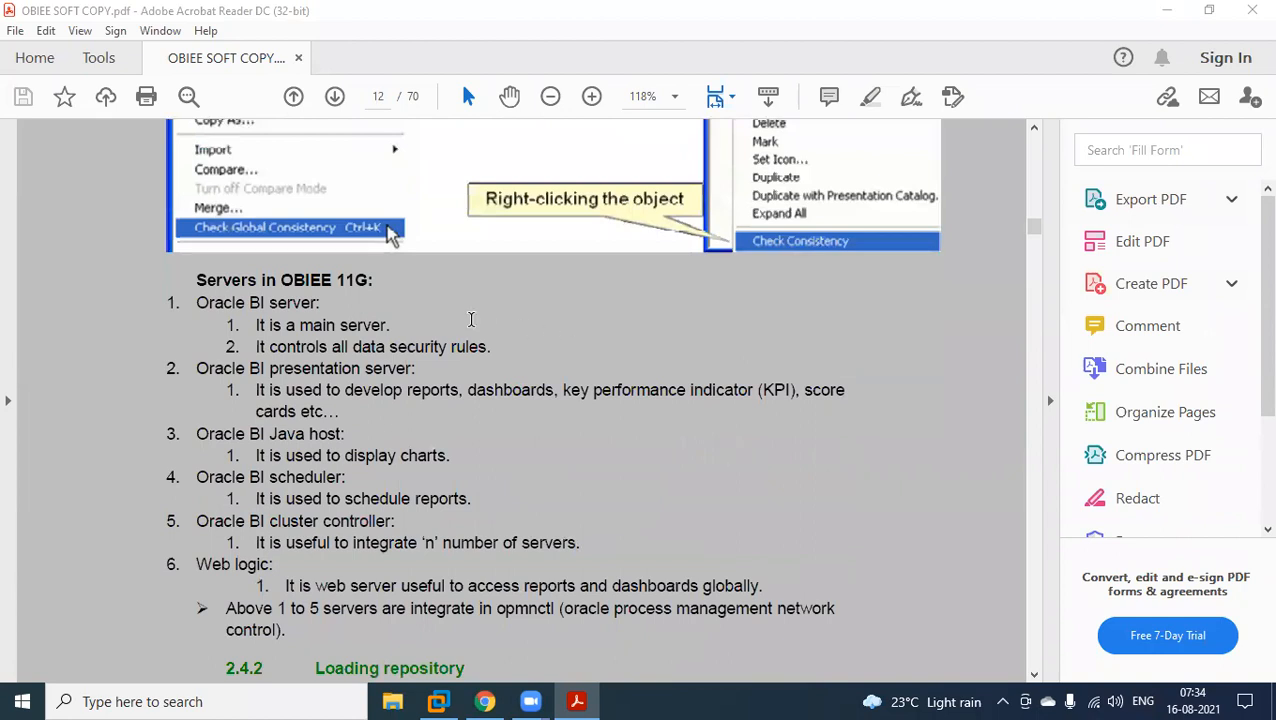
left_click_drag(198, 281, 372, 282)
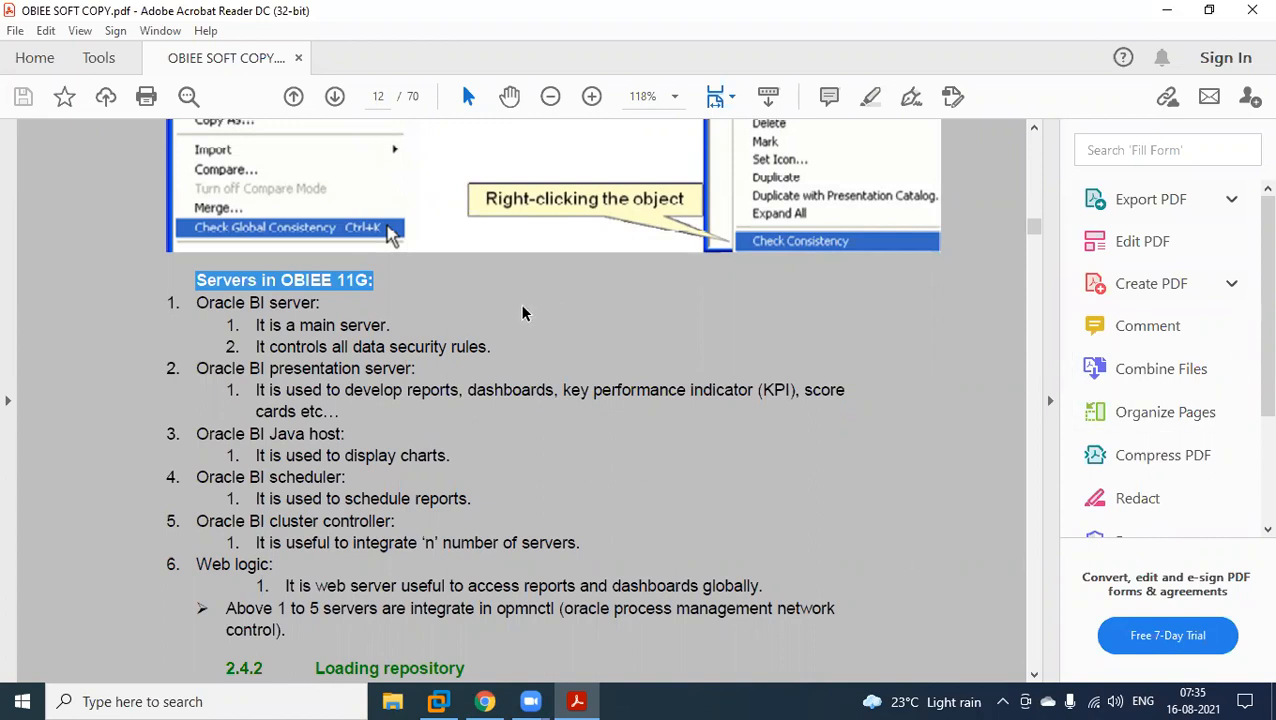
left_click(581, 289)
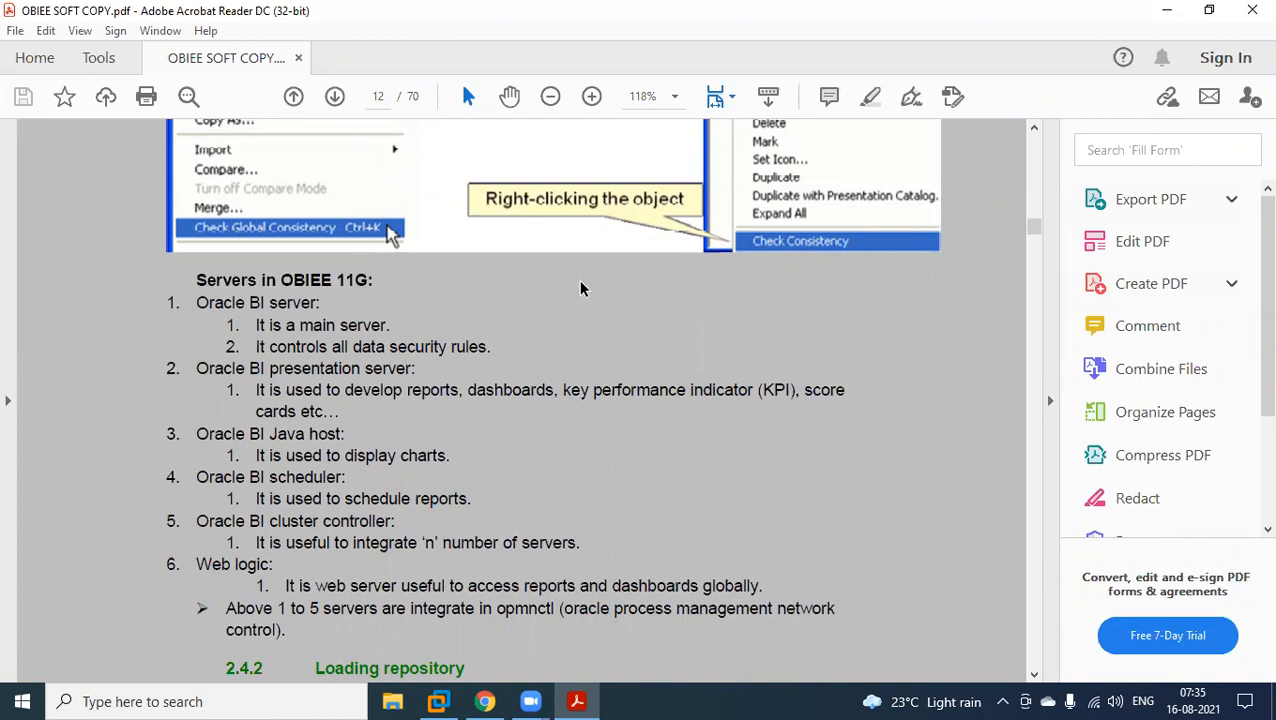
scroll(541, 282, "down", 1)
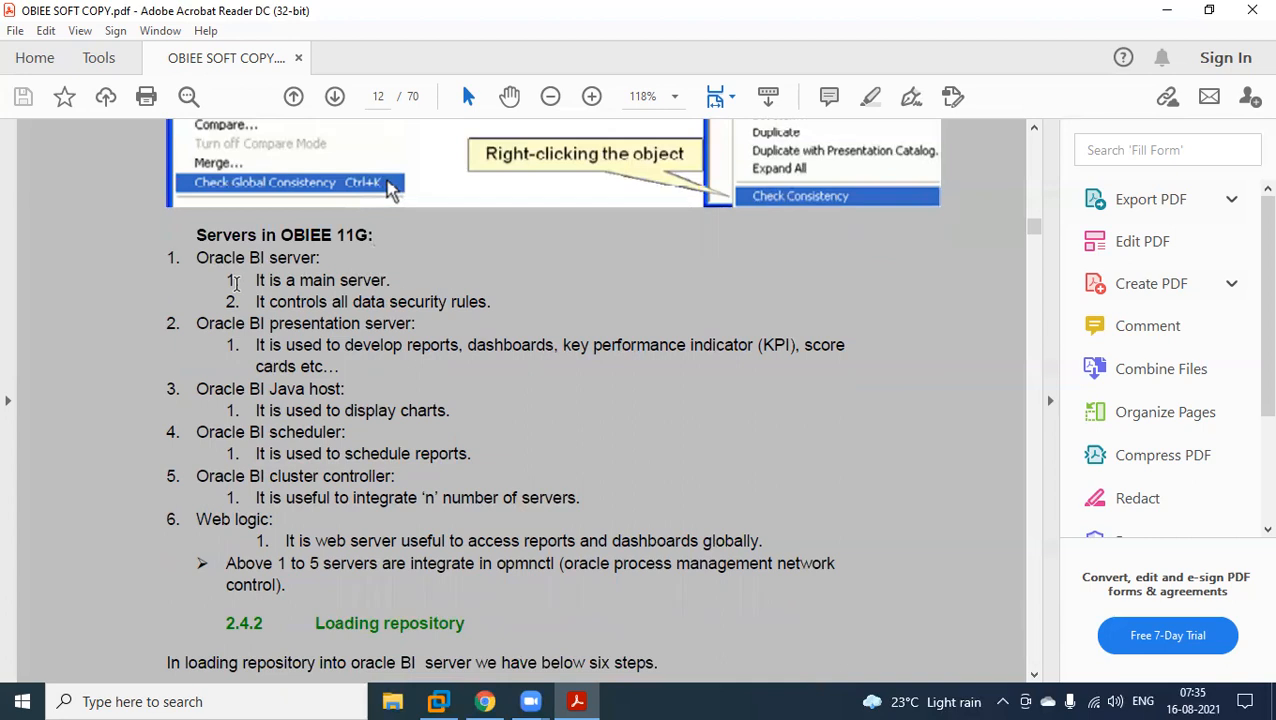
Highlight the "Oracle BI server" item in the notes and view the repository layers in the virtual machine's Oracle BI Administration Tool.
left_click_drag(196, 257, 300, 256)
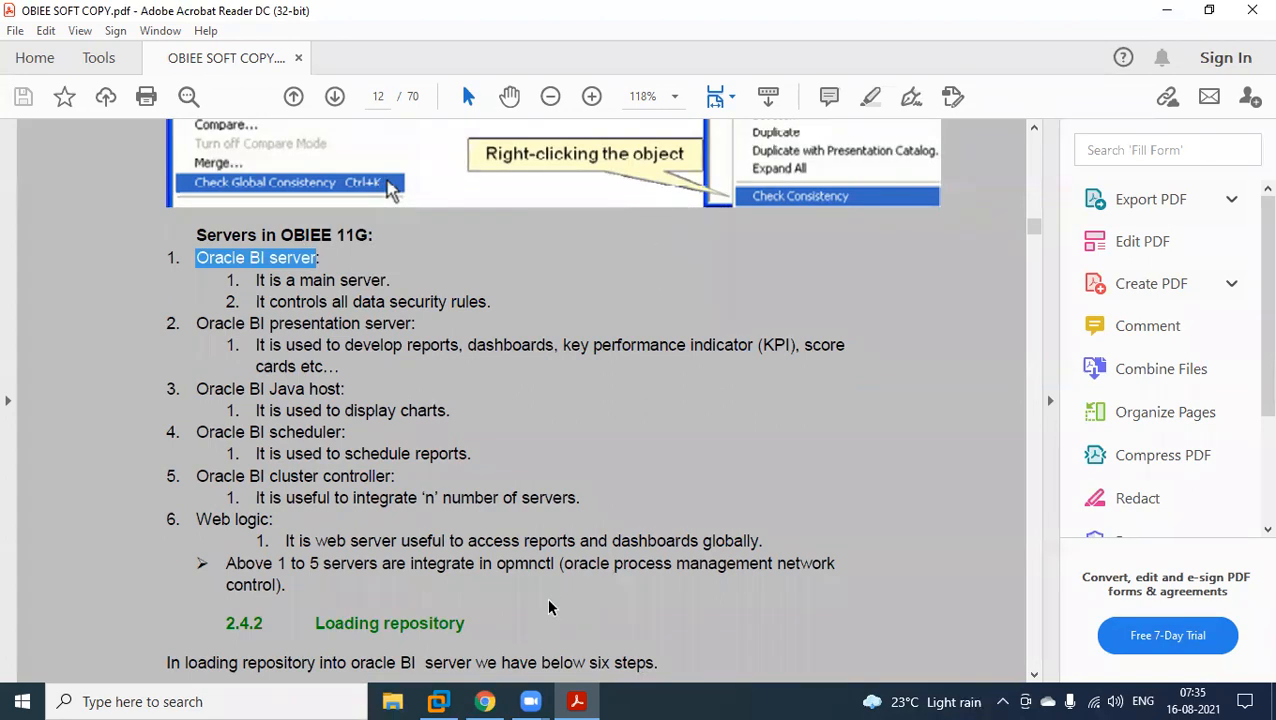
left_click(456, 695)
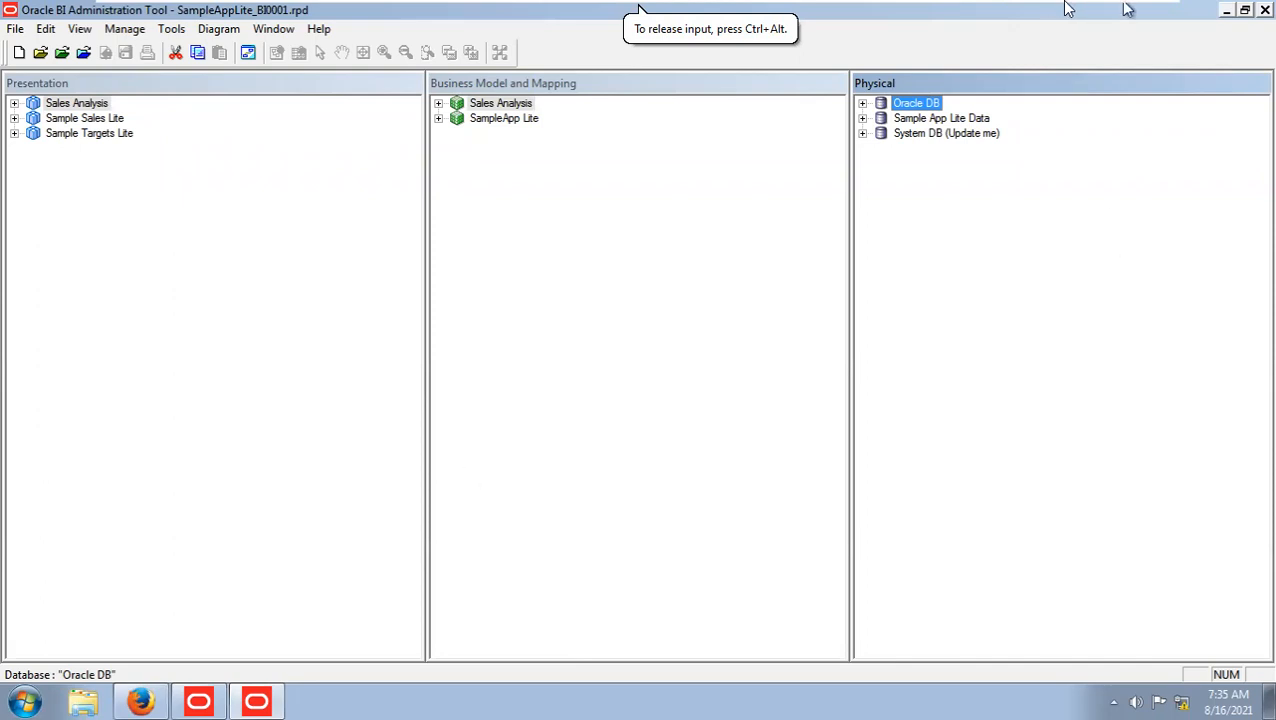
mouse_move(1113, 8)
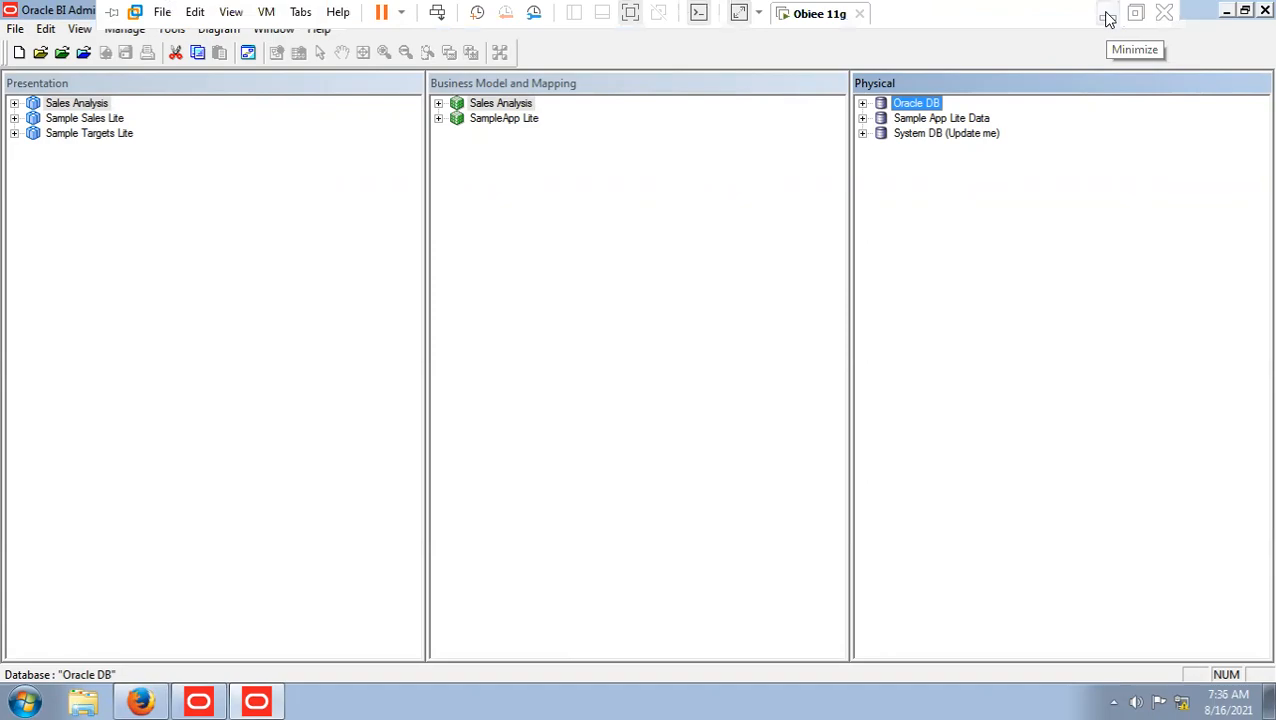
left_click(1107, 16)
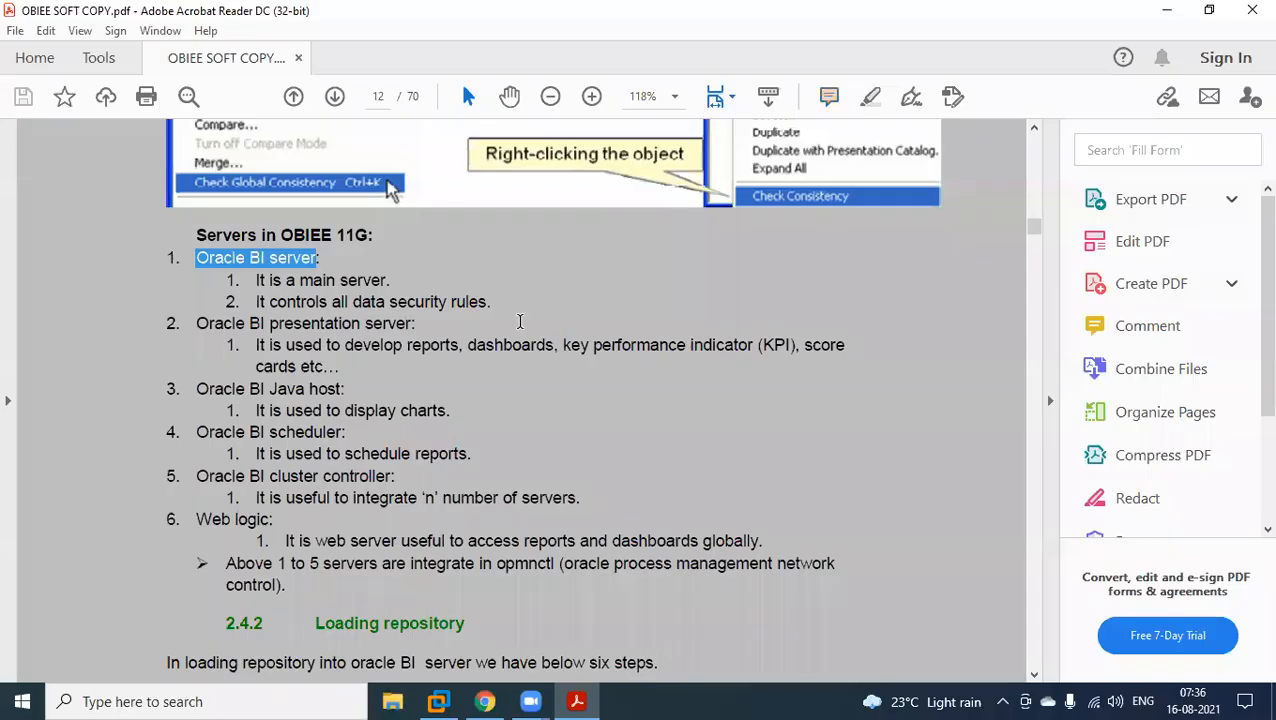
In the PDF notes, highlight the "Oracle BI presentation server" item and its word "presentation".
left_click(263, 260)
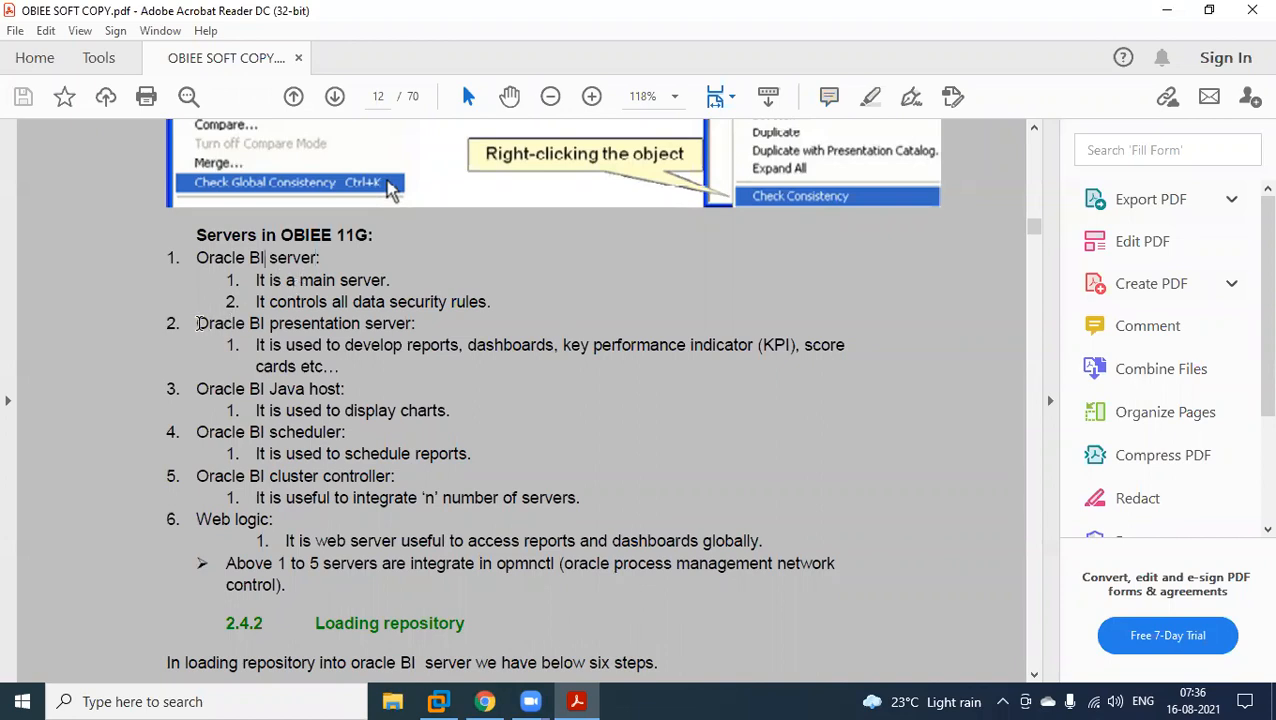
left_click_drag(196, 323, 411, 323)
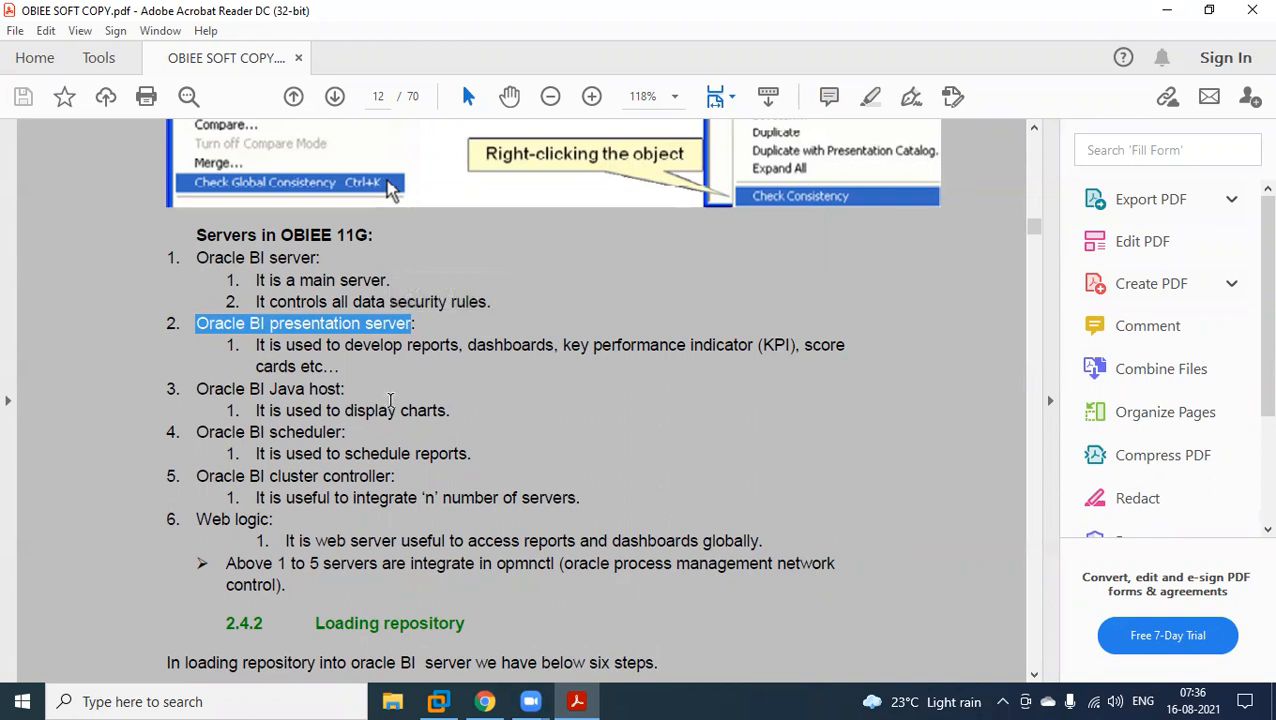
left_click(384, 392)
left_click_drag(271, 326, 360, 325)
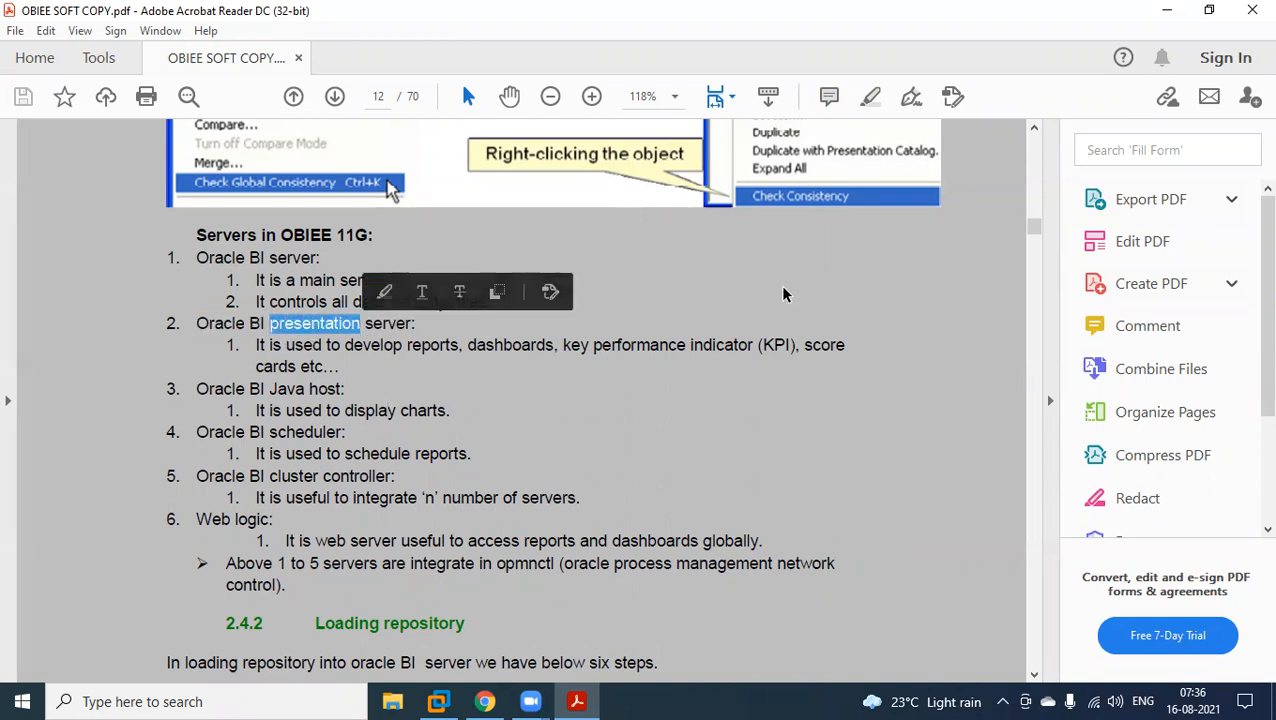
Switch to Firefox in the virtual machine and sign in to Oracle Business Intelligence as weblogic with the account password.
left_click(440, 701)
left_click(145, 701)
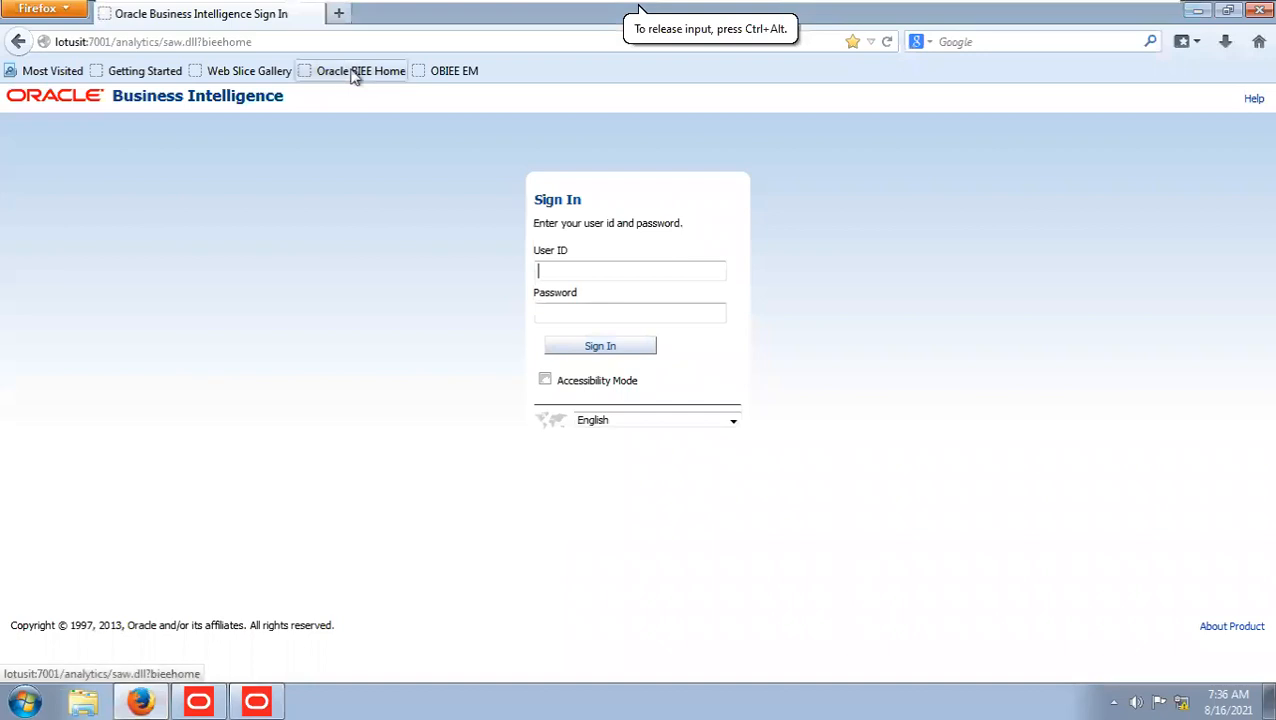
left_click(276, 37)
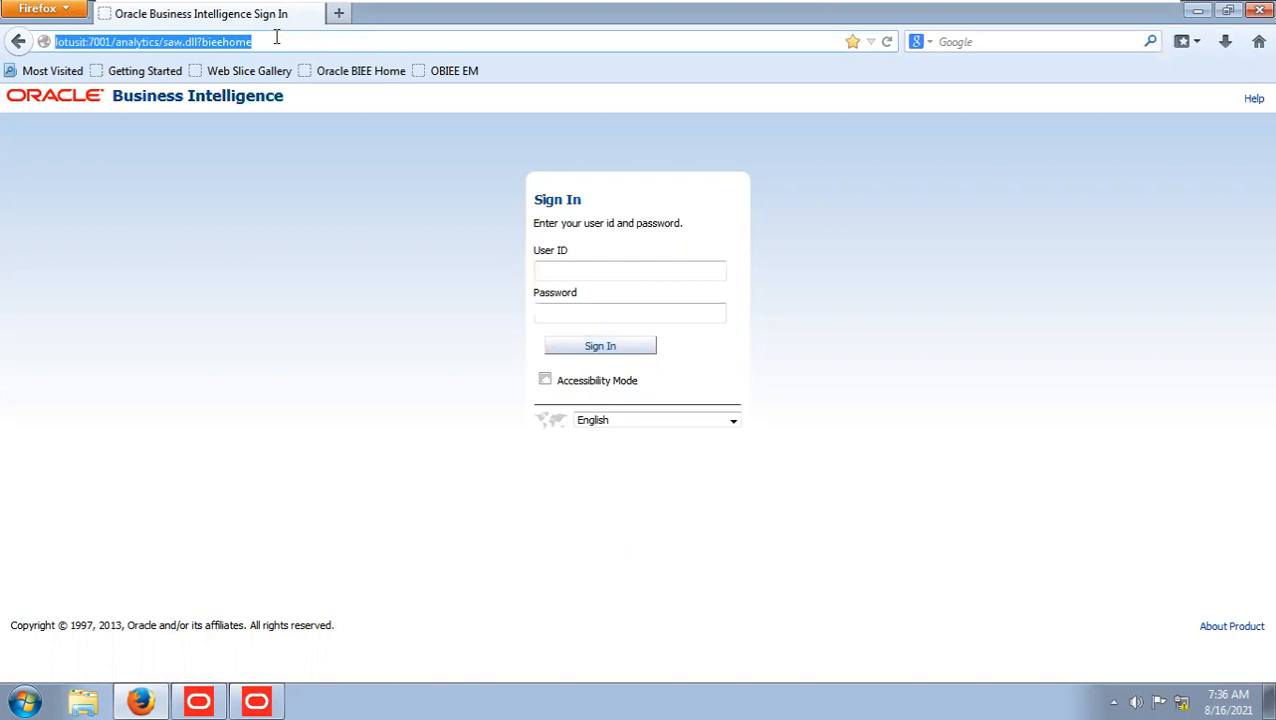
left_click(576, 272)
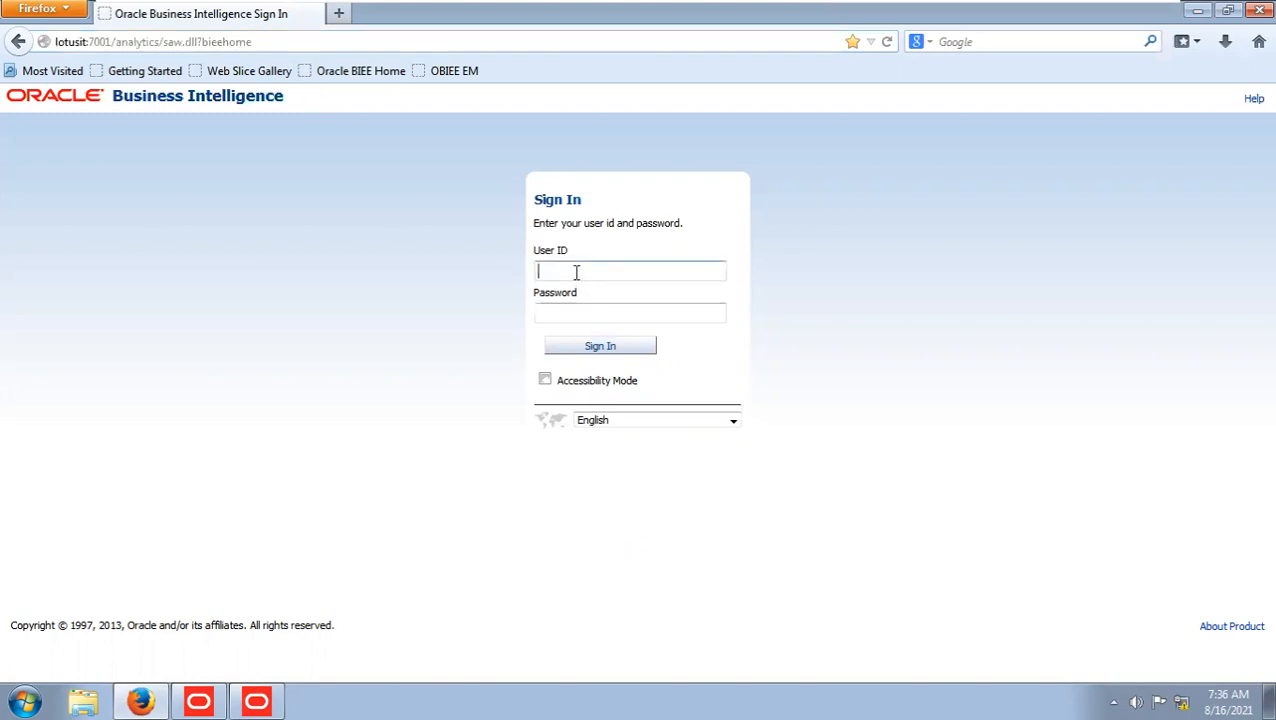
type("weblogic")
key("Tab")
type("welcome1")
key("Return")
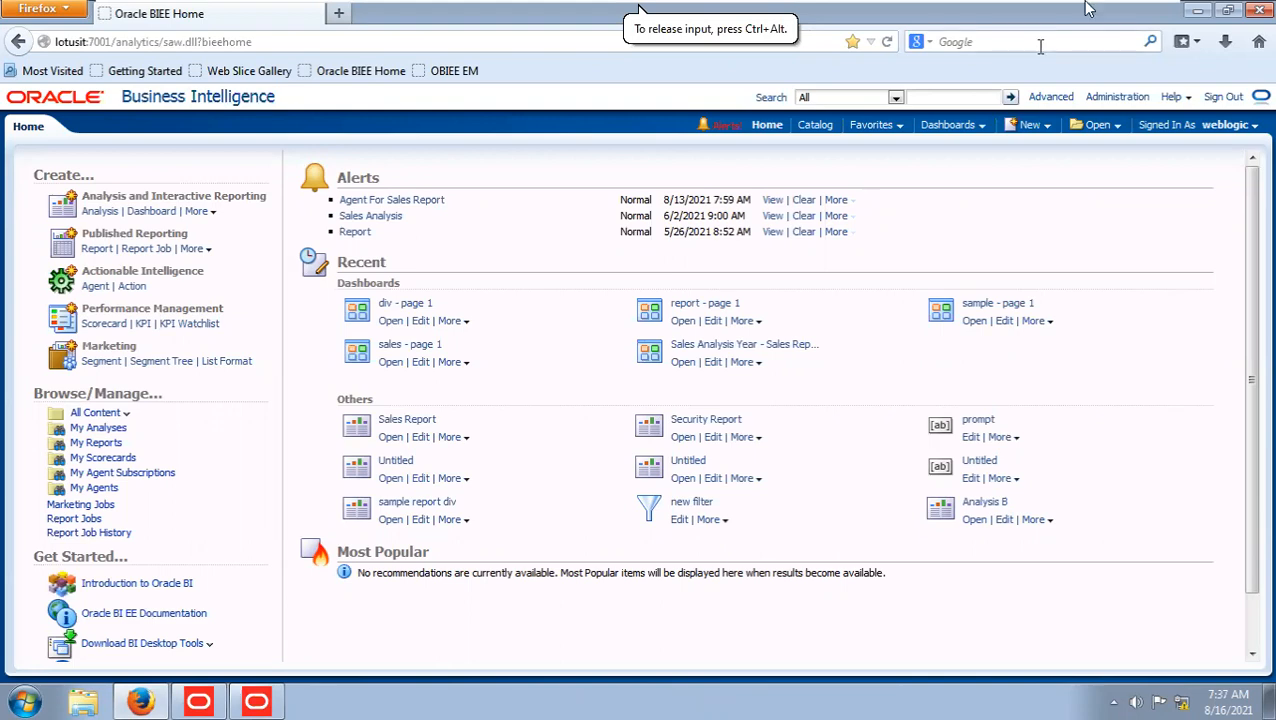
Return to the PDF notes and highlight the "Oracle BI presentation server" and "Oracle BI Java host" items in turn.
key("alt+Tab")
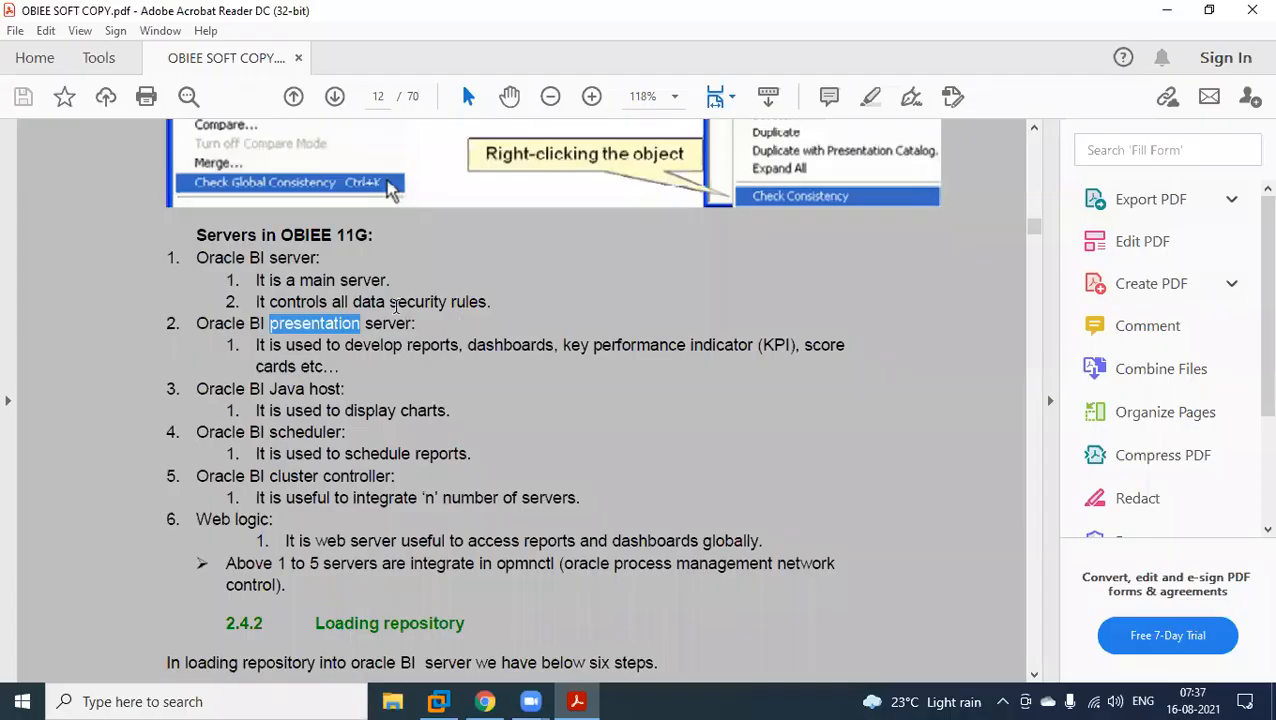
left_click(201, 327)
left_click_drag(201, 327, 404, 324)
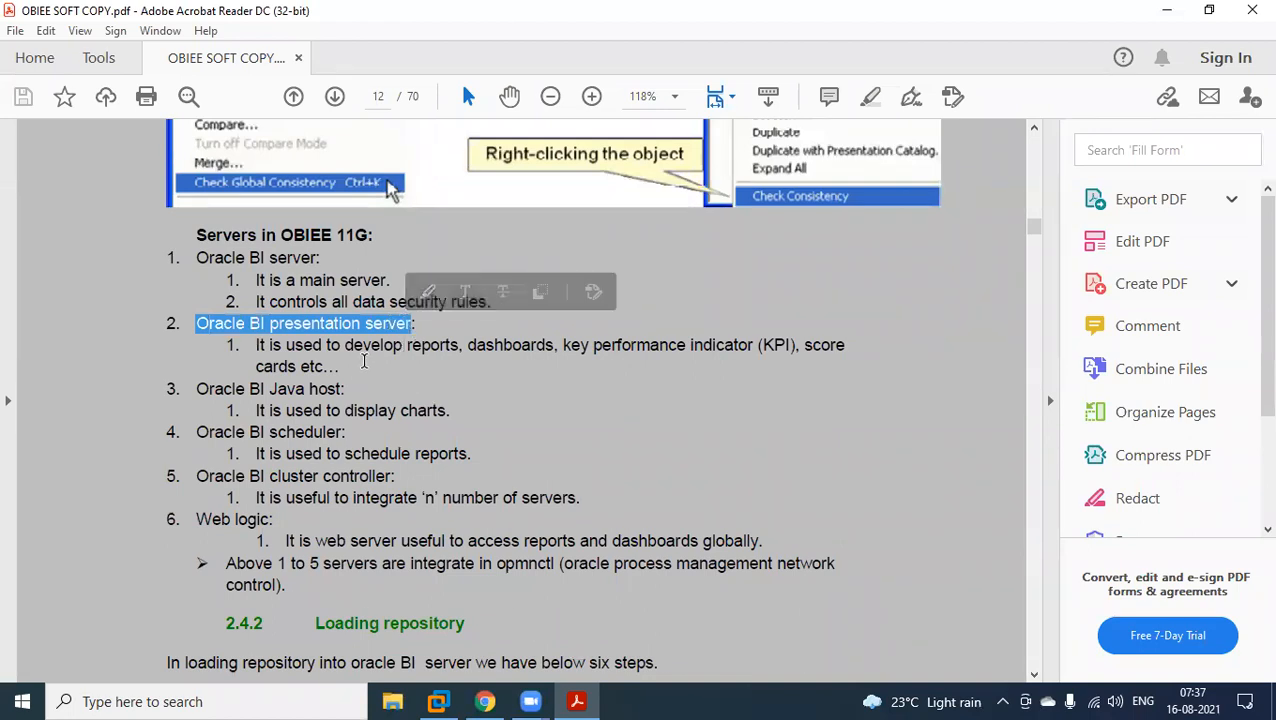
left_click(366, 350)
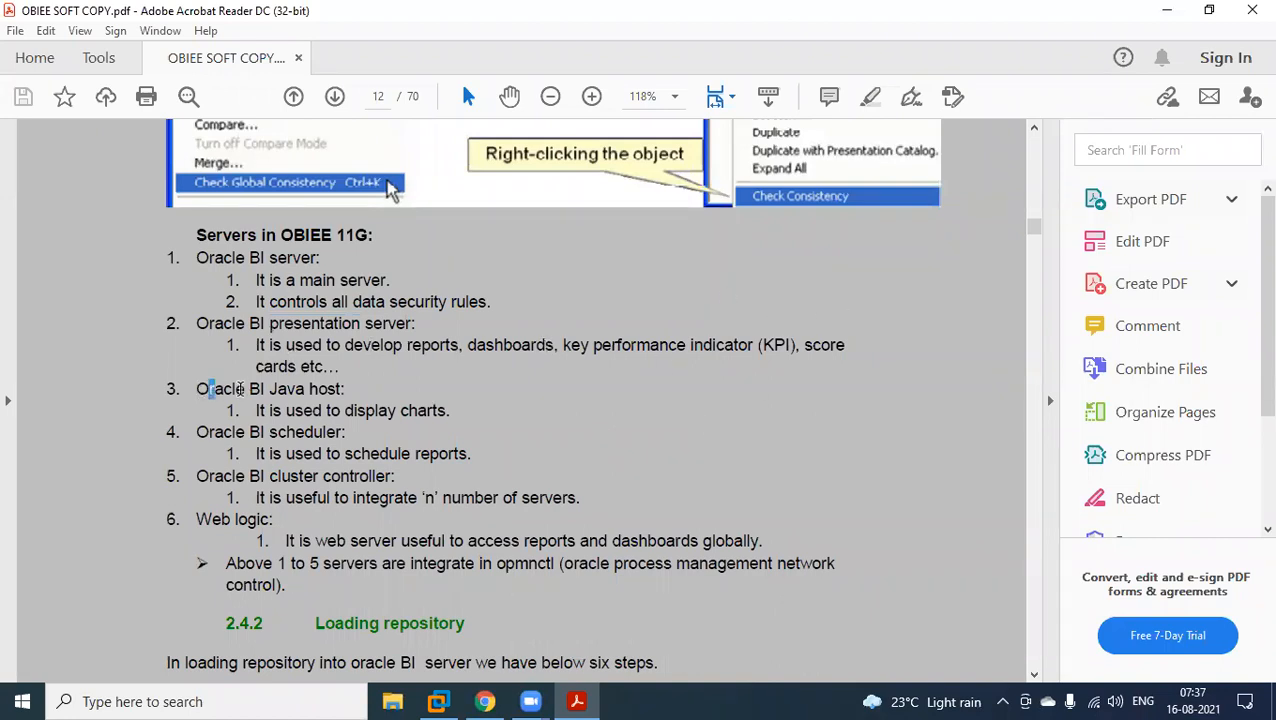
left_click_drag(197, 388, 326, 388)
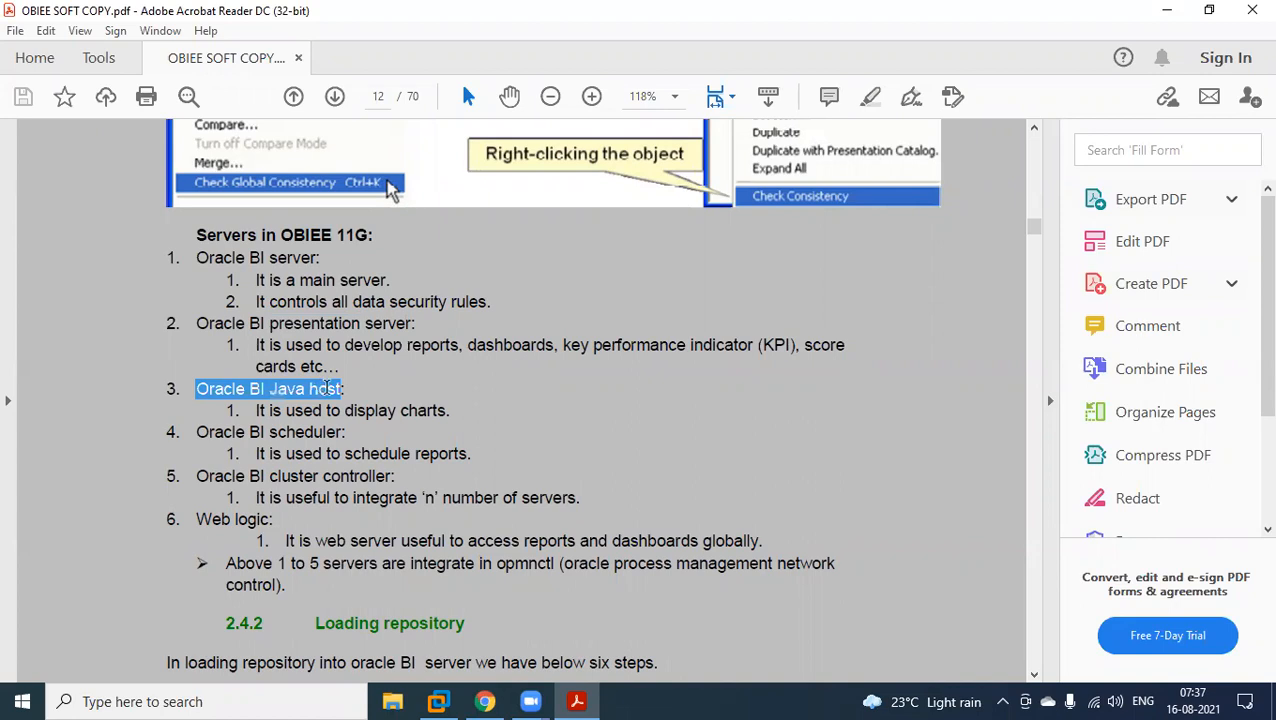
left_click(472, 406)
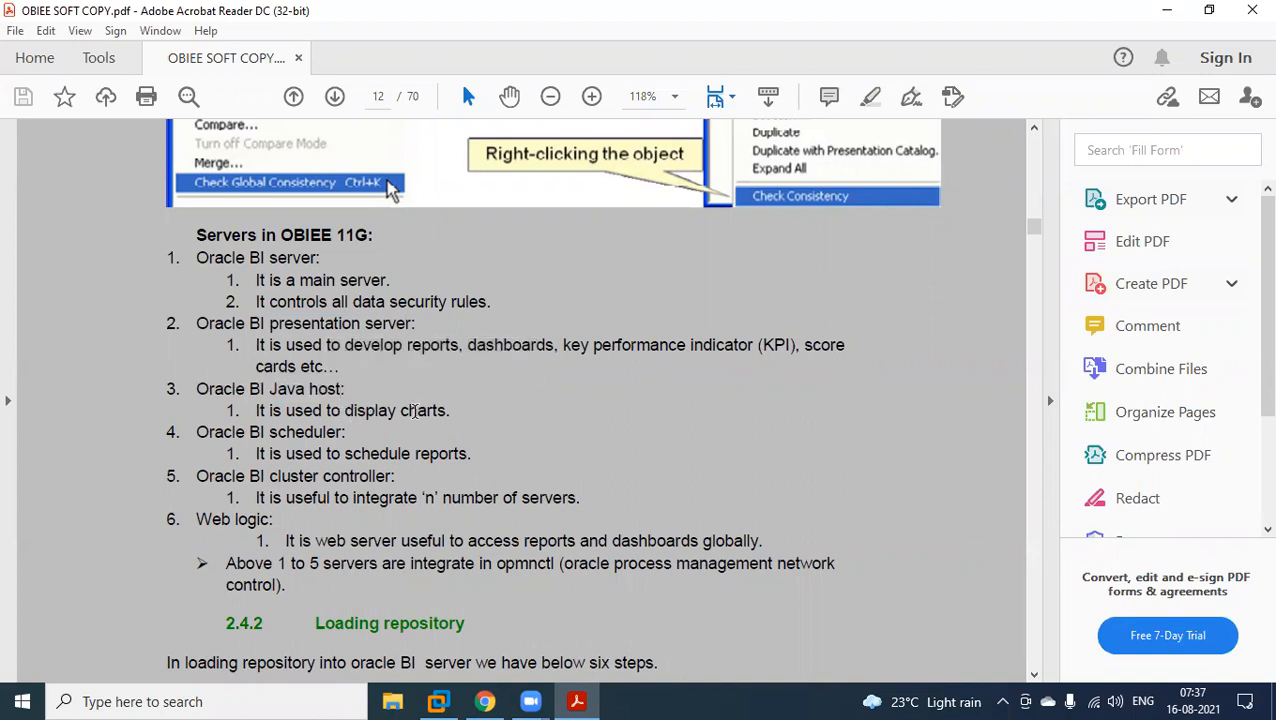
In the virtual machine, open the Sample Lite QuickStart dashboard and examine the revenue charts on its Overview page.
left_click(440, 703)
left_click(978, 126)
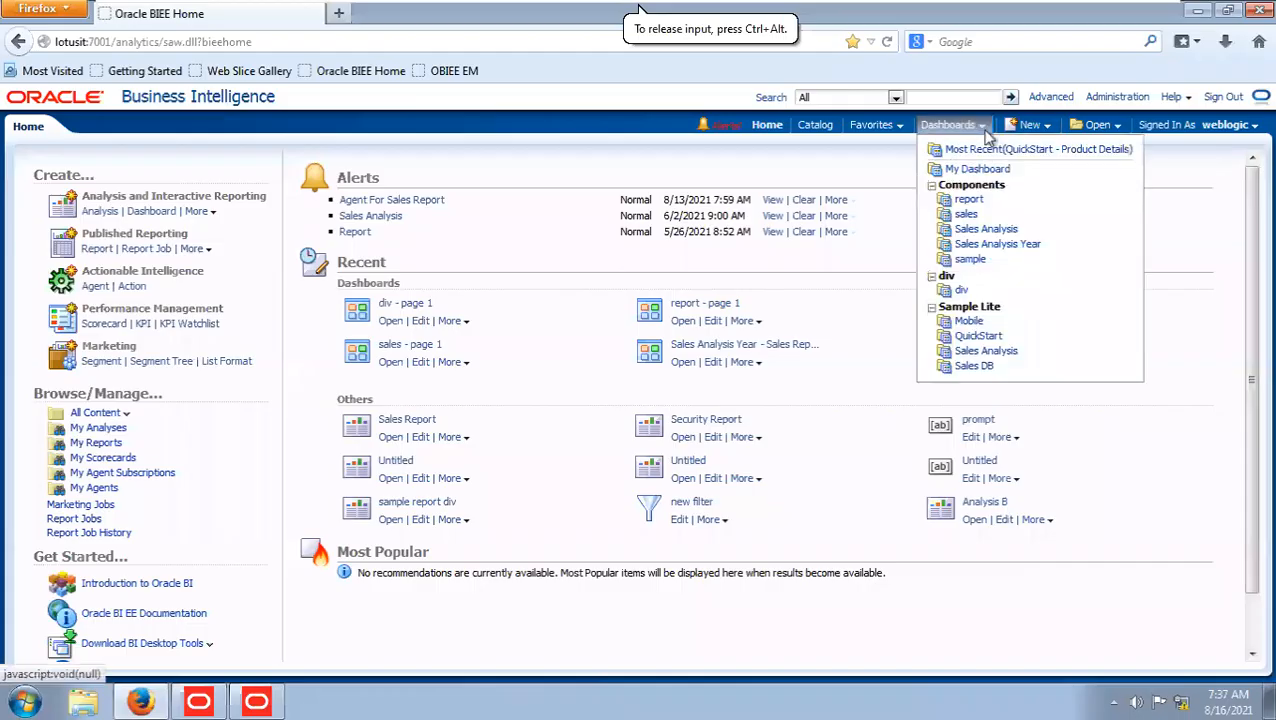
left_click(978, 338)
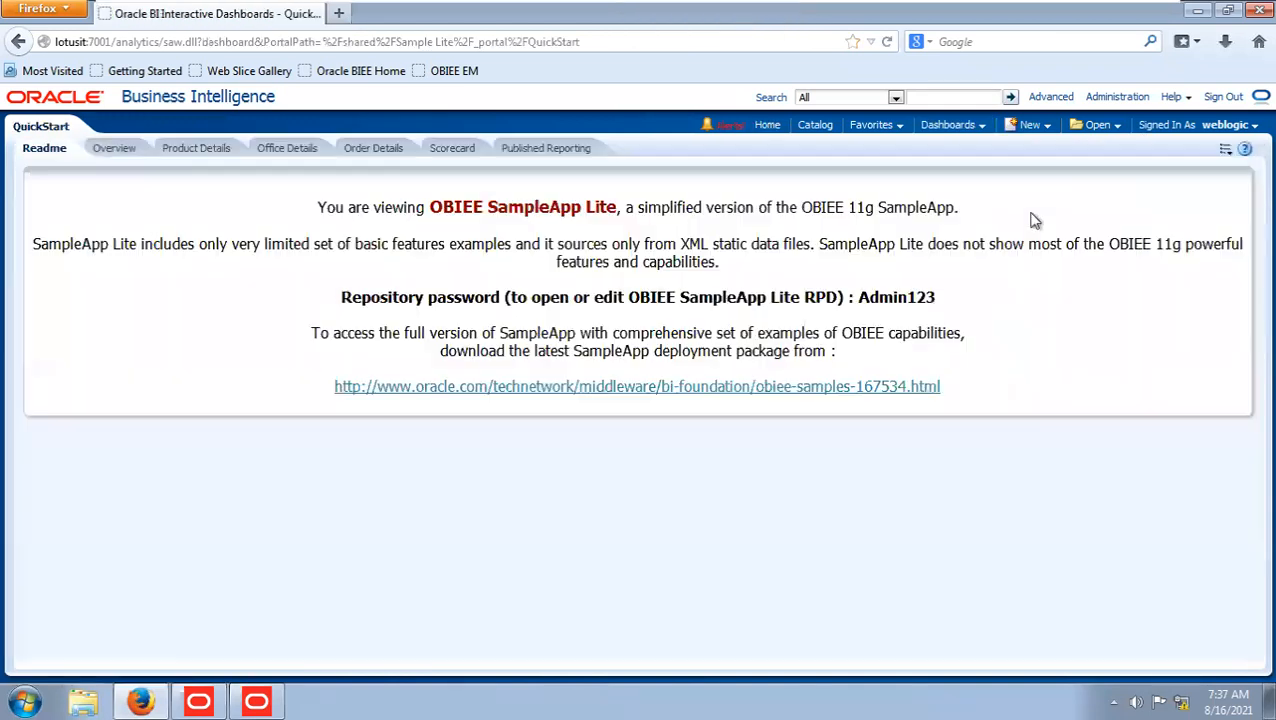
left_click(118, 150)
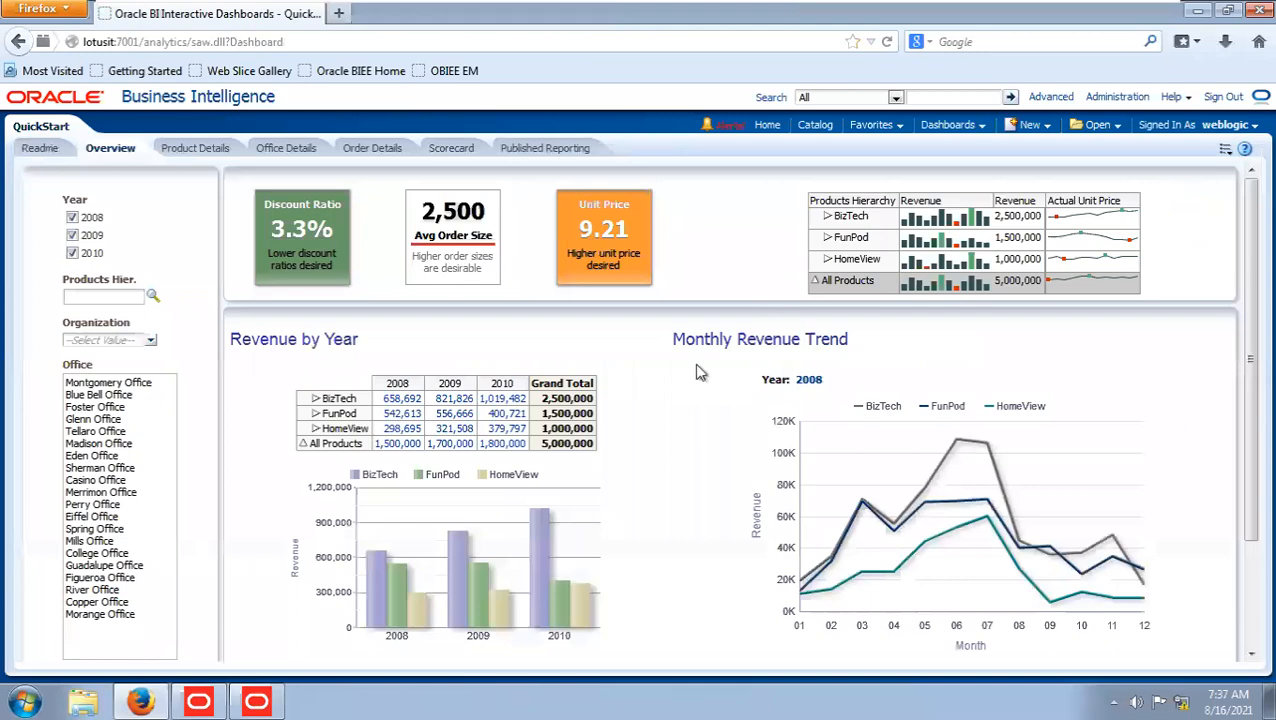
scroll(700, 372, "down", 1)
scroll(700, 372, "down", 2)
scroll(700, 372, "up", 2)
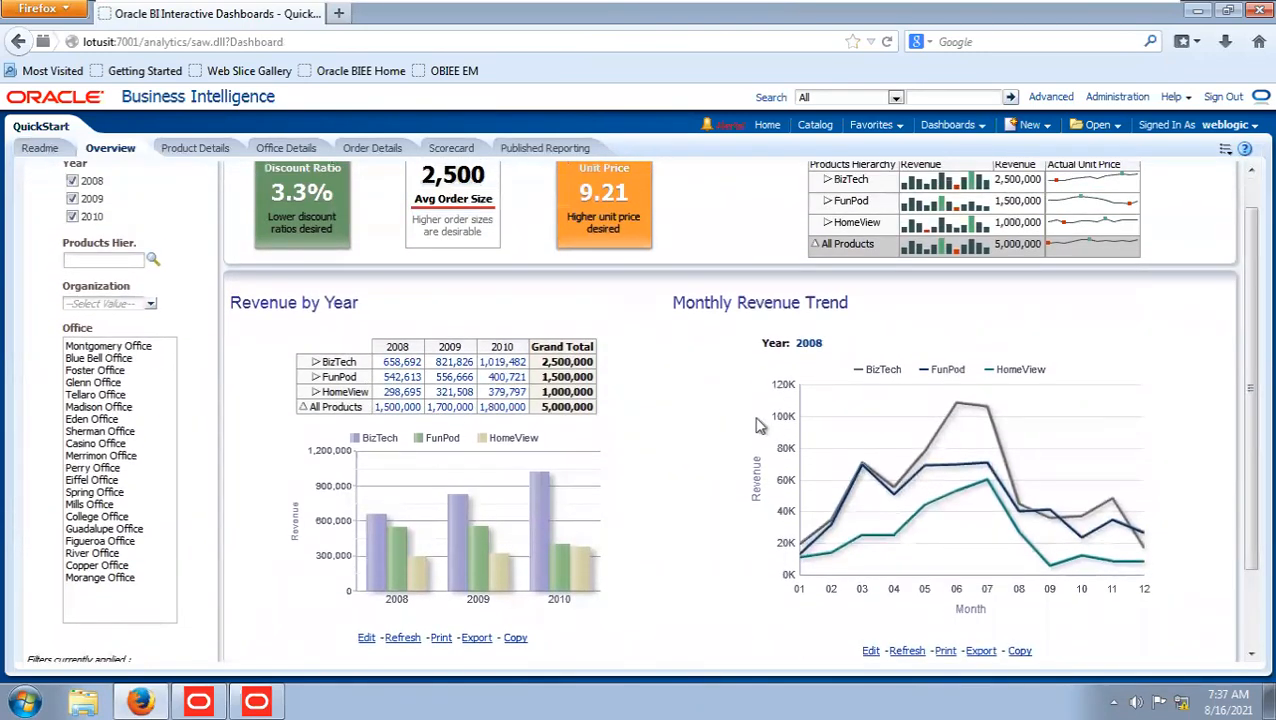
scroll(740, 423, "down", 2)
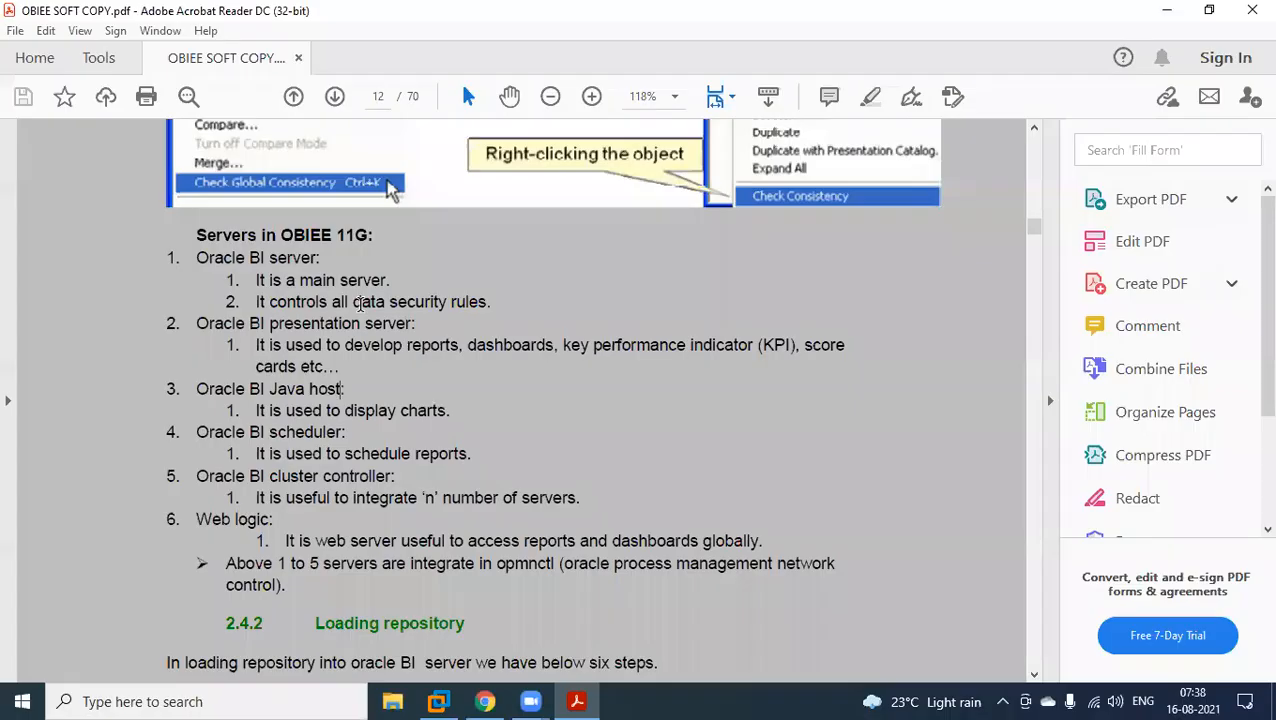
Compare the notes' "Oracle BI Java host" item with the dashboard charts and highlight the "Oracle BI scheduler" item in the PDF.
left_click(1107, 13)
left_click_drag(197, 391, 344, 391)
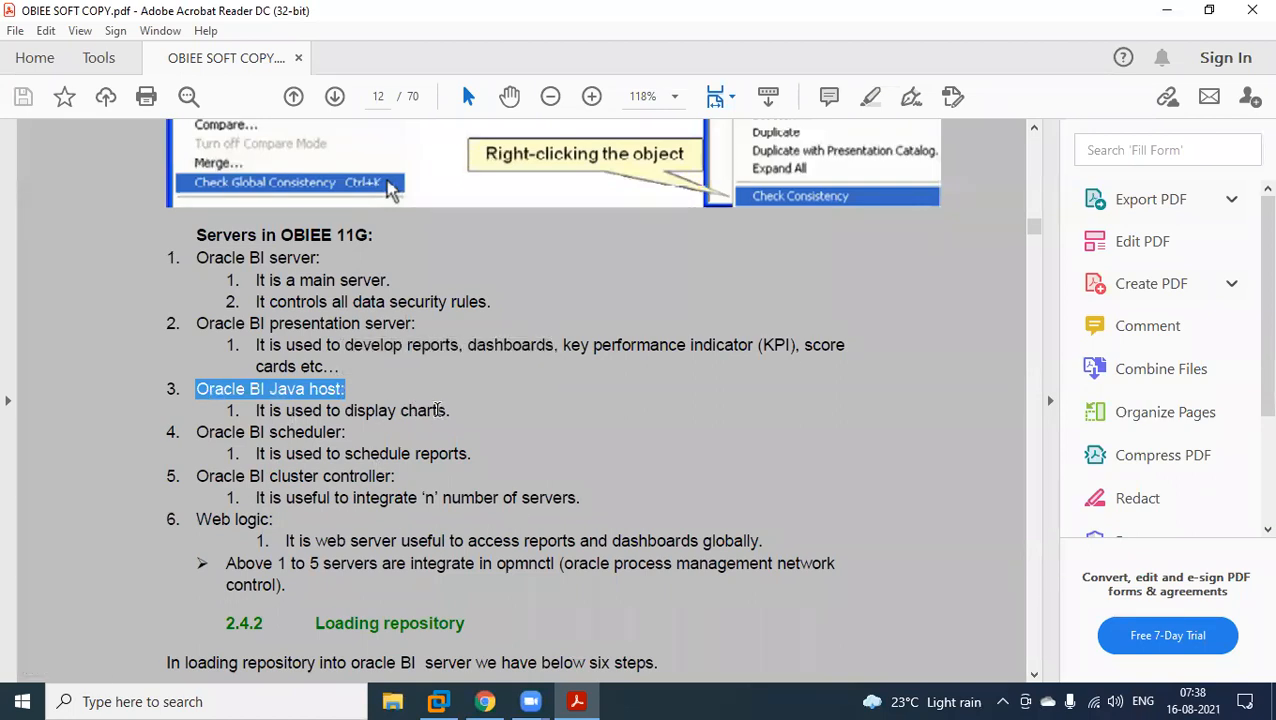
left_click(441, 700)
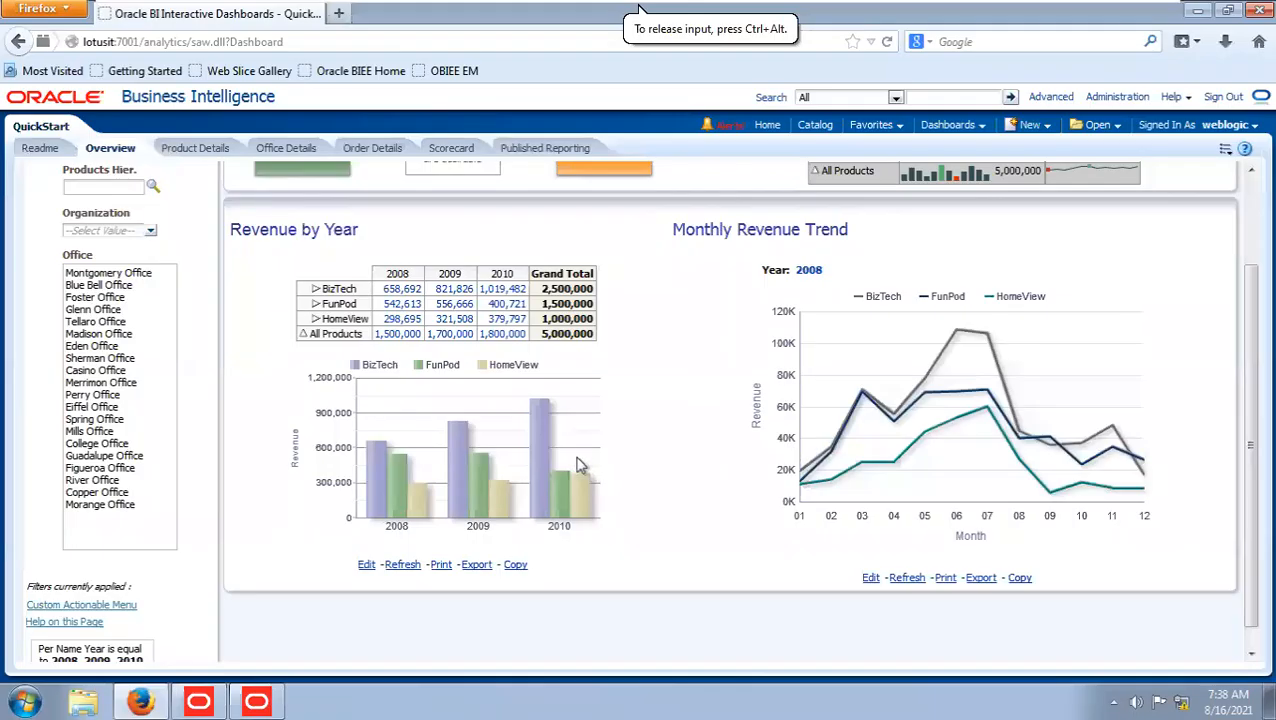
mouse_move(1044, 3)
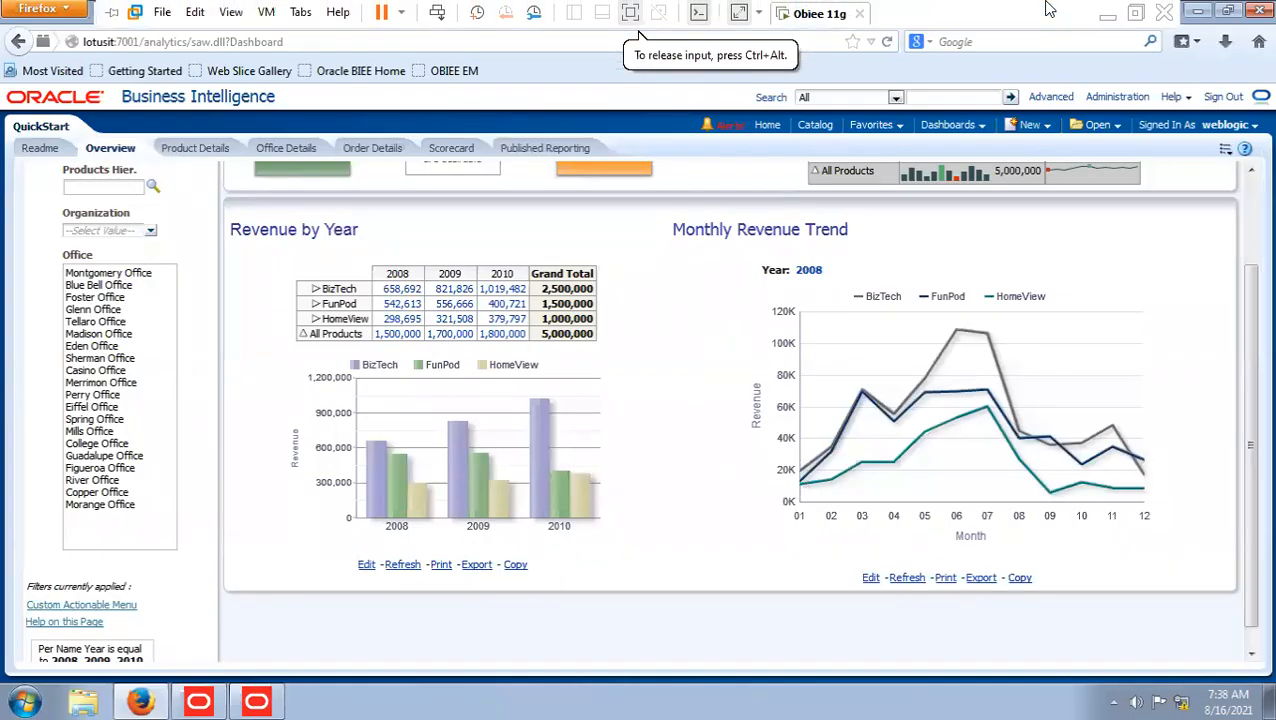
left_click(1106, 14)
left_click_drag(197, 432, 346, 433)
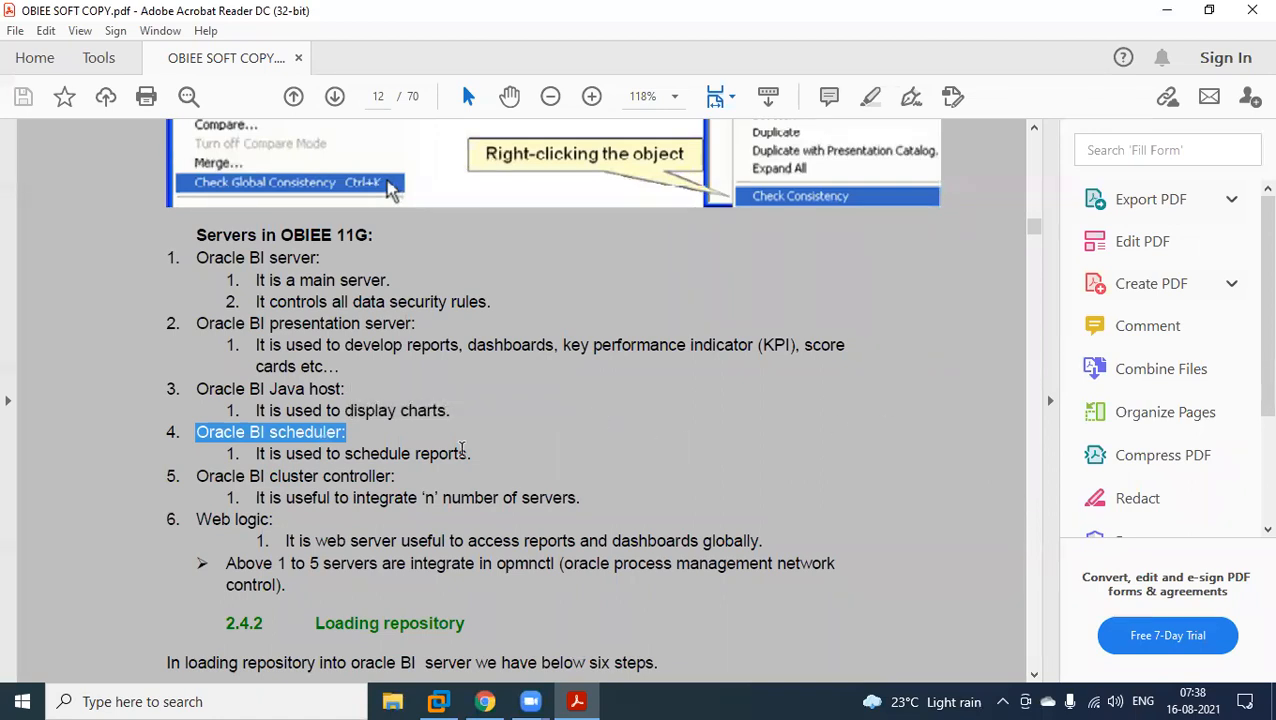
Switch to the virtual machine and examine the QuickStart Overview dashboard and the list of new object types that can be created.
left_click(438, 701)
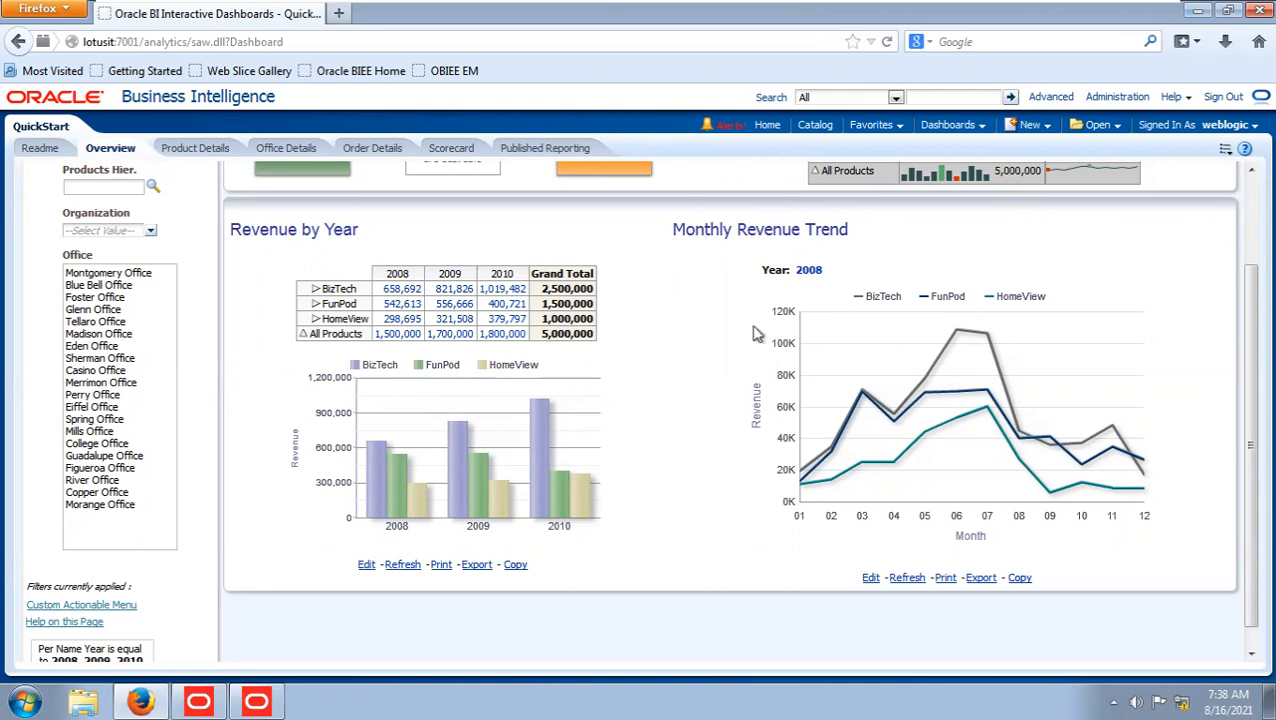
scroll(745, 330, "up", 2)
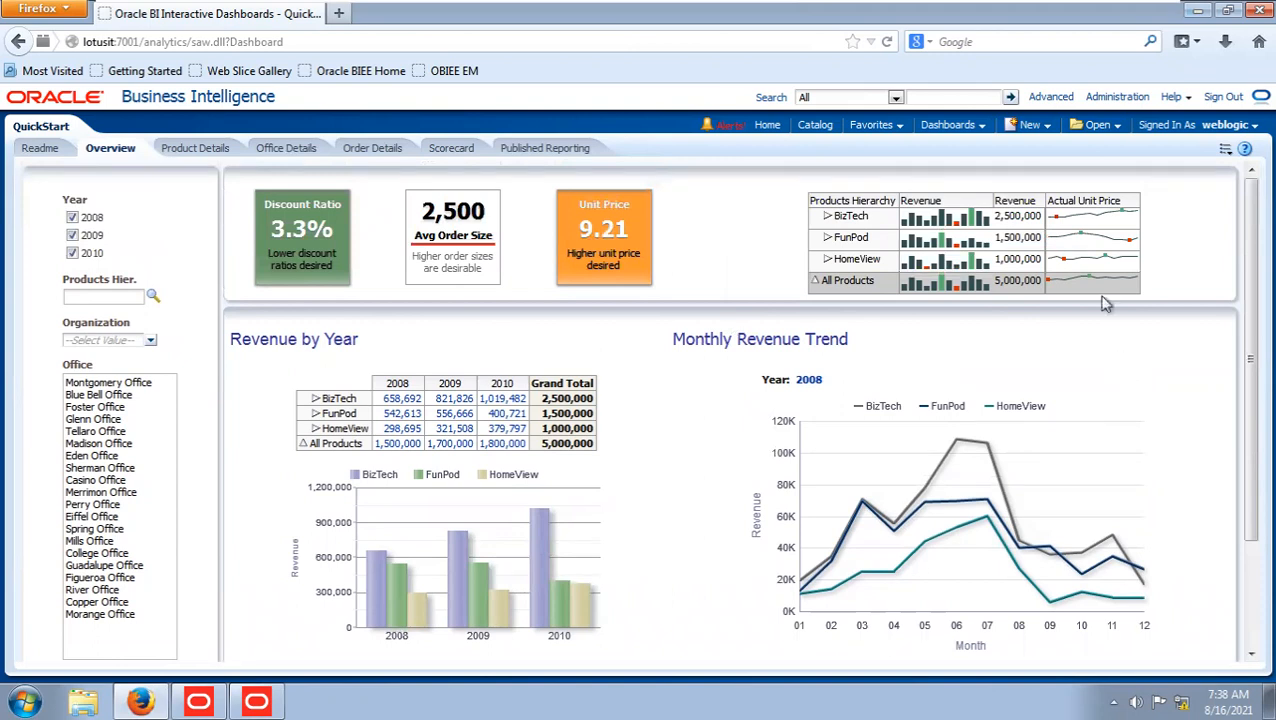
mouse_move(1080, 222)
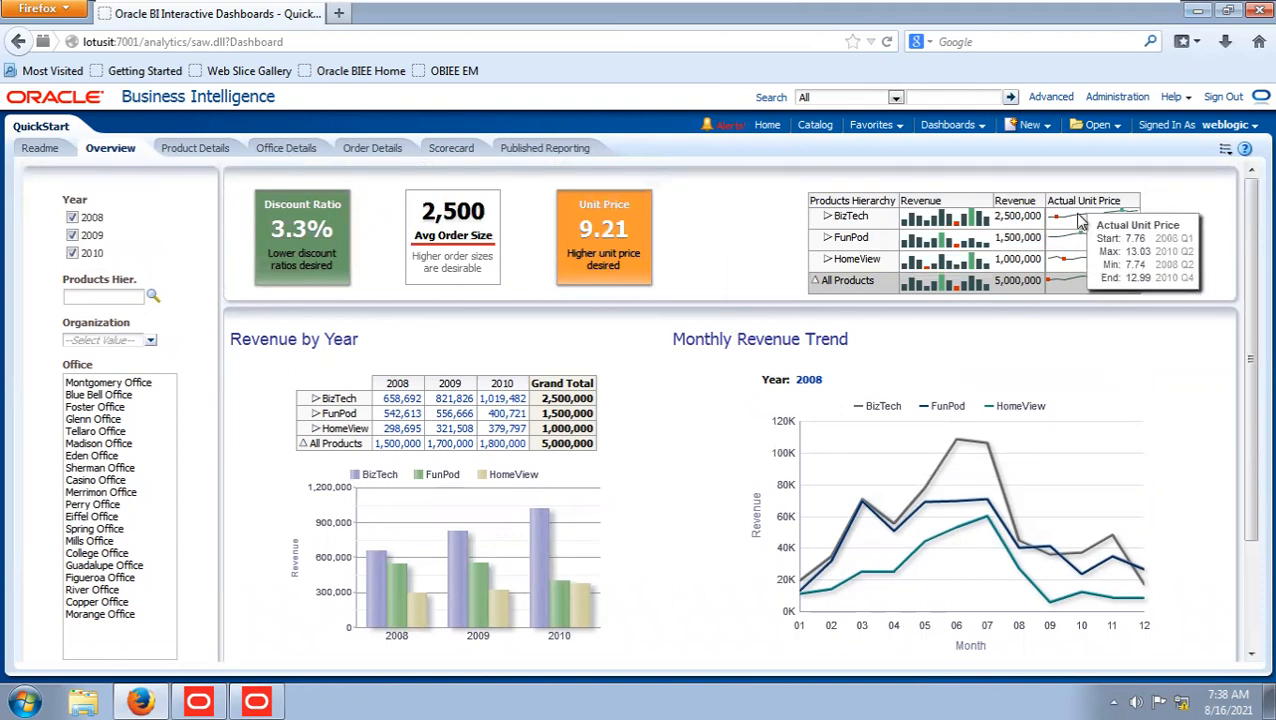
left_click(1046, 126)
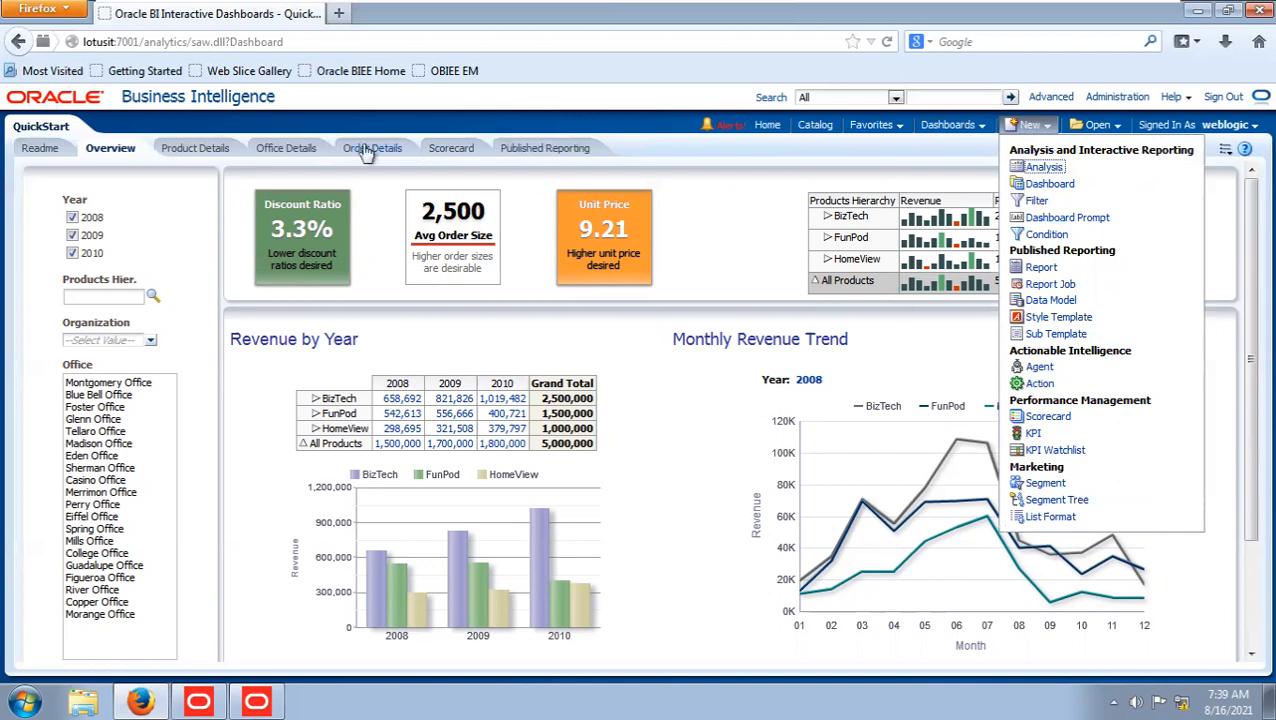
left_click(926, 347)
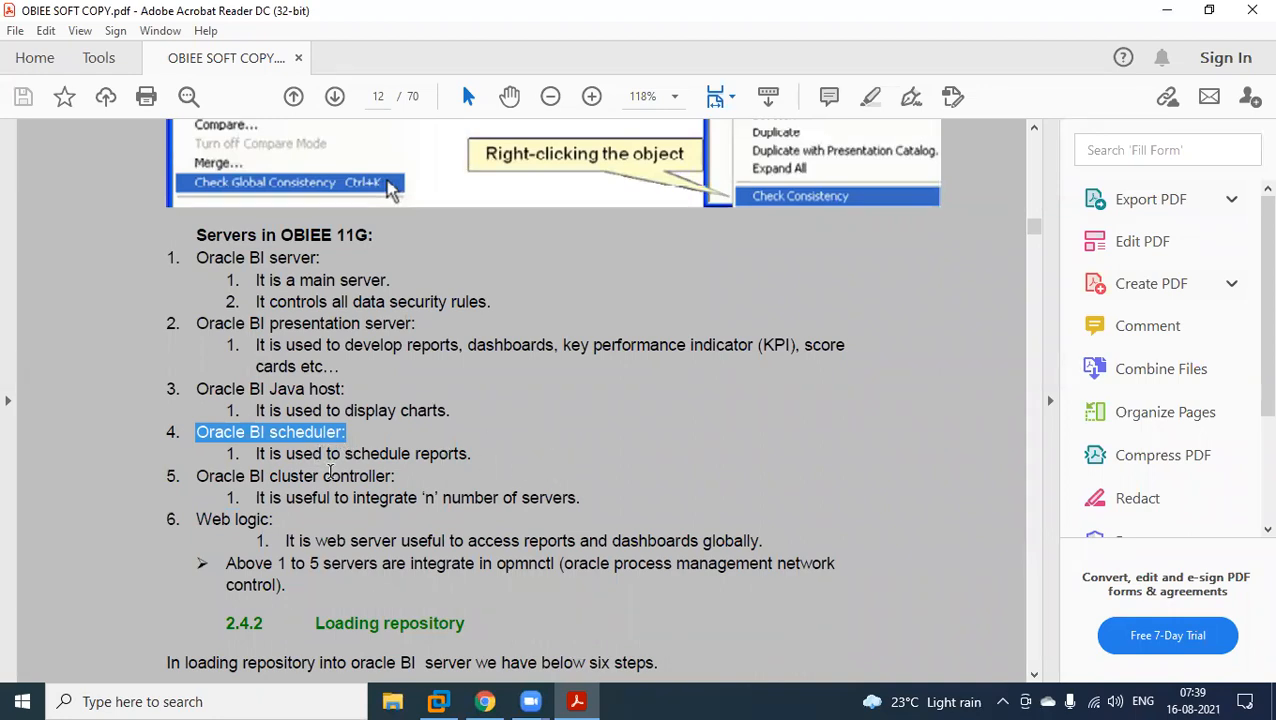
Highlight the "Oracle BI cluster controller" item in the PDF notes and open a blank workbook in Excel.
left_click_drag(200, 478, 390, 477)
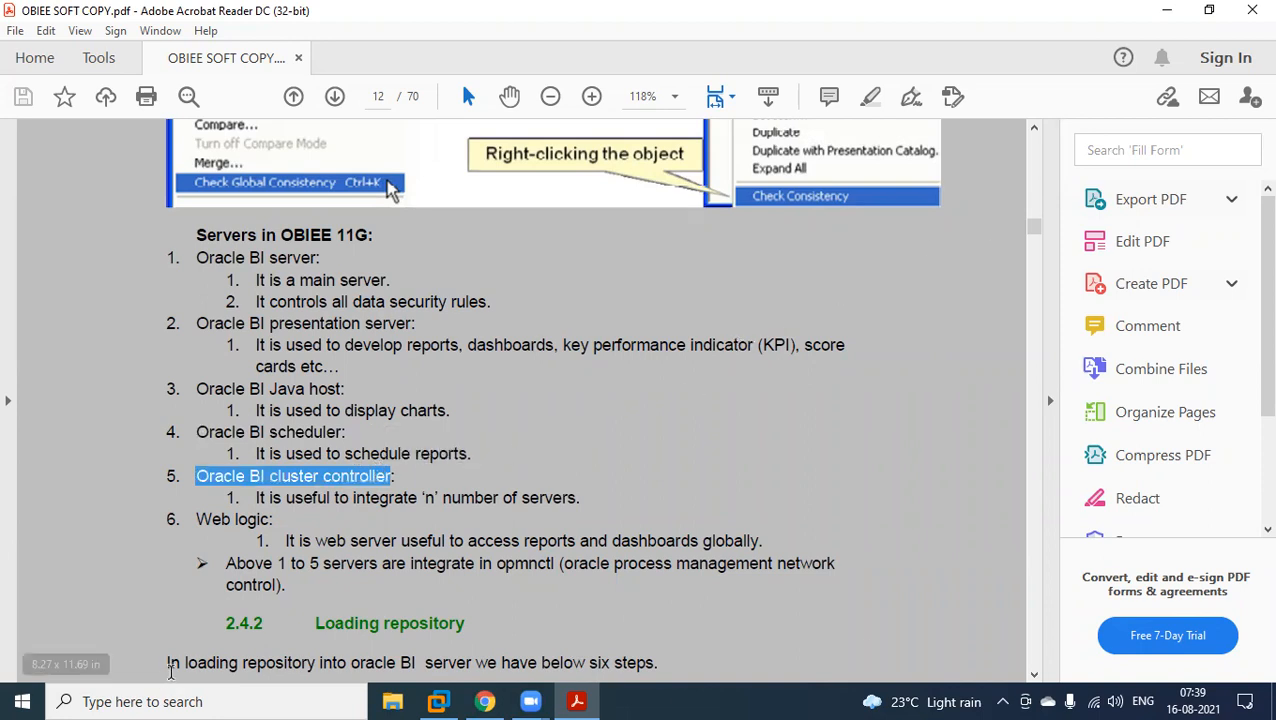
left_click(195, 701)
type("excel")
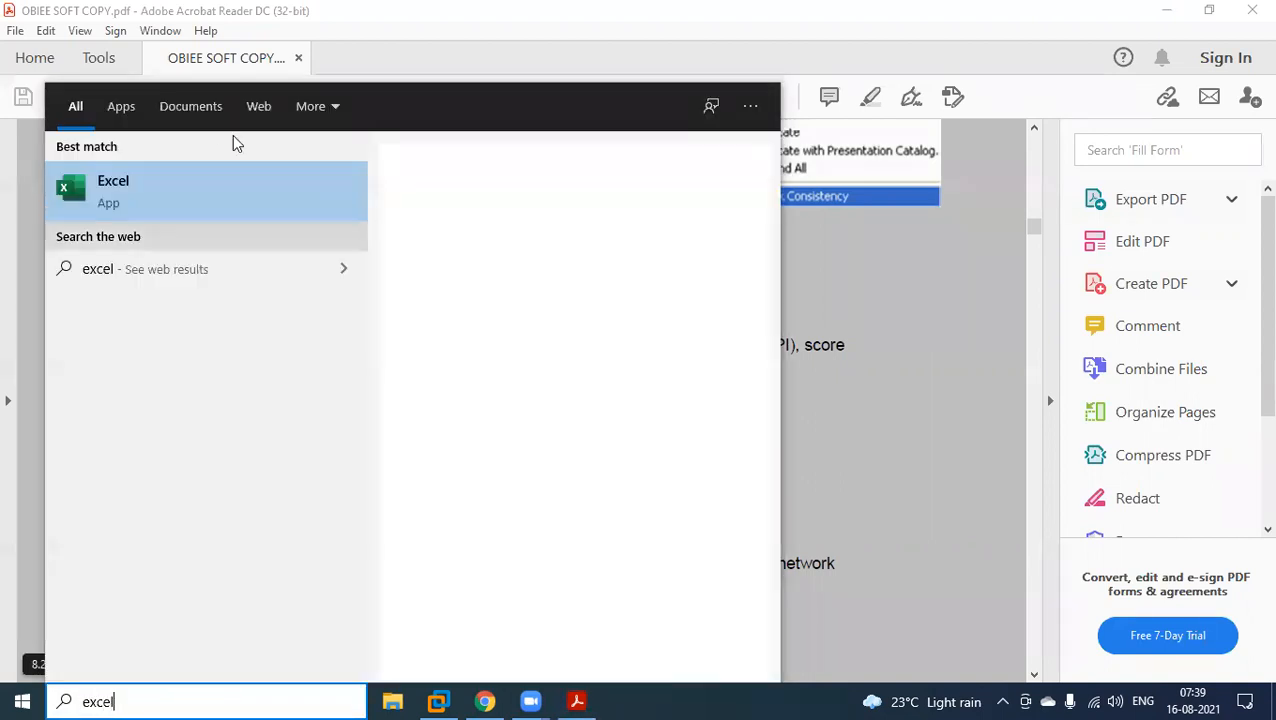
left_click(946, 216)
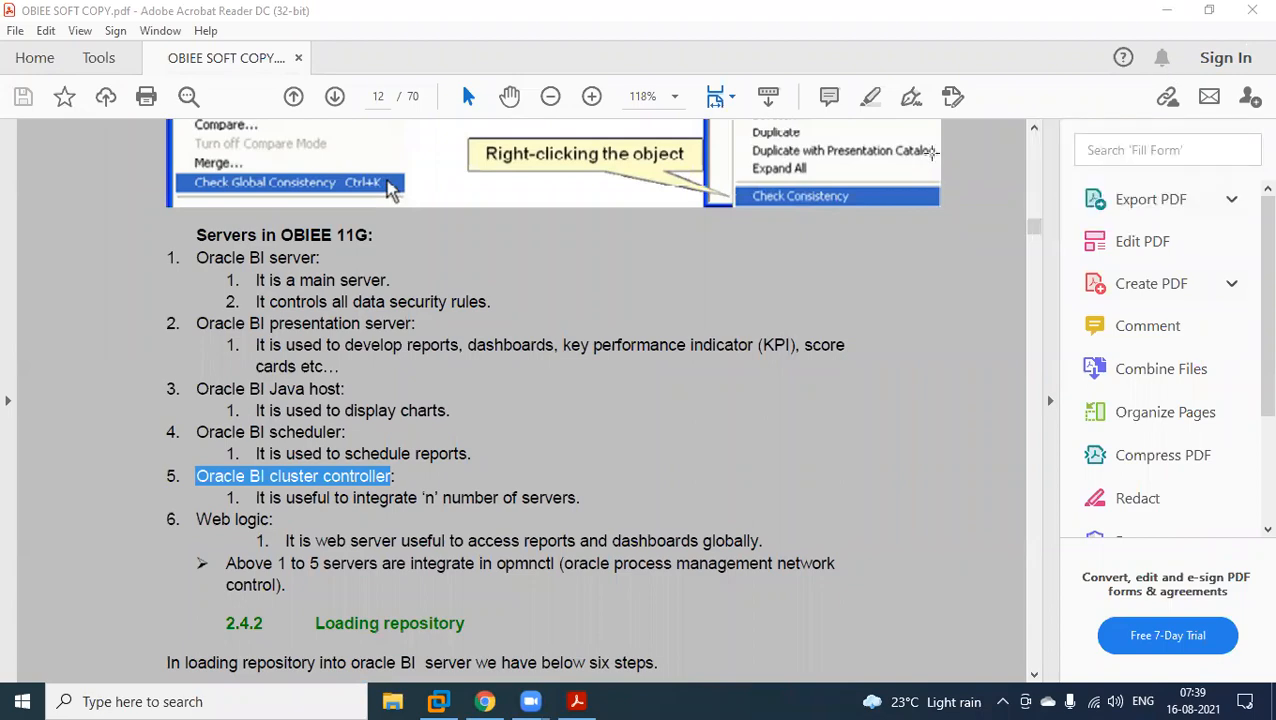
left_click(1168, 10)
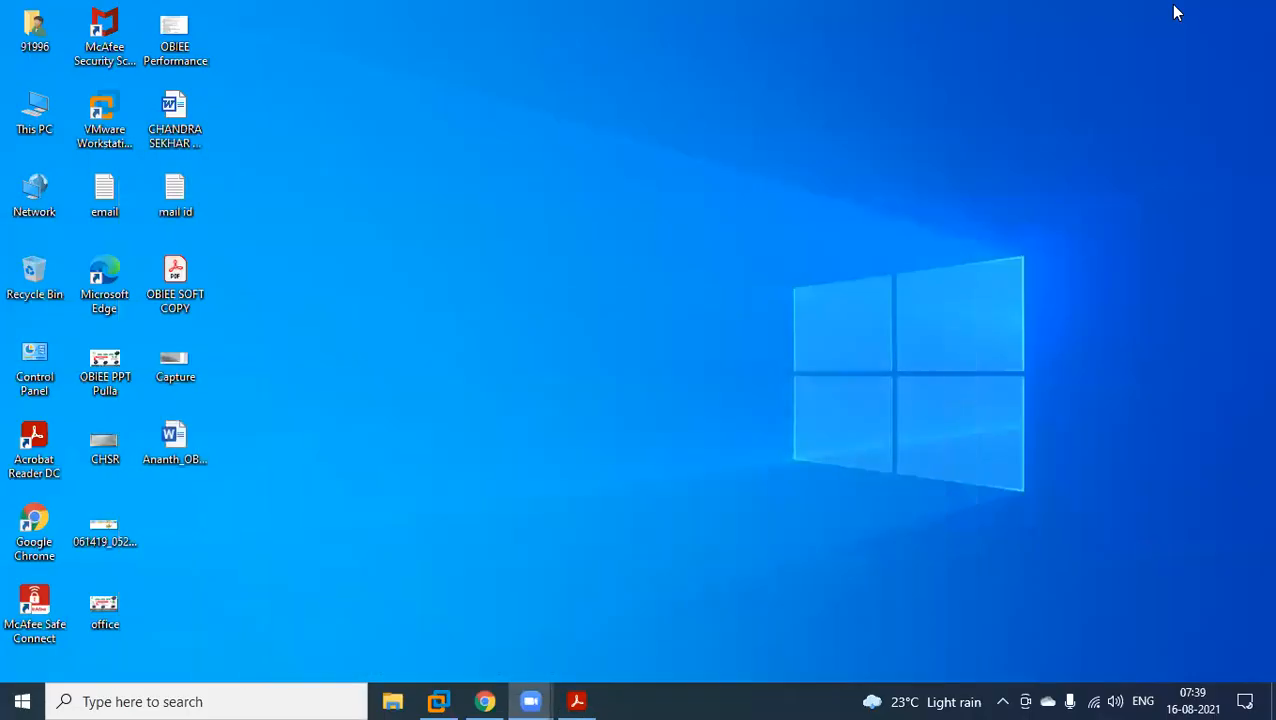
right_click(591, 219)
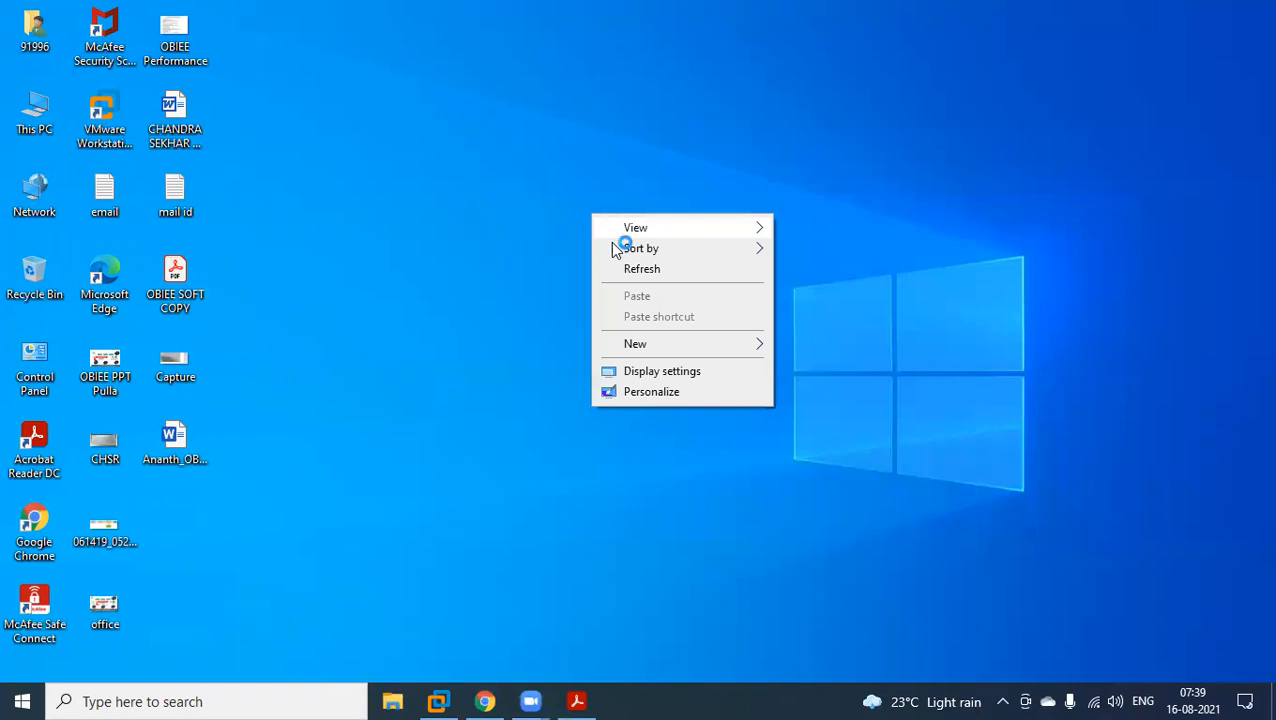
left_click(625, 268)
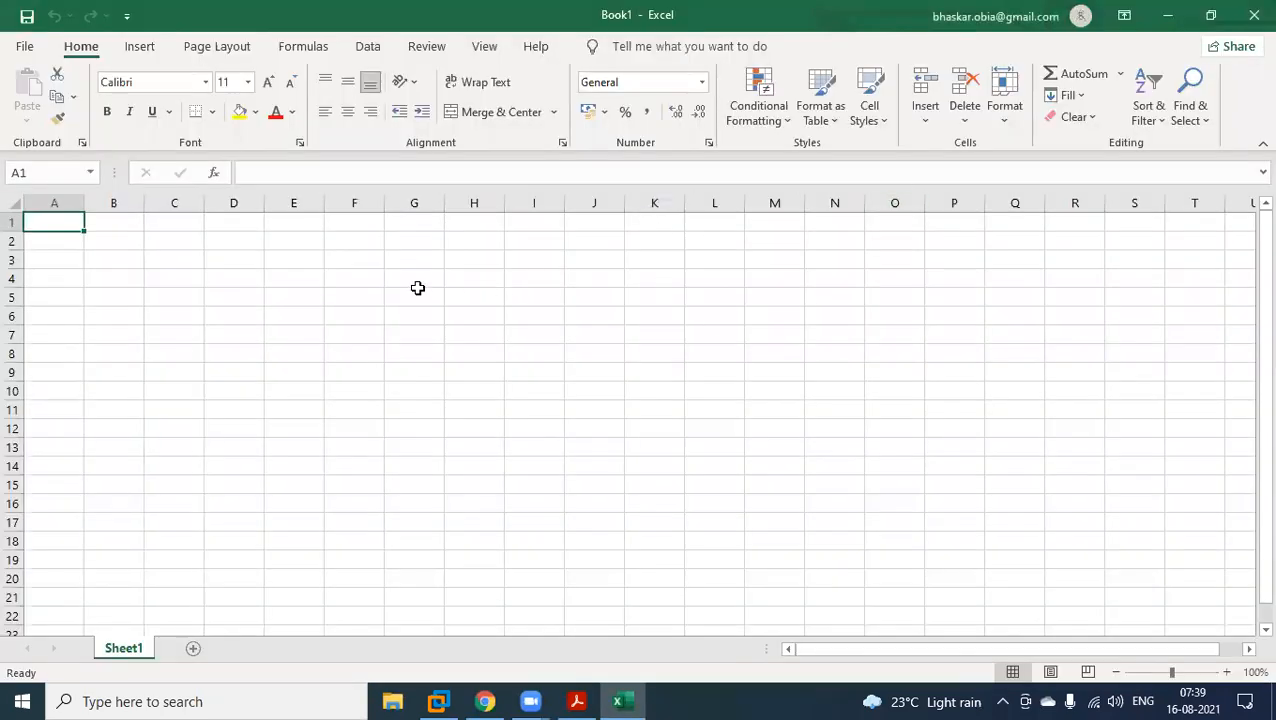
Enter the heading "Server box1" in cell G4 and fit column G to its text.
left_click(418, 282)
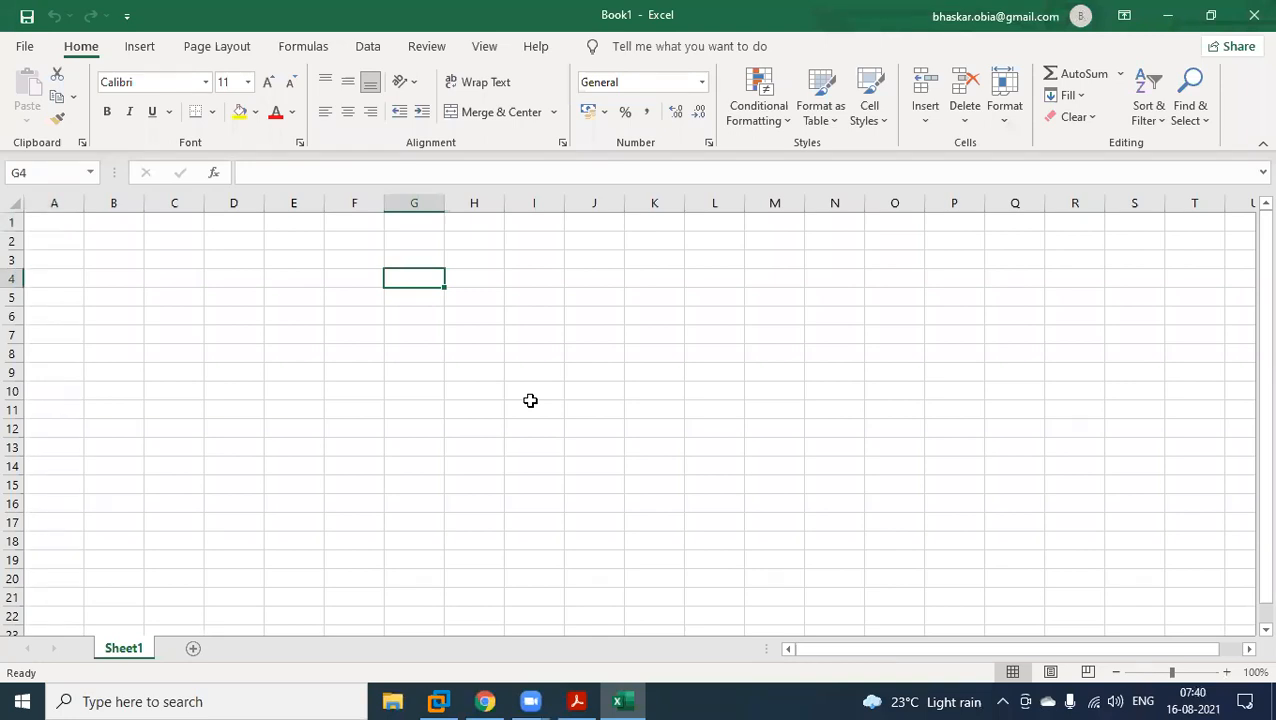
type("Server box1")
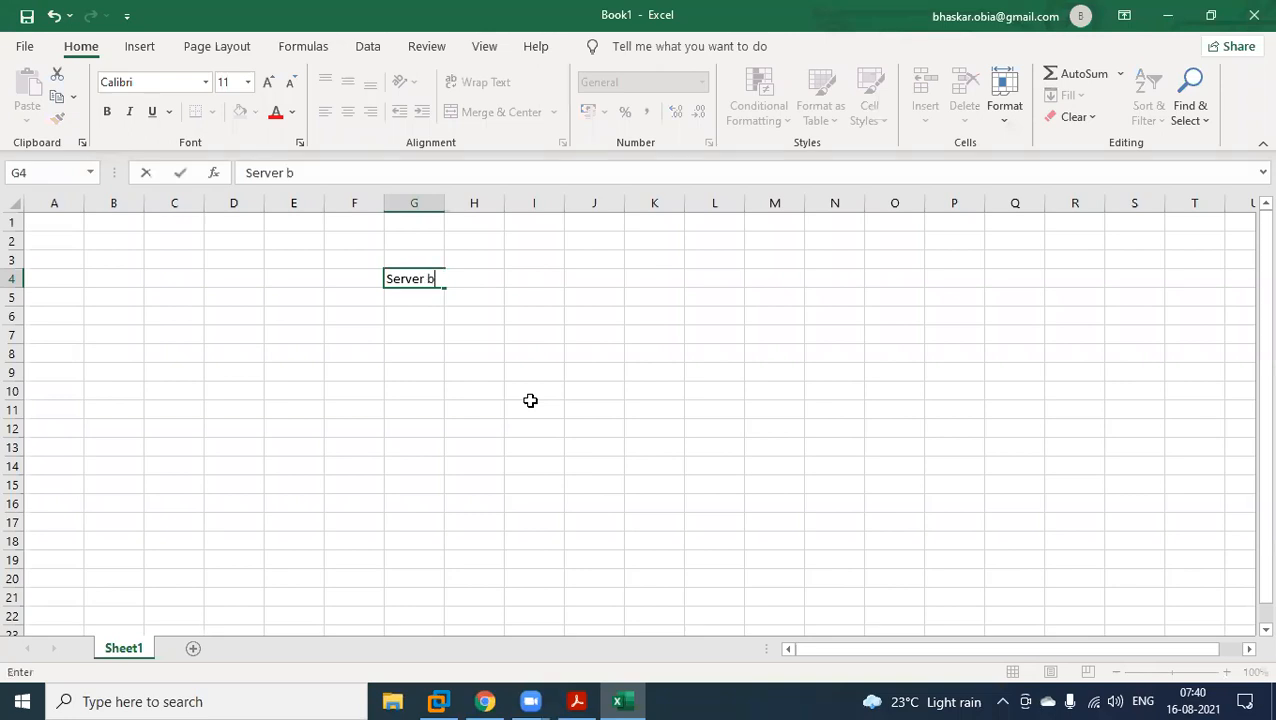
left_click(427, 346)
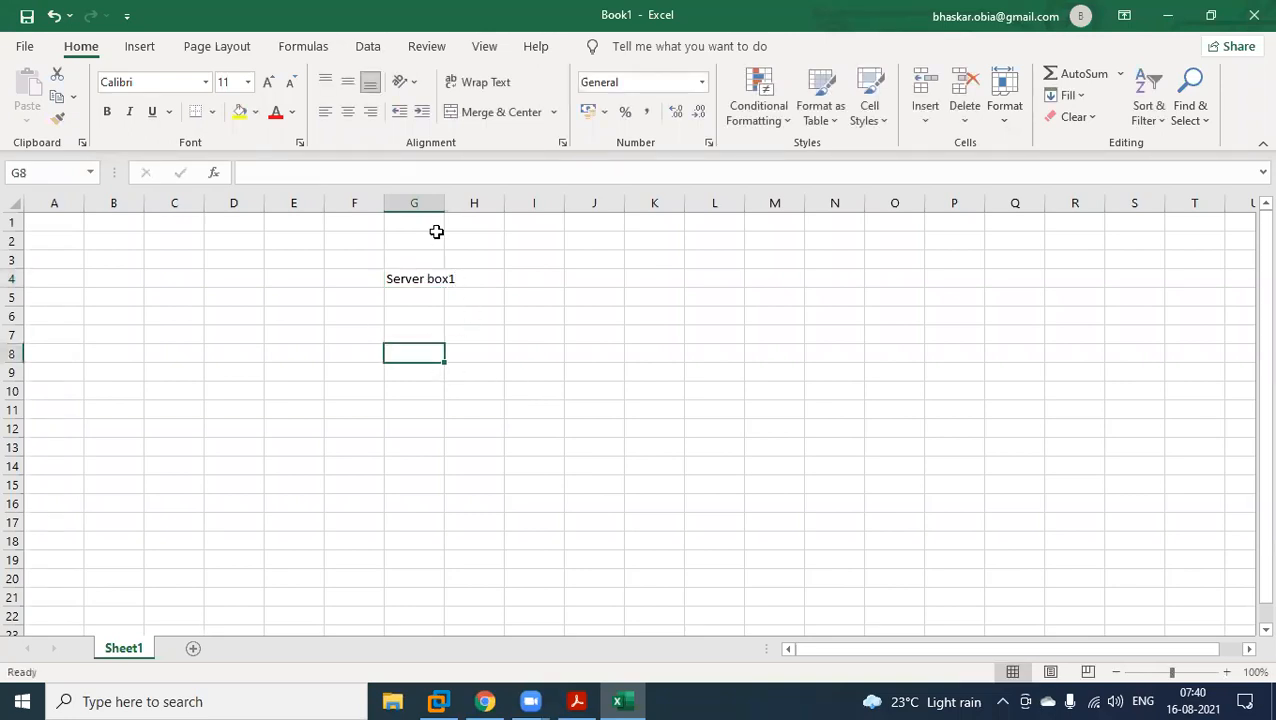
double_click(444, 203)
left_click(430, 280)
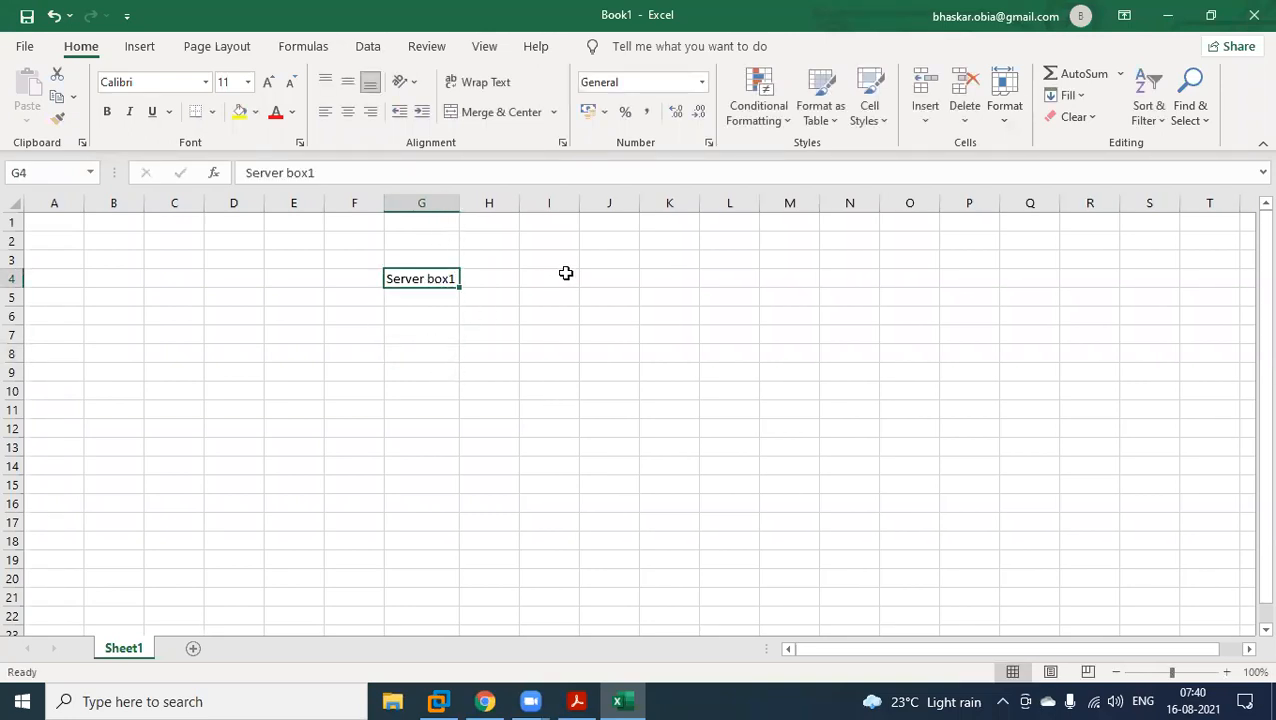
Enter the heading "Server Box2" in cell J4 and fit column J to its text.
left_click(606, 288)
type("Se")
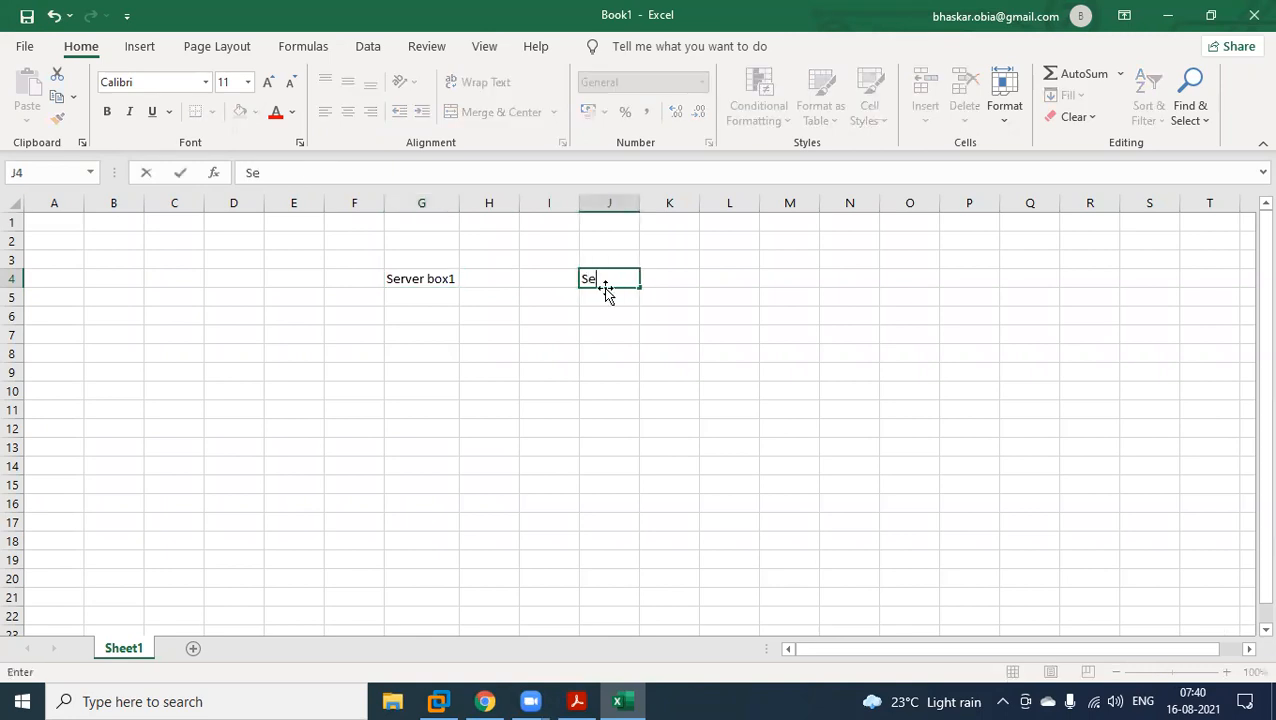
type("rver Box")
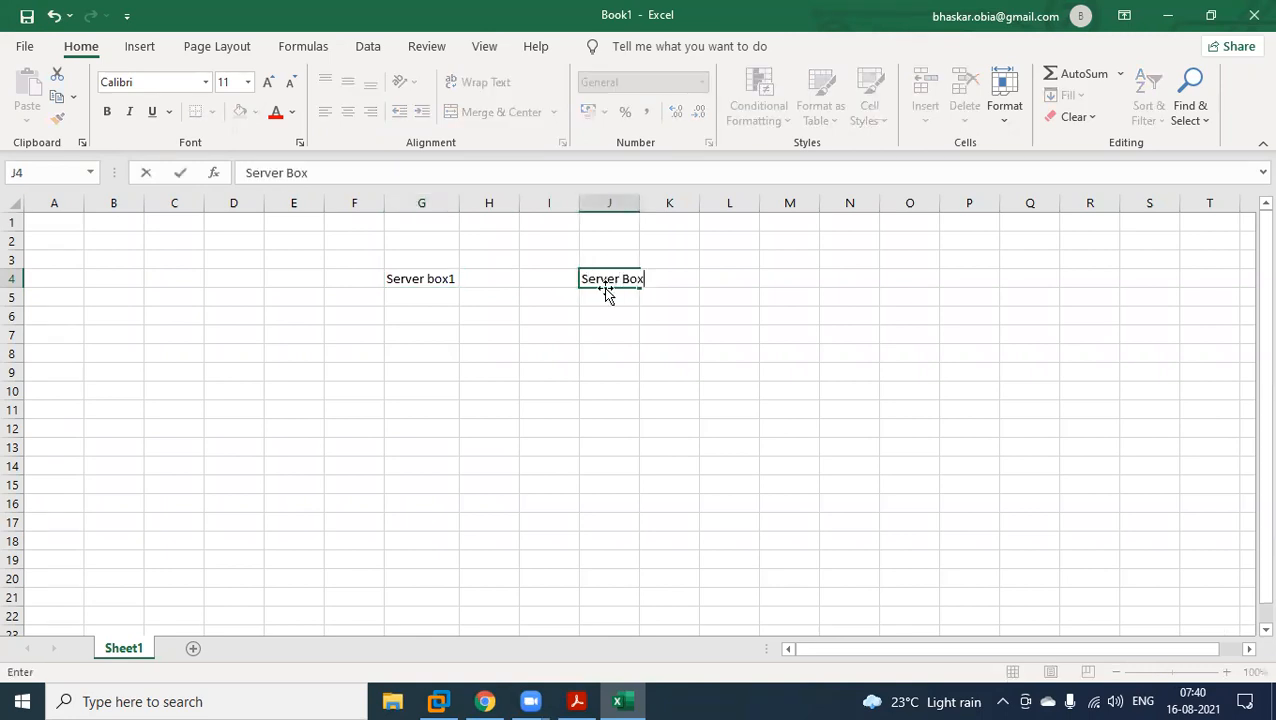
type("2")
left_click(609, 316)
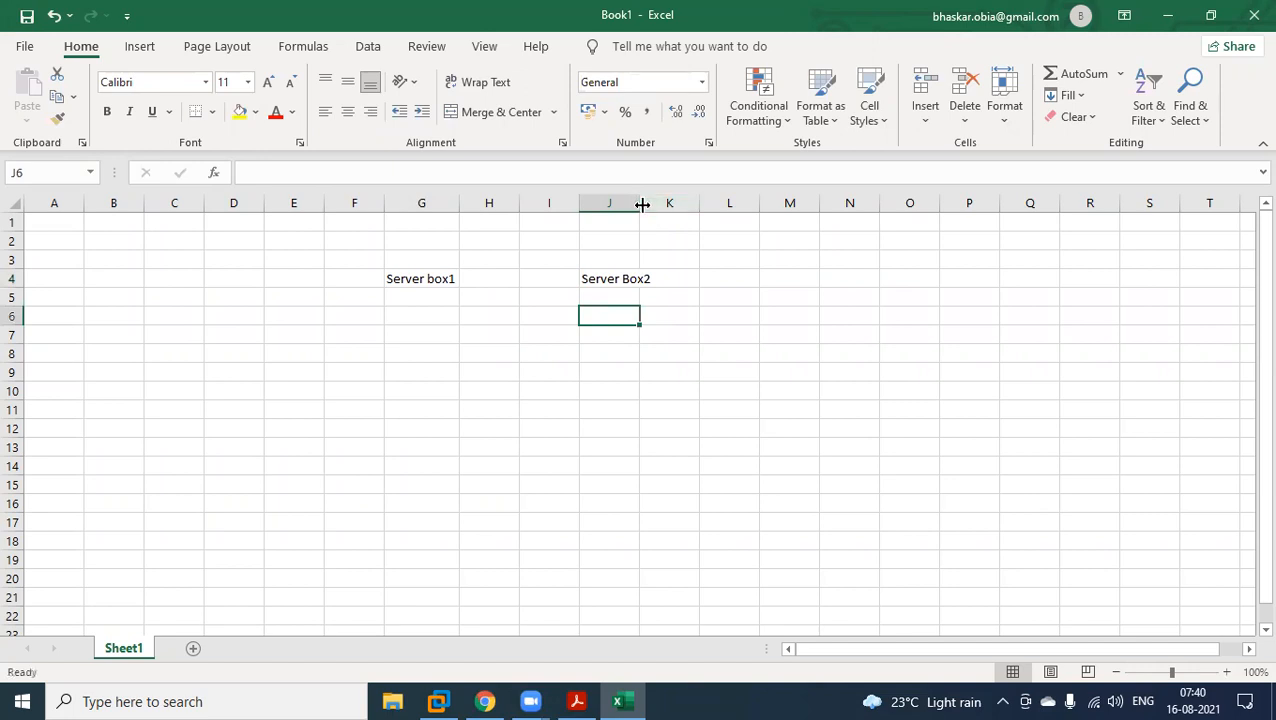
double_click(641, 203)
Under the Server box1 heading, enter "OBIEE DEV" in cell G6 and "OBIEE QA" in cell G7.
left_click(405, 300)
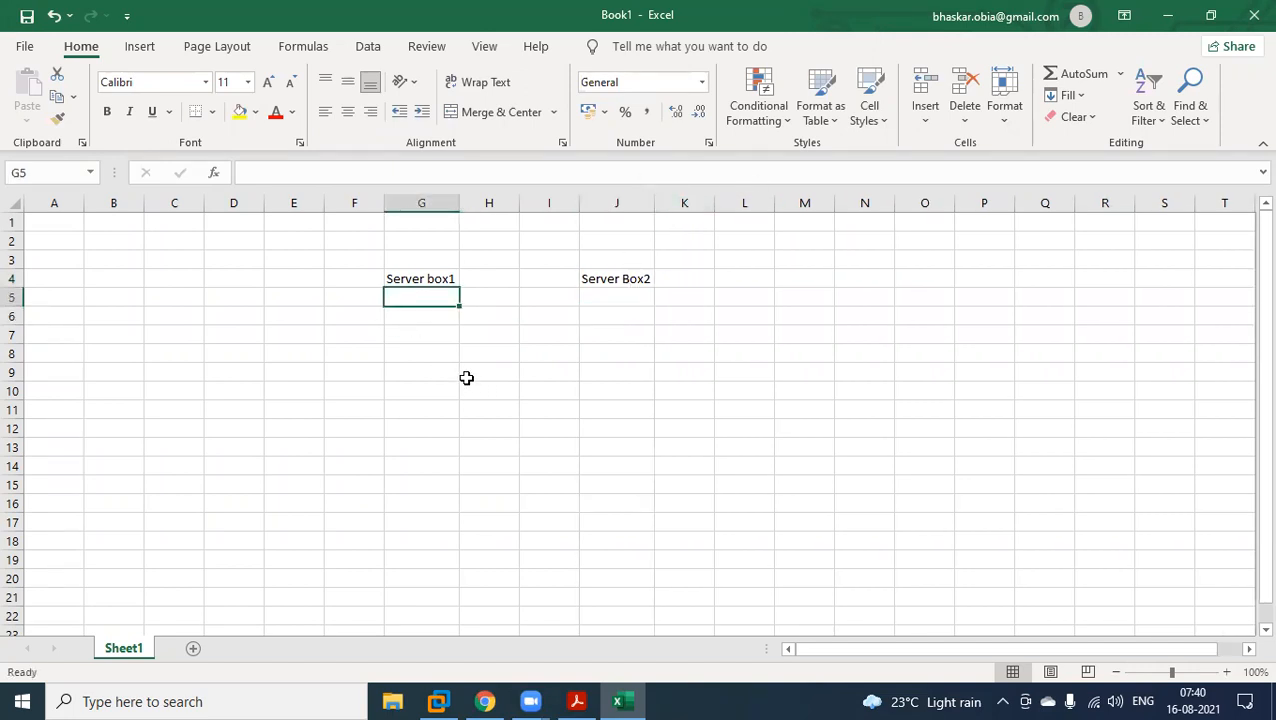
left_click(418, 314)
type("O")
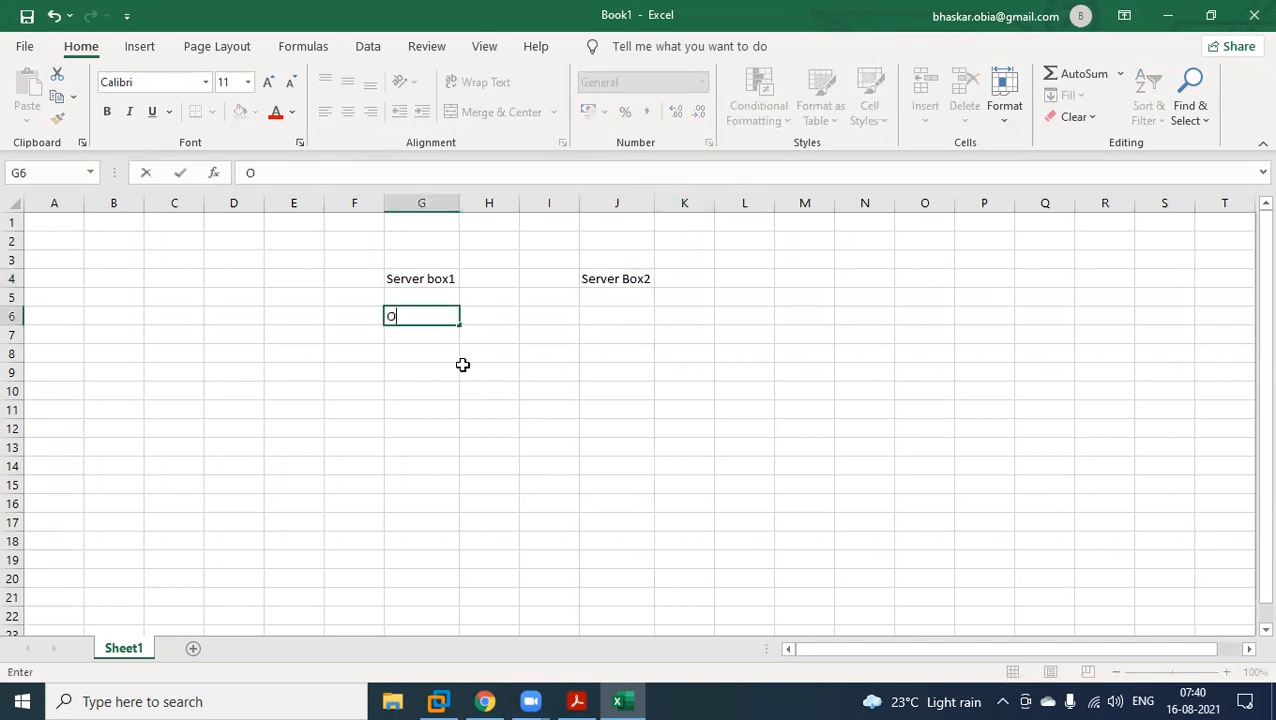
type("BIEE DEV")
key("Return")
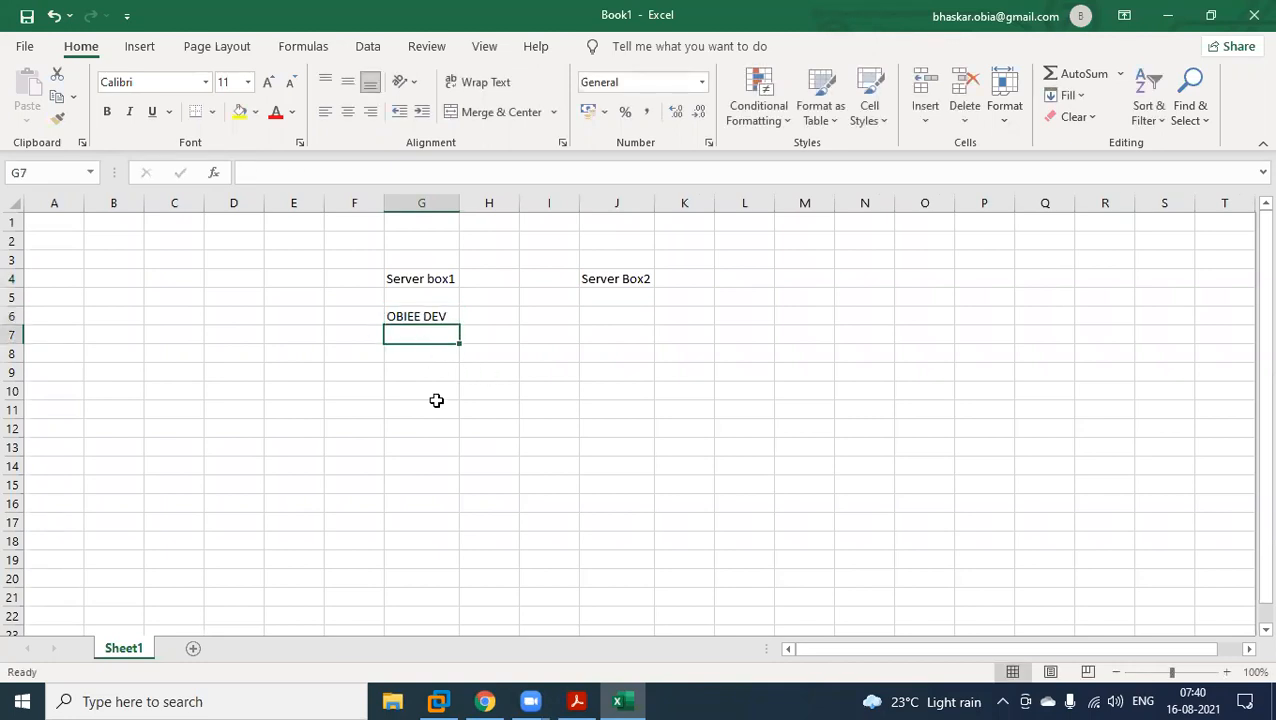
type("OBIEE")
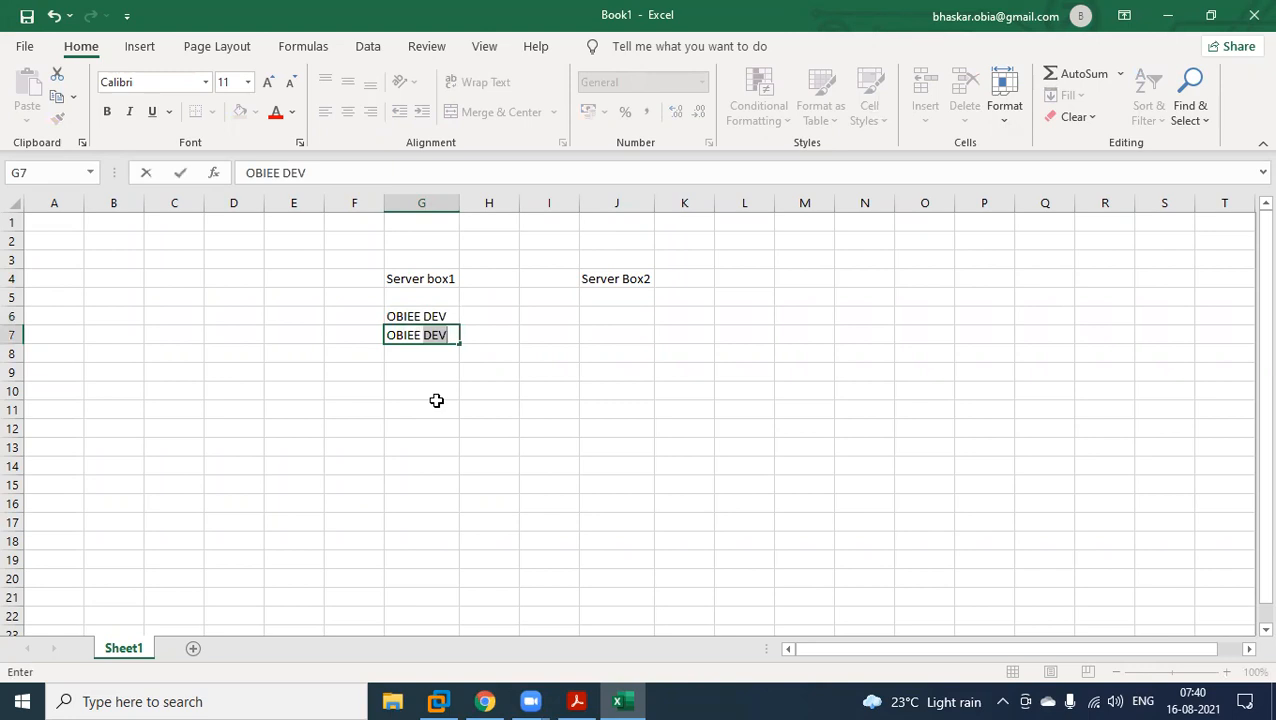
type(" QA")
left_click(436, 400)
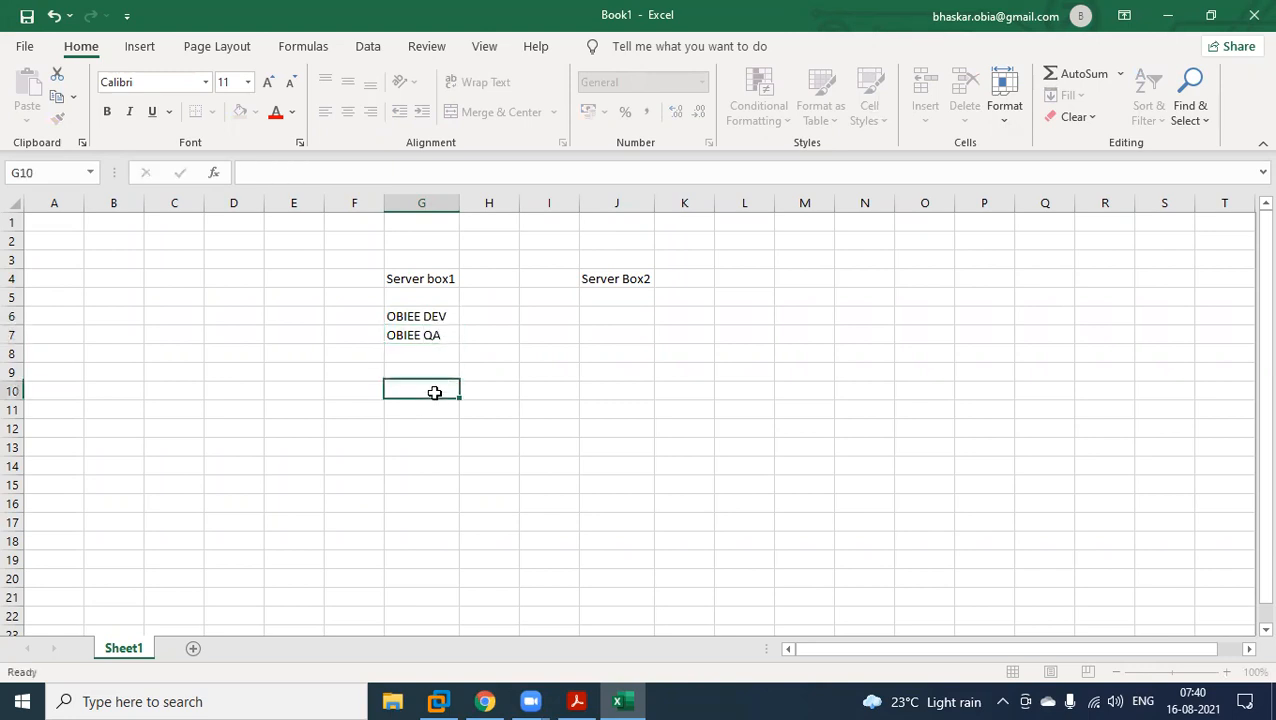
Enter "OBIEE Production" in cell J6 under Server Box2 and widen column J to fit it.
left_click(612, 318)
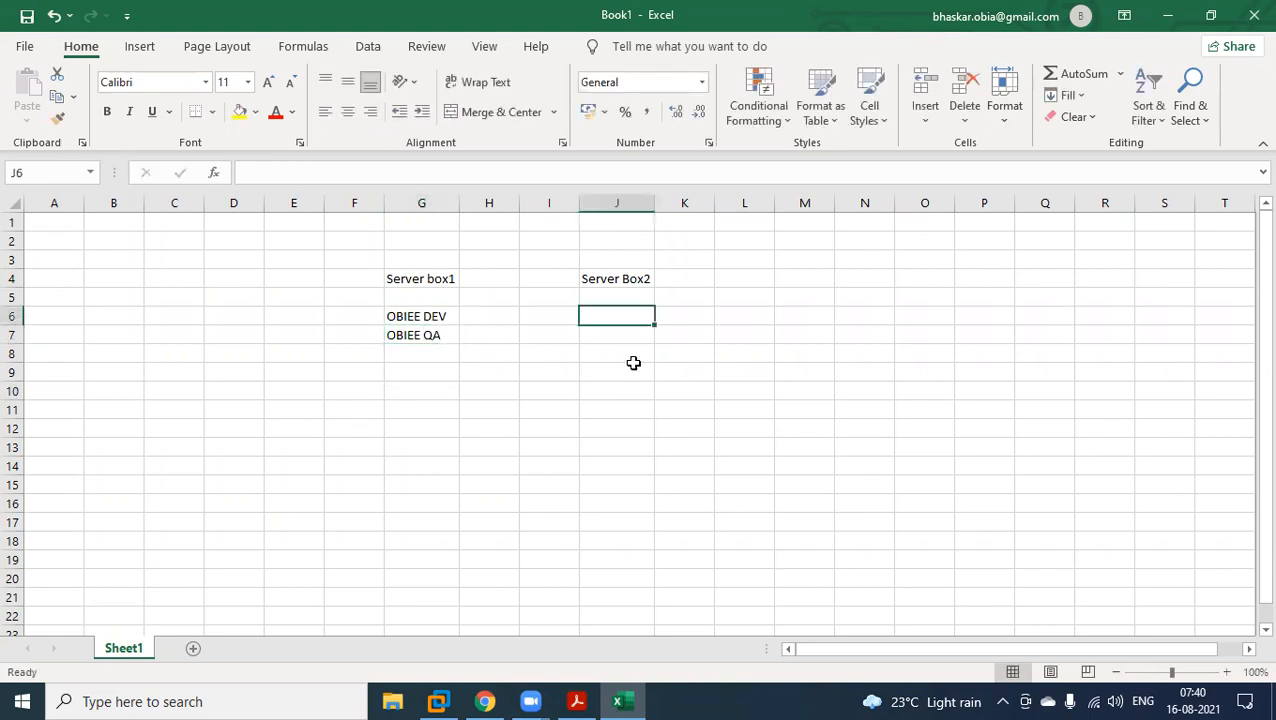
type("OBIEE Prod")
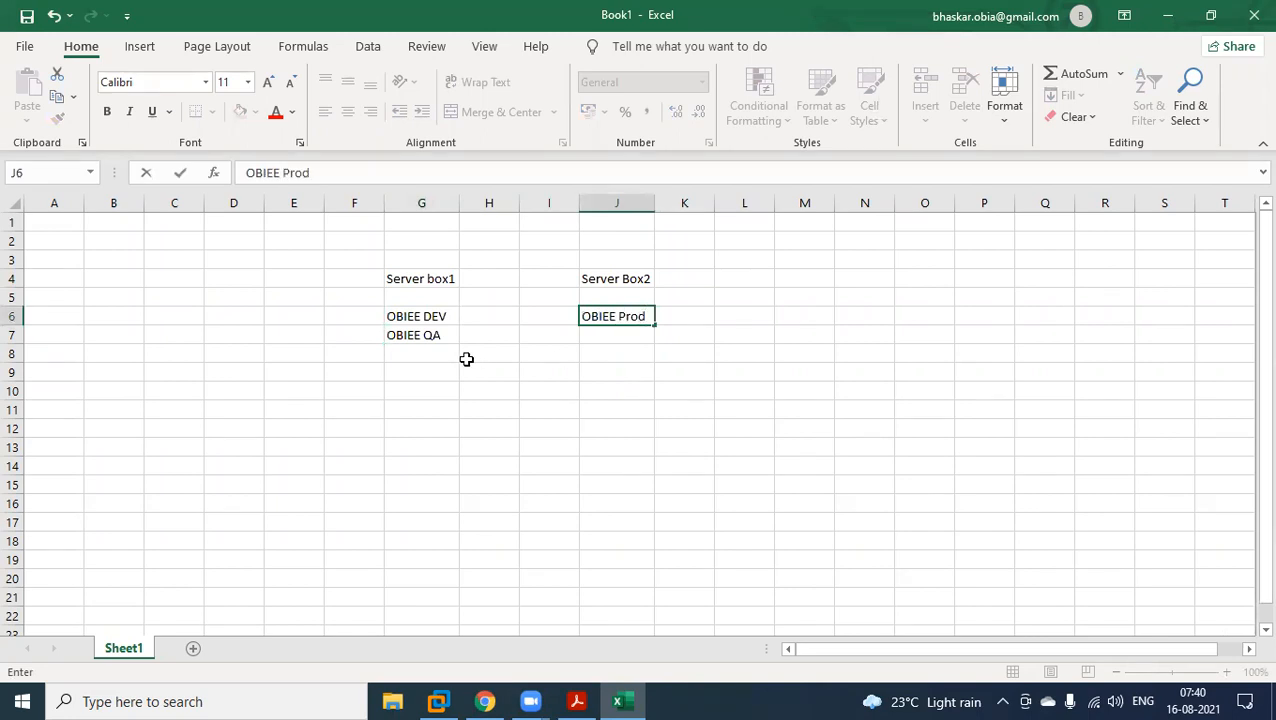
type("uction")
left_click(447, 371)
double_click(654, 203)
Select the Server box1 heading, its DEV and QA entries and the production entry in turn to compare the two boxes.
left_click(416, 282)
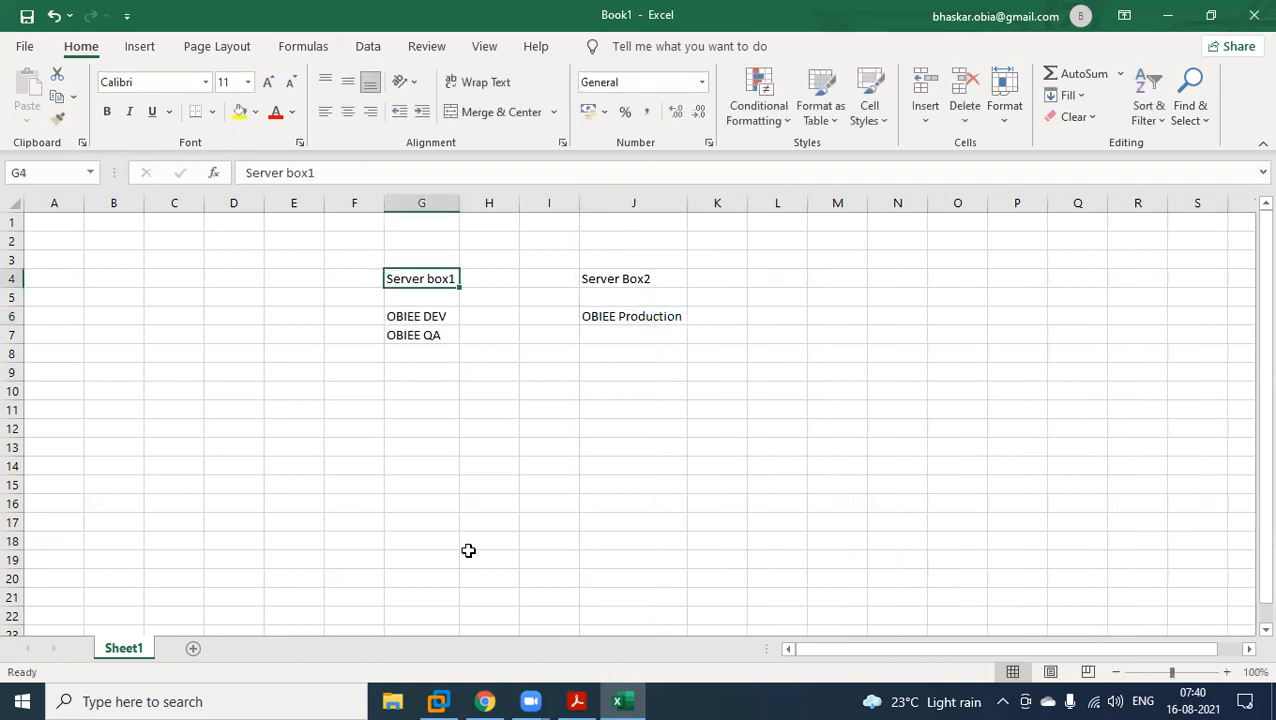
left_click_drag(428, 318, 468, 338)
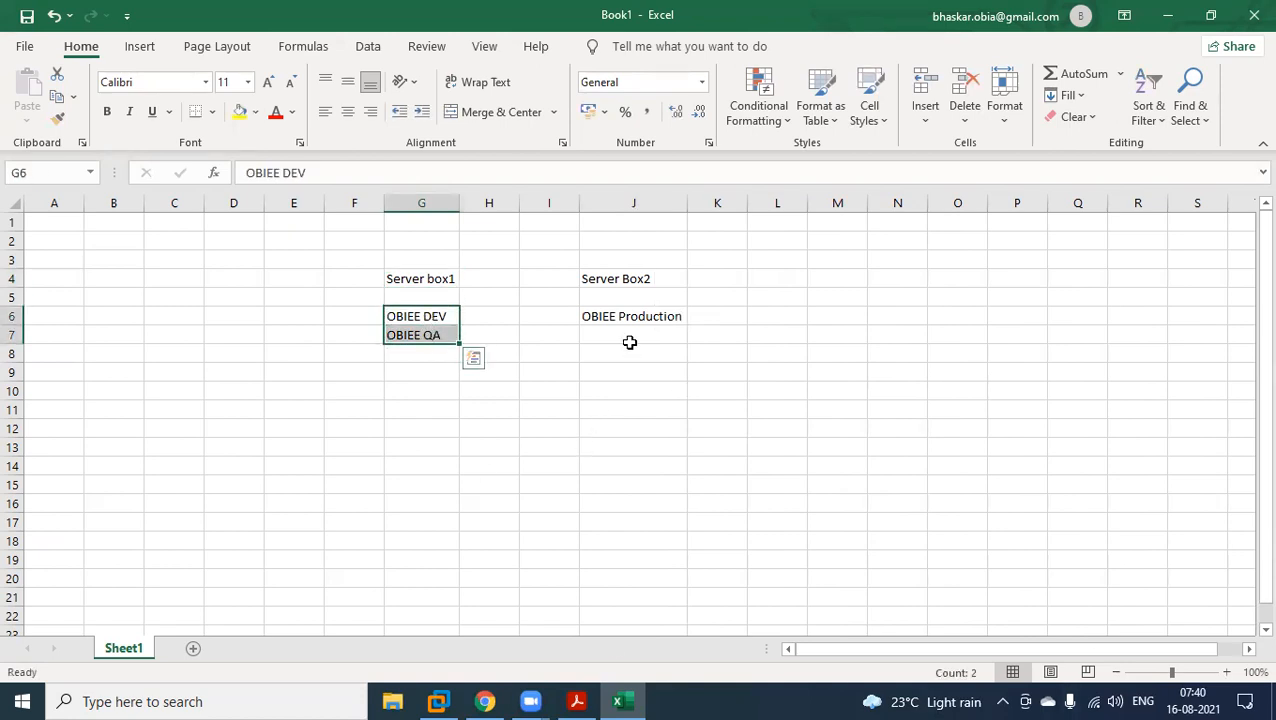
left_click(618, 314)
left_click_drag(441, 319, 445, 341)
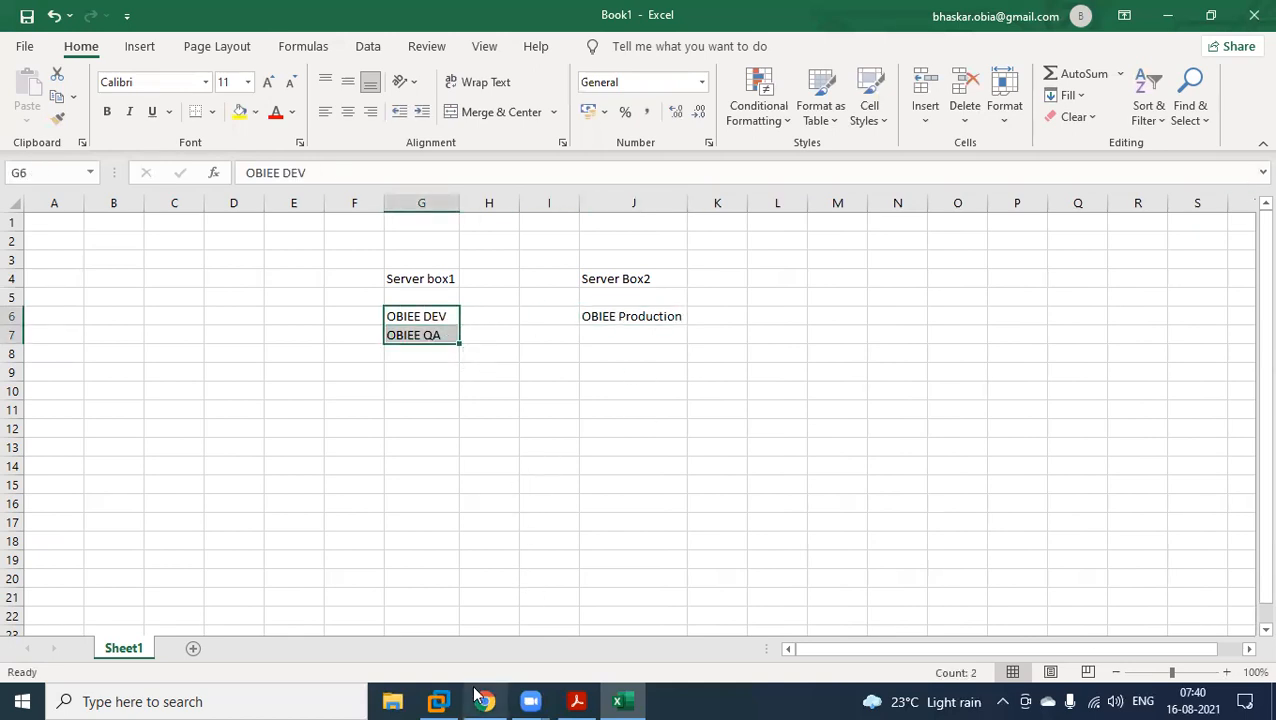
Revisit the dashboard in the virtual machine and compare it with the "Oracle BI cluster controller" item in the PDF notes.
left_click(438, 701)
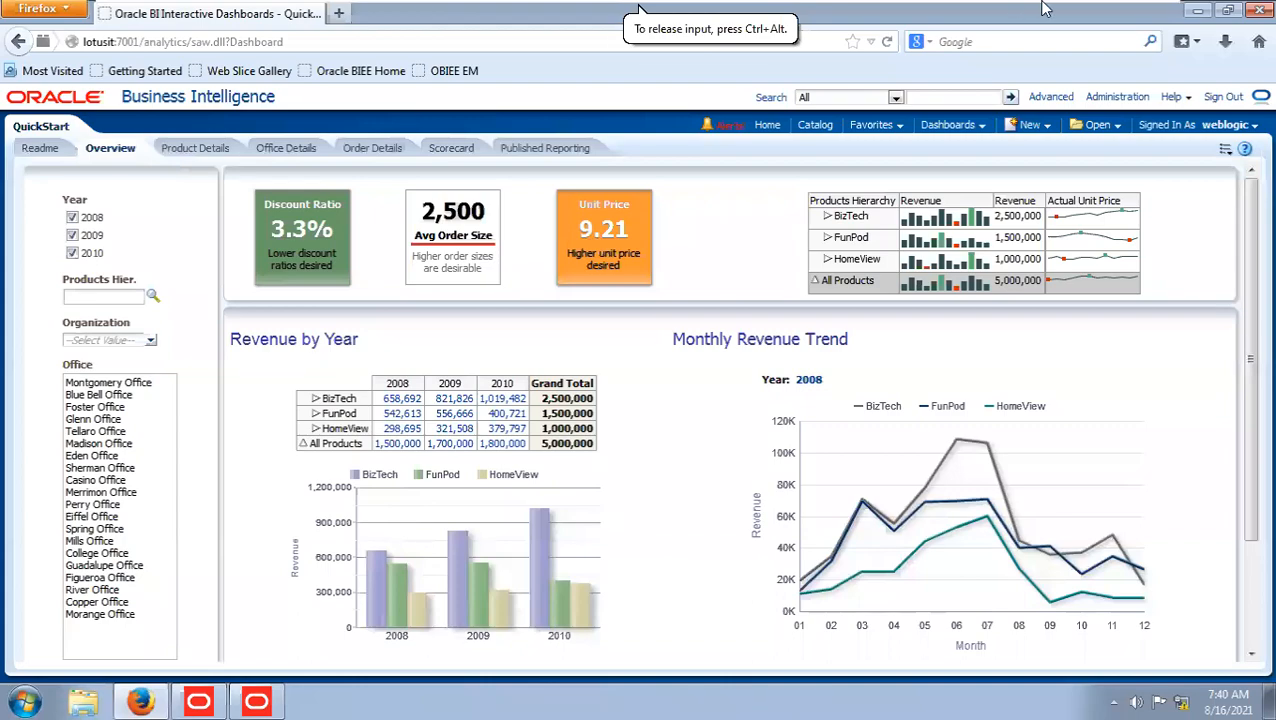
left_click(1105, 14)
left_click(578, 701)
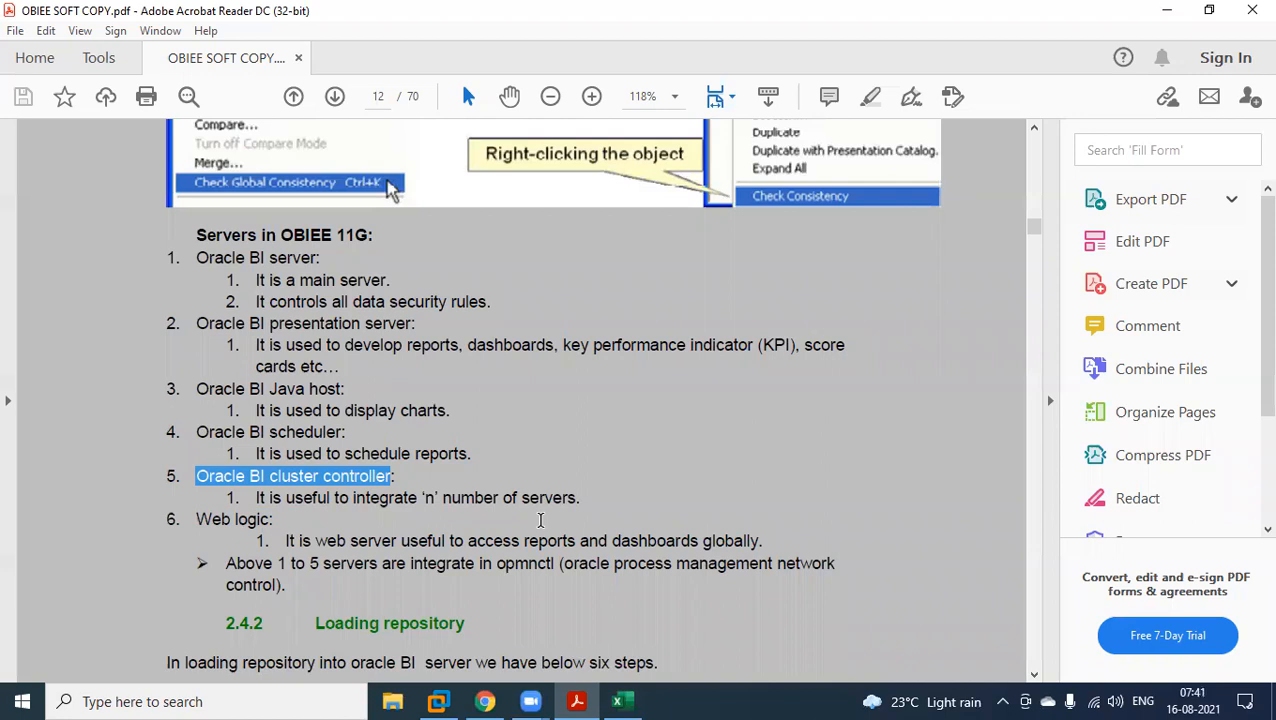
left_click(438, 702)
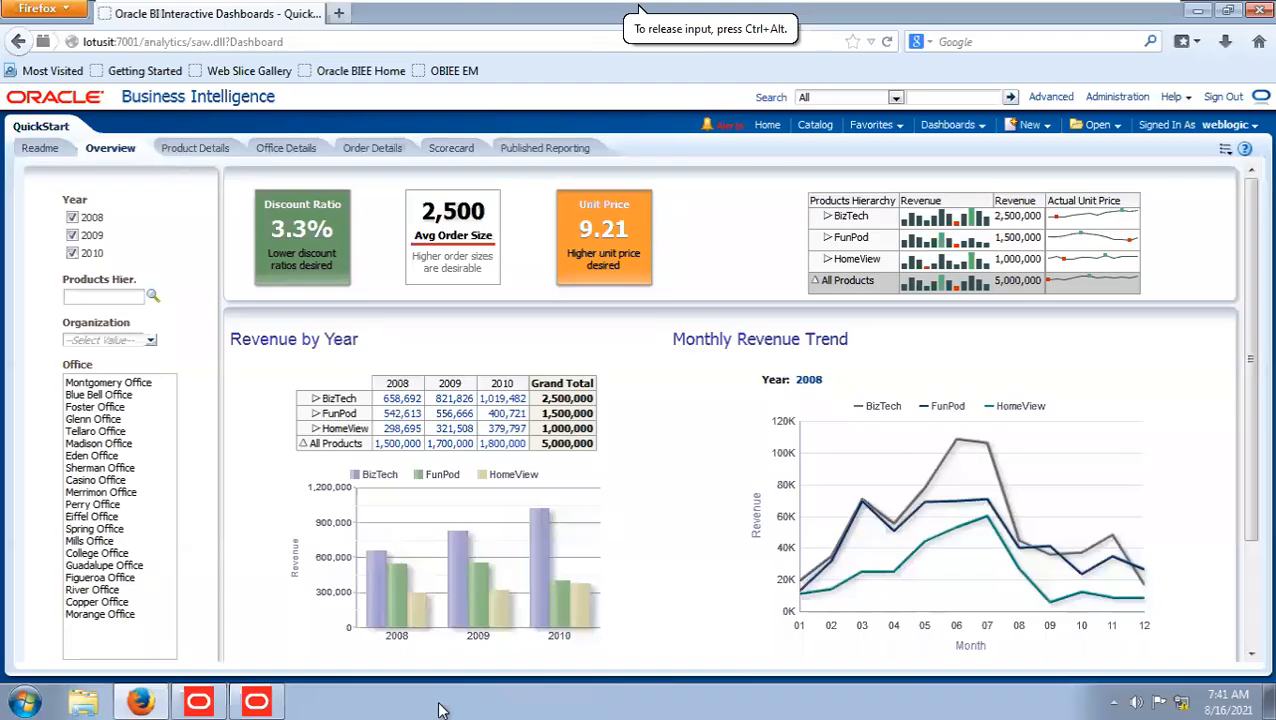
left_click(1107, 16)
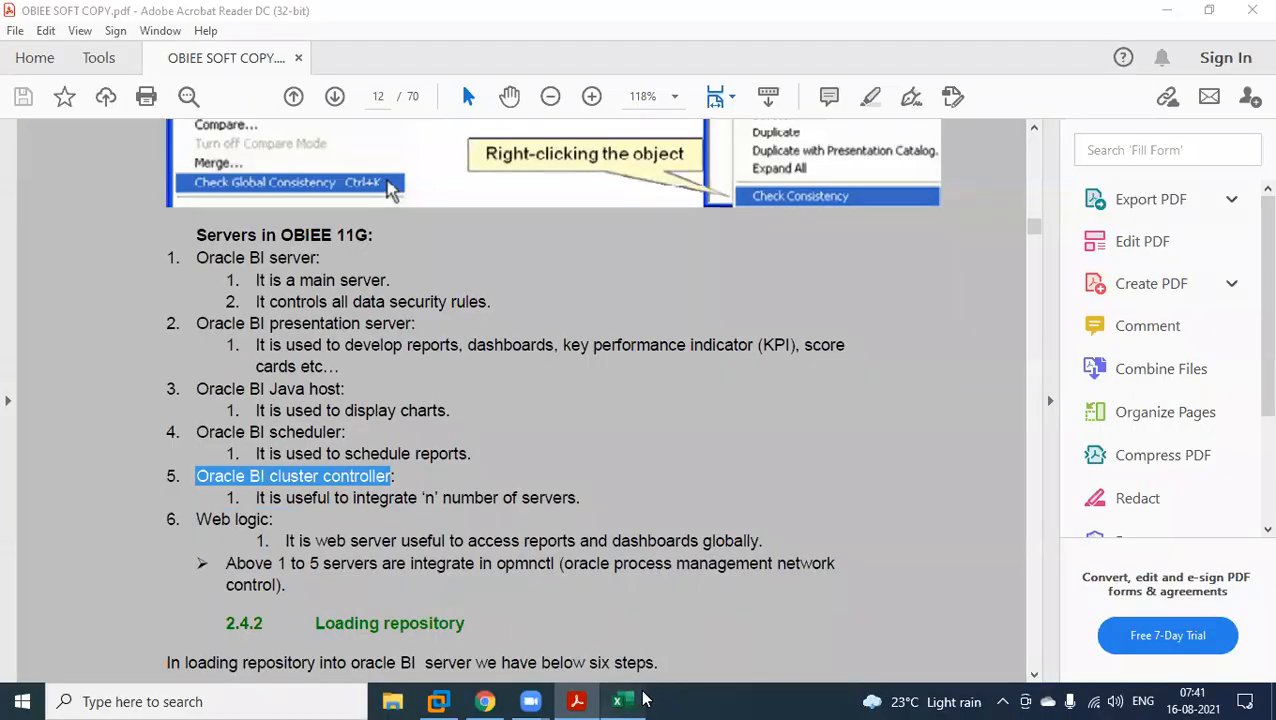
Return to the Excel workbook and point out the Server box1 and Server Box2 headings and the OBIEE Production entry.
left_click(620, 701)
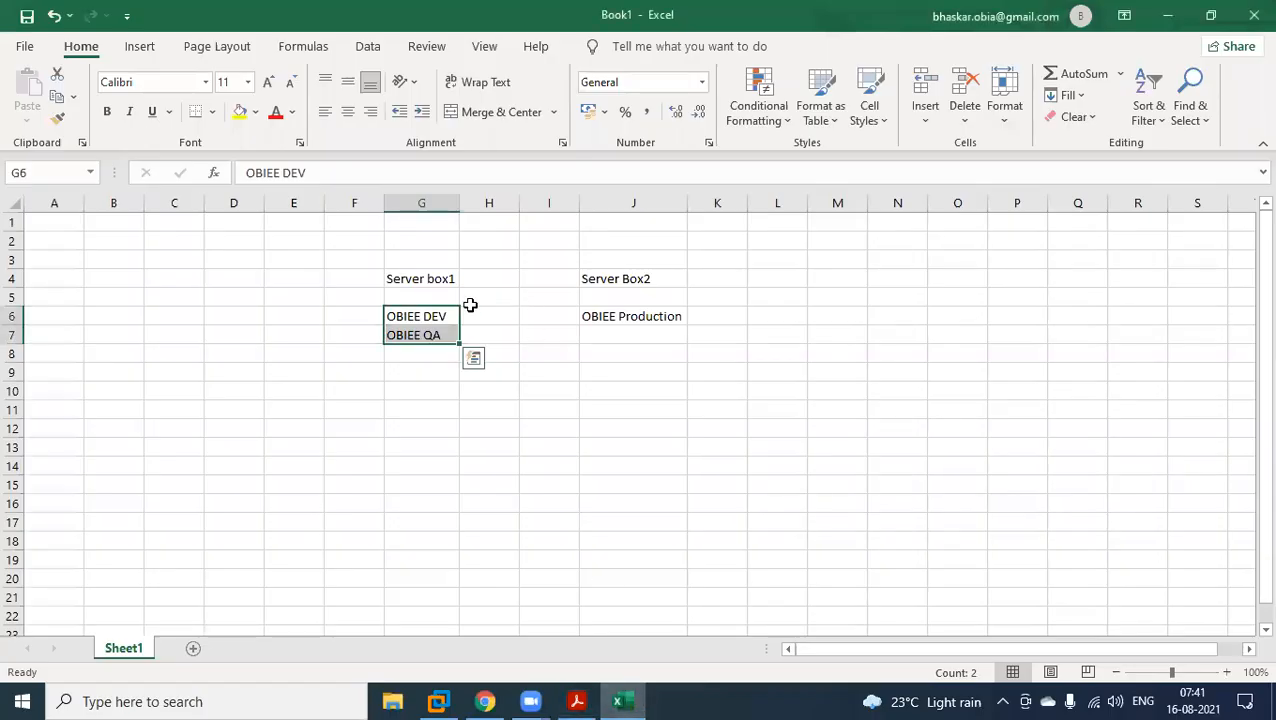
left_click(428, 277)
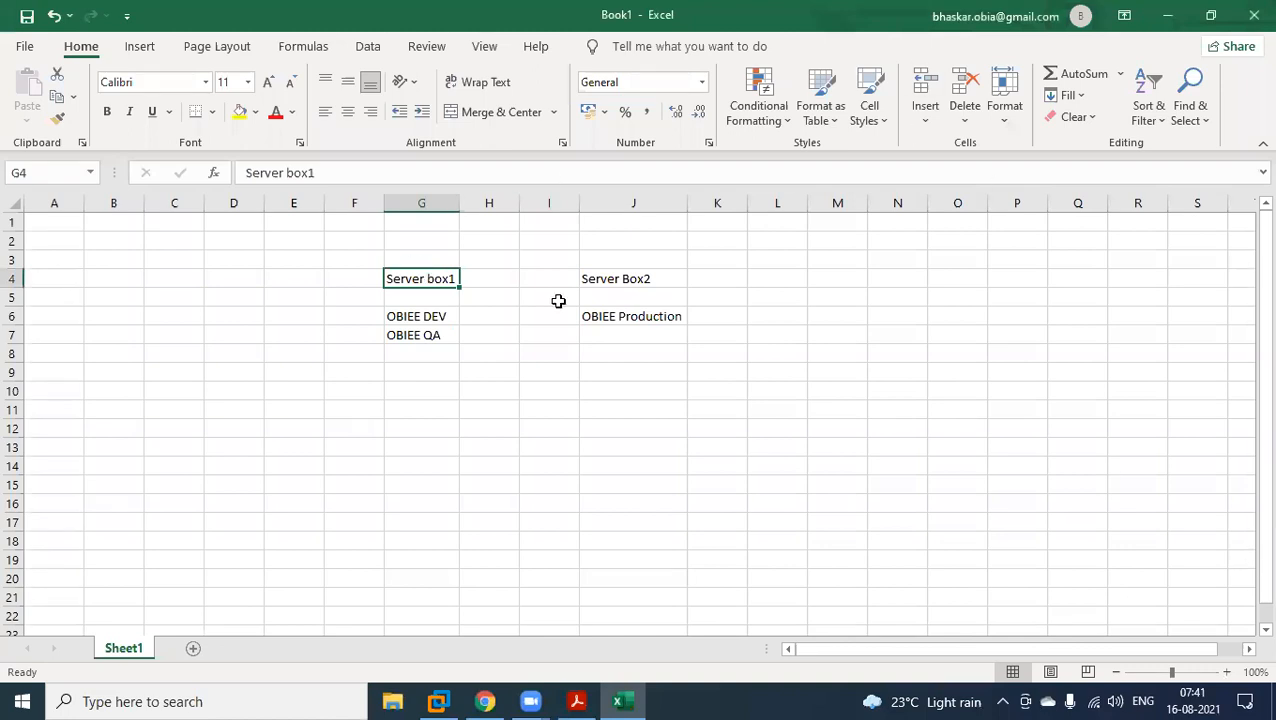
left_click(626, 316)
left_click(630, 279)
left_click(634, 321)
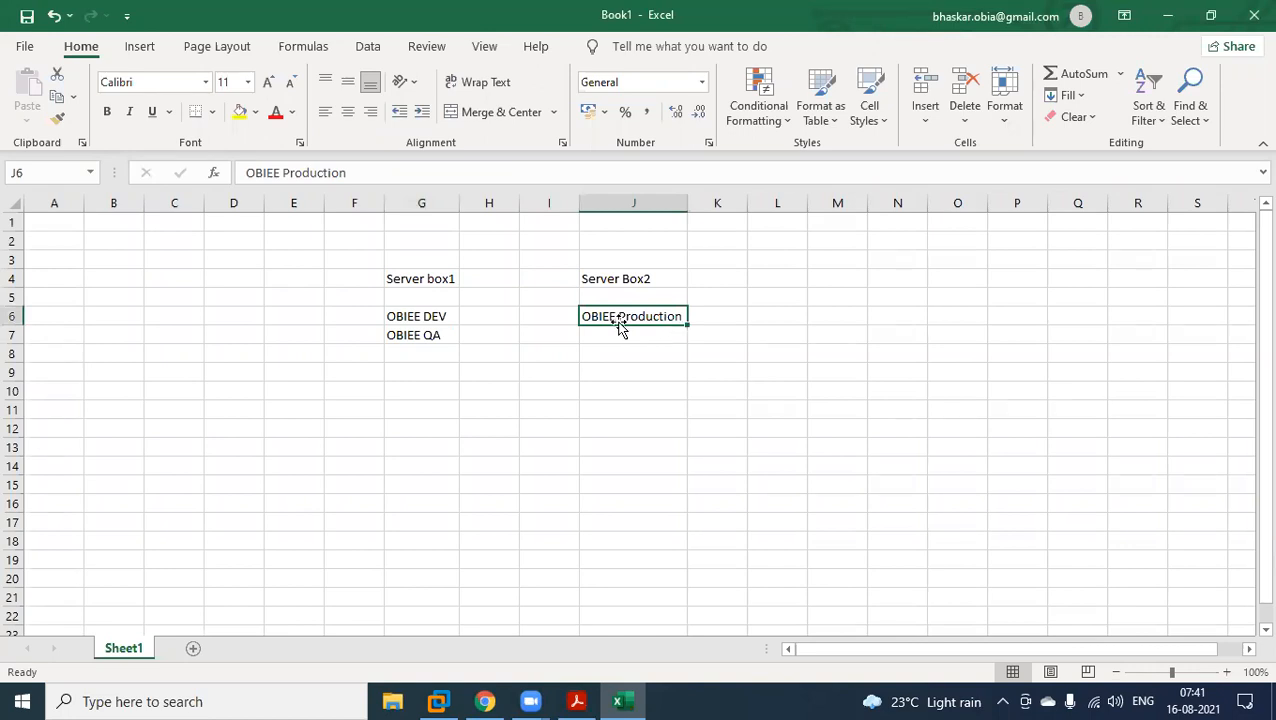
Highlight OBIEE DEV through OBIEE Production in row 6, then the DEV and QA entries and the Server box1 heading in the workbook.
left_click_drag(433, 322, 604, 313)
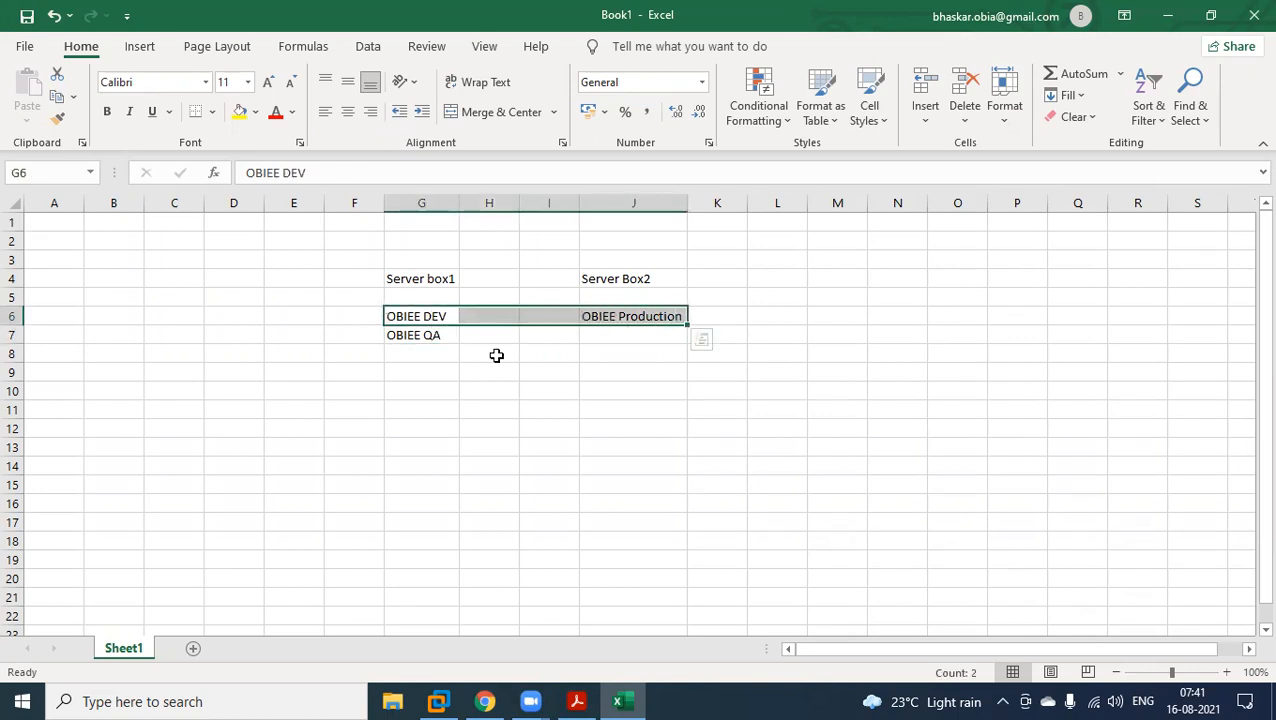
left_click(496, 355)
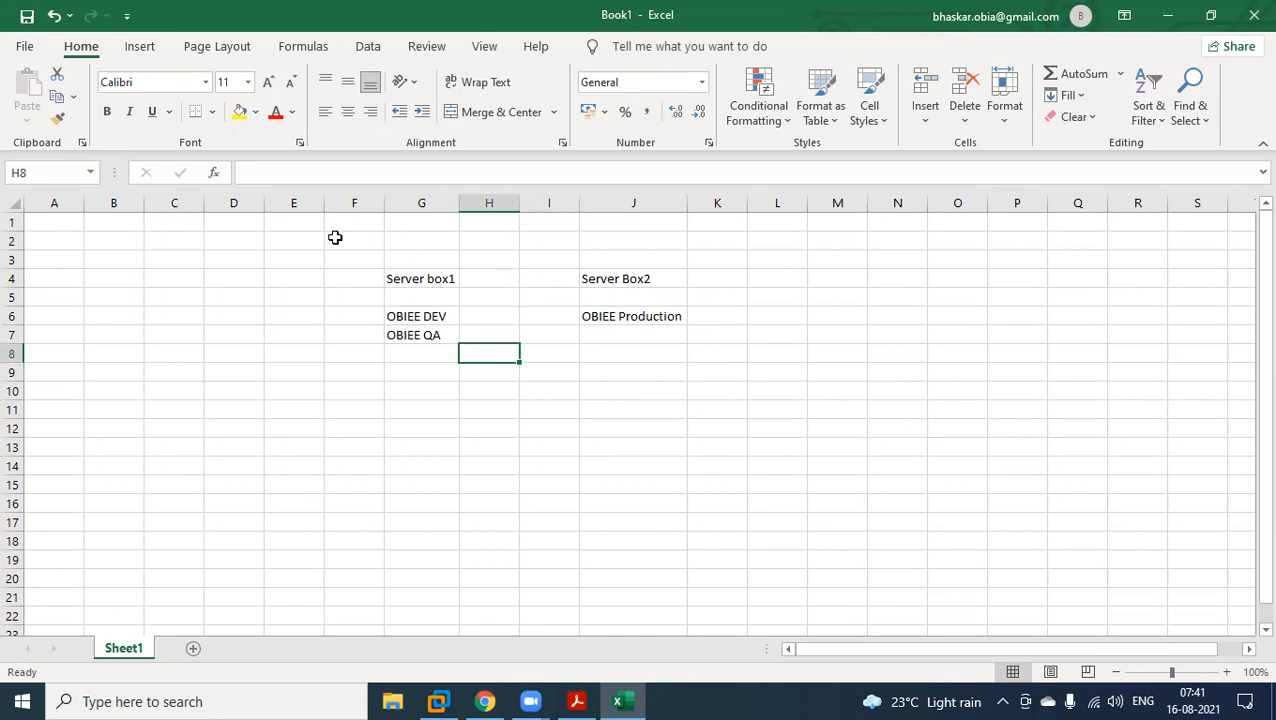
left_click_drag(433, 318, 433, 337)
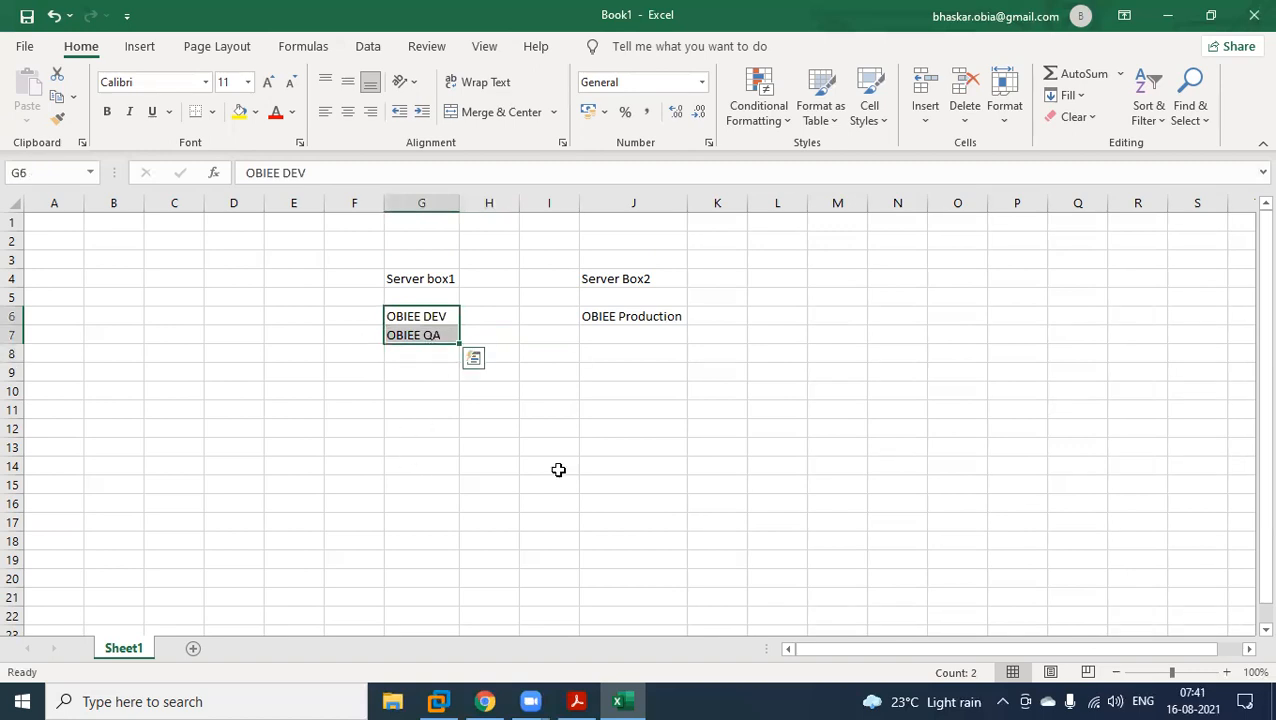
left_click(422, 286)
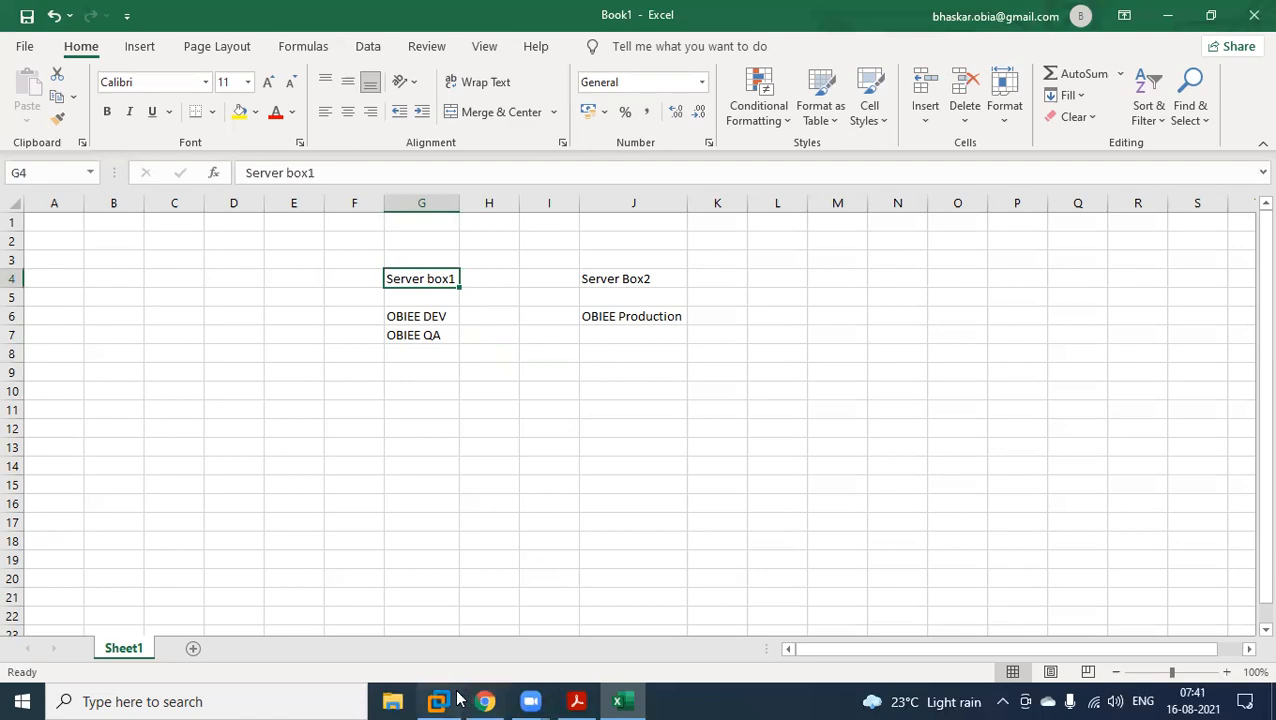
Switch to the PDF notes in Acrobat Reader and highlight the "Web logic" item in the Servers in OBIEE 11G list.
left_click(577, 701)
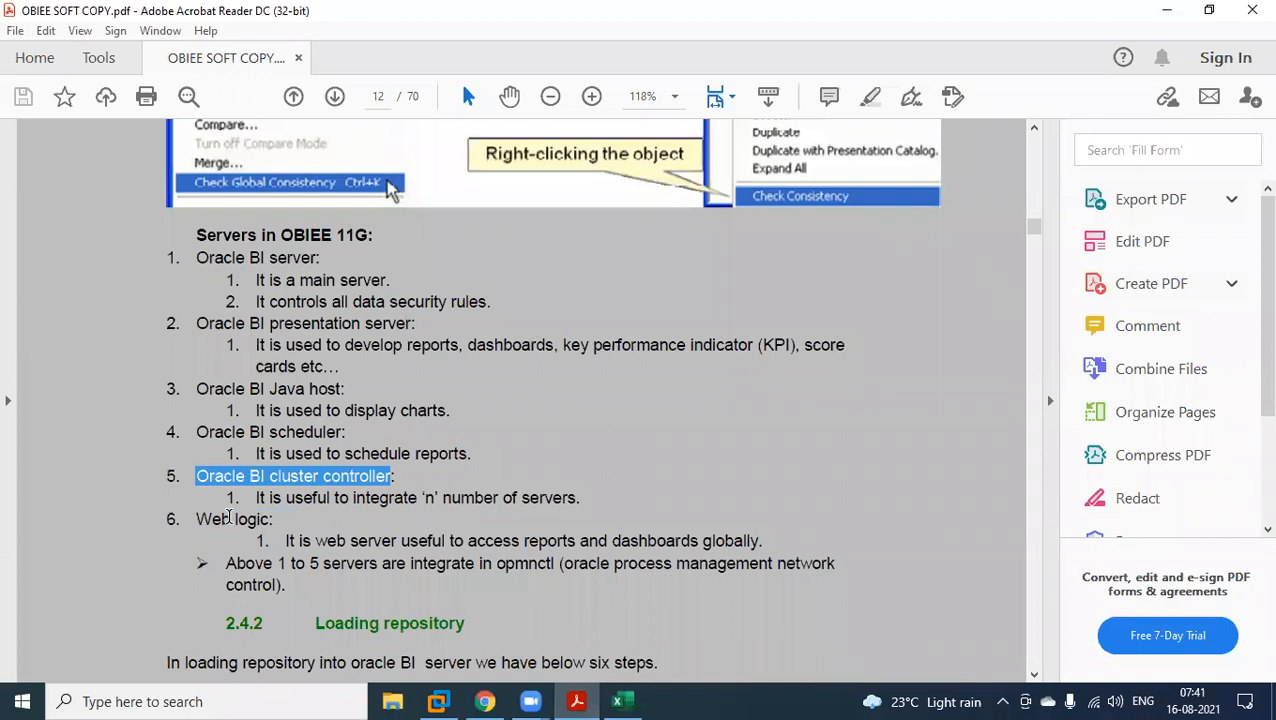
left_click_drag(195, 519, 274, 520)
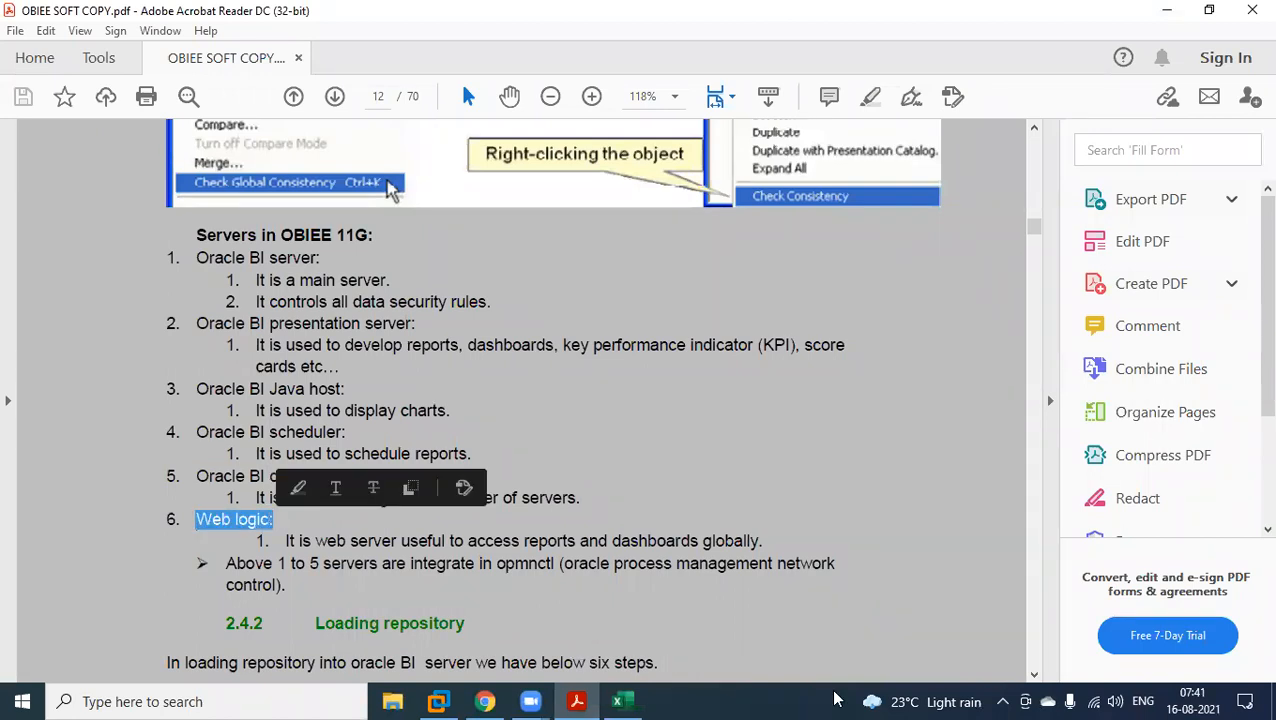
left_click(548, 525)
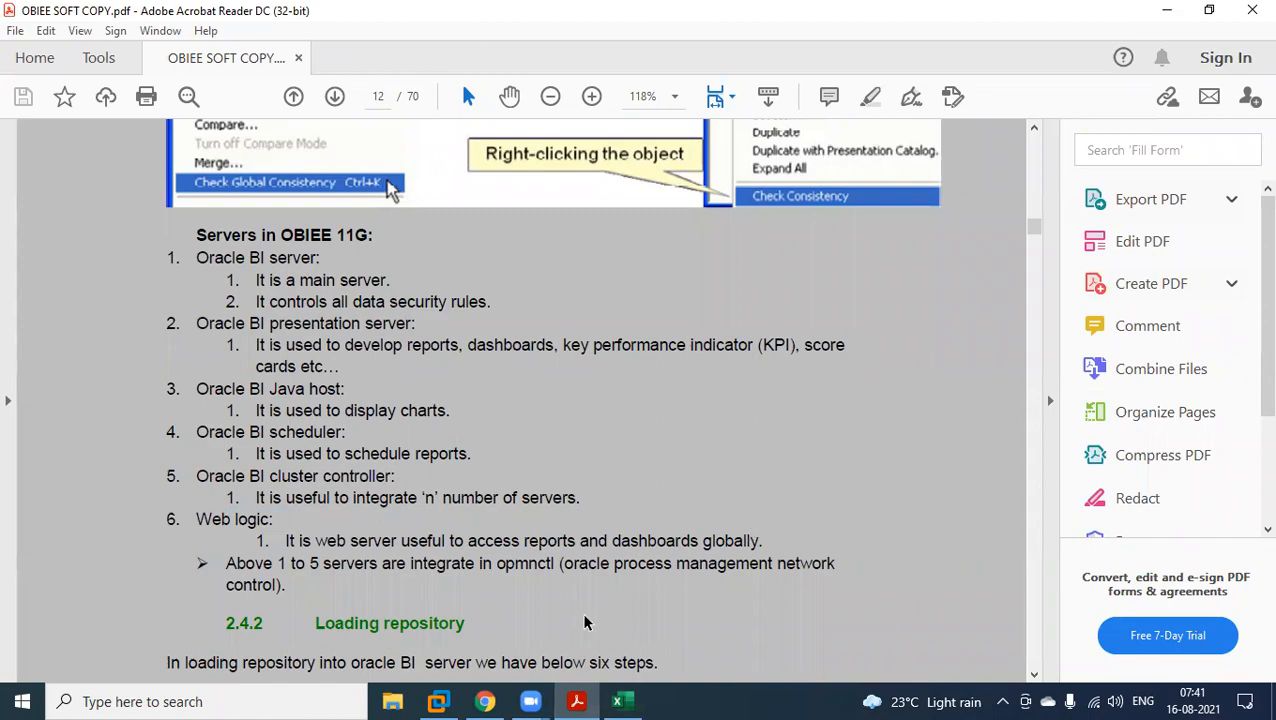
Switch to the virtual machine, highlight the dashboard's web address in Firefox, and return to the PDF notes.
left_click(440, 701)
left_click(299, 42)
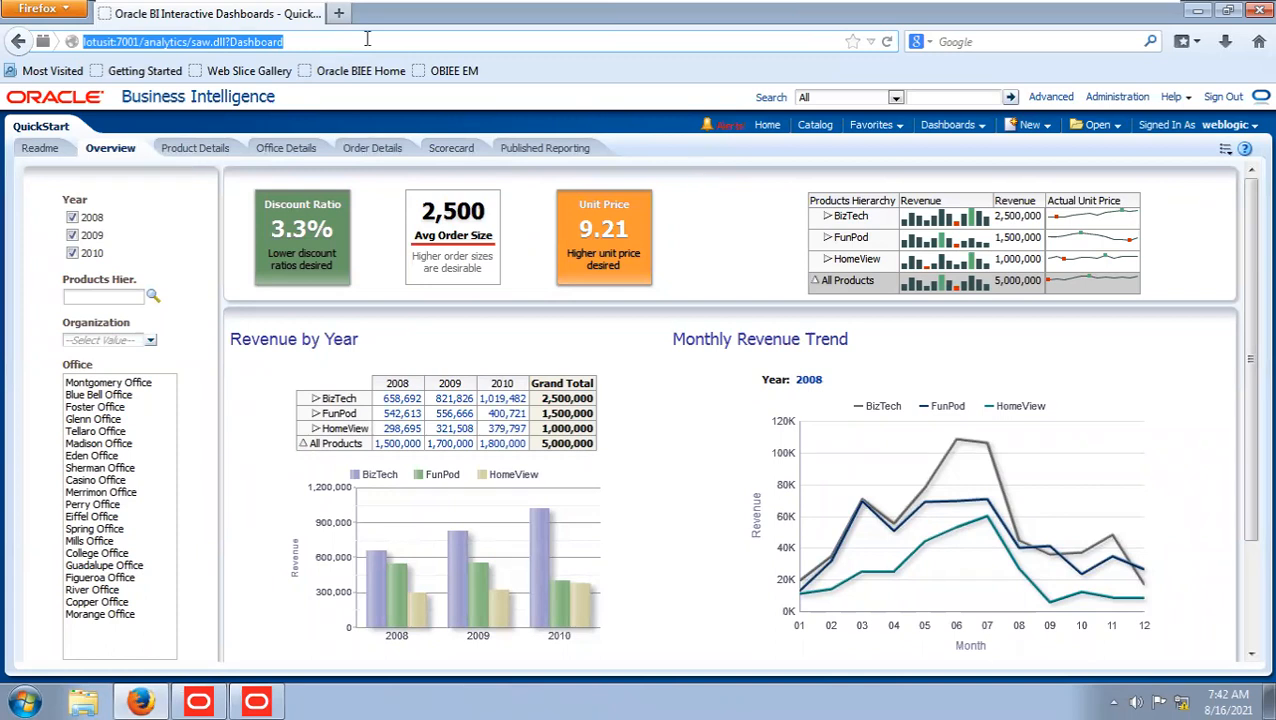
left_click(313, 47)
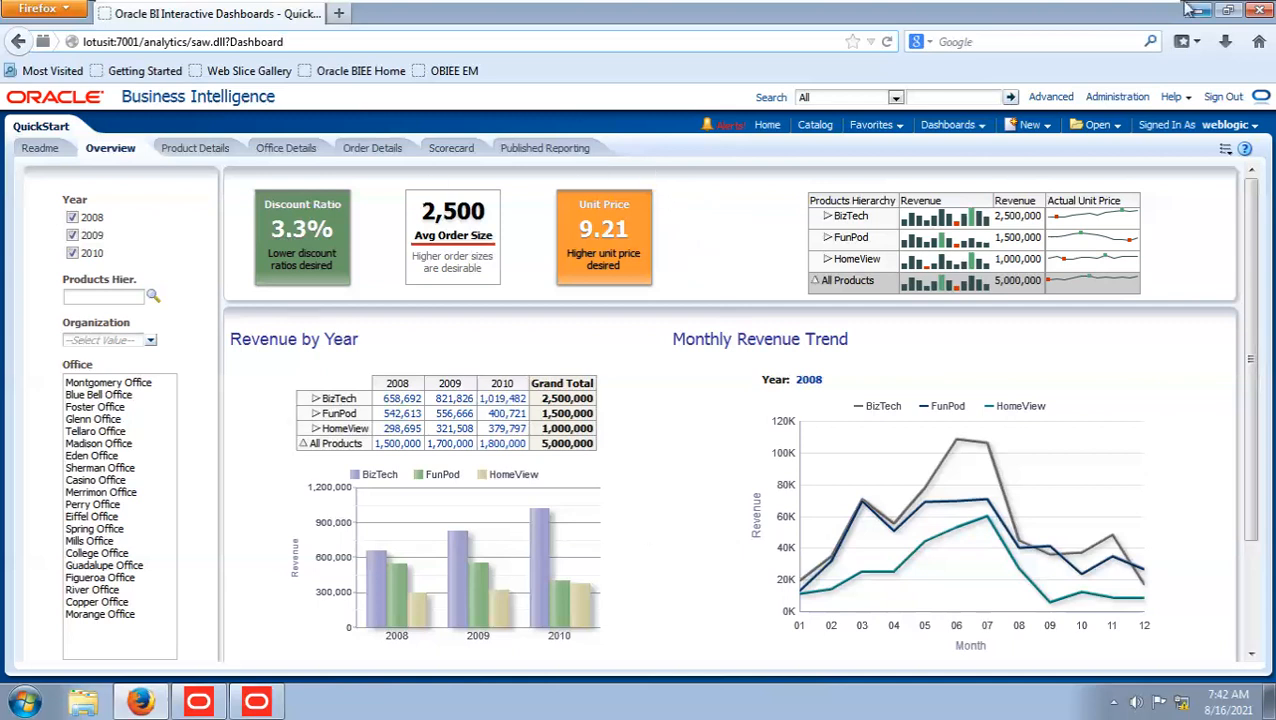
left_click(1107, 14)
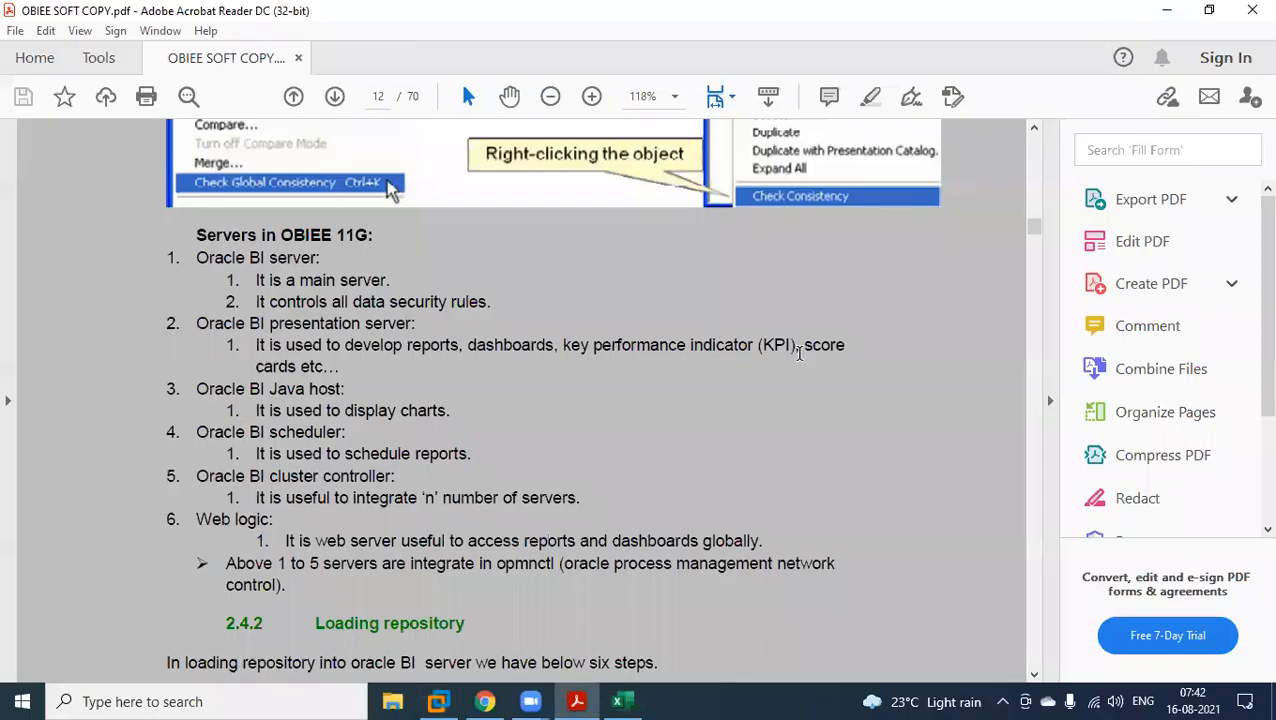
Highlight servers 1 to 5 and the word "opmnctl" in the note about where these servers are integrated.
scroll(790, 399, "down", 2)
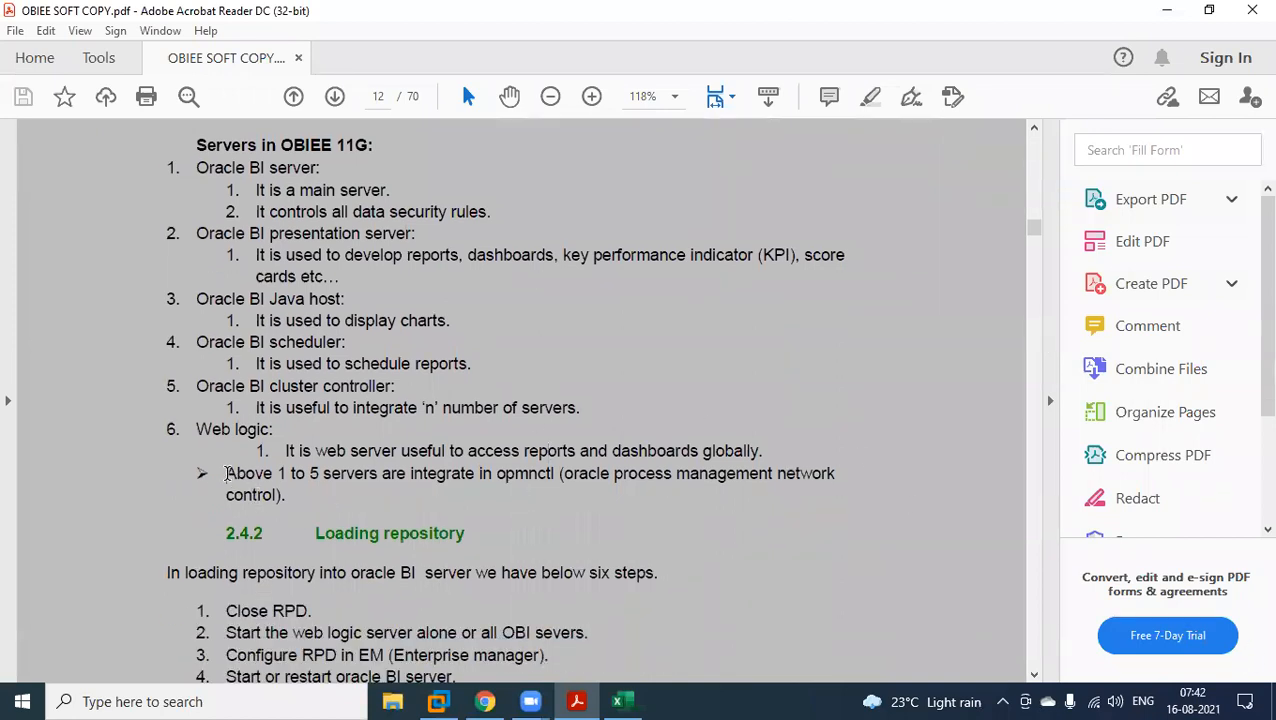
left_click_drag(226, 473, 349, 480)
left_click_drag(167, 164, 598, 404)
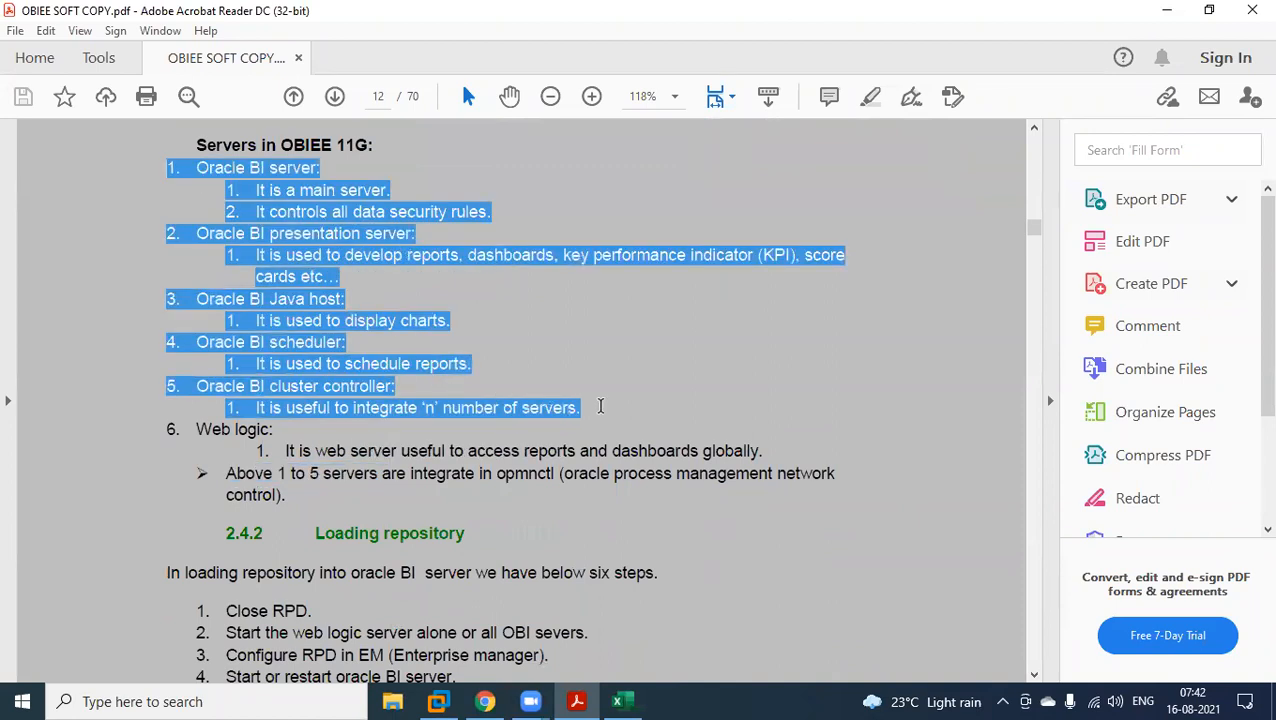
double_click(505, 474)
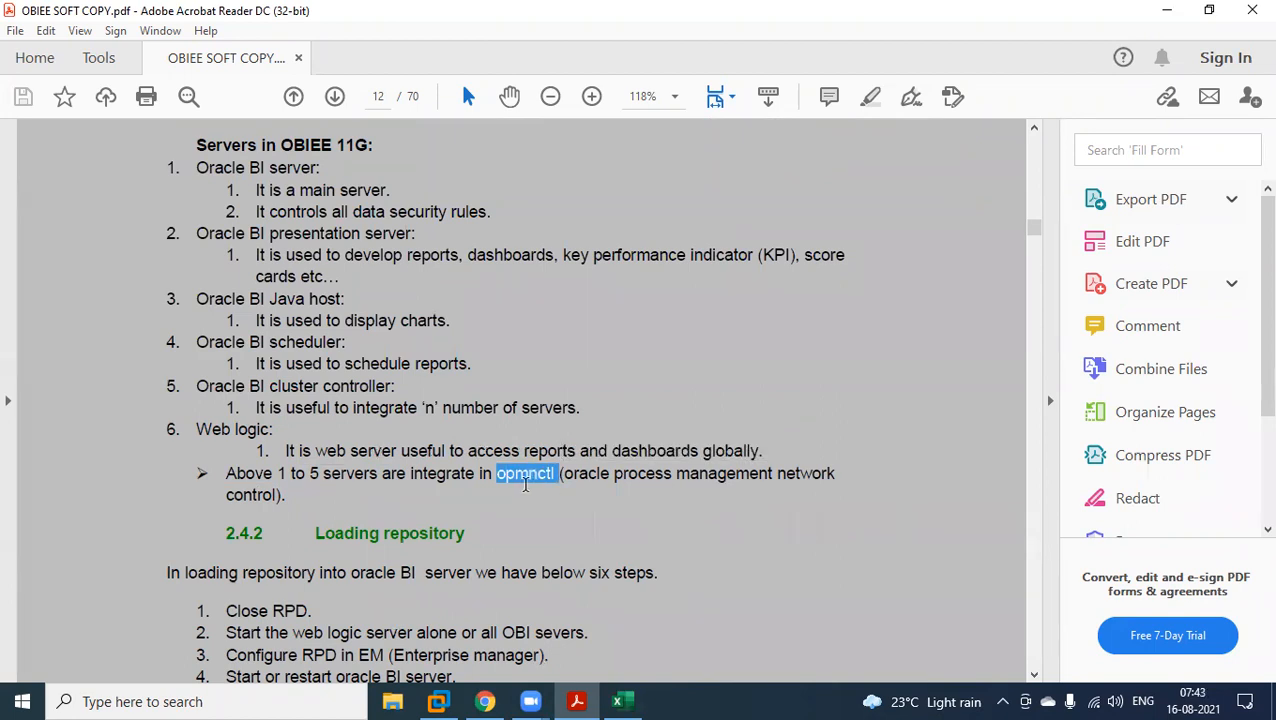
left_click_drag(580, 409, 172, 176)
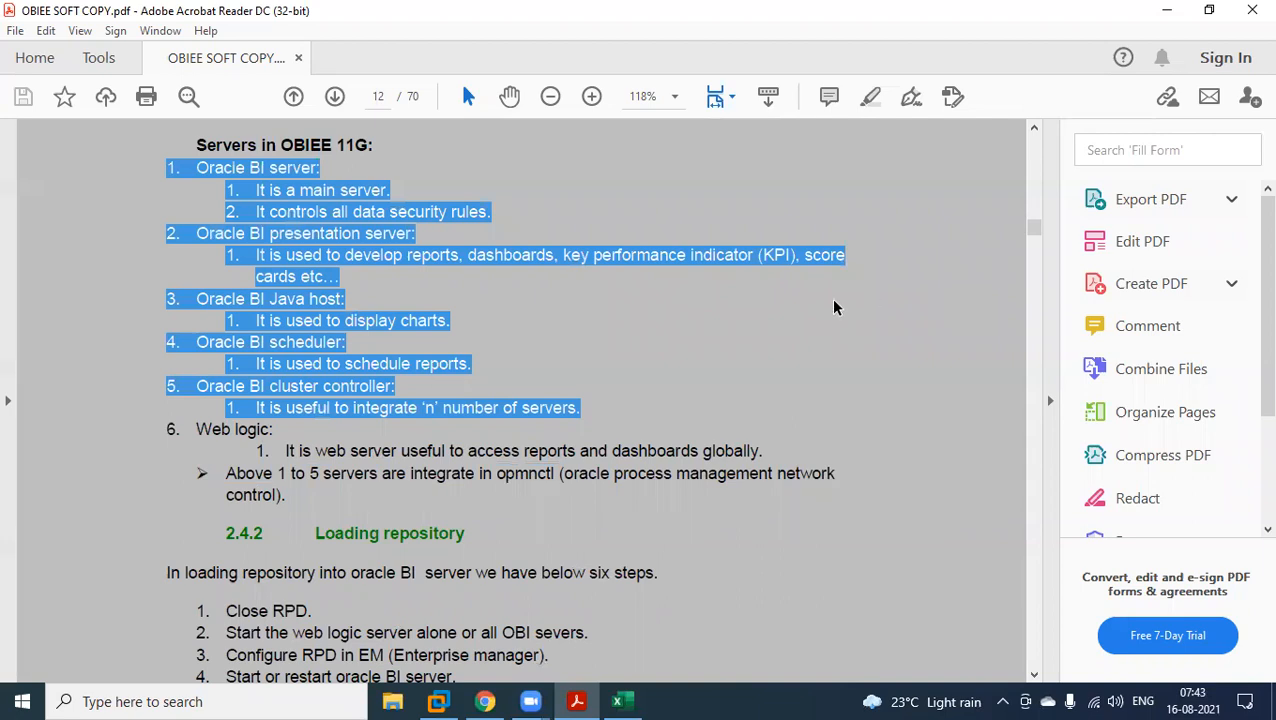
left_click_drag(505, 474, 555, 474)
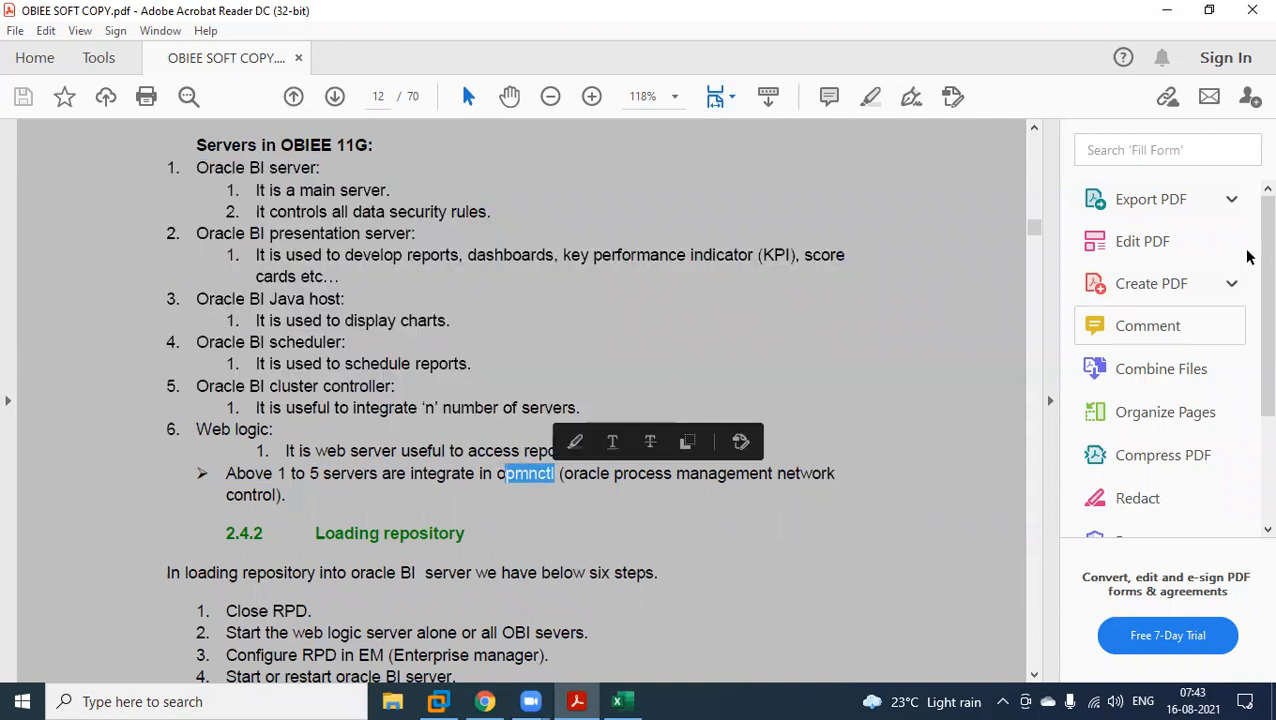
left_click(693, 341)
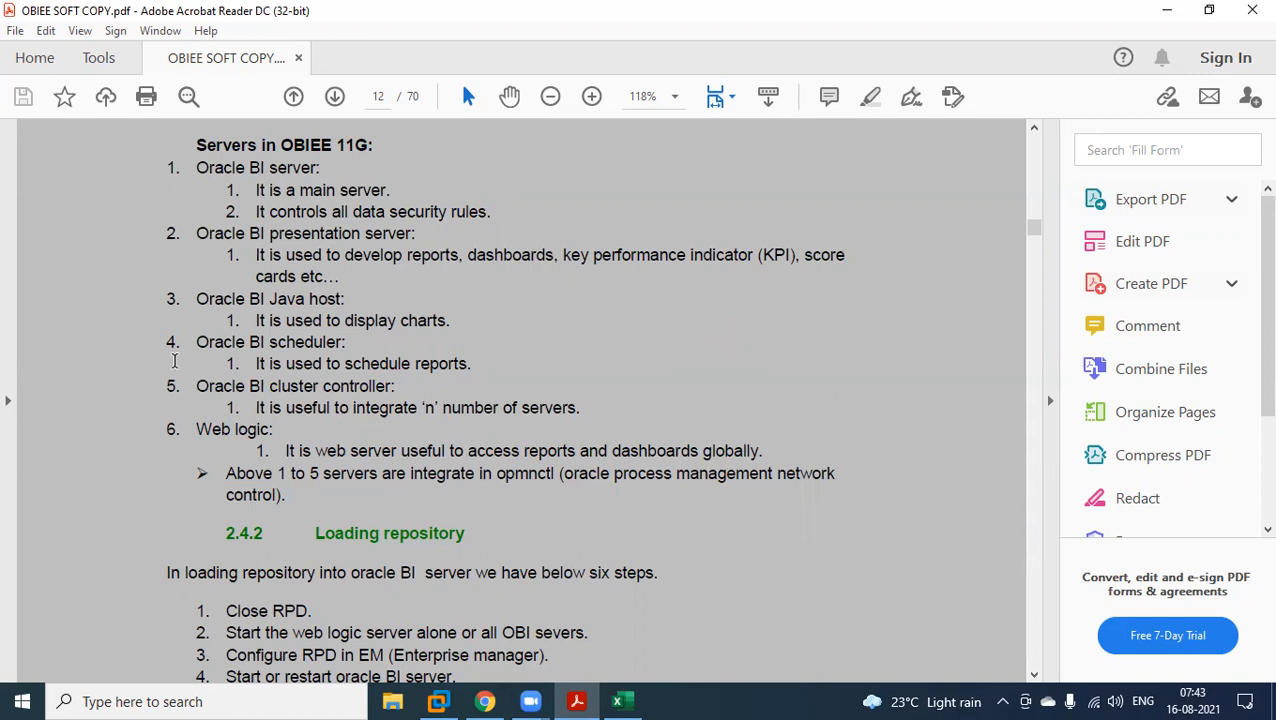
Review the server list by highlighting items 1 to 5 and the full list from Oracle BI server through Web logic.
left_click_drag(196, 168, 595, 406)
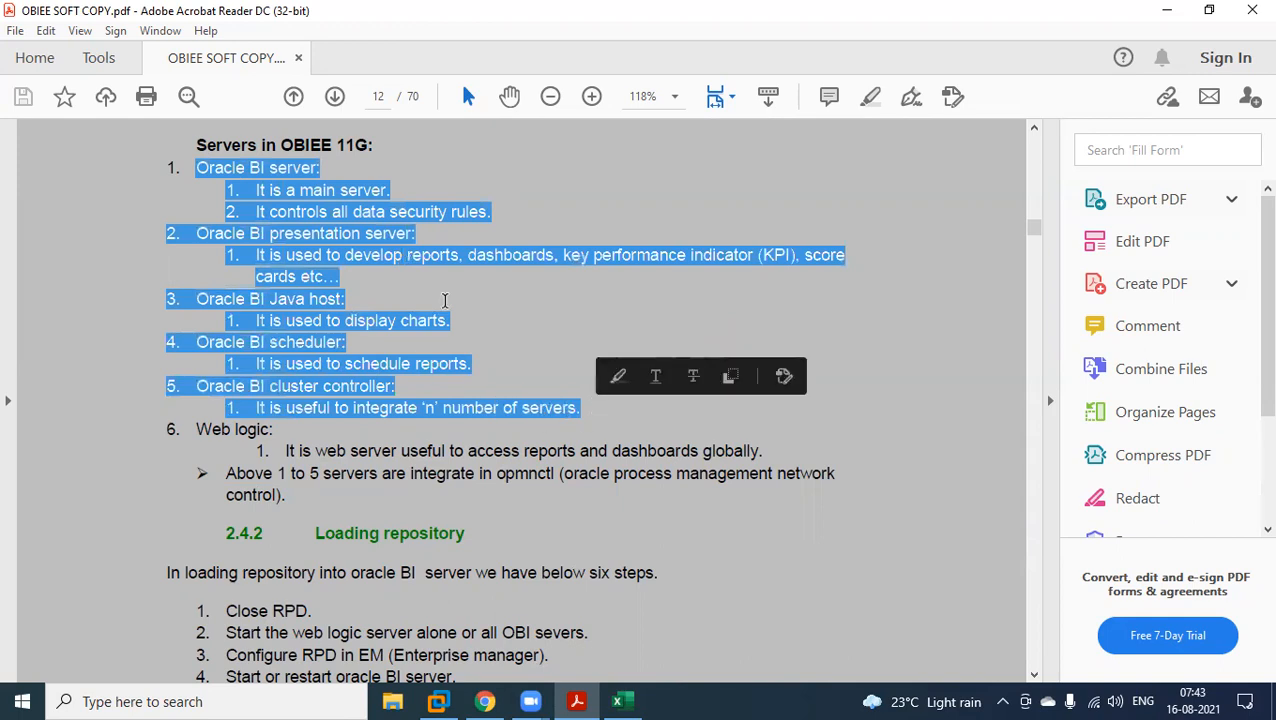
left_click(447, 319)
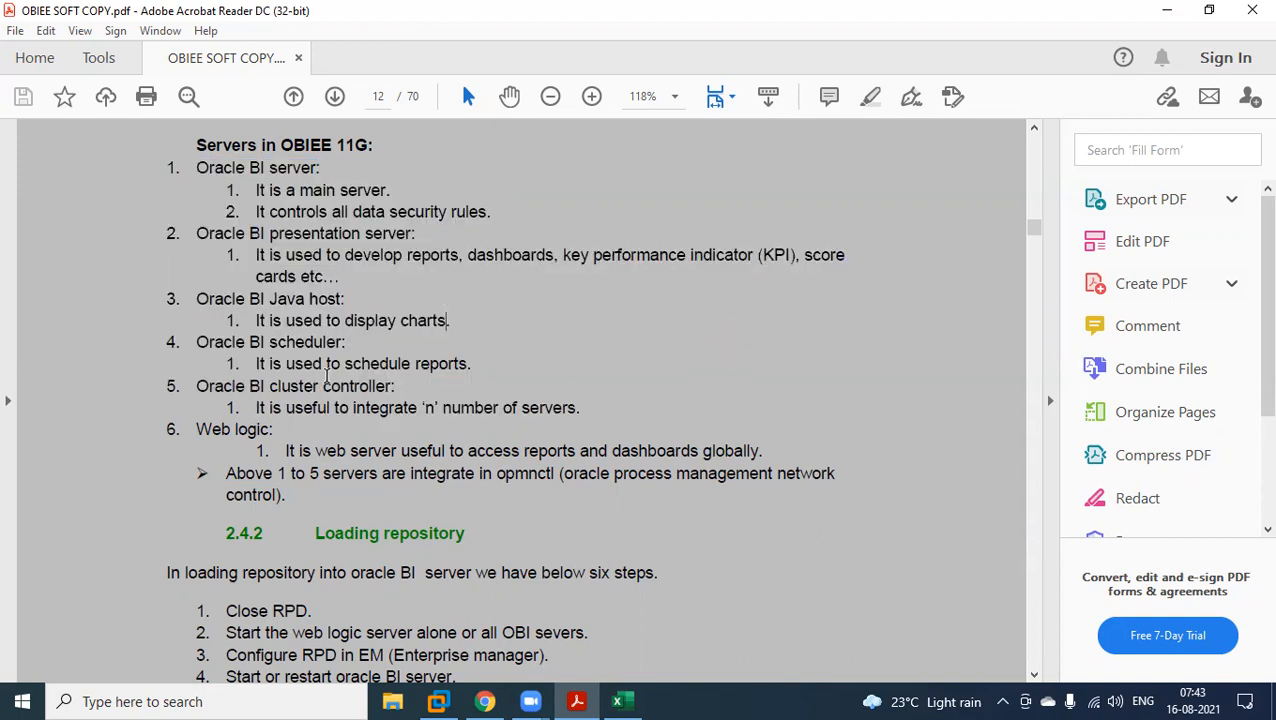
left_click_drag(584, 407, 168, 166)
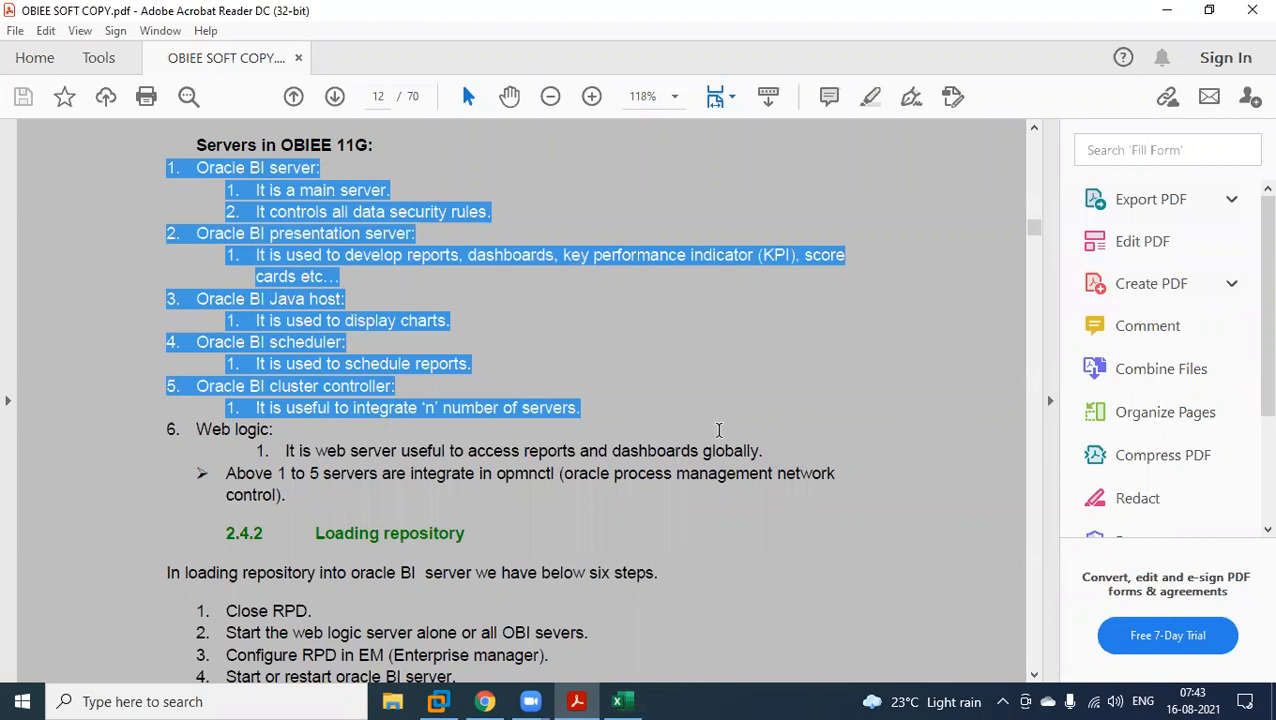
left_click(562, 354)
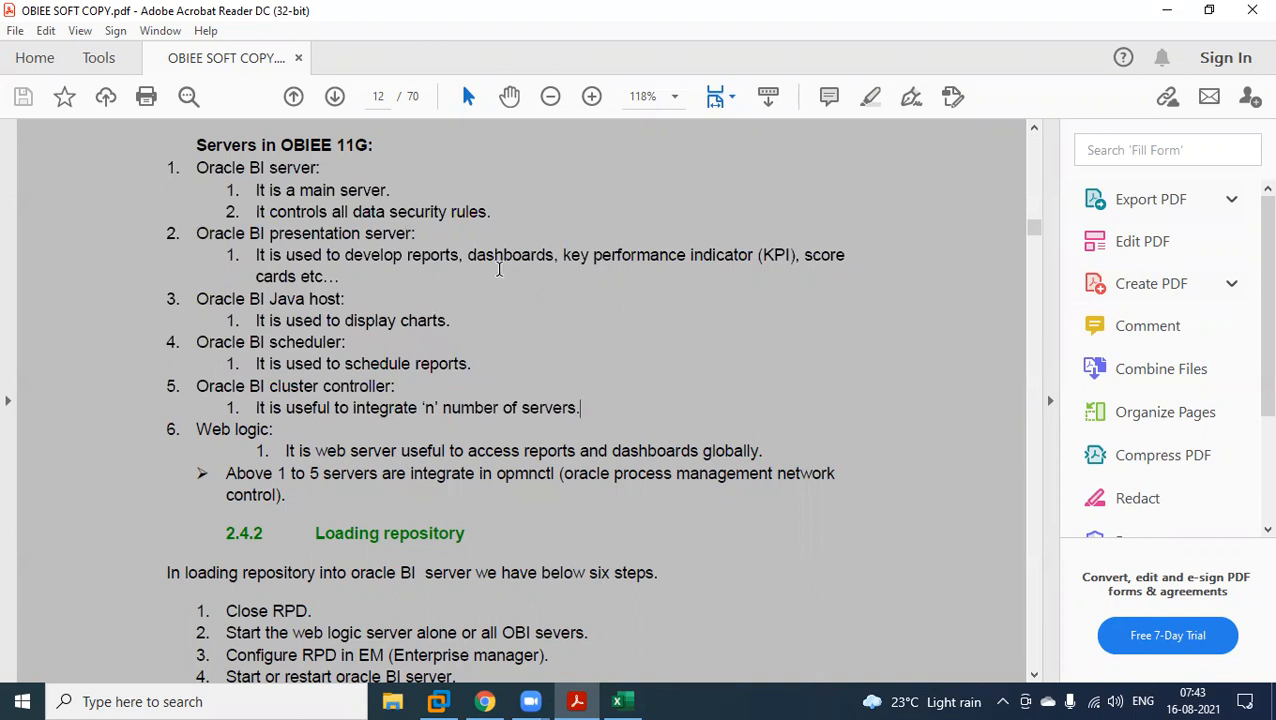
left_click_drag(199, 167, 772, 447)
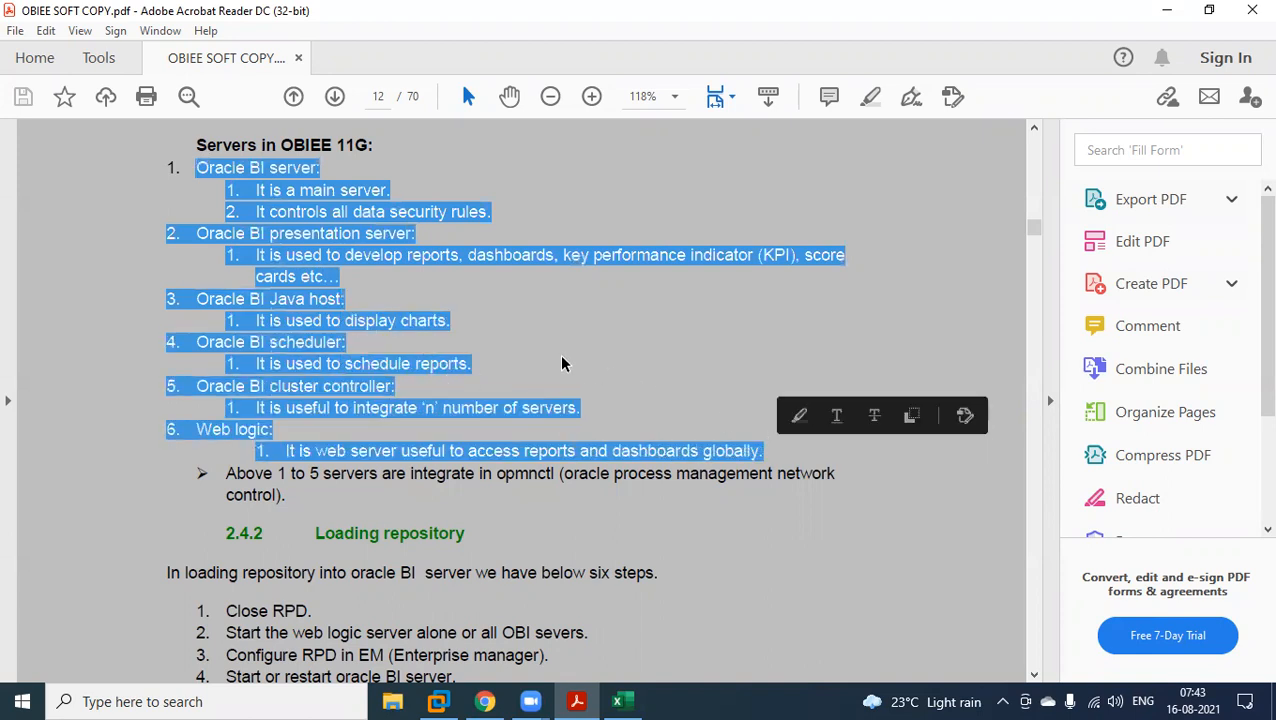
left_click(560, 362)
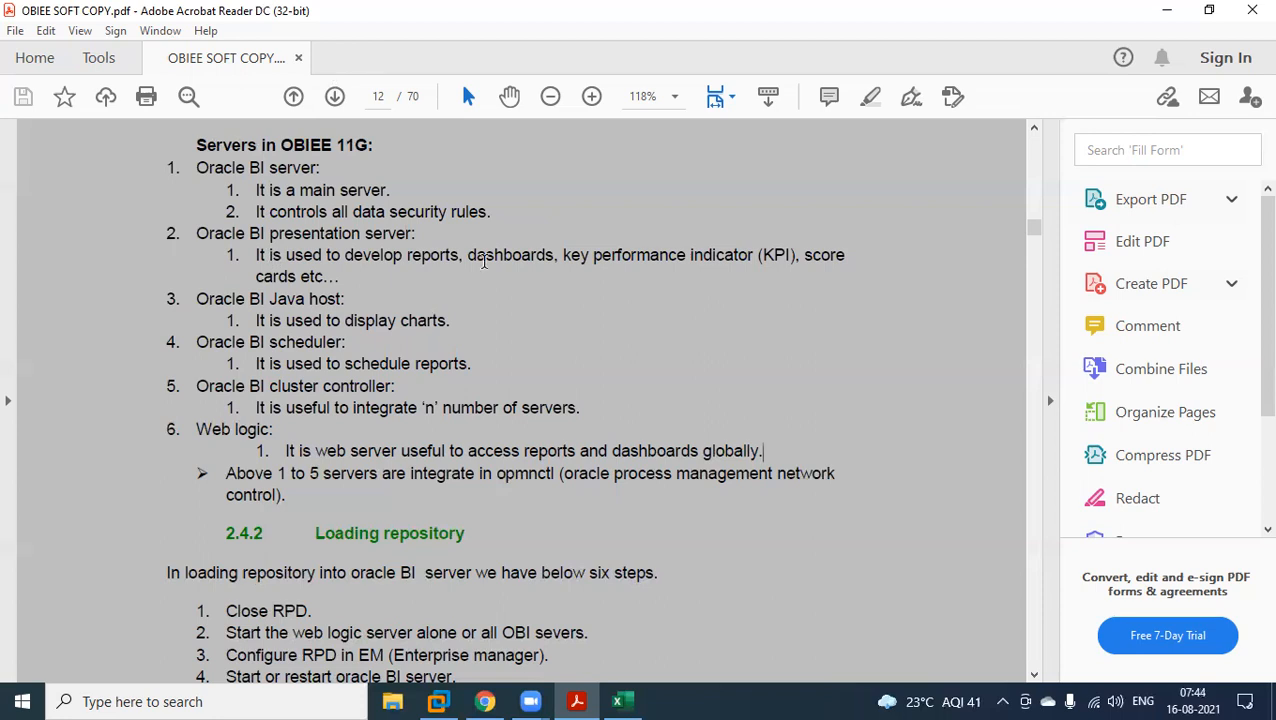
Skim the PDF notes from the Loading repository section through its configuration steps to the Log level section.
scroll(484, 260, "down", 5)
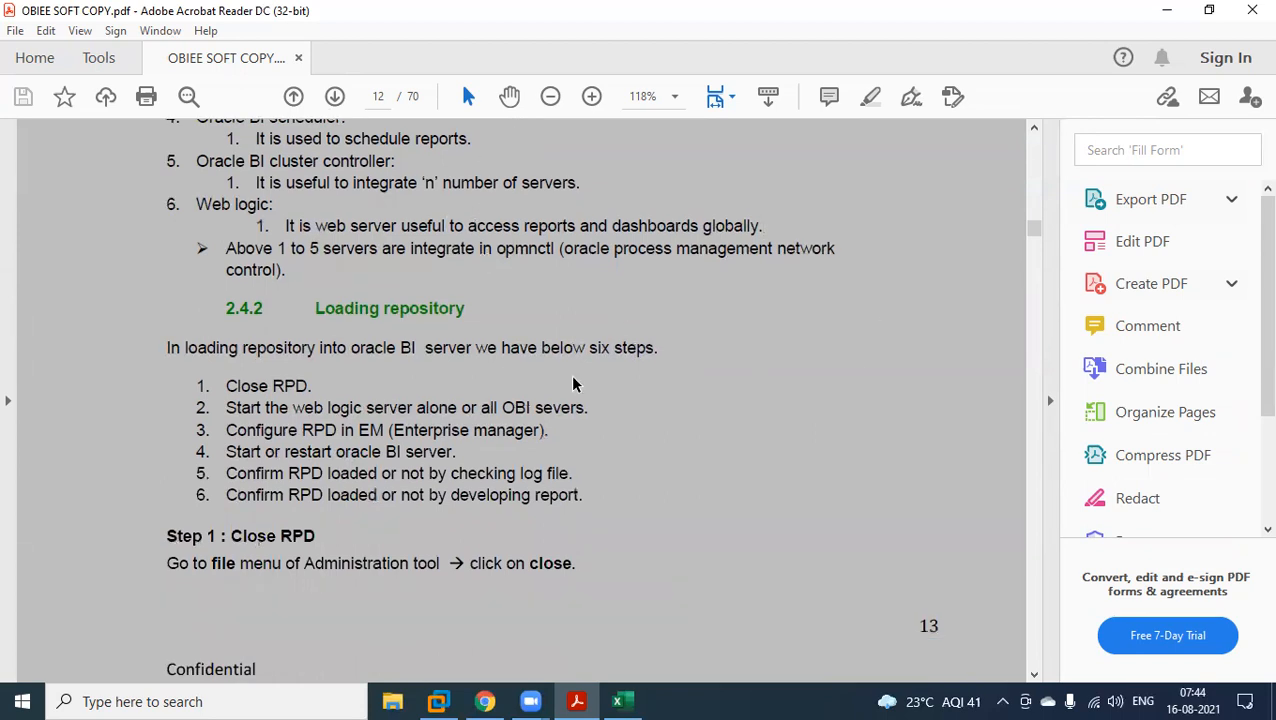
scroll(573, 380, "down", 15)
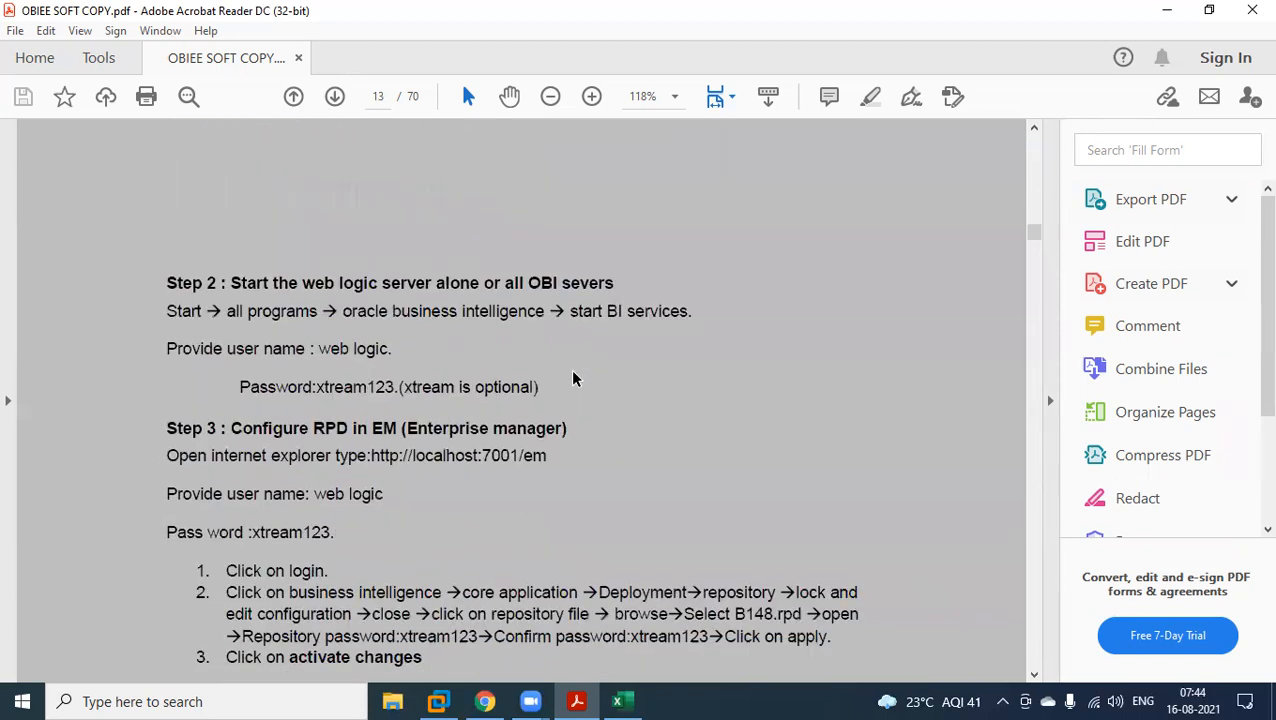
scroll(644, 314, "down", 10)
scroll(644, 314, "down", 18)
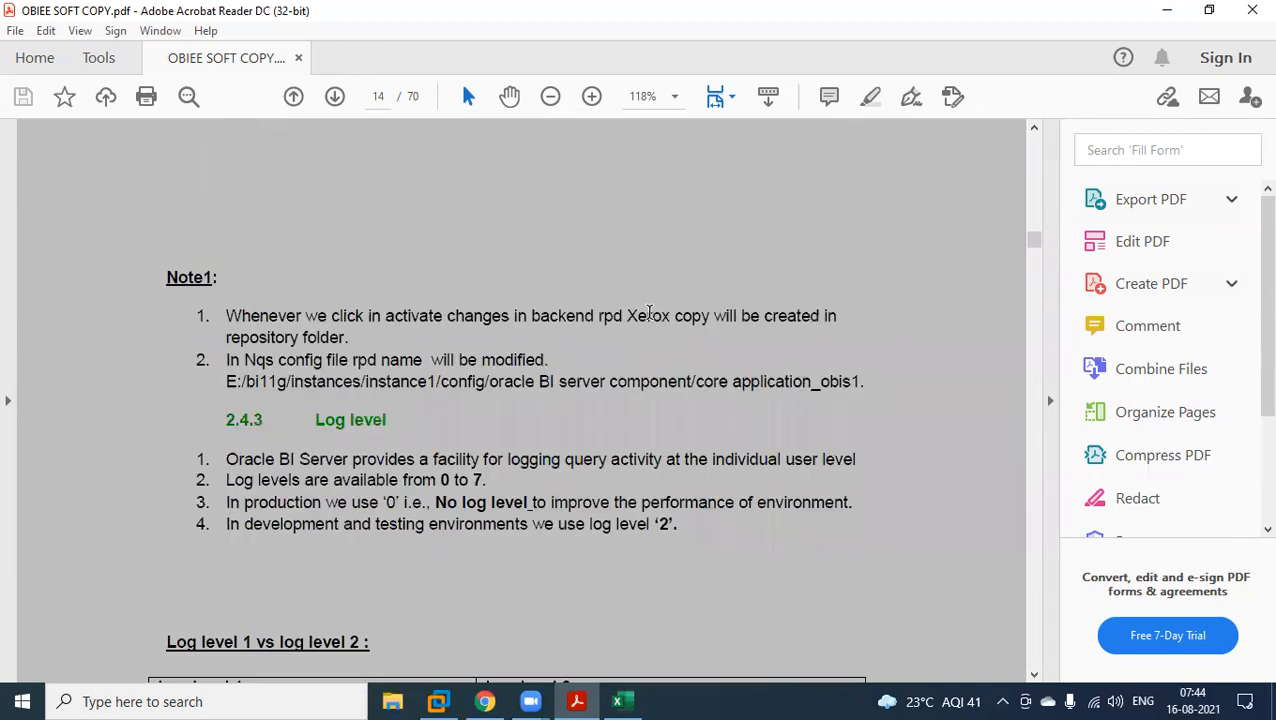
scroll(648, 314, "down", 3)
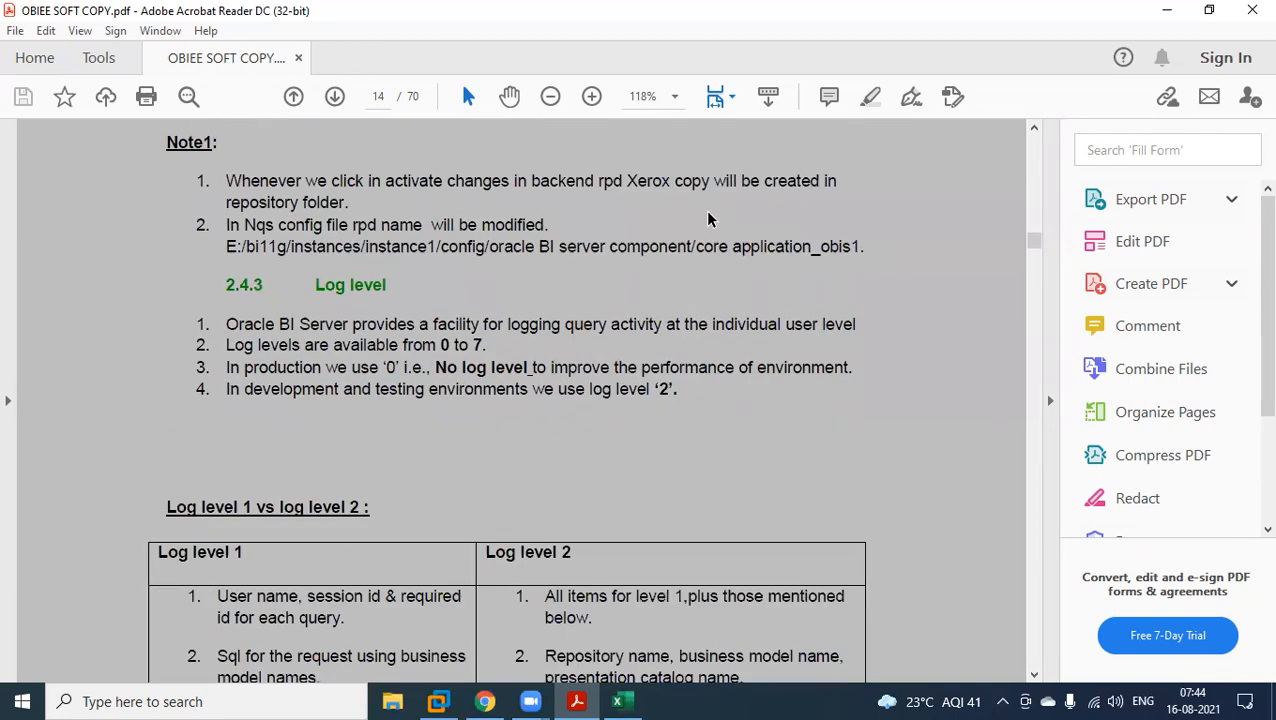
Switch to the virtual machine, minimize Firefox and the Administration Tool, and open the "DB and OBIEE connections" desktop file in a maximized window.
left_click(440, 701)
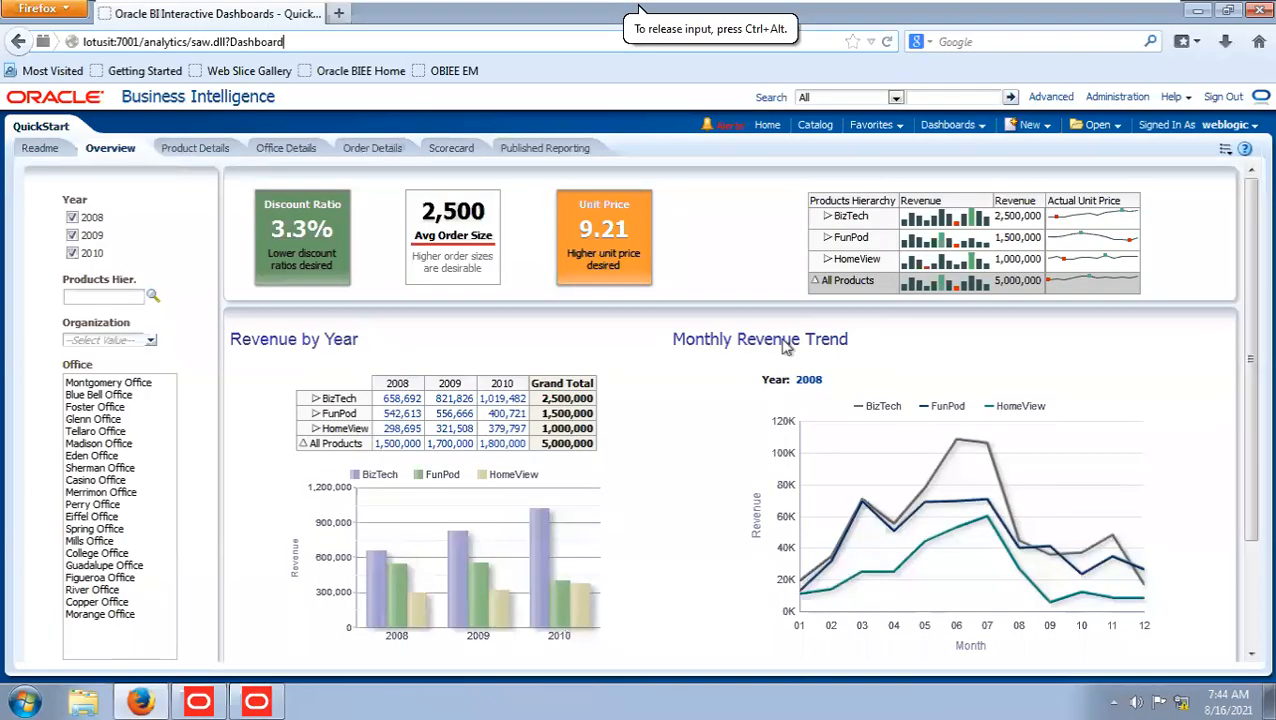
left_click(339, 13)
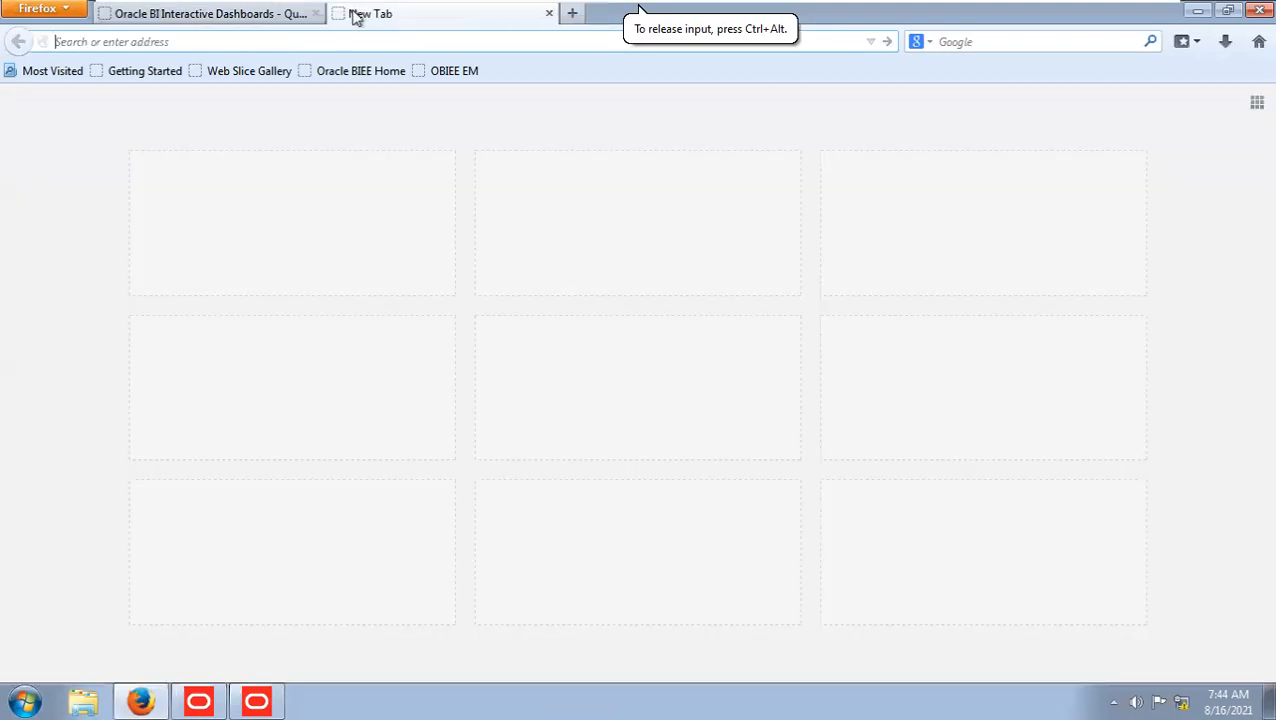
left_click(1197, 12)
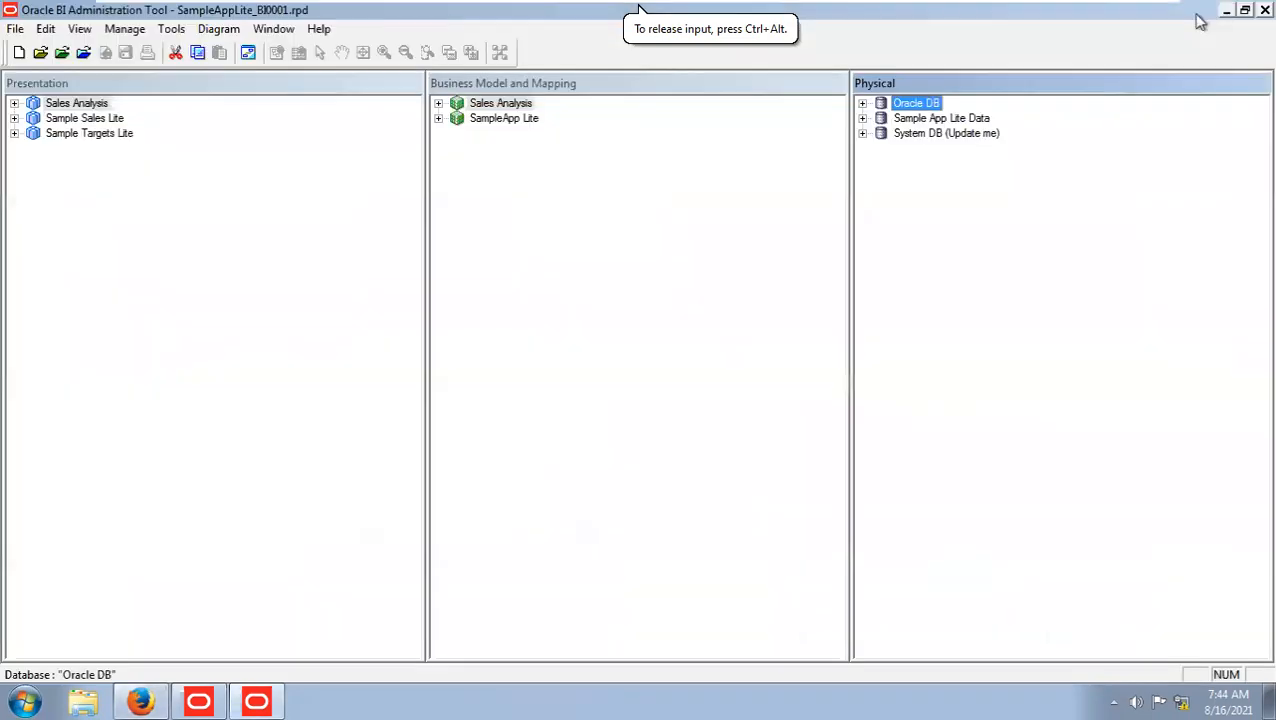
left_click(1226, 10)
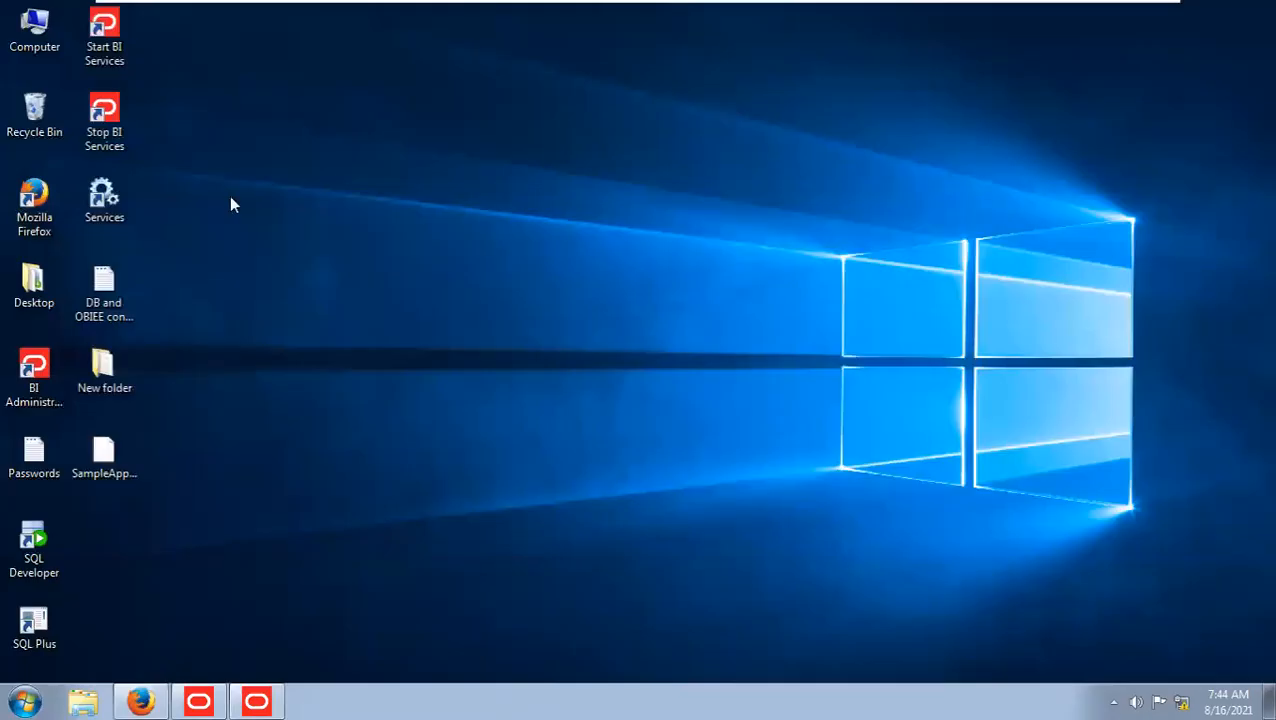
double_click(100, 300)
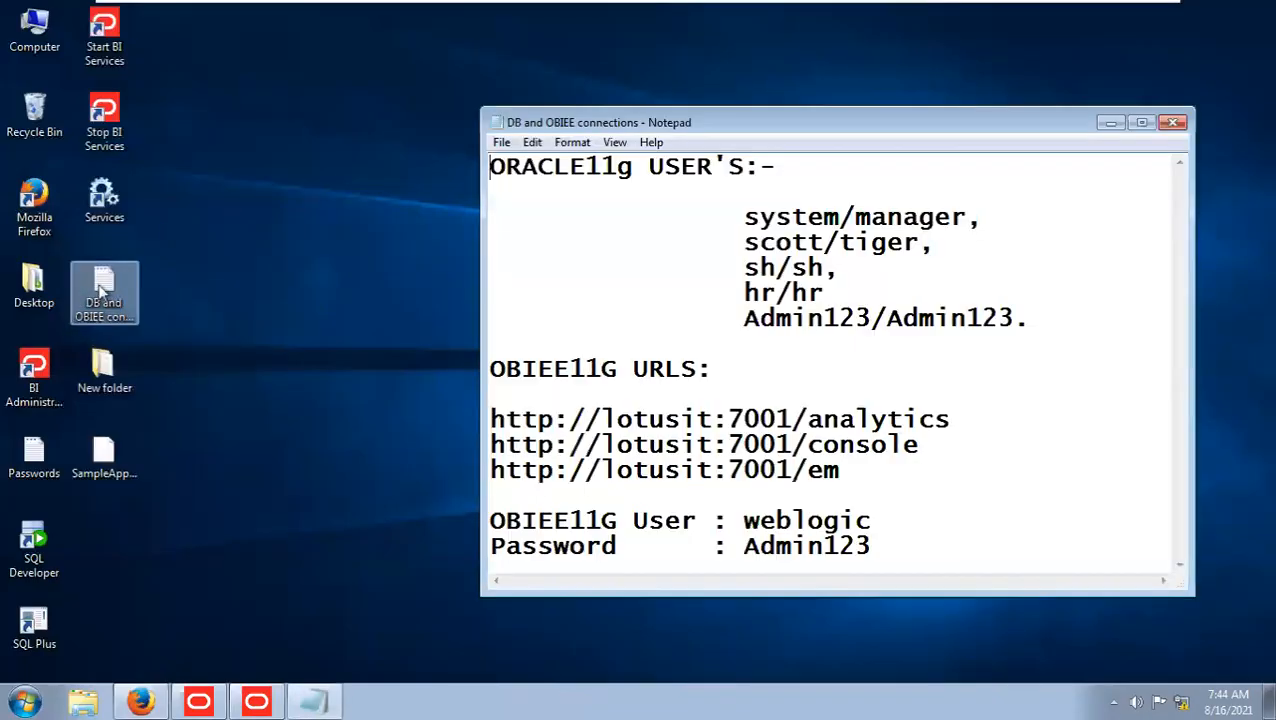
left_click(1141, 122)
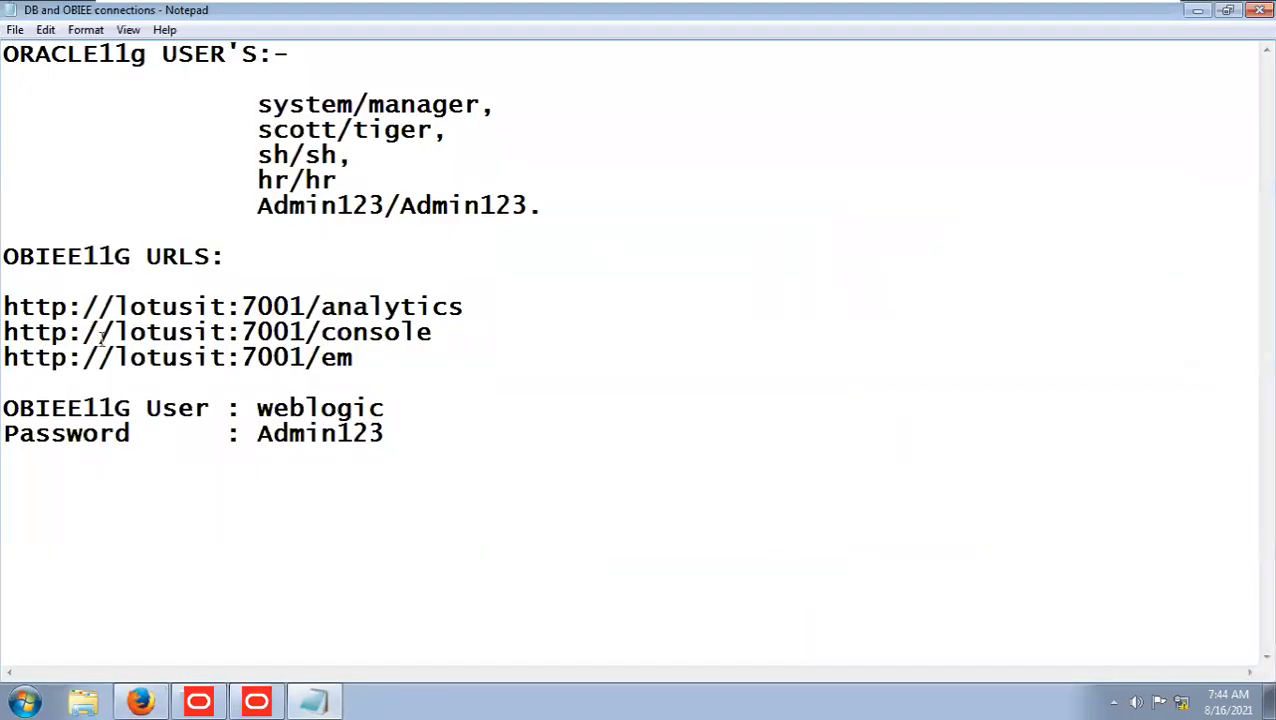
Highlight the three OBIEE11G URLs together, then the analytics and console addresses individually.
left_click_drag(4, 307, 405, 358)
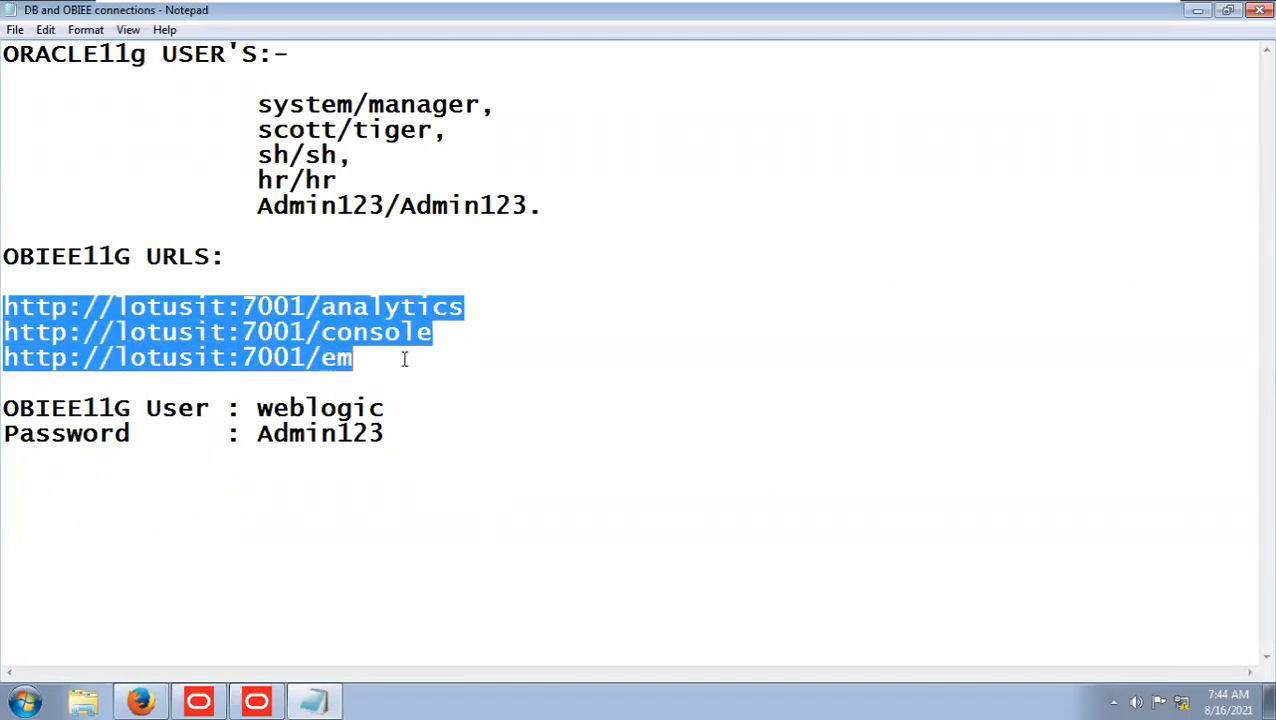
left_click(371, 367)
left_click_drag(466, 307, 4, 312)
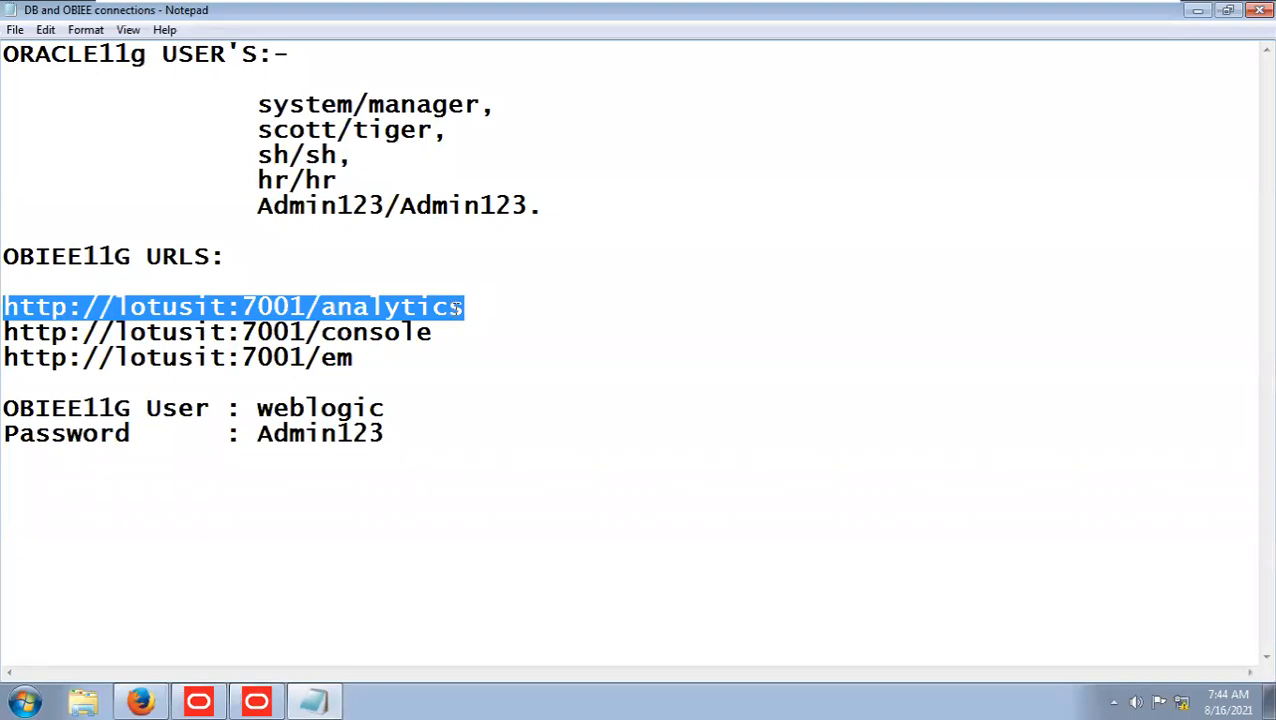
left_click_drag(432, 332, 4, 332)
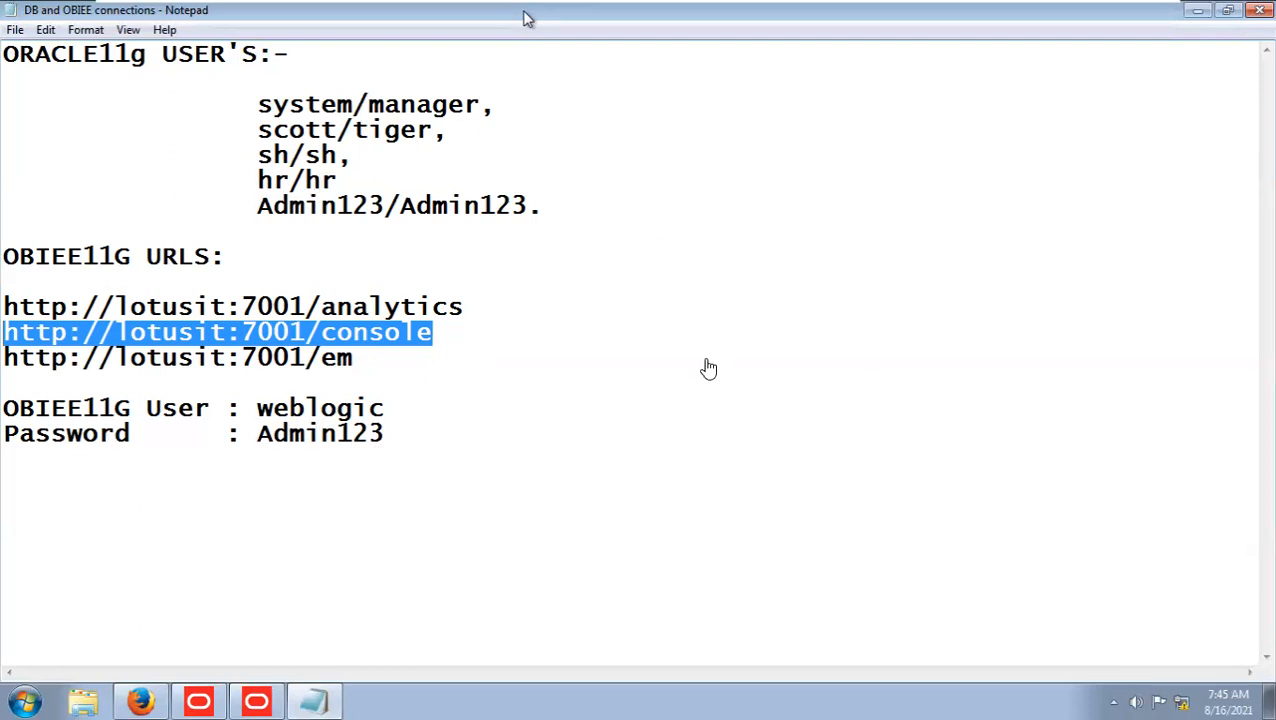
Highlight the analytics address, the console and em addresses together, and part of the console address in the OBIEE11G URLs list.
left_click(468, 308)
left_click_drag(466, 308, 2, 308)
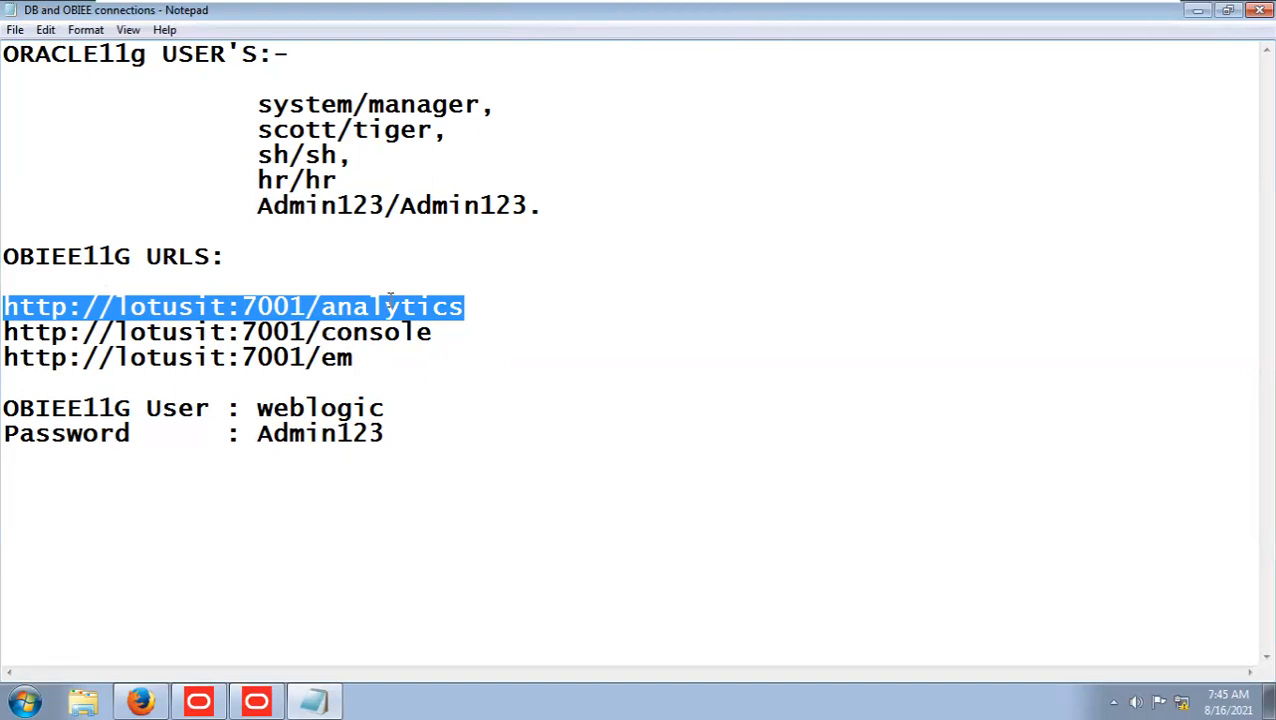
left_click_drag(4, 332, 413, 357)
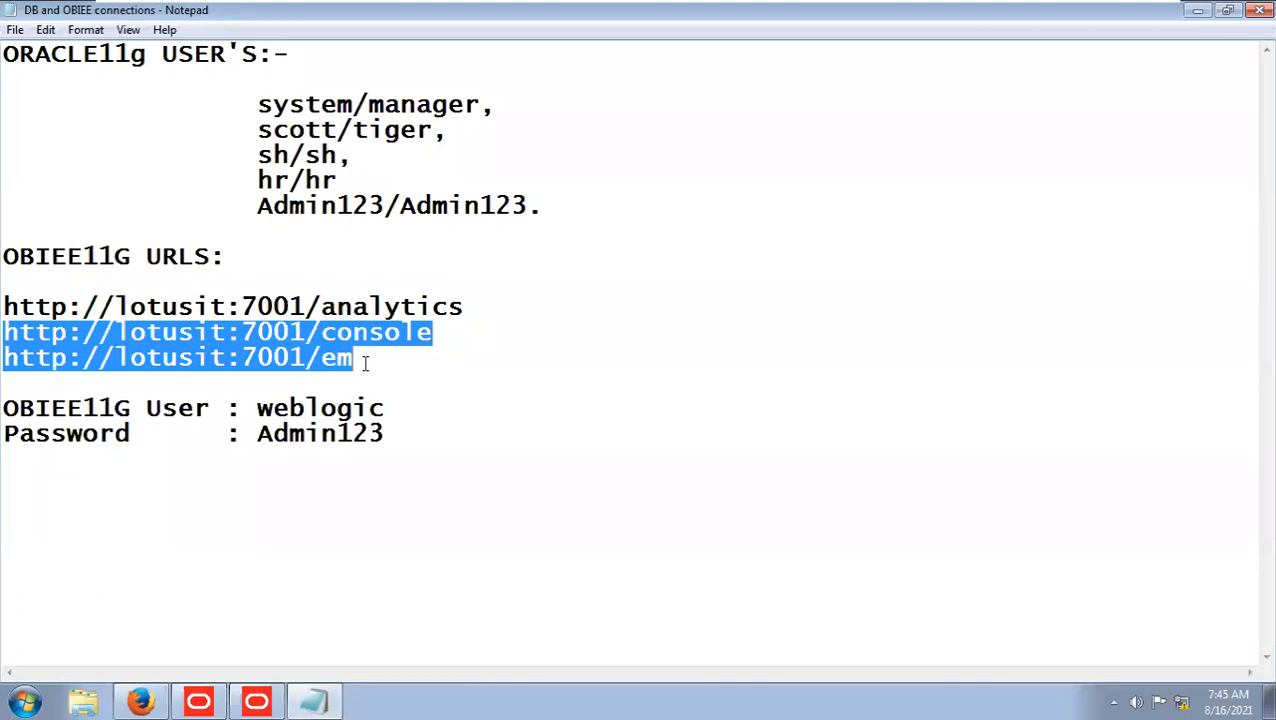
left_click(443, 332)
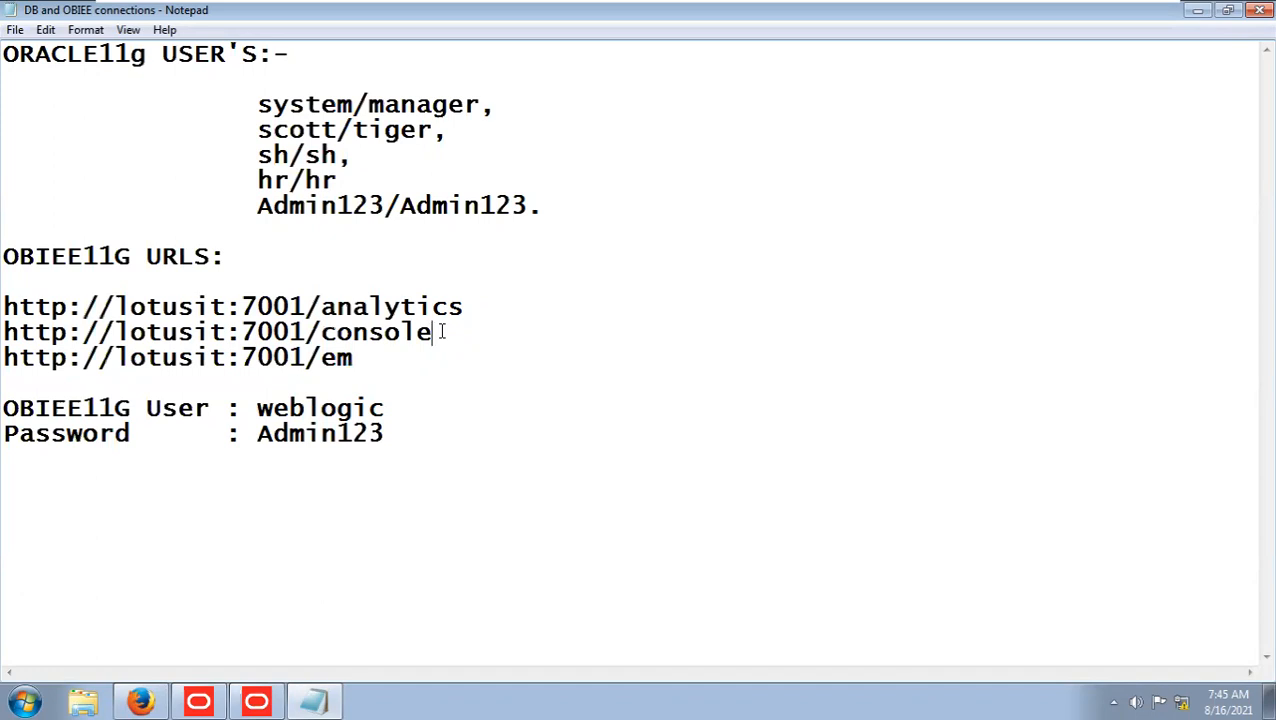
left_click_drag(443, 332, 162, 334)
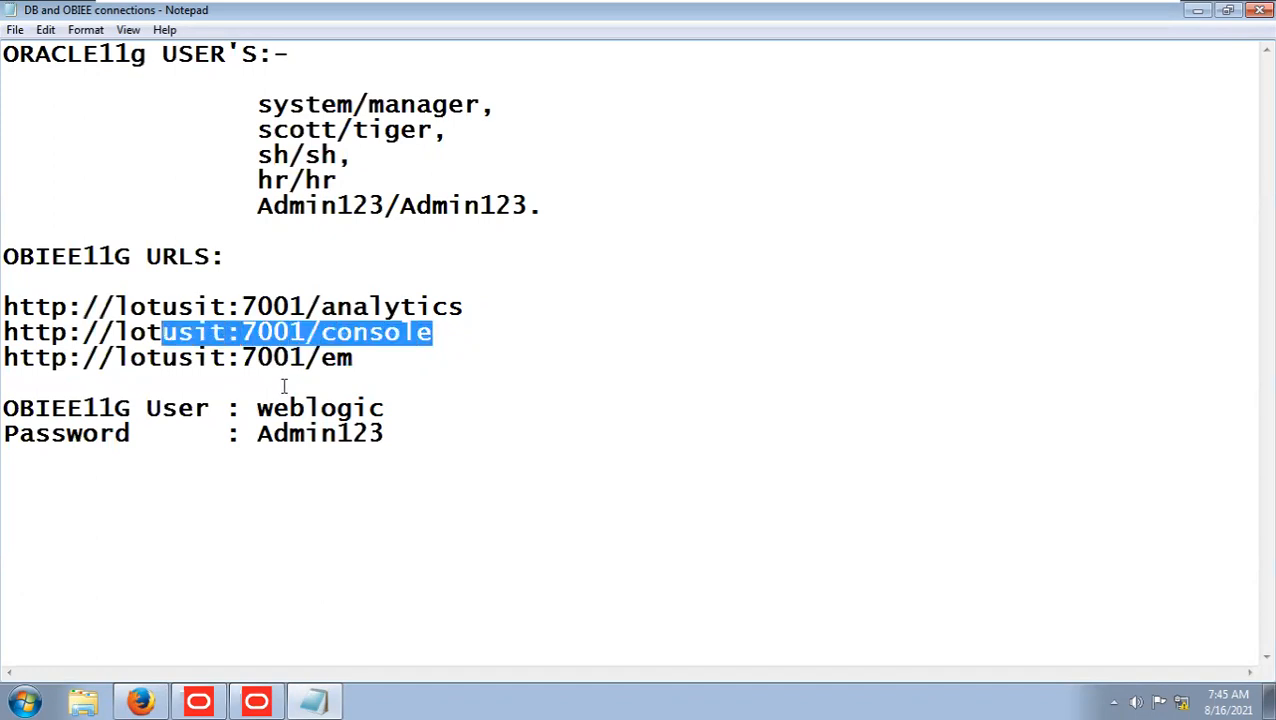
left_click_drag(358, 359, 3, 358)
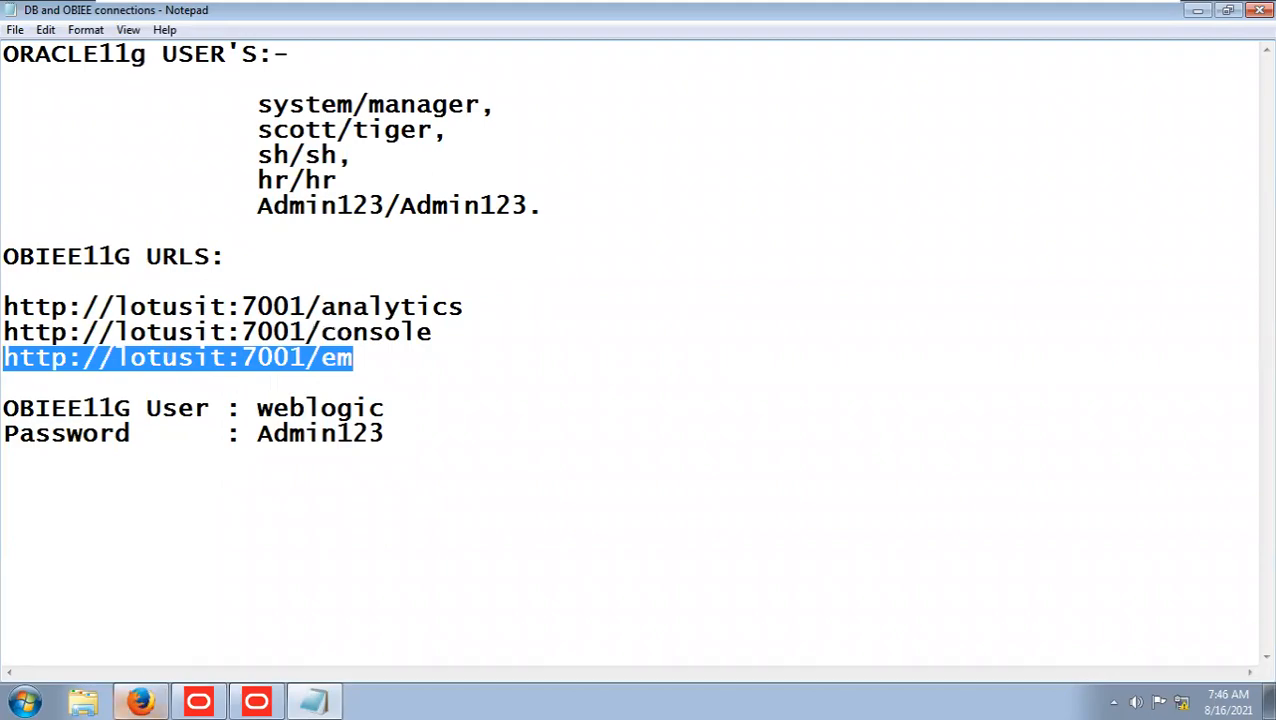
left_click(140, 702)
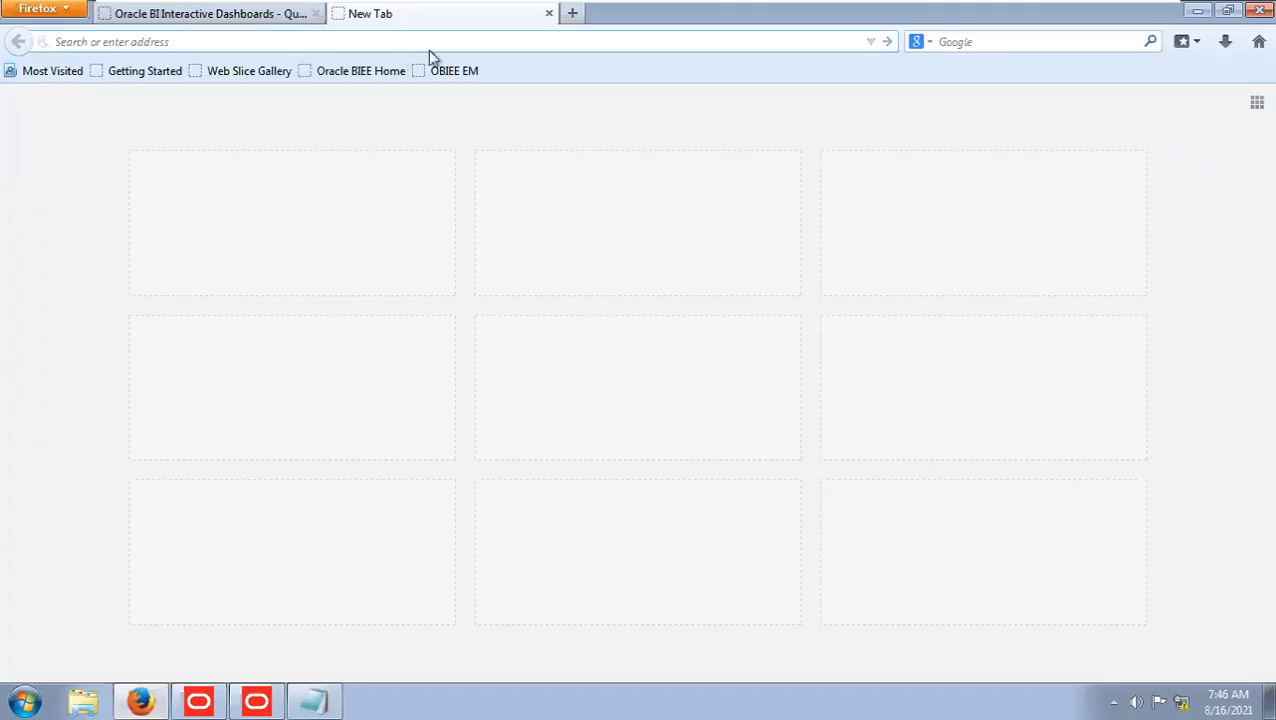
type("http://lotusit:7001/em")
key("Return")
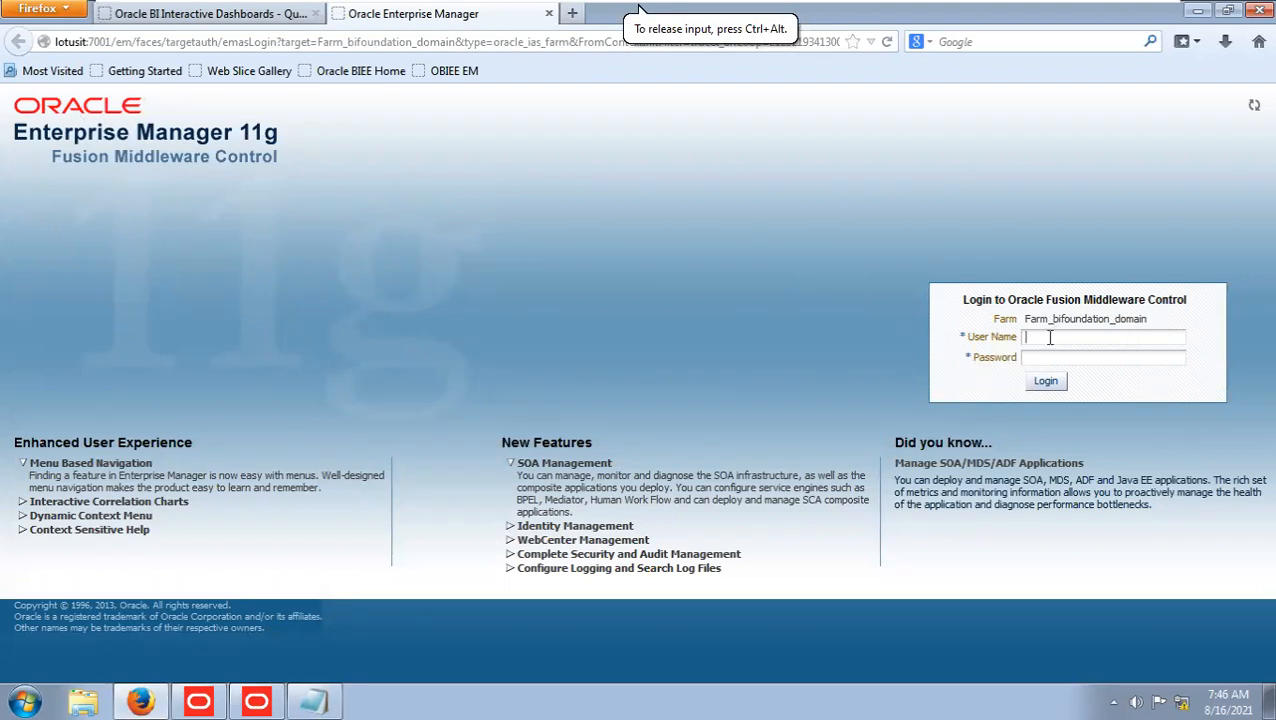
Log in to Oracle Fusion Middleware Control with the user name weblogic and the account password.
type("weblo")
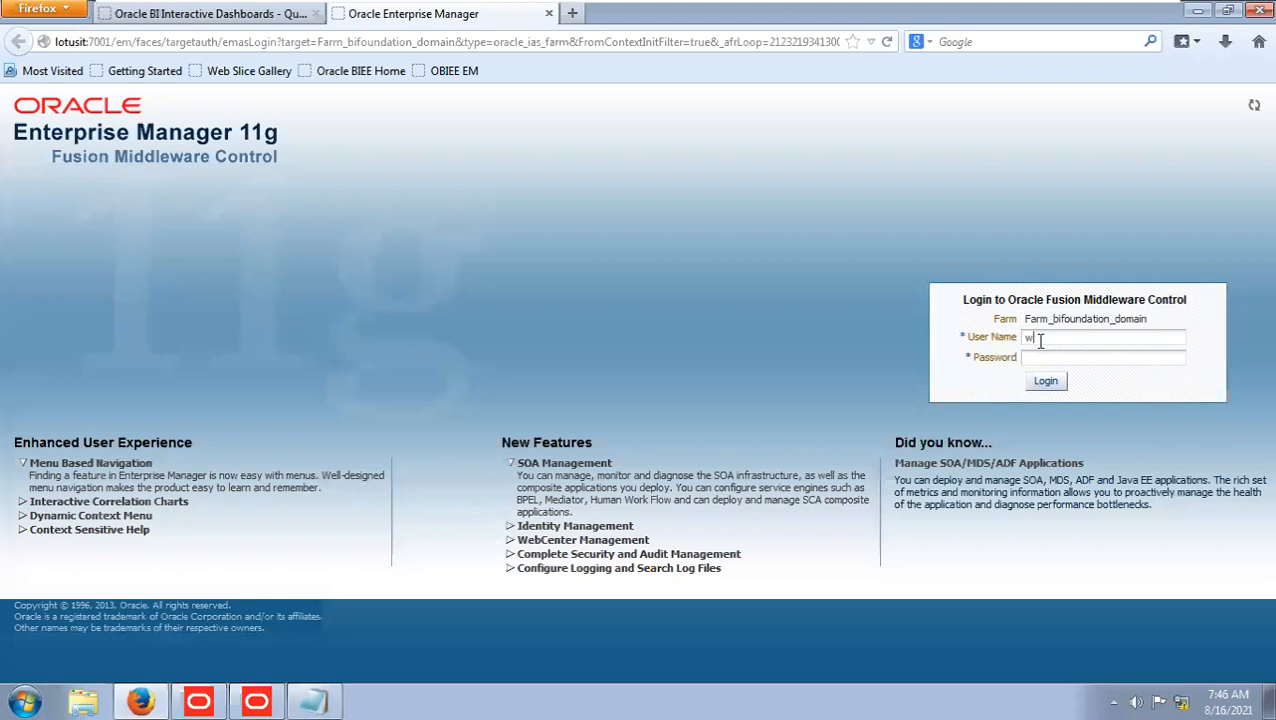
type("gic")
key("Tab")
type("welcome1")
key("Return")
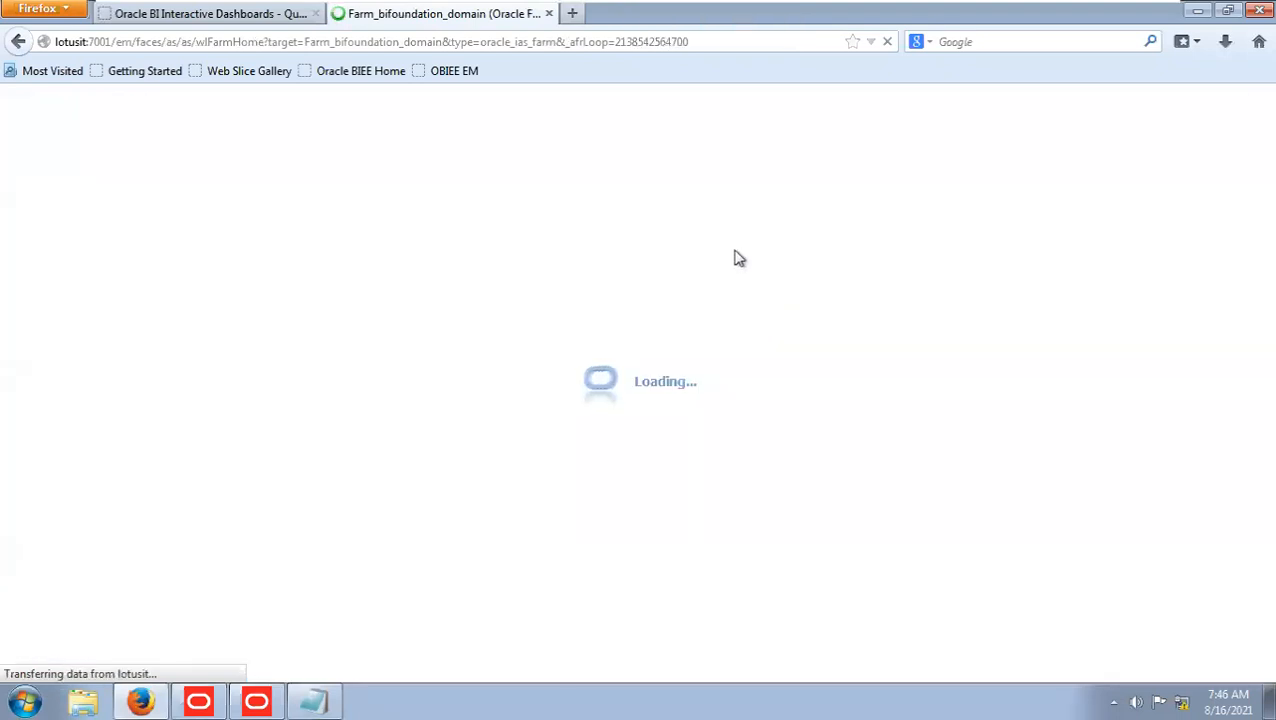
Switch to the BI Administration Tool and expand Oracle DB in the Physical layer and Sales Analysis in the business model and presentation layers.
left_click(256, 701)
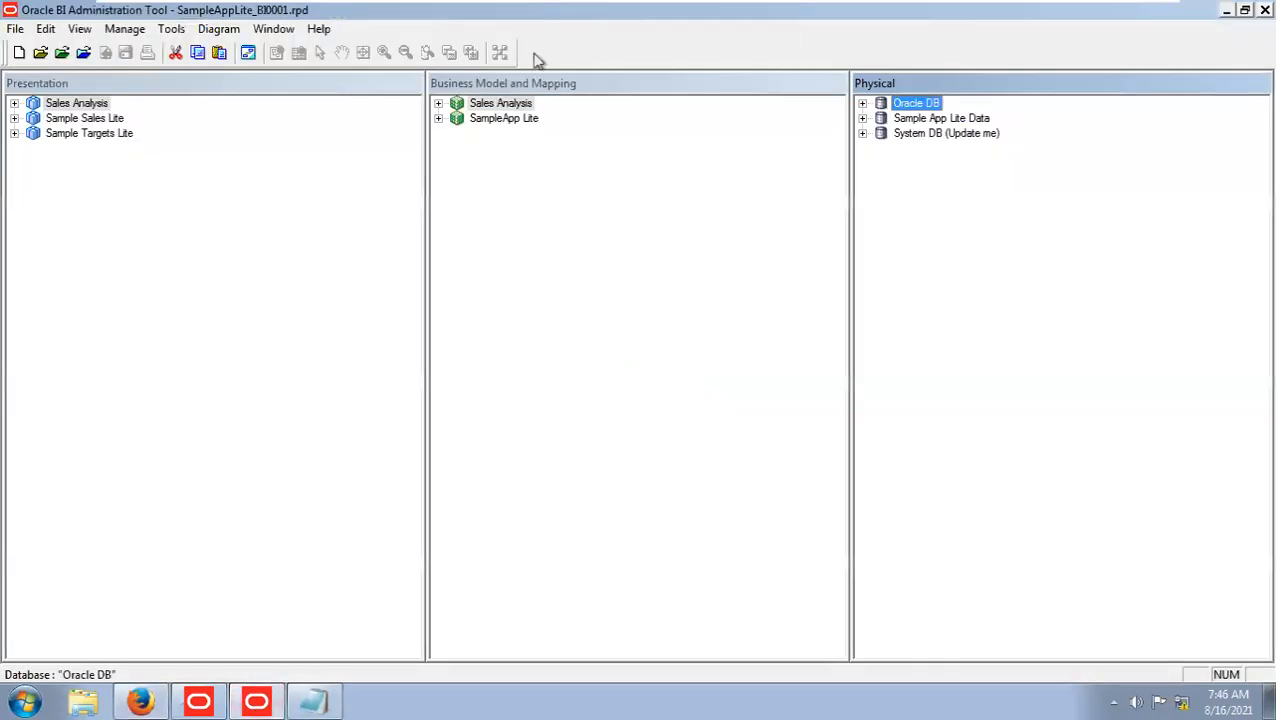
left_click(863, 104)
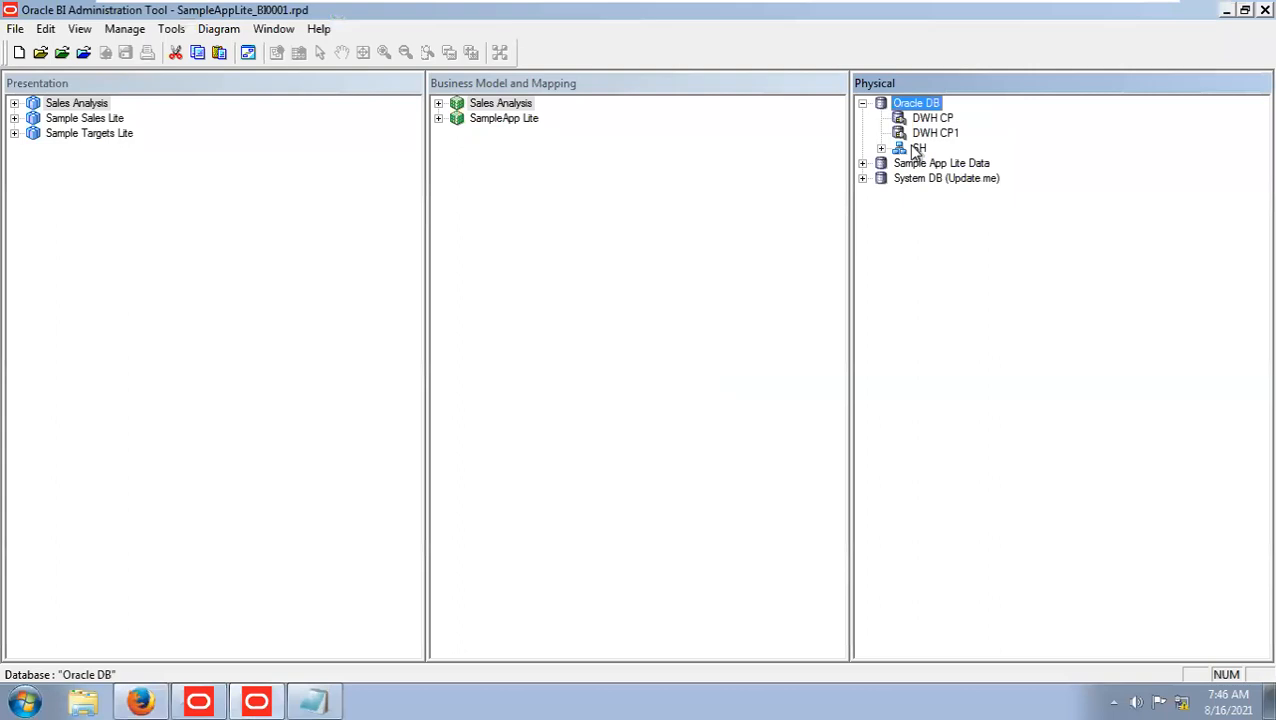
left_click(439, 103)
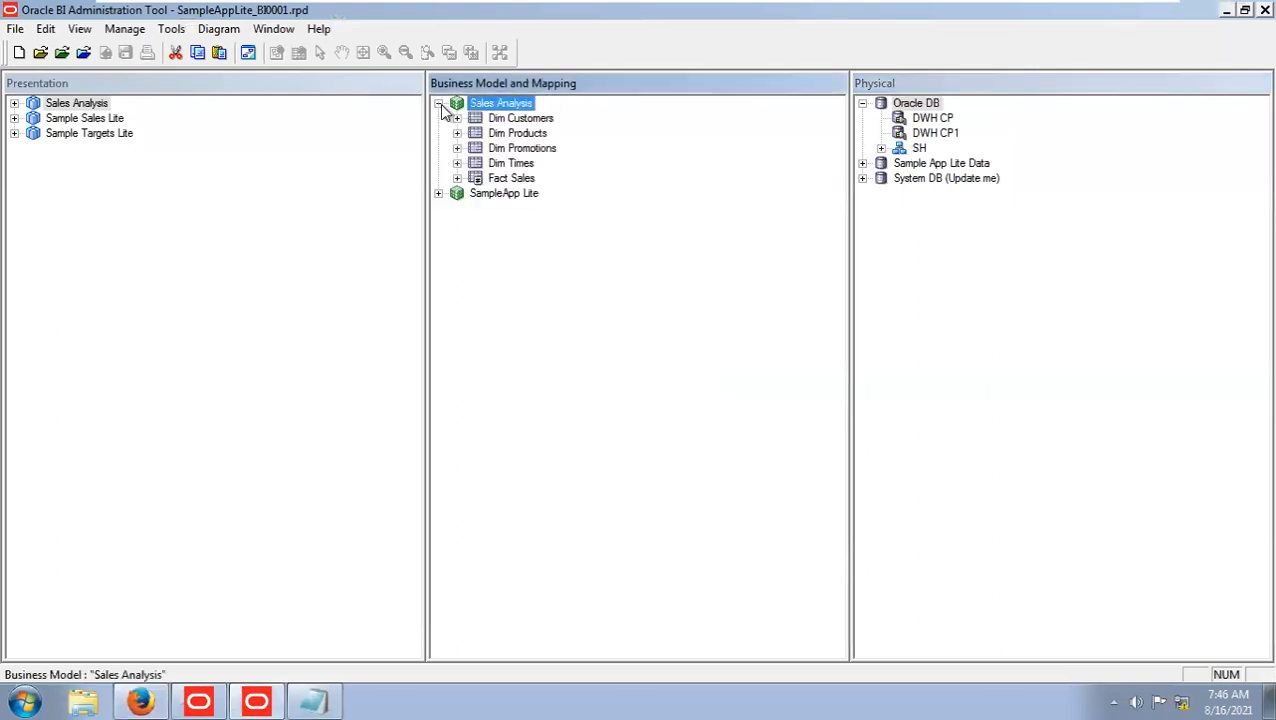
left_click(14, 104)
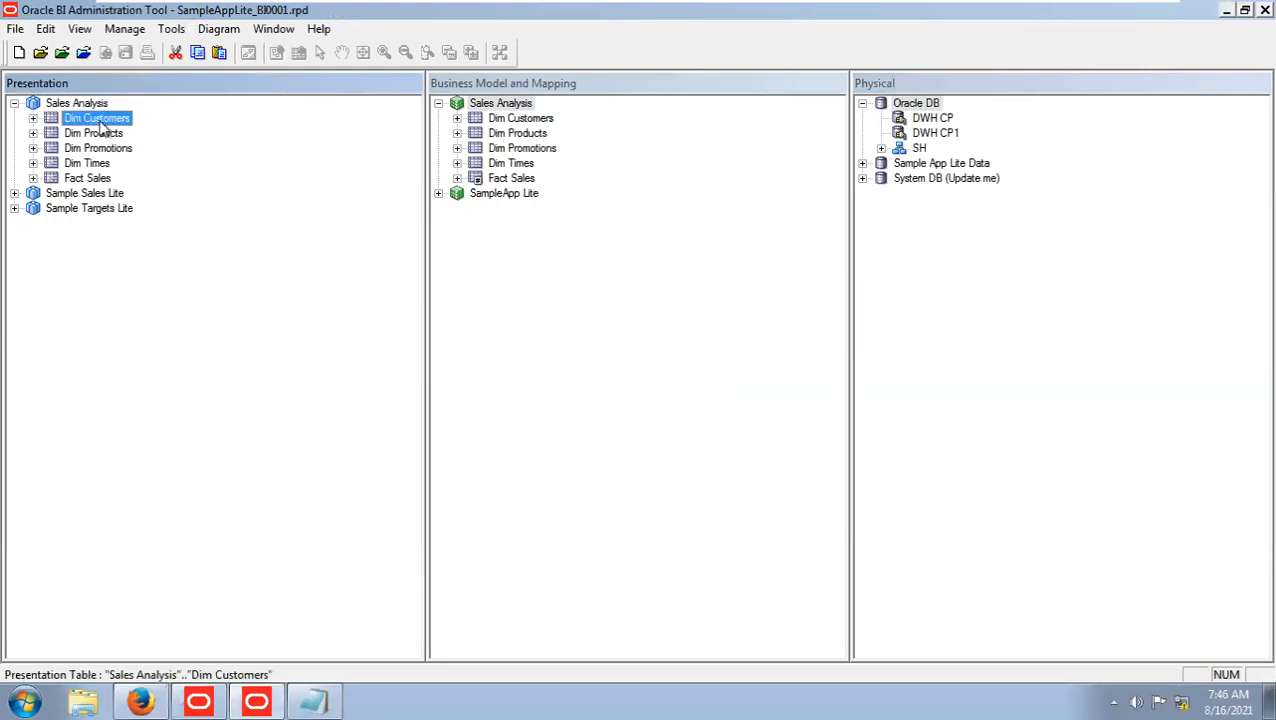
Rename the Dim Customers presentation table under Sales Analysis as Customers.
double_click(98, 119)
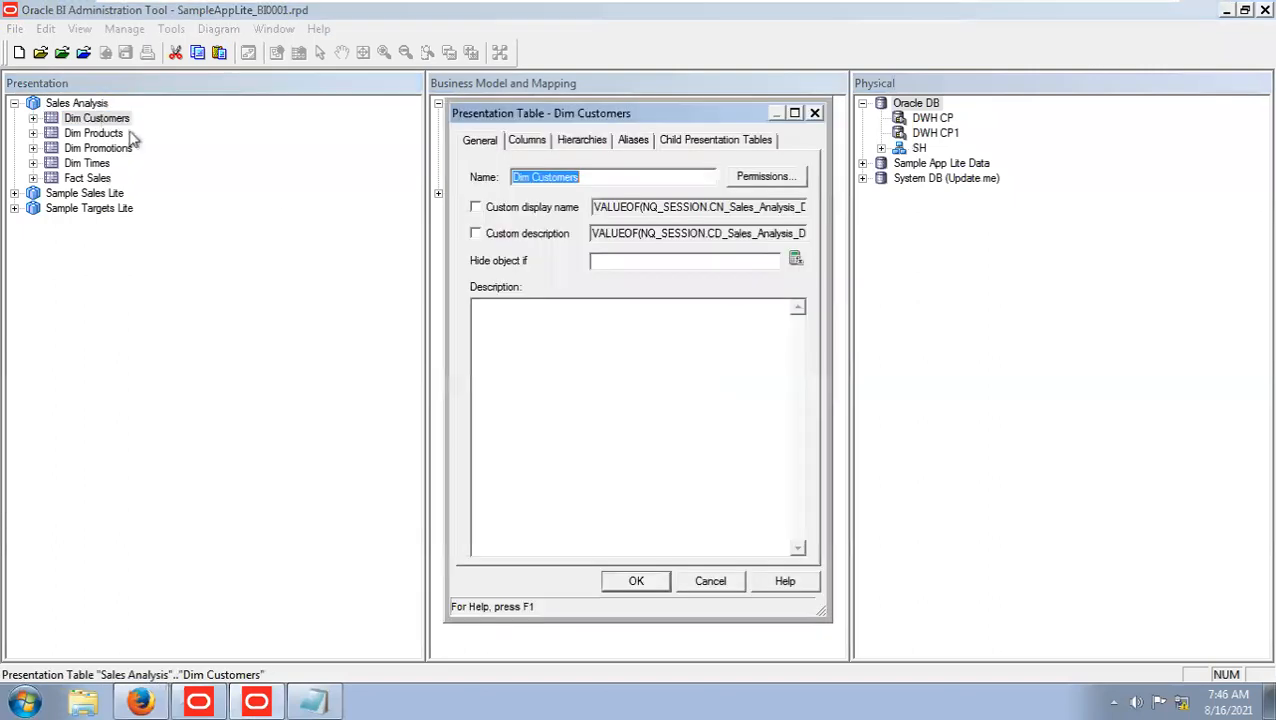
left_click(532, 177)
key("BackSpace")
key("BackSpace")
key("BackSpace")
key("BackSpace")
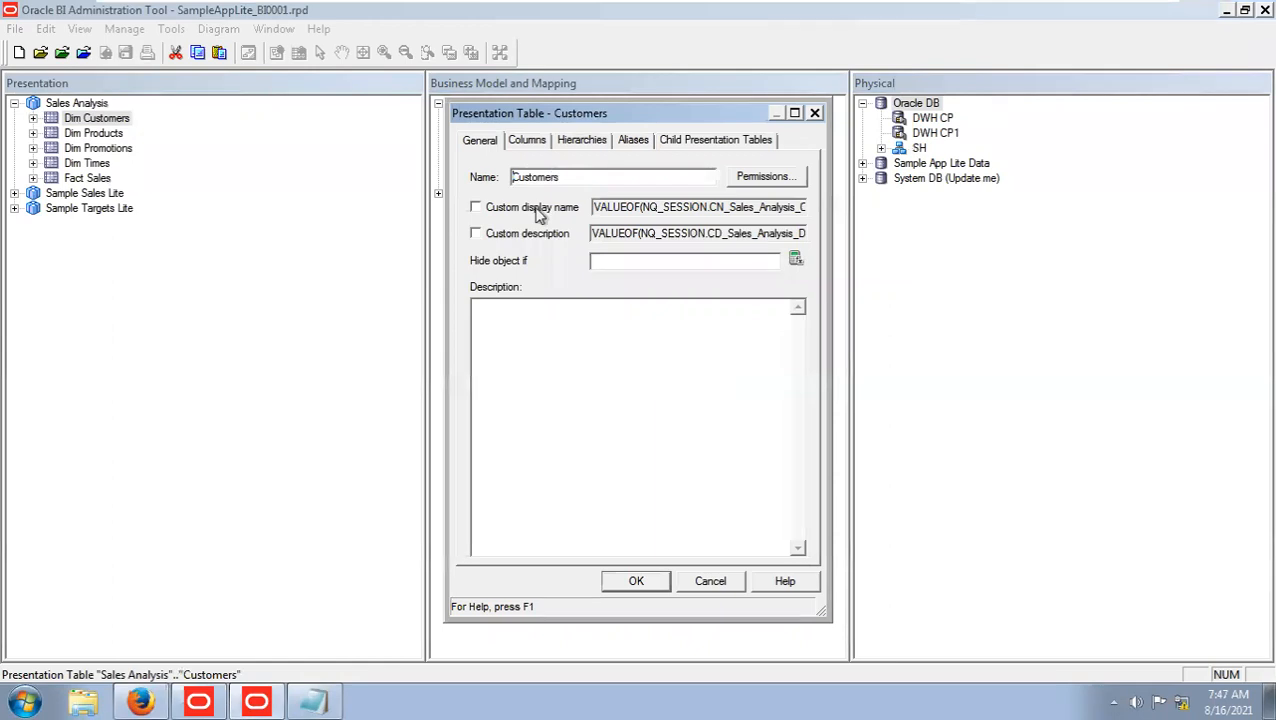
left_click(640, 580)
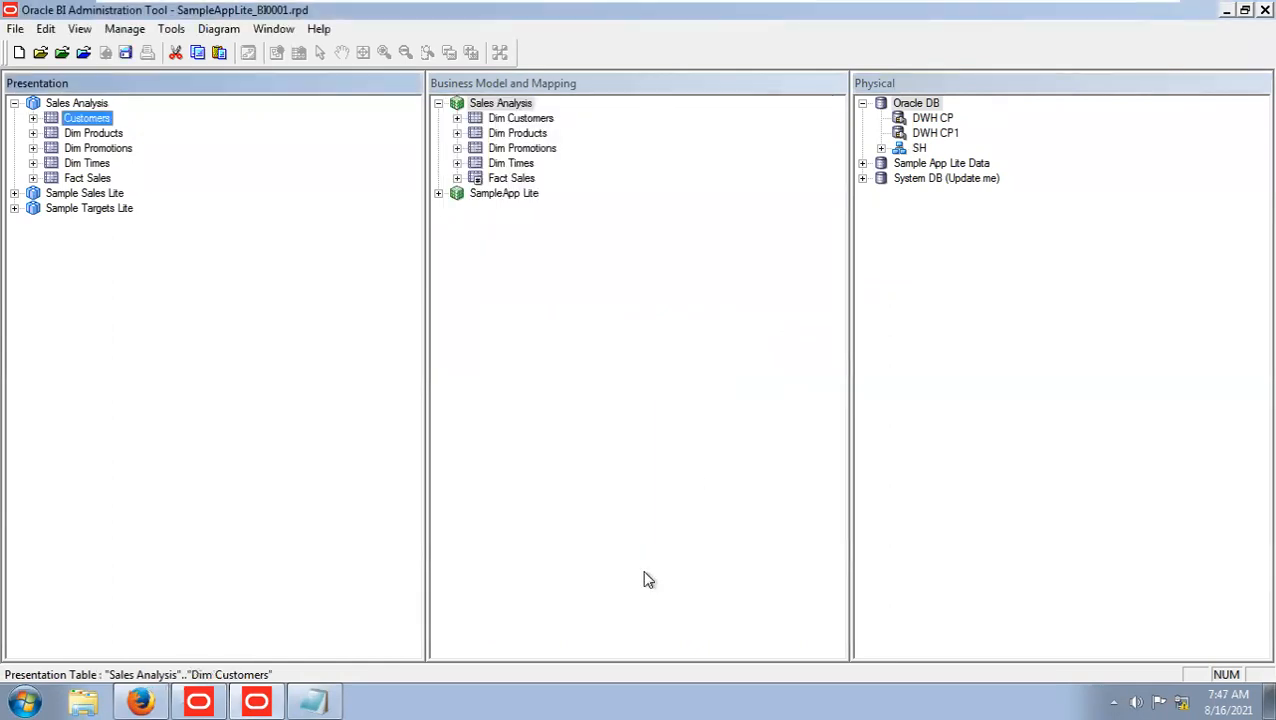
Rename the Dim Products presentation table under Sales Analysis as Products.
double_click(96, 134)
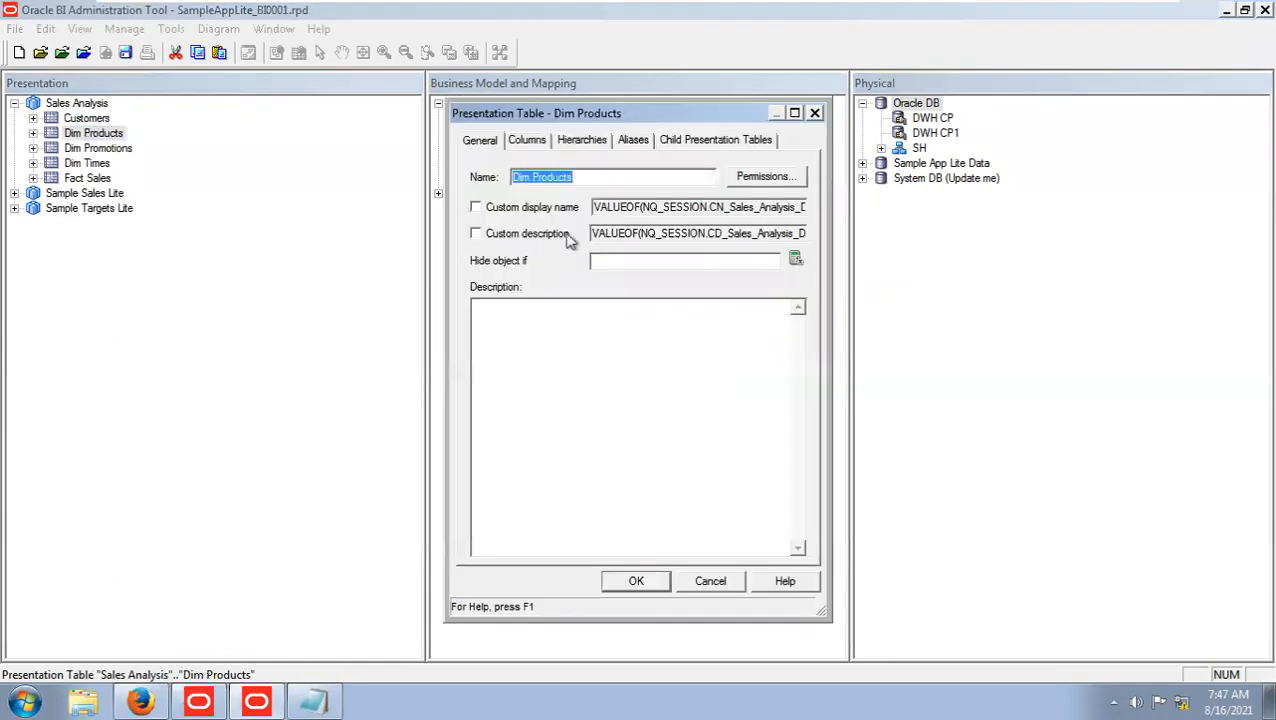
left_click(532, 176)
key("BackSpace")
key("BackSpace")
key("BackSpace")
key("BackSpace")
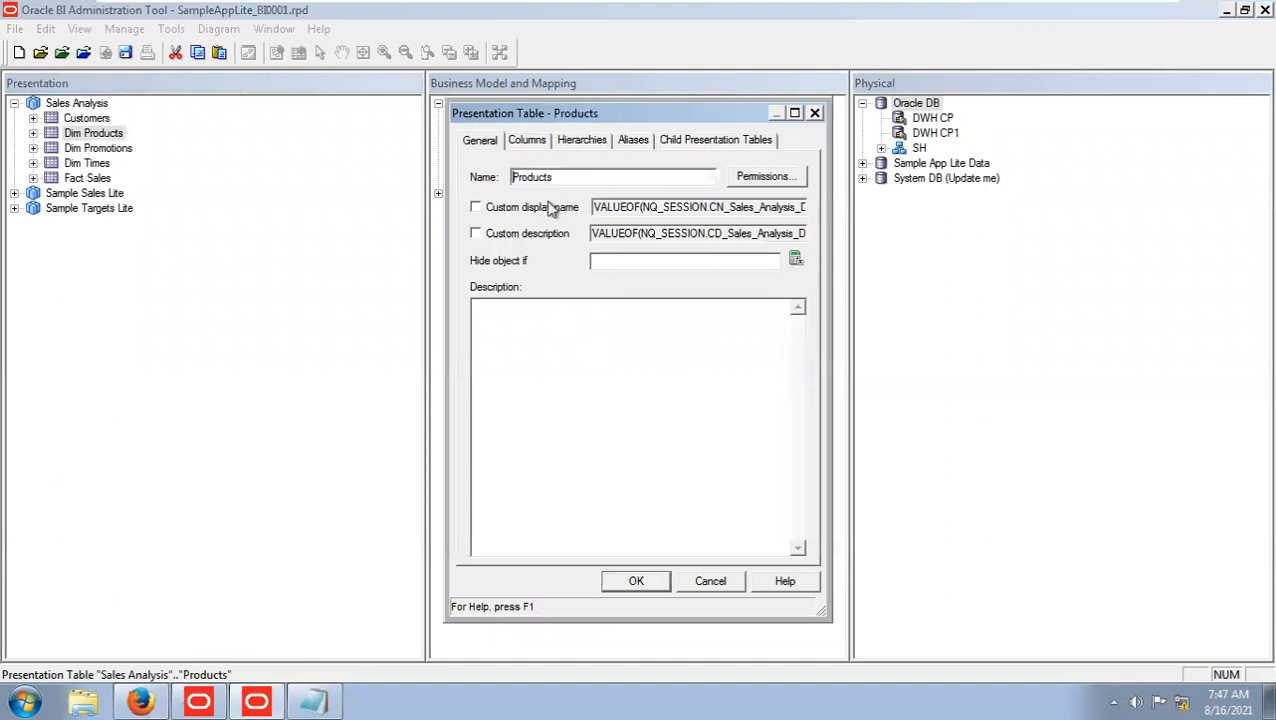
left_click(624, 586)
Rename the Dim Promotions presentation table under Sales Analysis as Promotions.
double_click(84, 149)
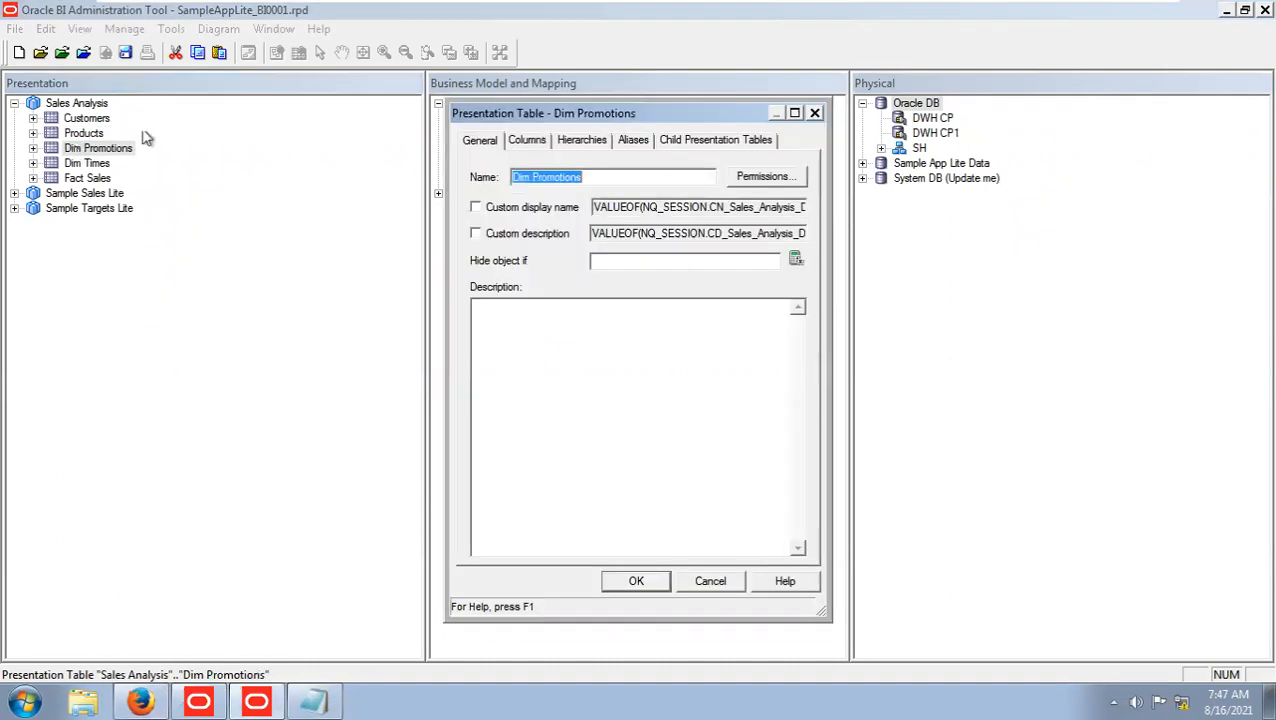
left_click(531, 176)
key("BackSpace")
key("BackSpace")
key("BackSpace")
key("BackSpace")
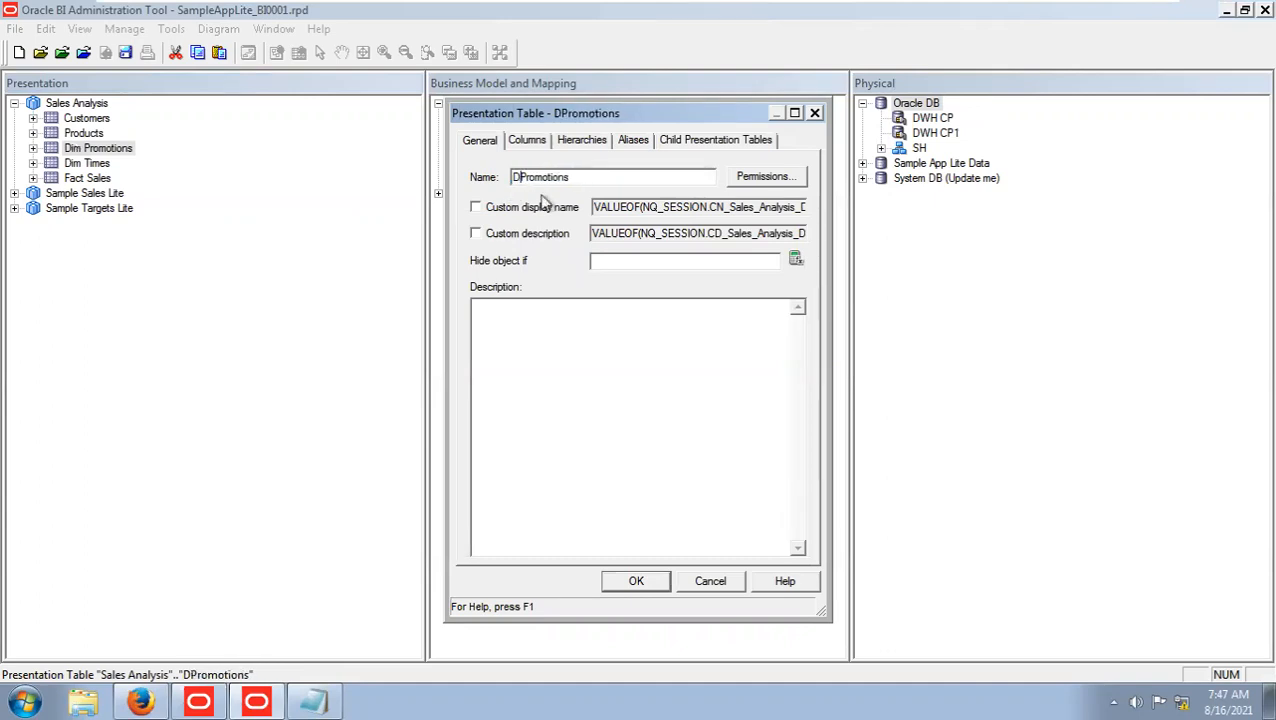
left_click(652, 582)
Rename the Dim Times presentation table under Sales Analysis as Times.
left_click(100, 164)
double_click(100, 164)
left_click(535, 177)
key("BackSpace")
key("BackSpace")
key("BackSpace")
key("BackSpace")
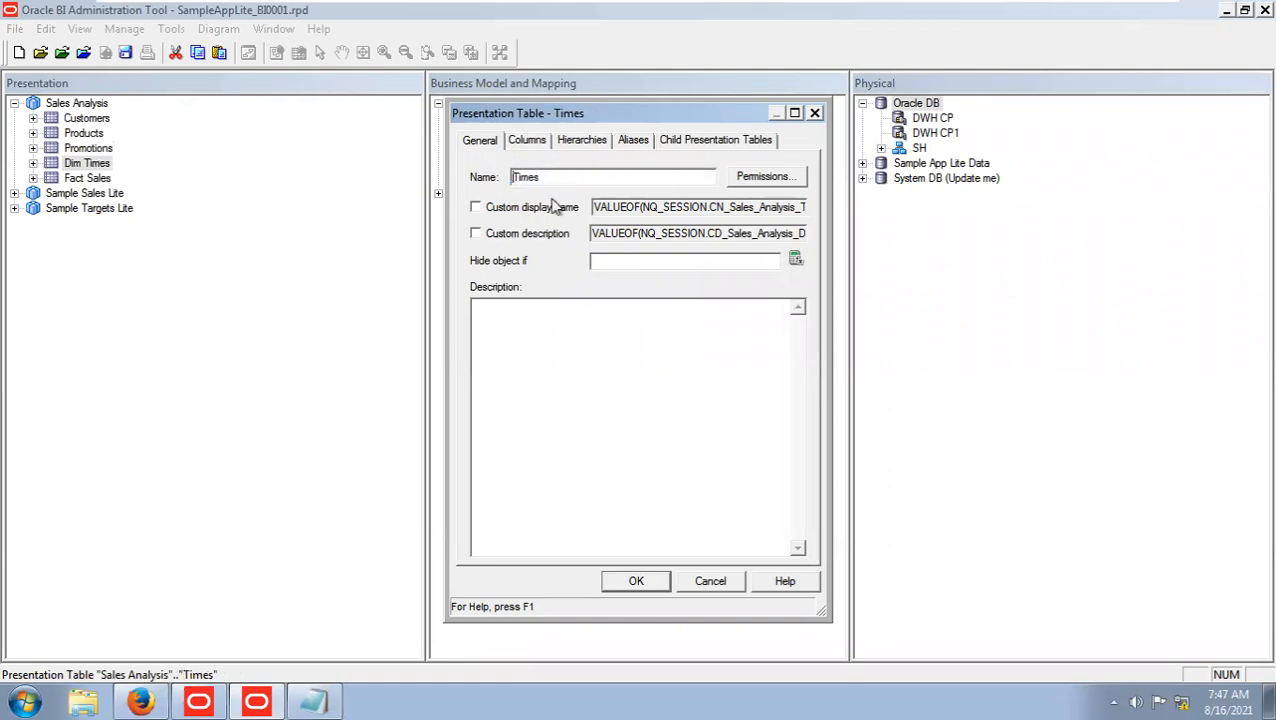
left_click(655, 583)
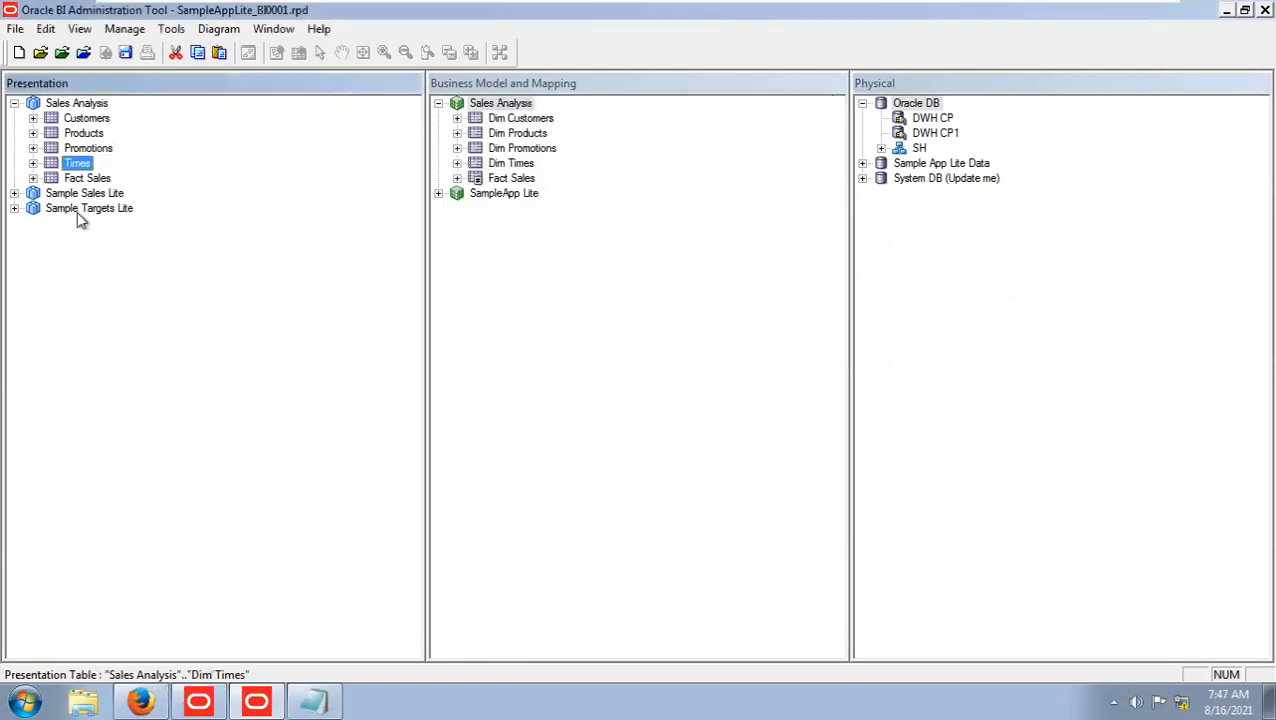
Rename the Fact Sales presentation table under Sales Analysis as Sales Facts.
double_click(88, 180)
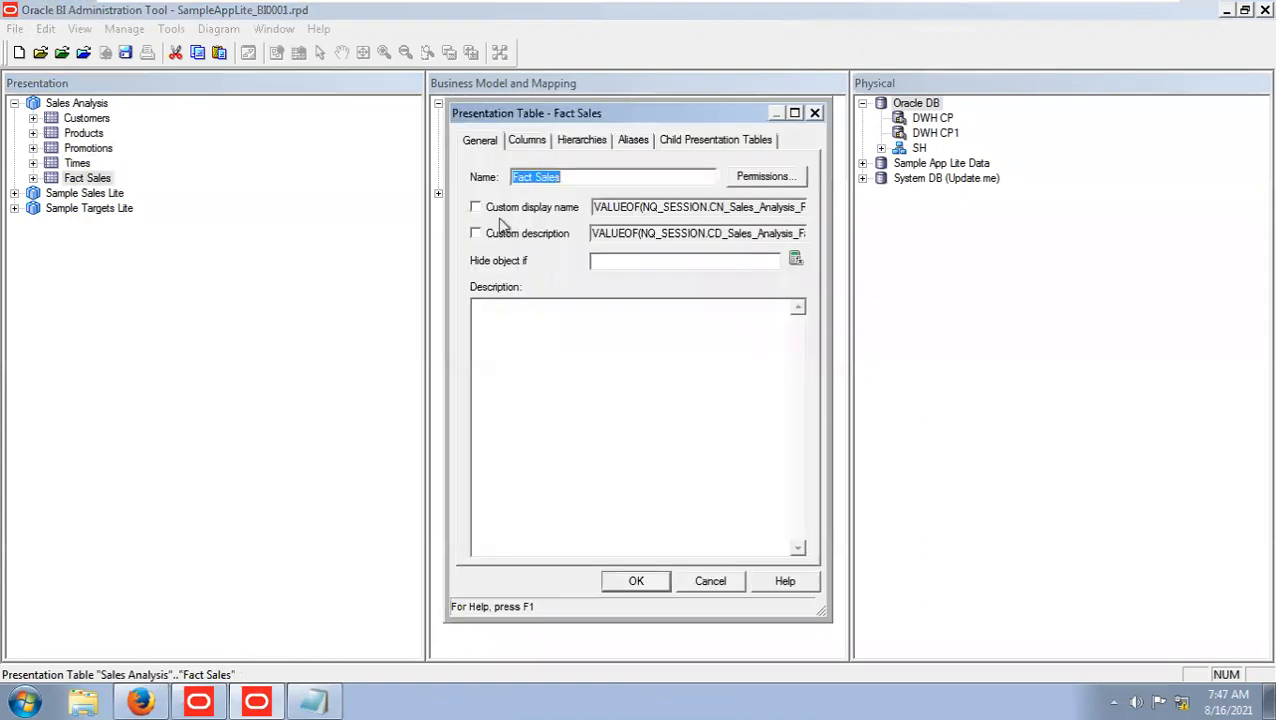
left_click(534, 176)
key("BackSpace")
key("BackSpace")
key("BackSpace")
key("BackSpace")
key("BackSpace")
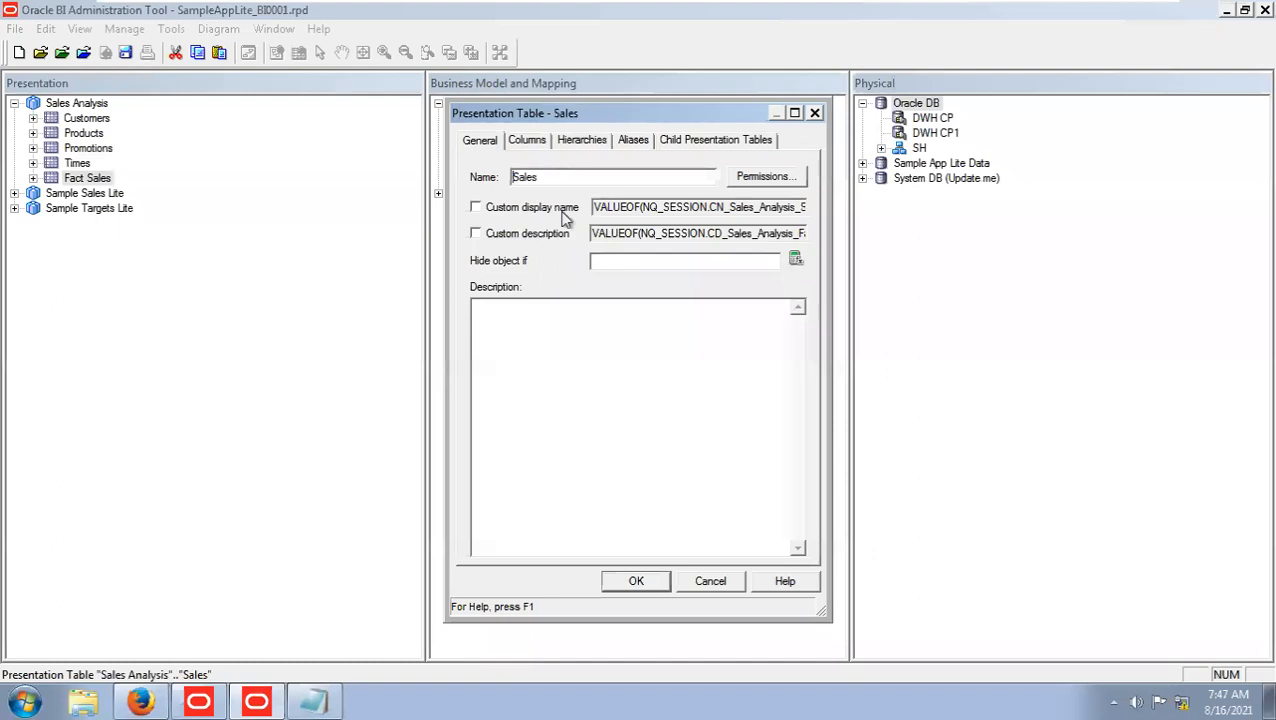
left_click(560, 180)
type("Facts")
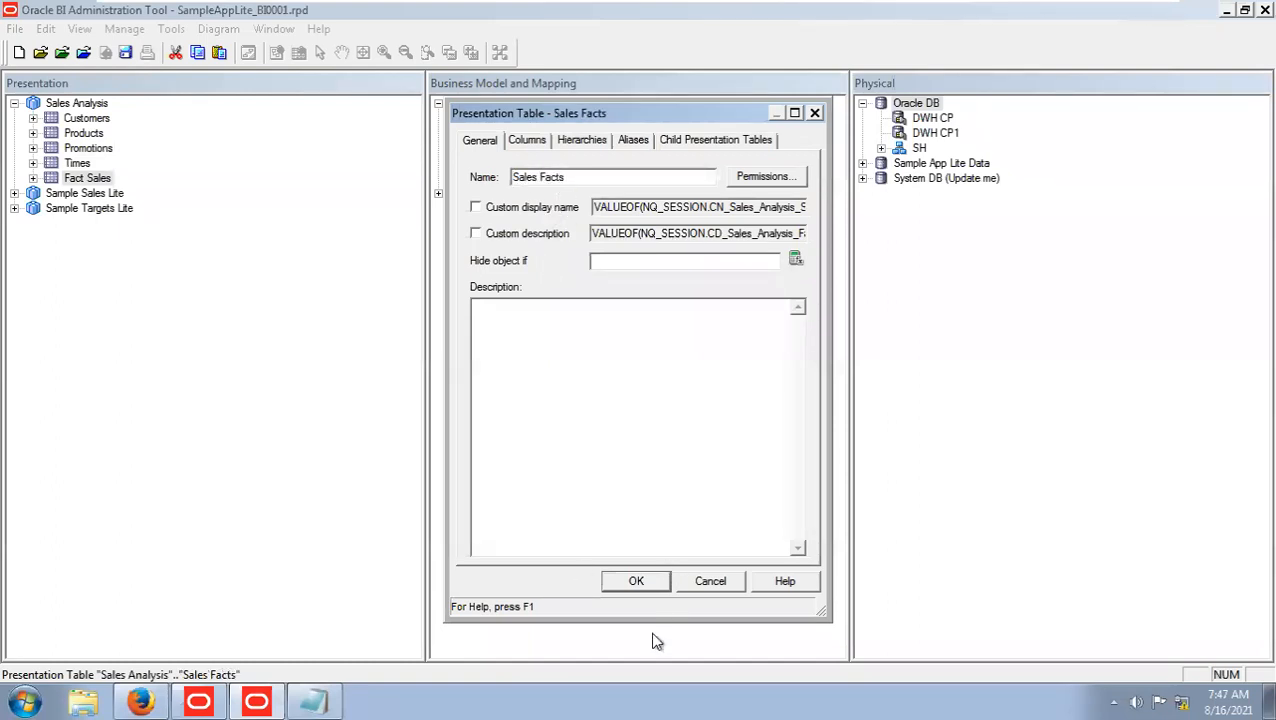
left_click(636, 582)
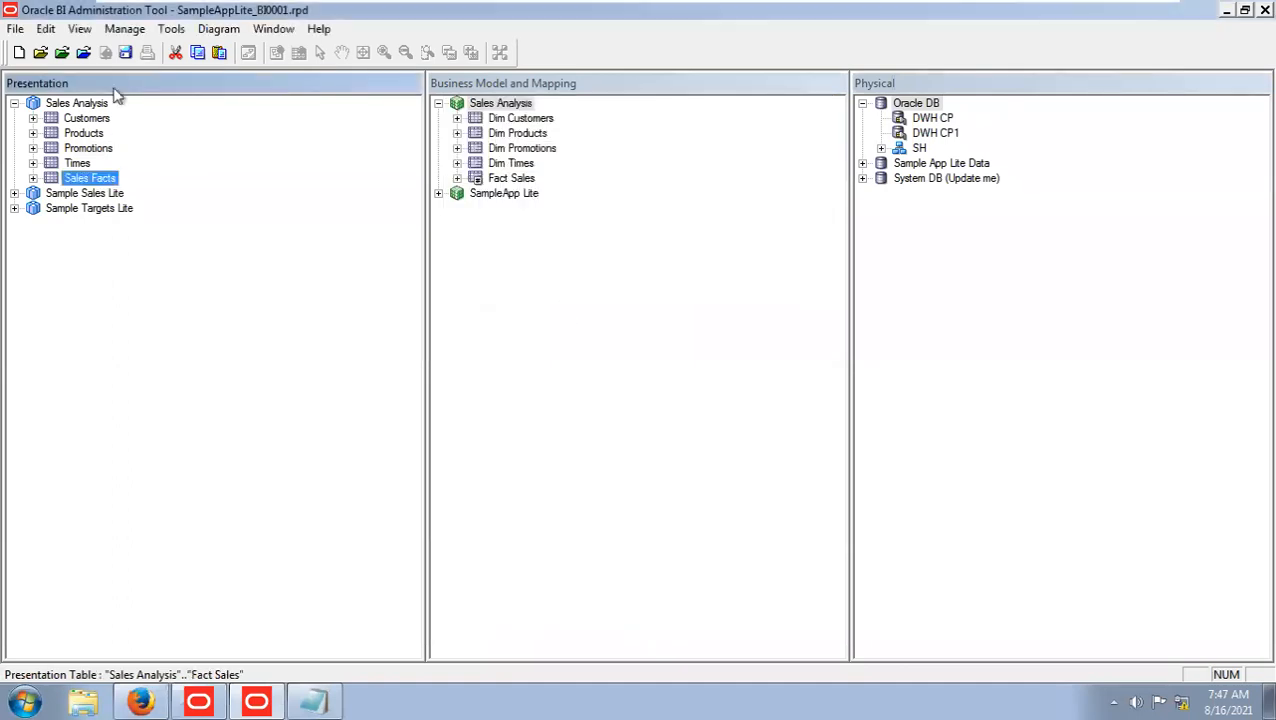
Save the SampleAppLite_BI0001.rpd repository with a global consistency check and close the Consistency Check Manager.
left_click(125, 52)
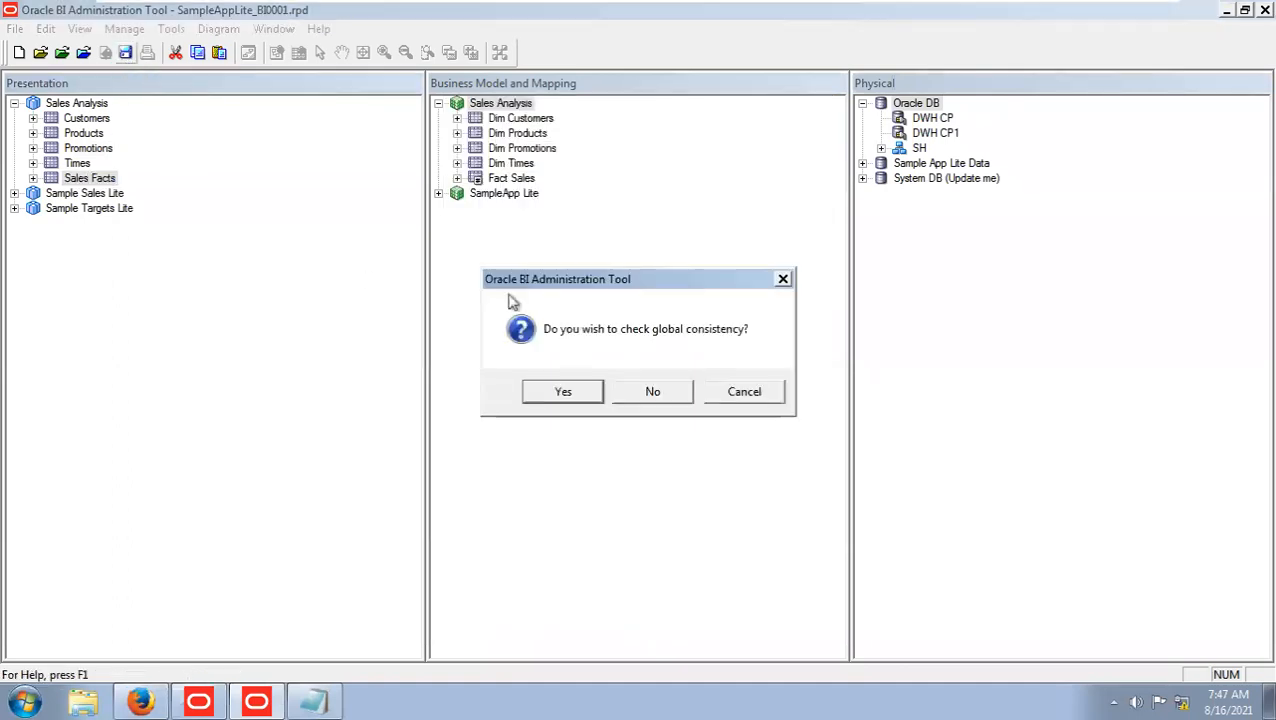
left_click(566, 396)
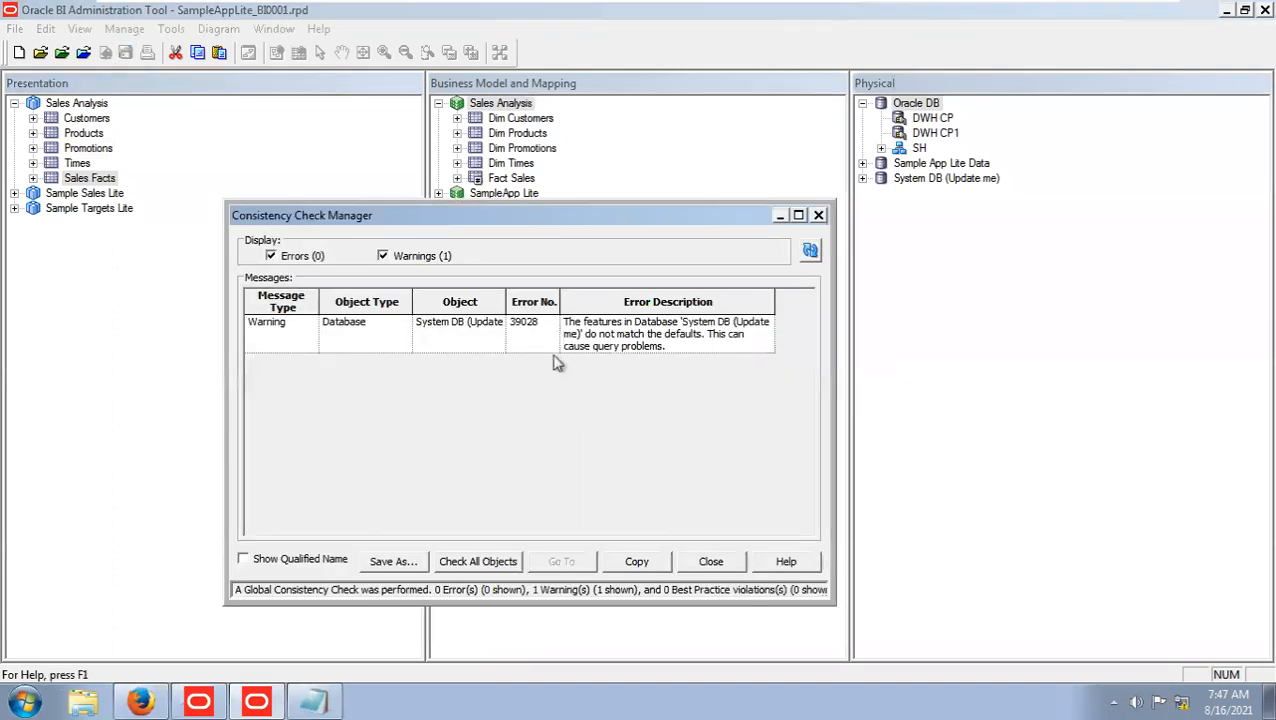
left_click(729, 560)
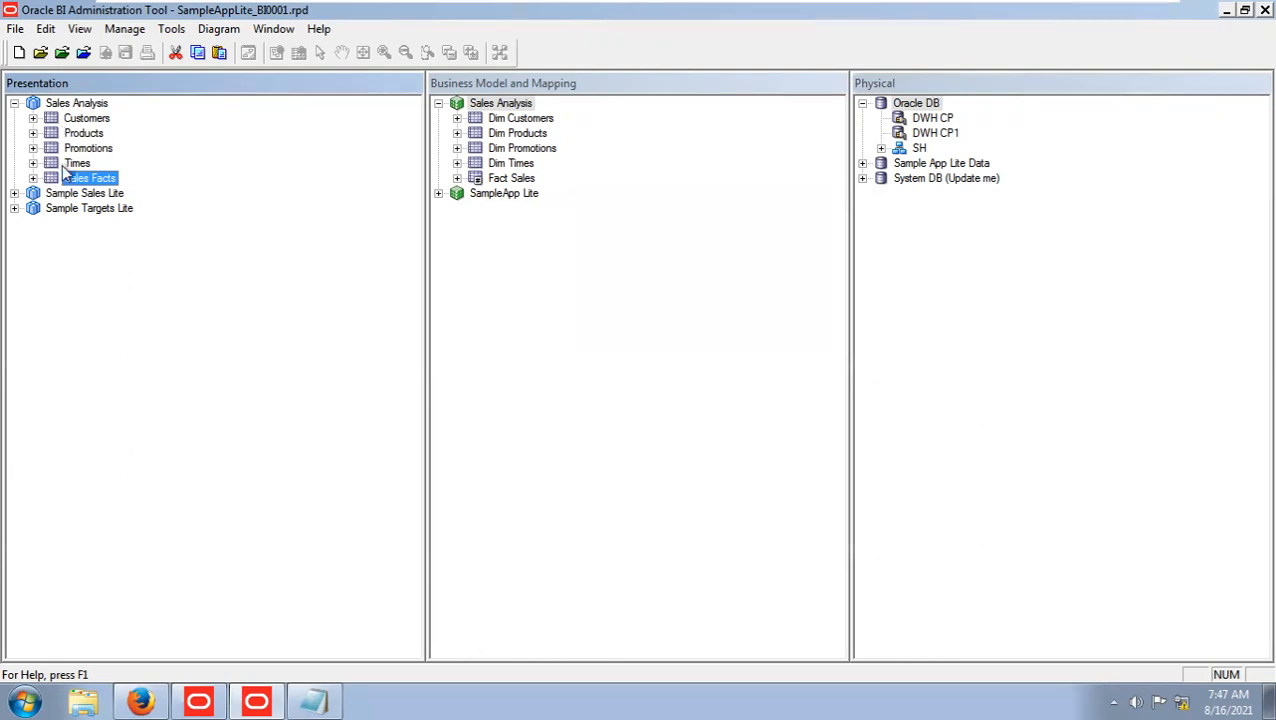
Switch to Enterprise Manager in Firefox and show the Repository deployment settings of the Business Intelligence coreapplication.
left_click(142, 702)
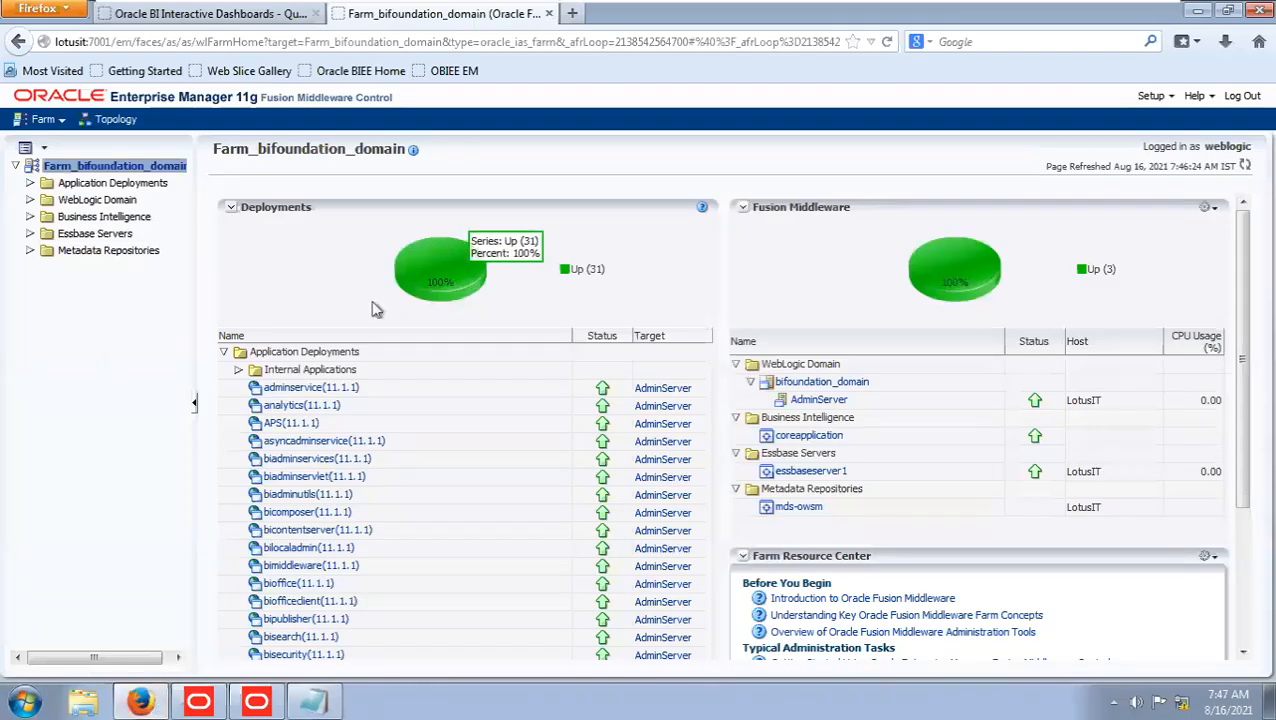
left_click(30, 216)
left_click(104, 235)
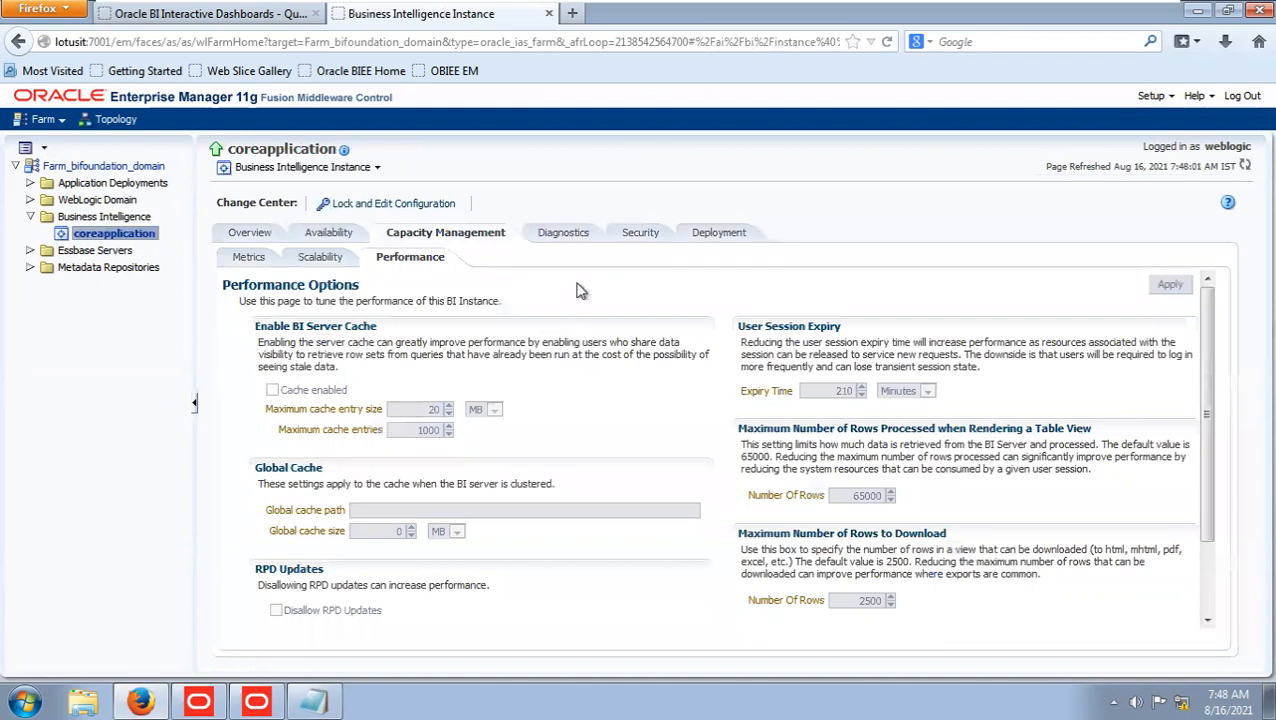
left_click(727, 236)
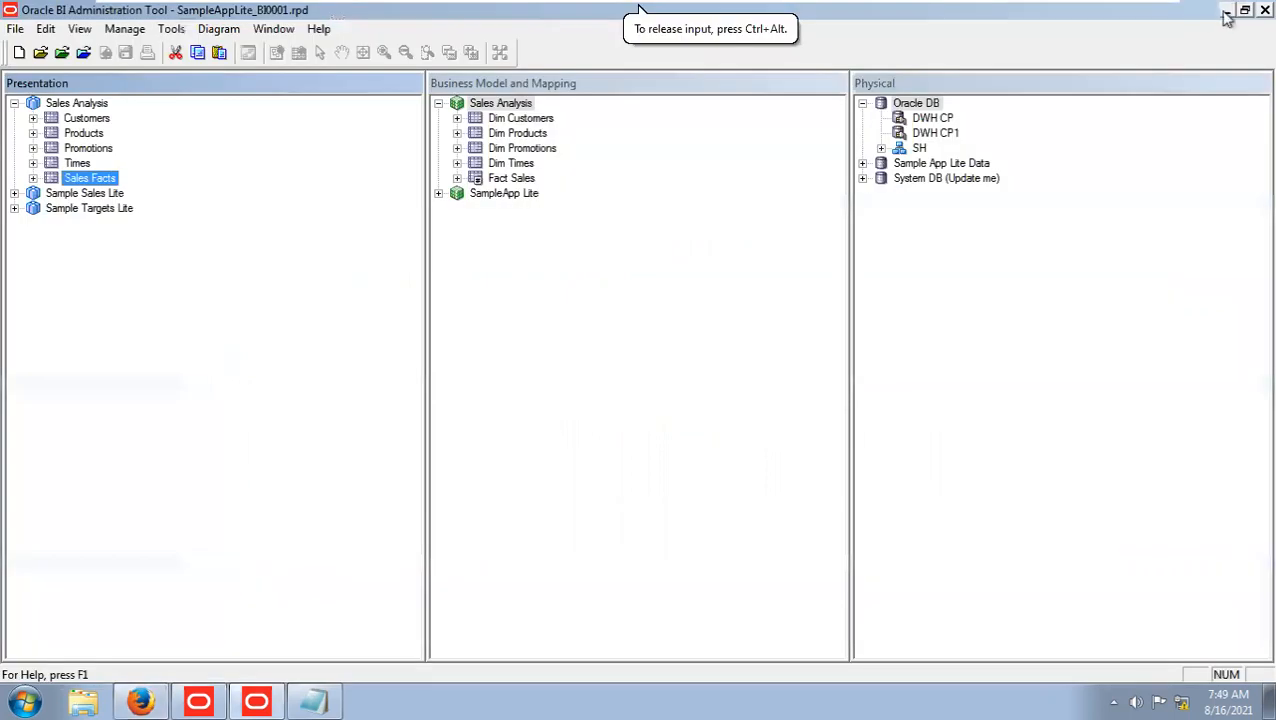
Check the modification date in the file properties of SampleAppLite_BI0001.rpd on the desktop, then close the properties.
left_click(1224, 11)
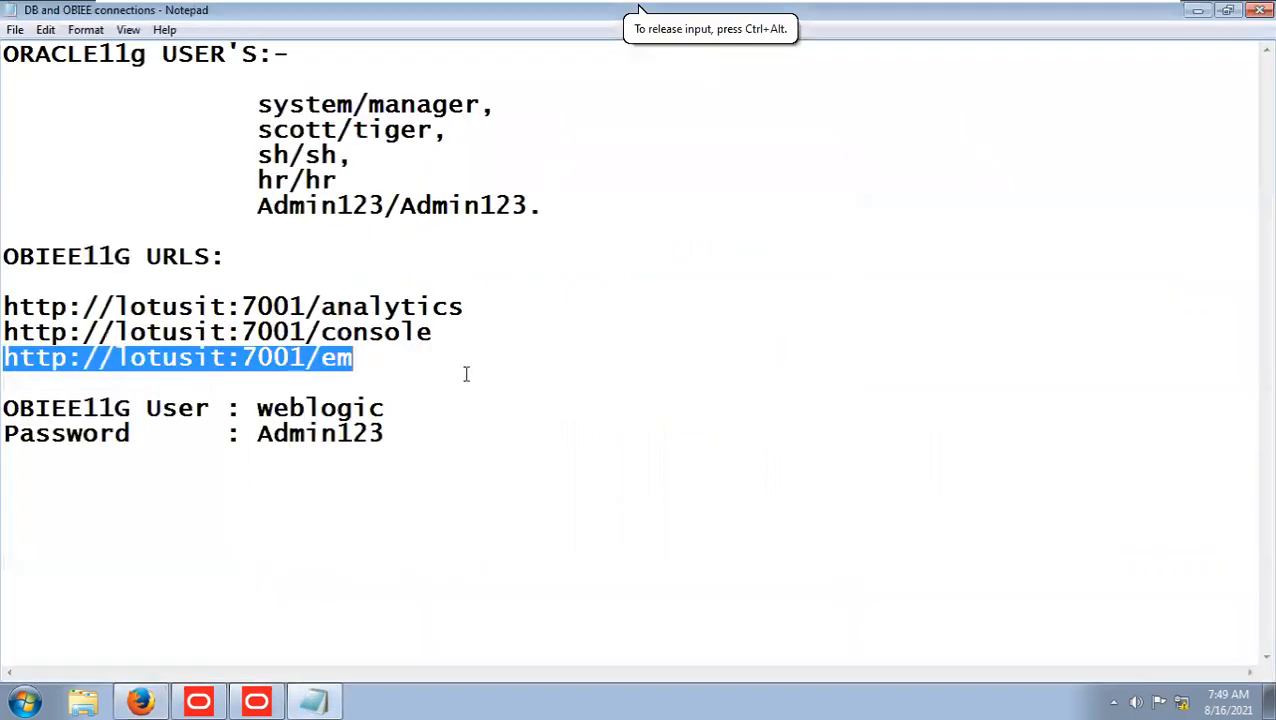
key("super+d")
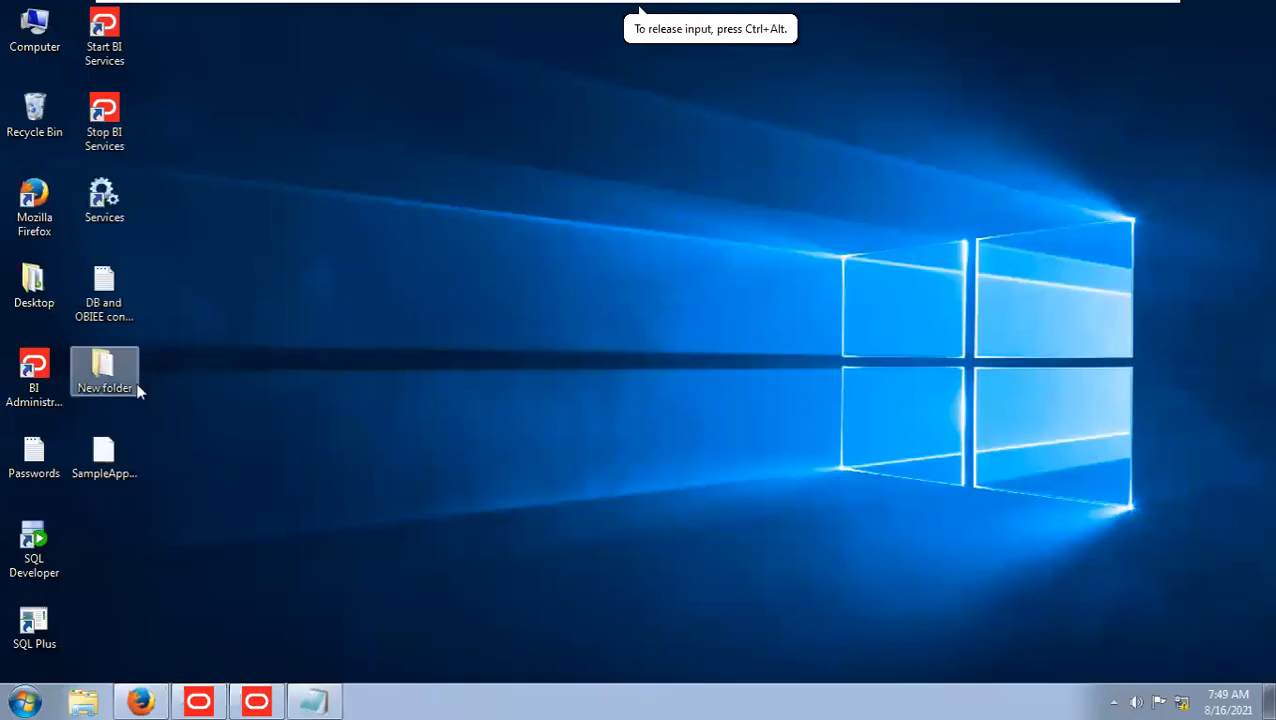
right_click(118, 458)
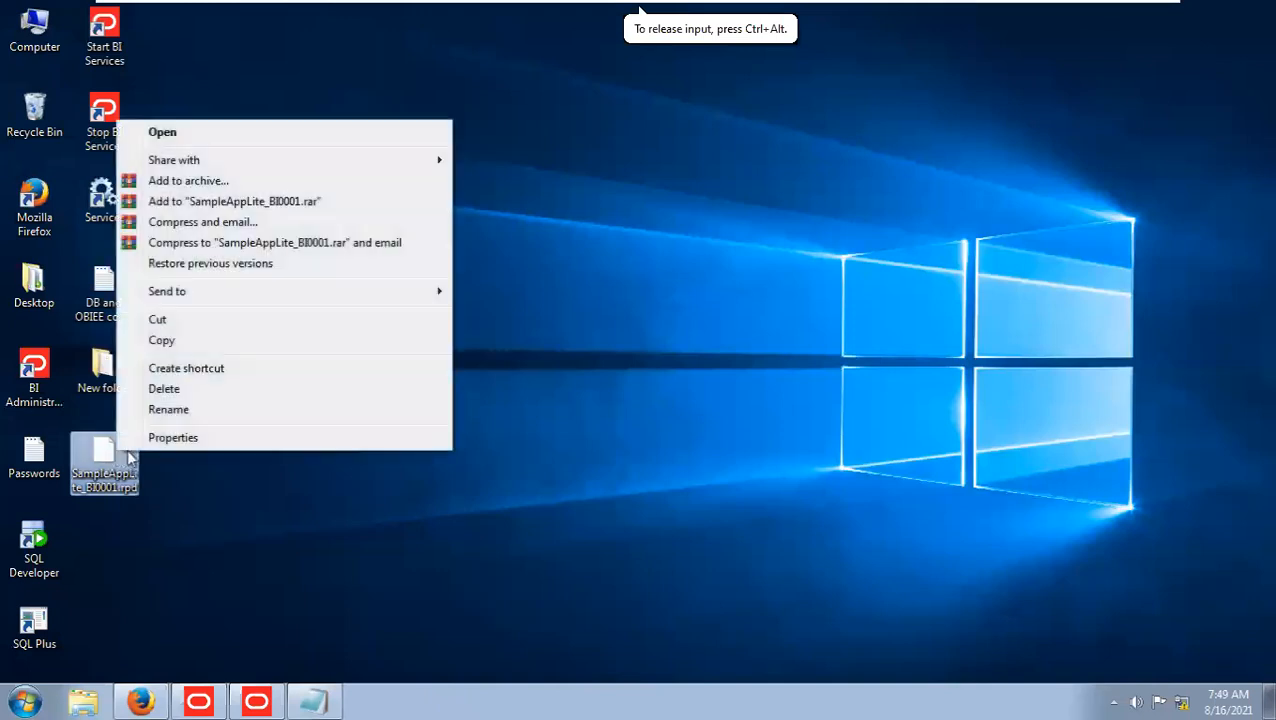
left_click(173, 440)
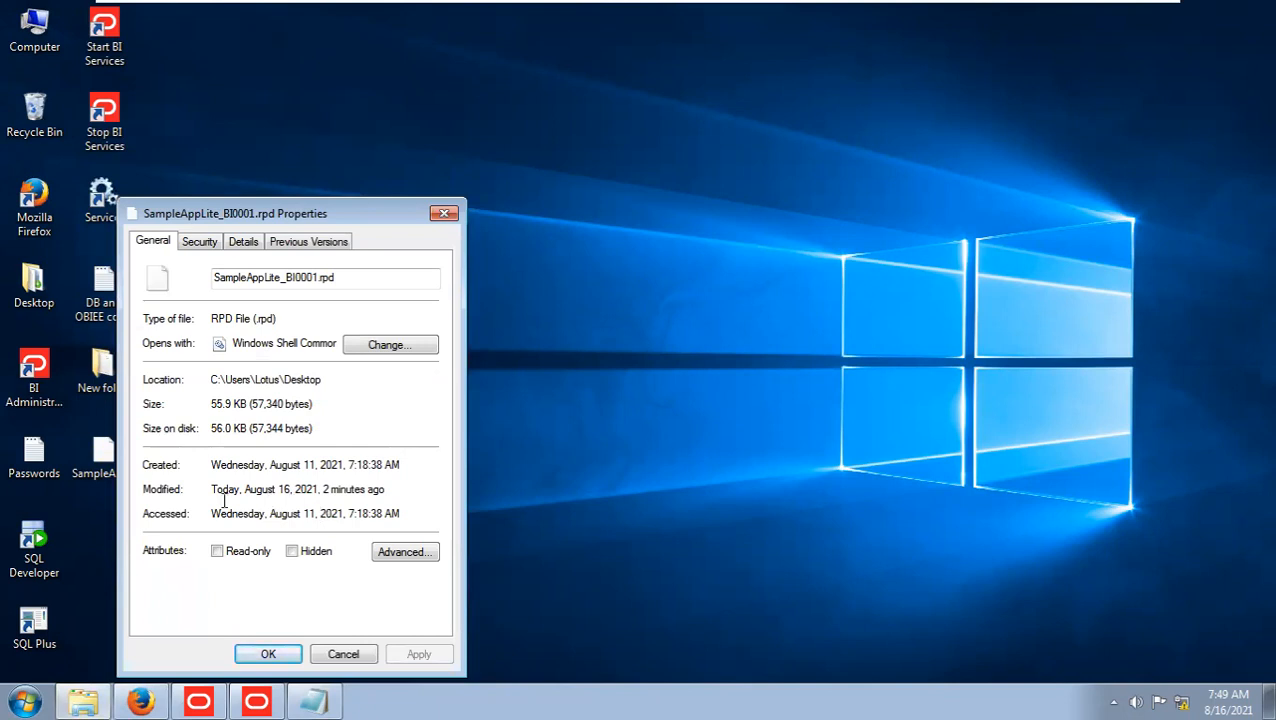
left_click_drag(388, 490, 207, 490)
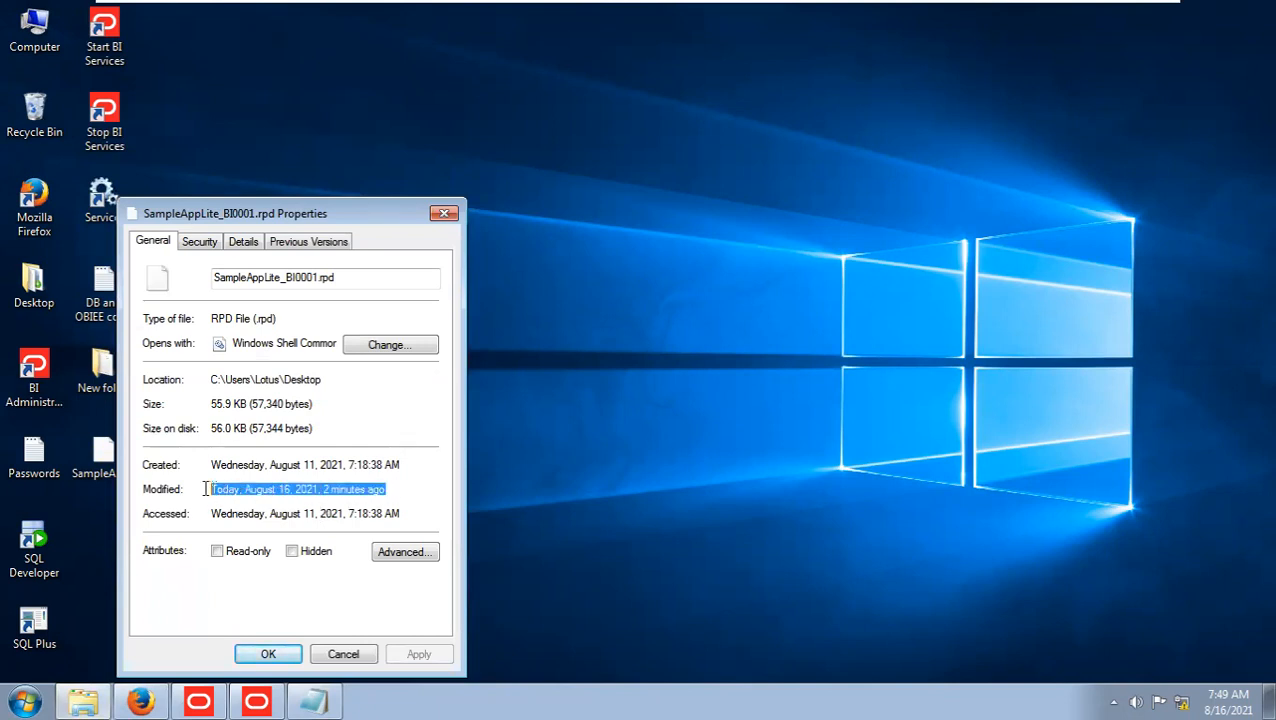
left_click(281, 492)
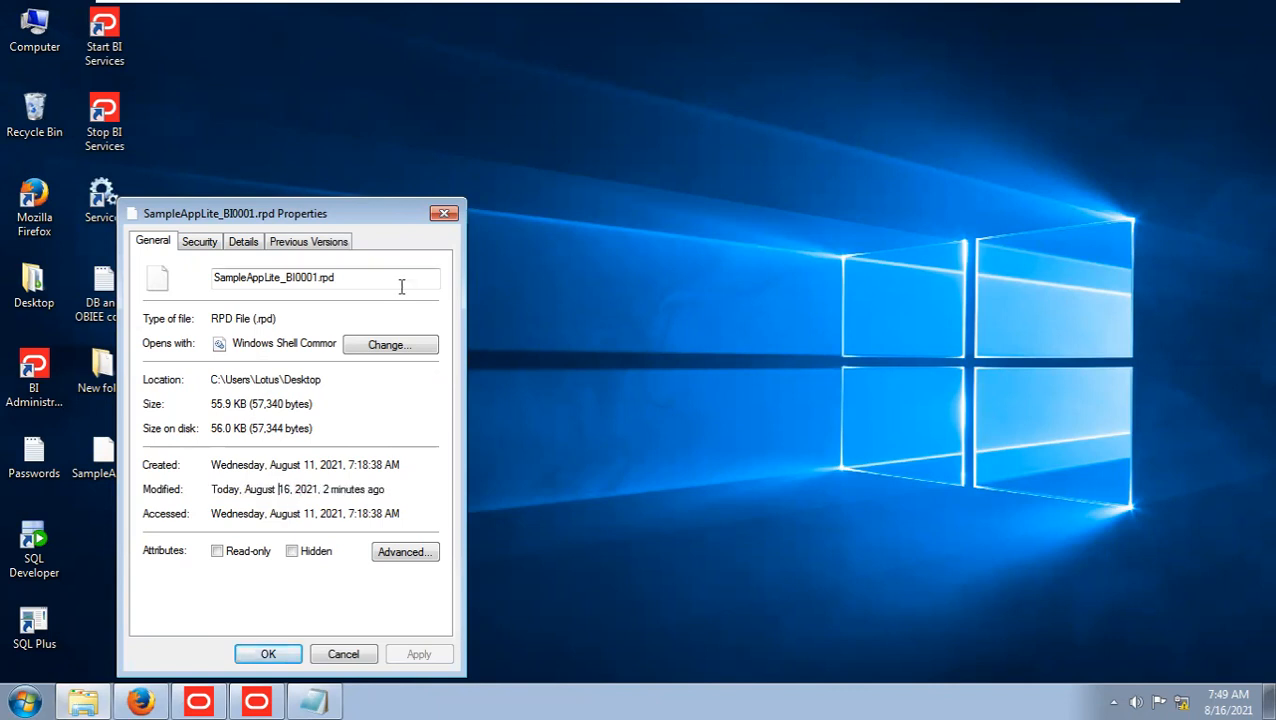
left_click(444, 215)
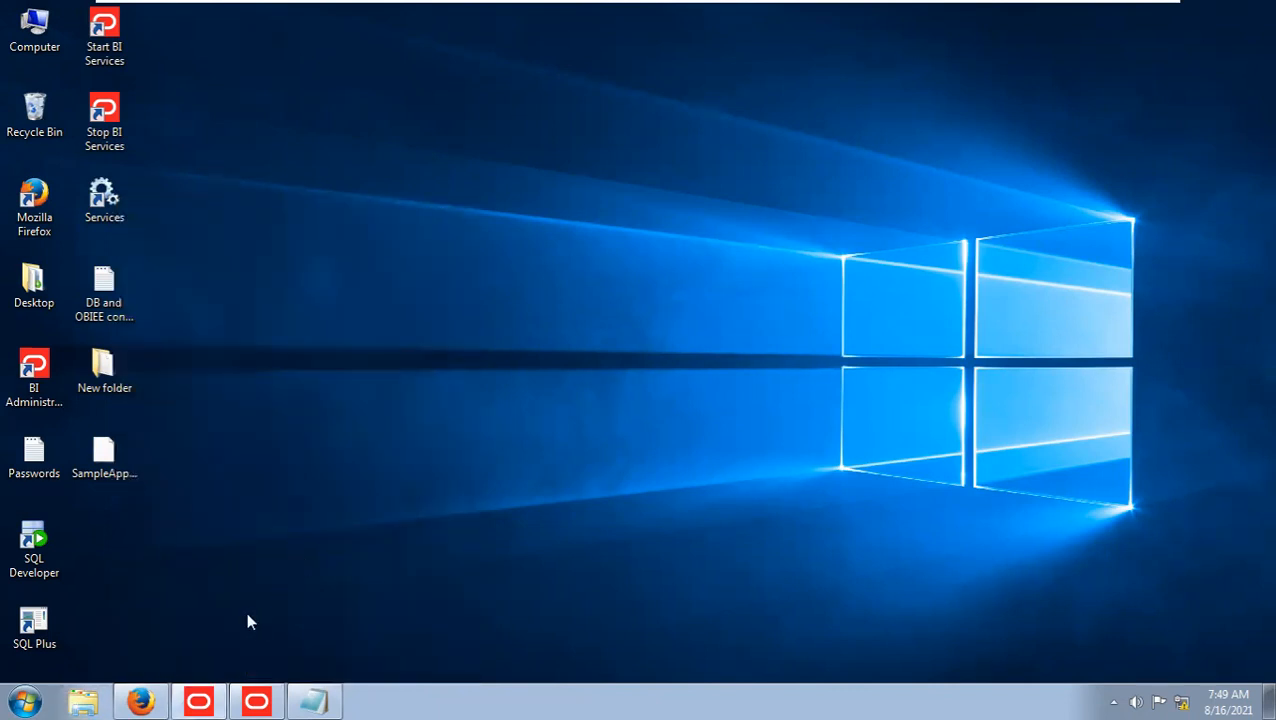
Switch to Enterprise Manager in Firefox and lock the coreapplication configuration for editing.
left_click(140, 701)
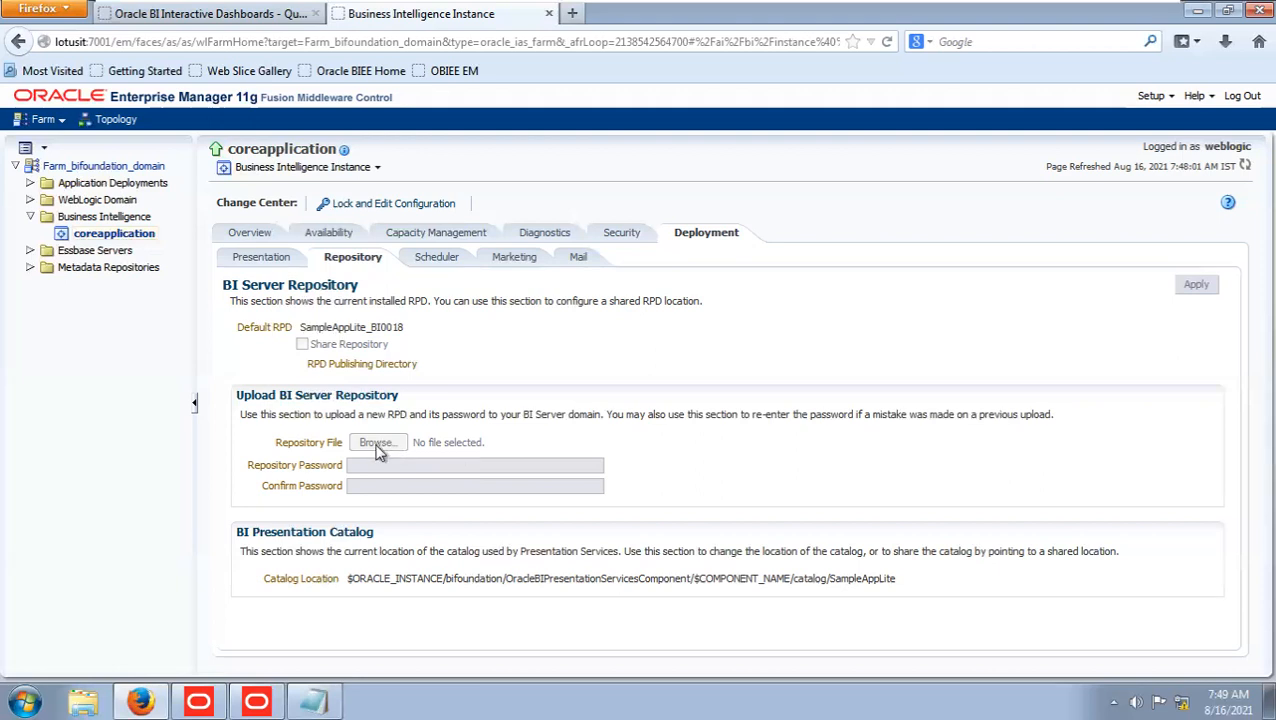
left_click(417, 209)
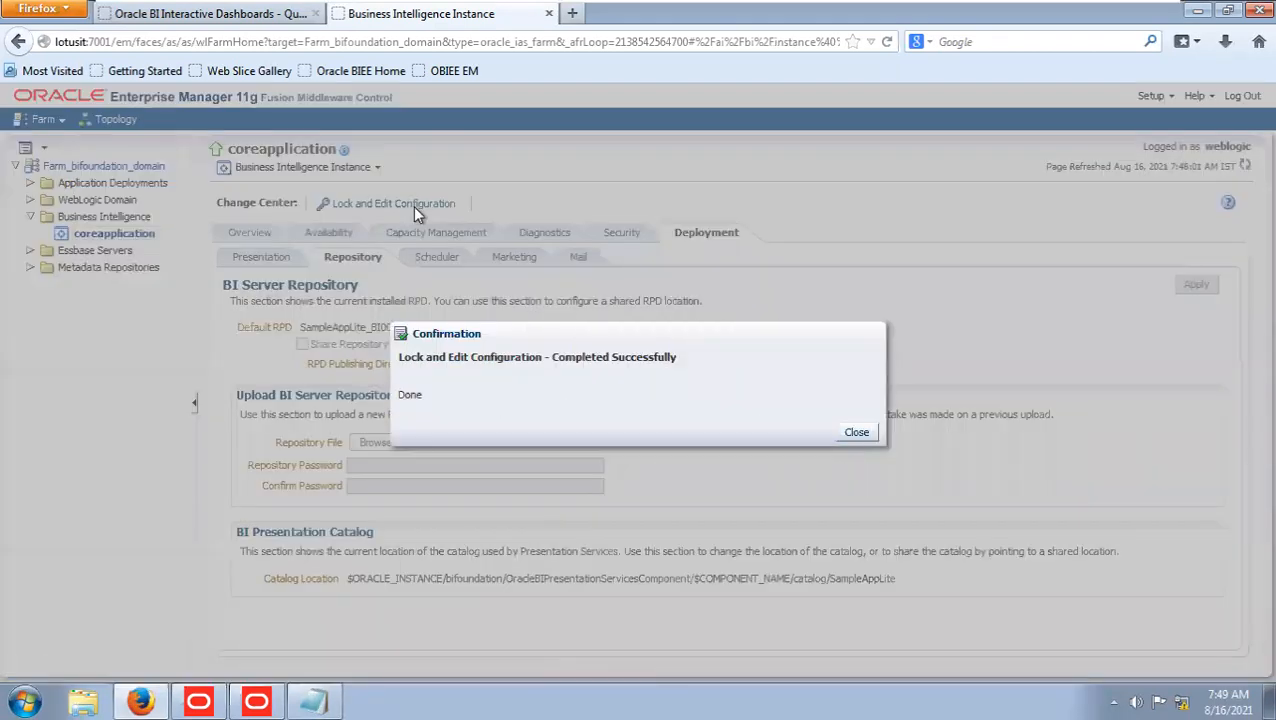
left_click(857, 433)
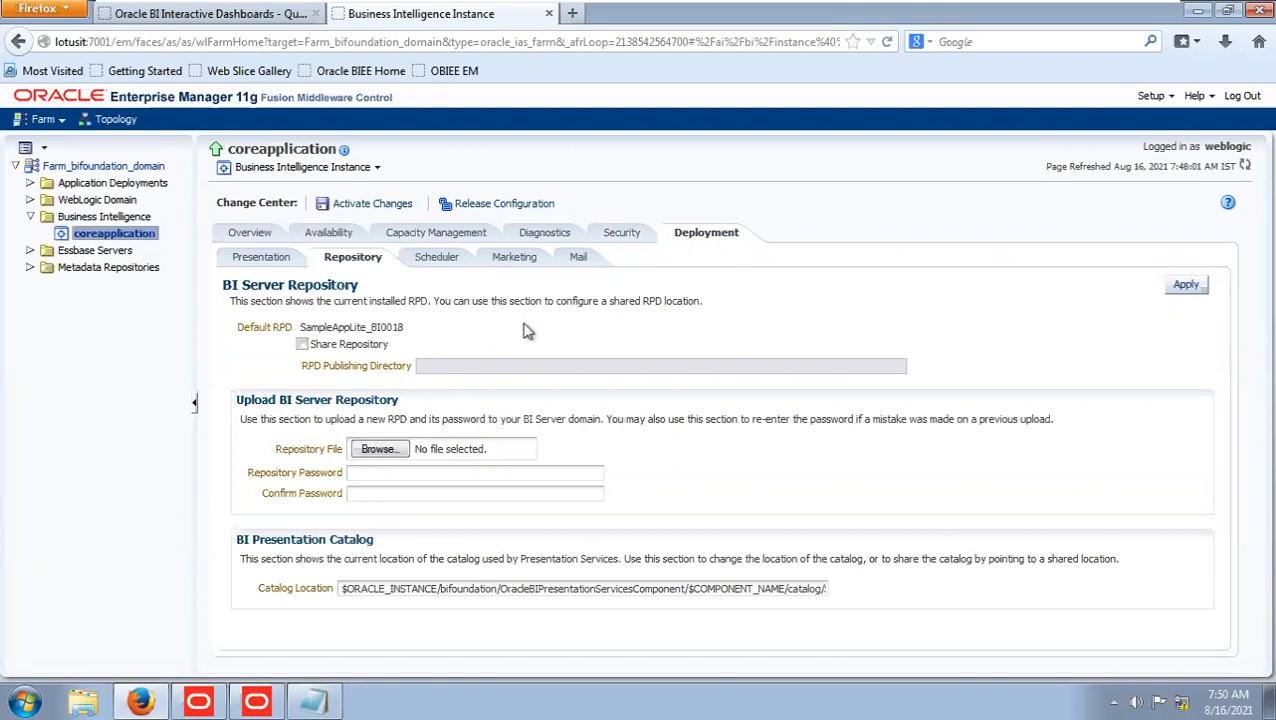
Choose SampleAppLite_BI0001.rpd from the Desktop as the repository file to upload.
left_click(380, 449)
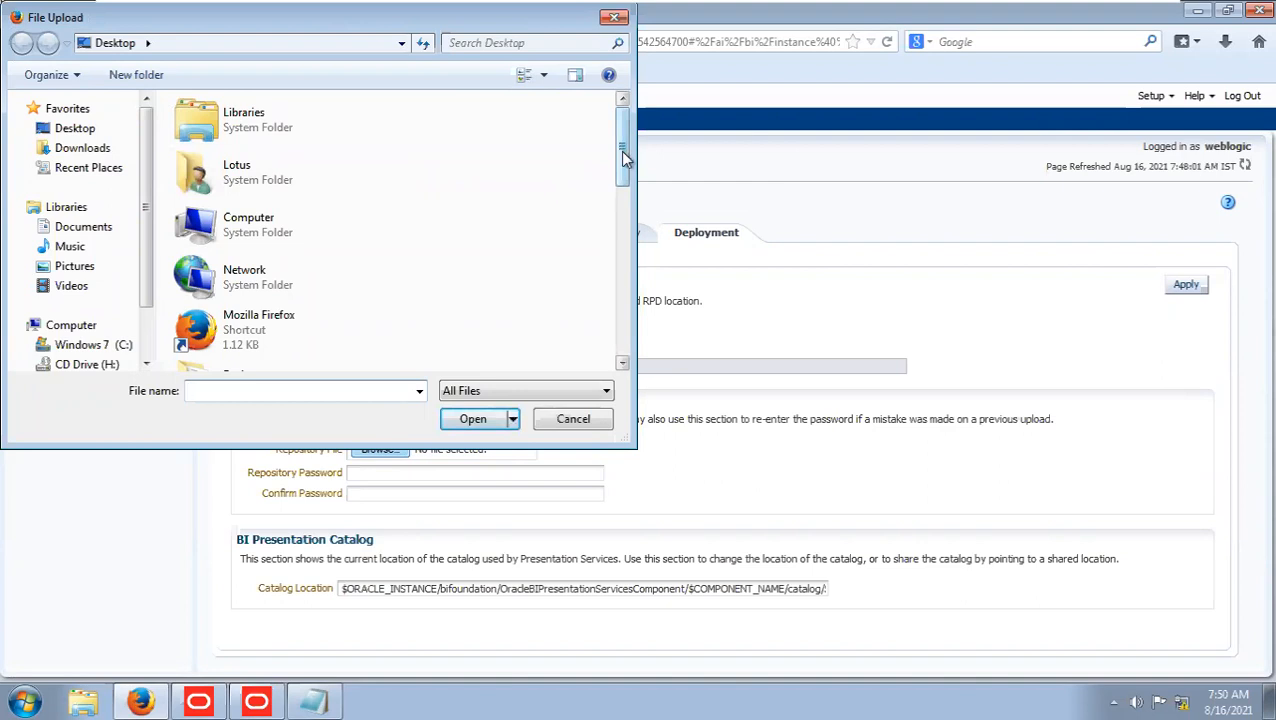
left_click_drag(620, 151, 623, 208)
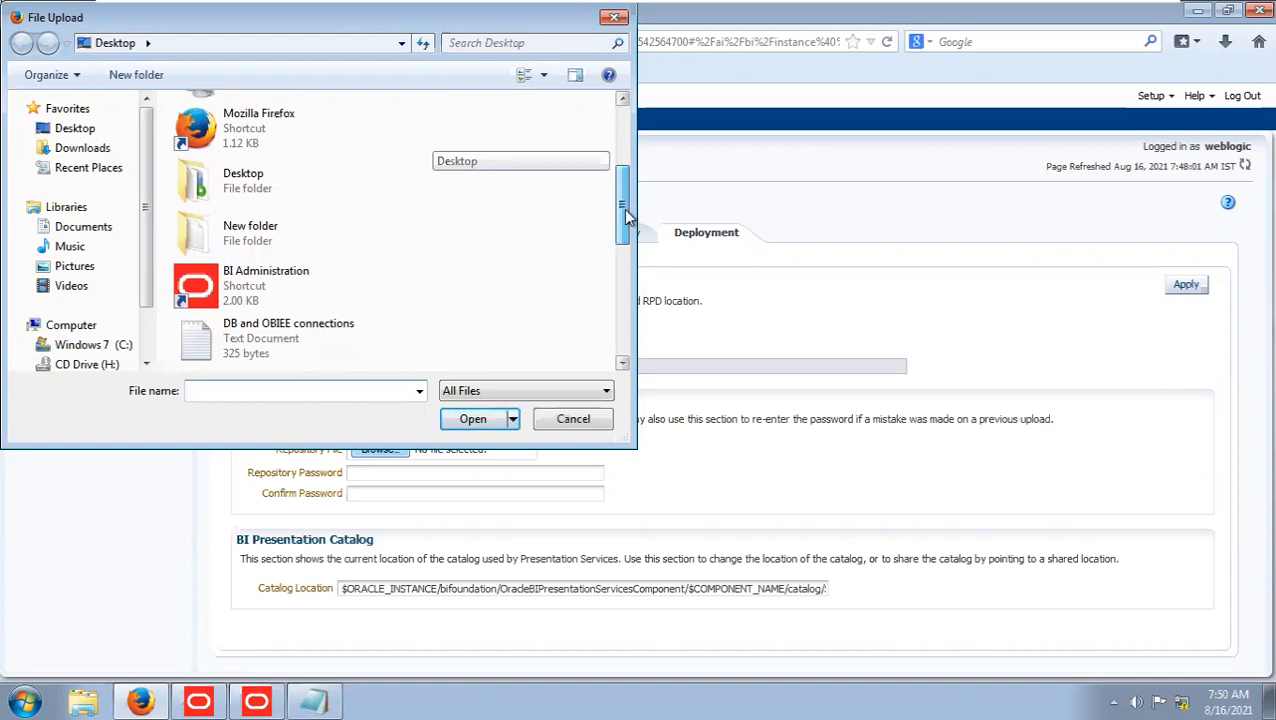
left_click_drag(623, 208, 600, 263)
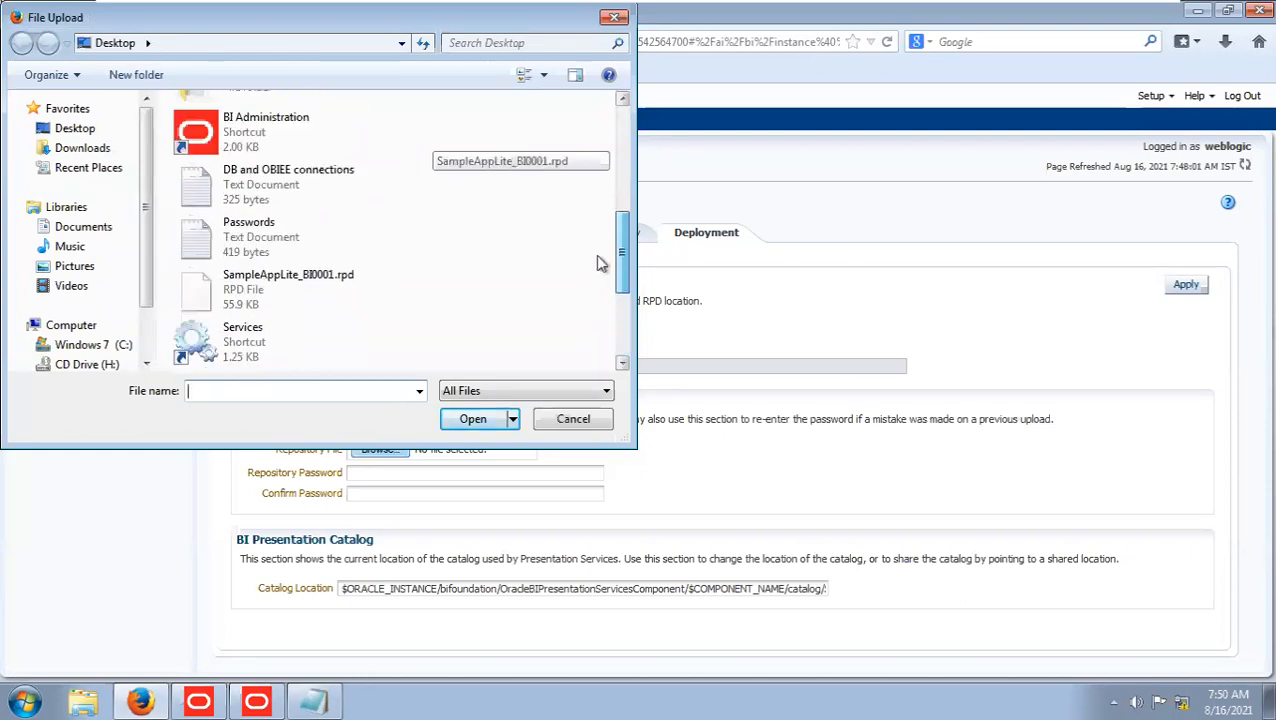
left_click(74, 128)
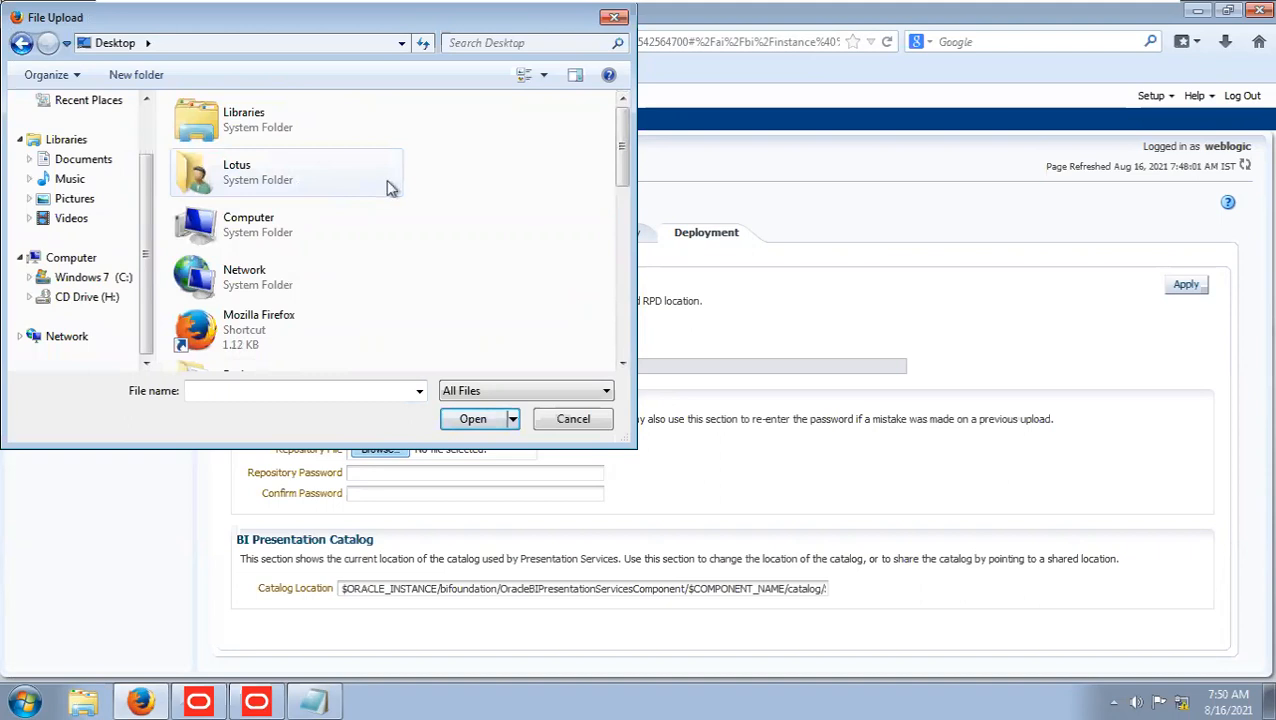
left_click_drag(619, 140, 622, 250)
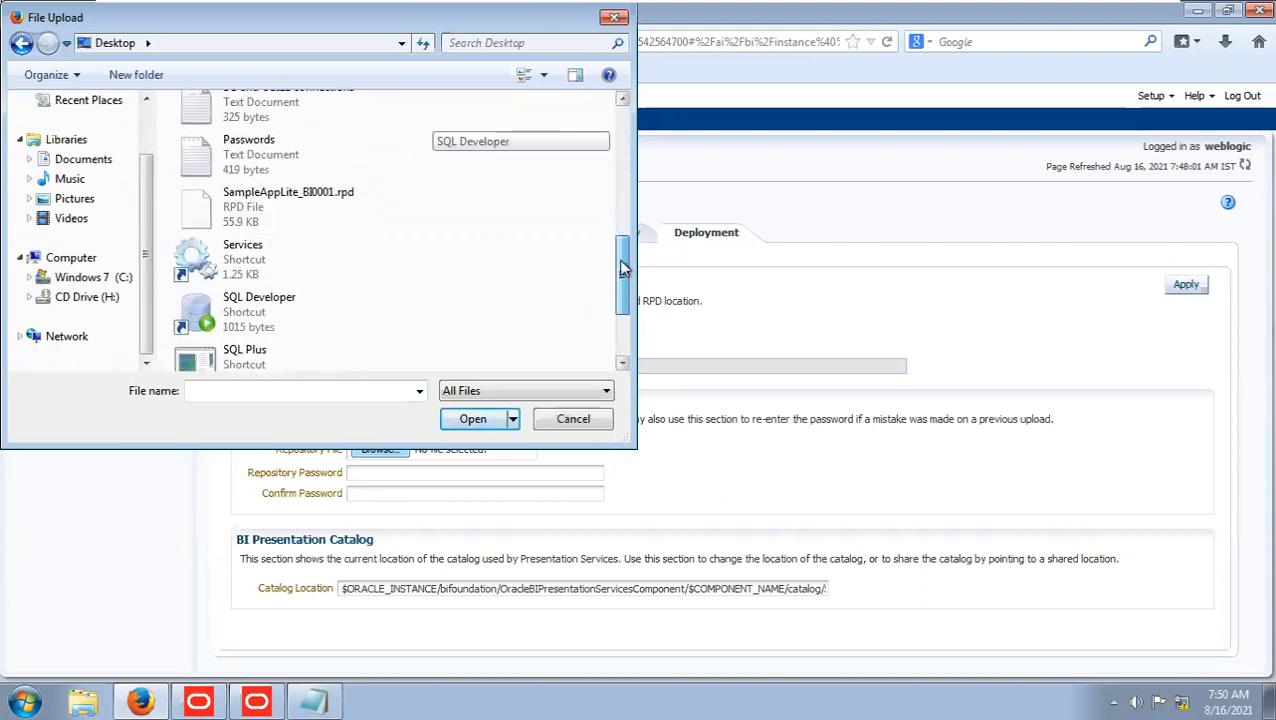
left_click(266, 216)
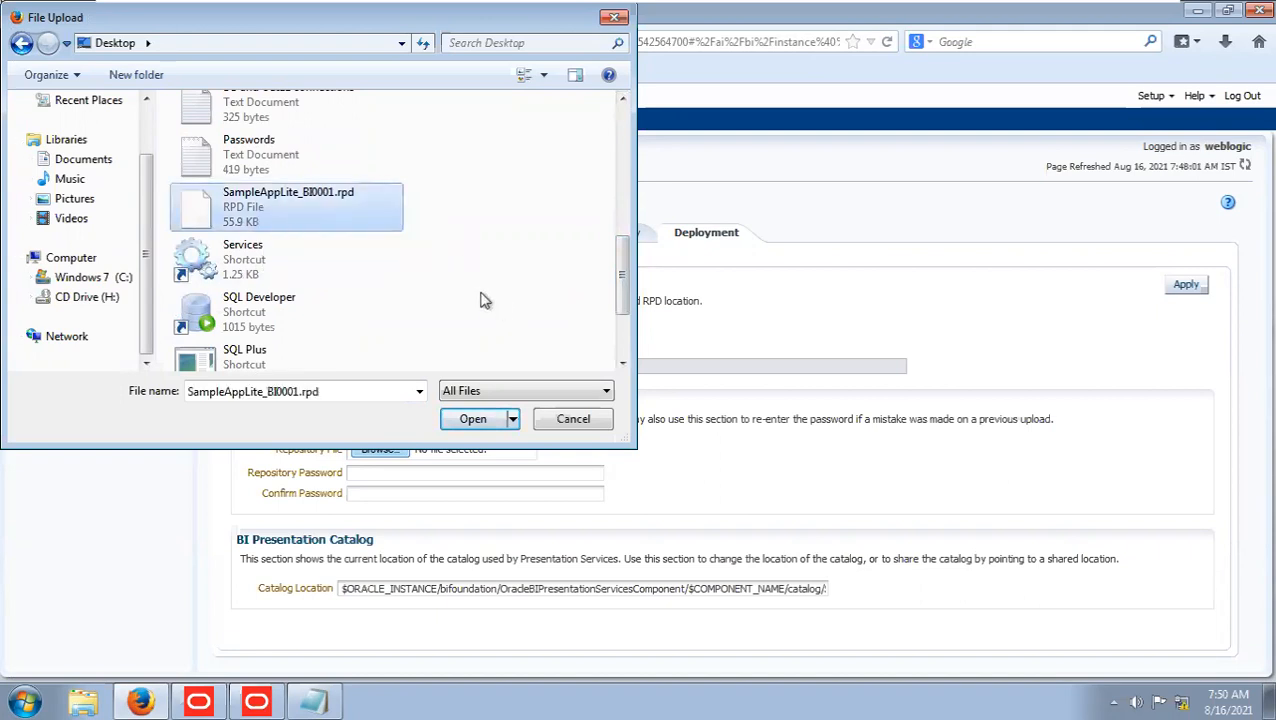
left_click(473, 419)
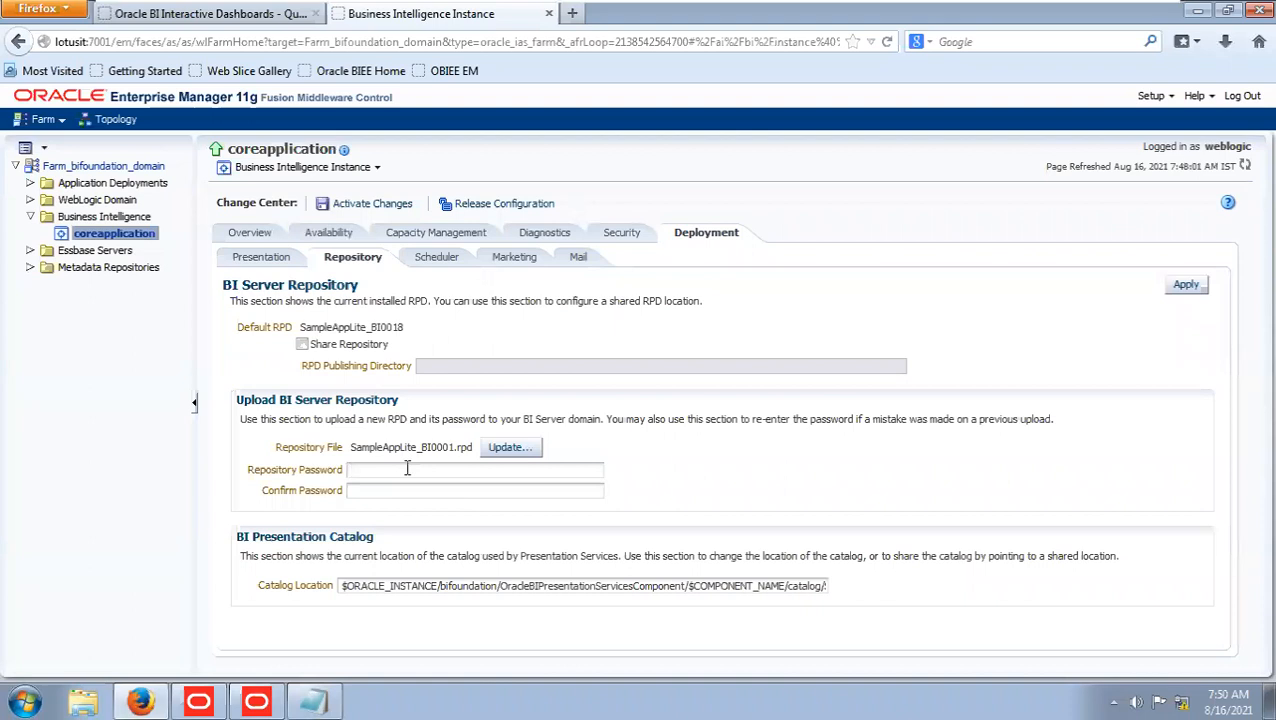
Enter and confirm the repository password for the upload, and point out the number in the Default RPD name.
left_click(407, 468)
type("•••••••••••••")
left_click_drag(372, 328, 414, 331)
left_click_drag(403, 328, 373, 328)
left_click(464, 338)
Apply the repository upload and activate the configuration changes.
left_click(1186, 286)
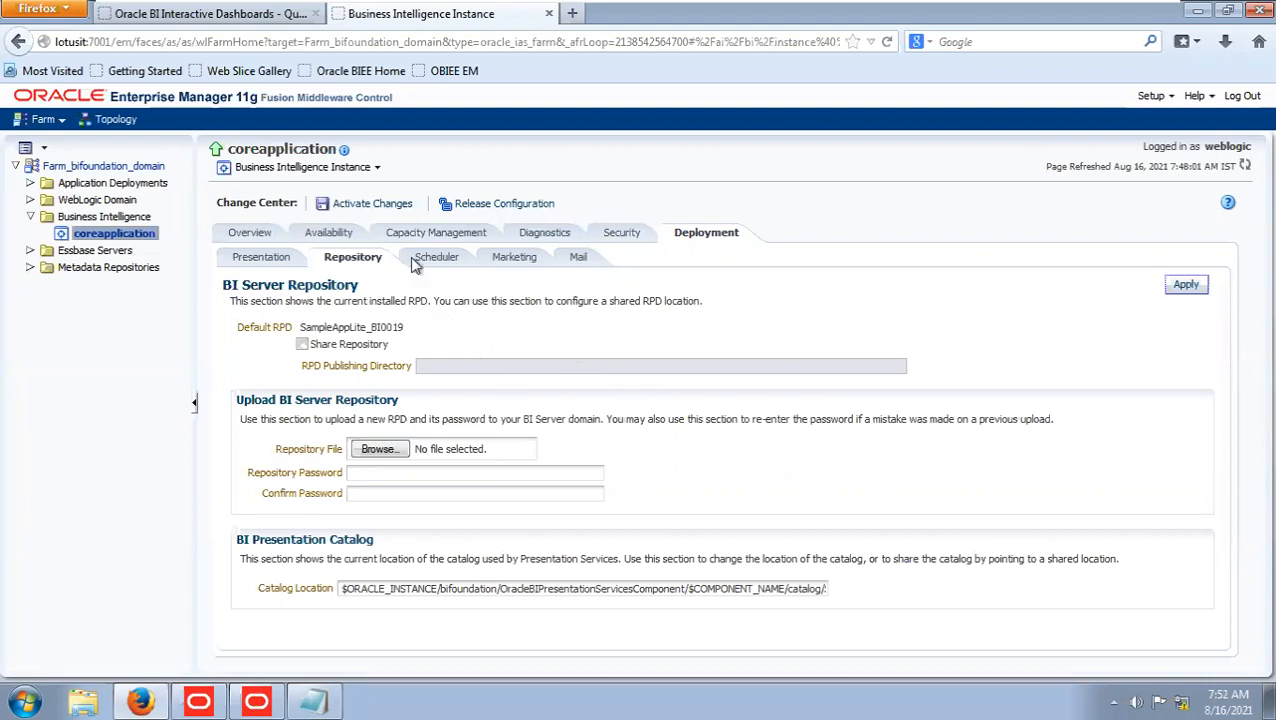
left_click(372, 204)
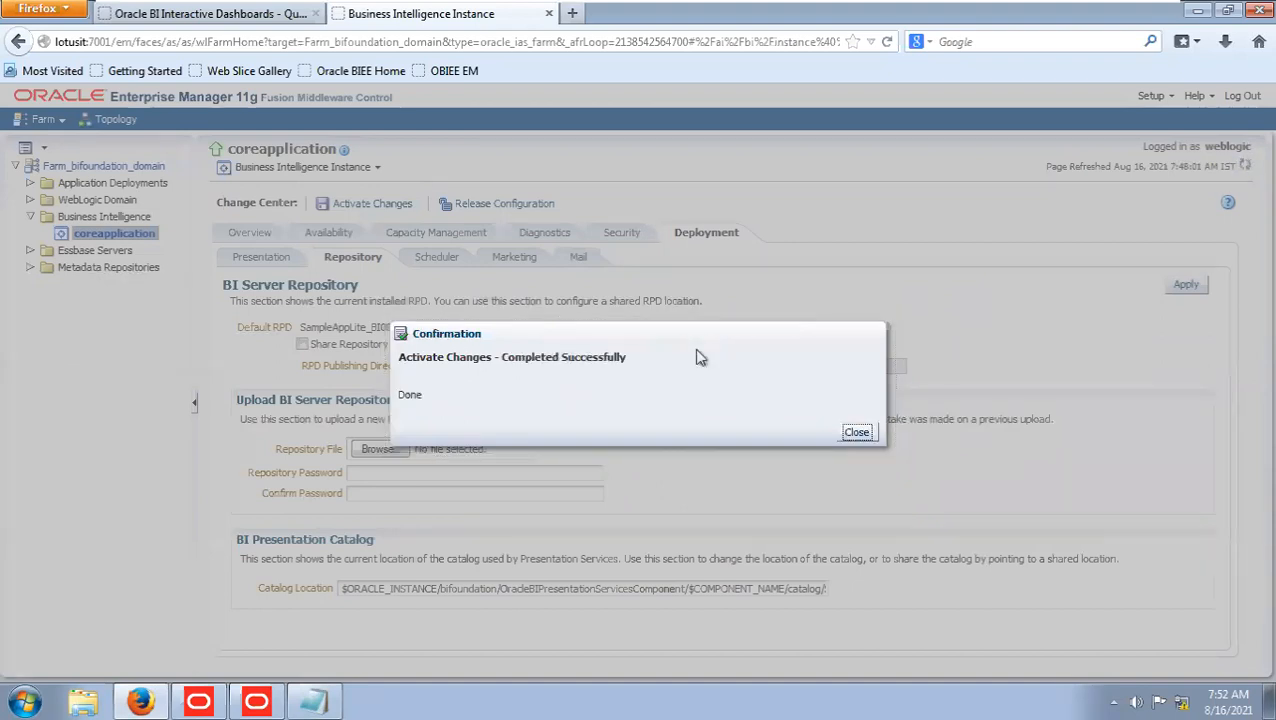
left_click(856, 433)
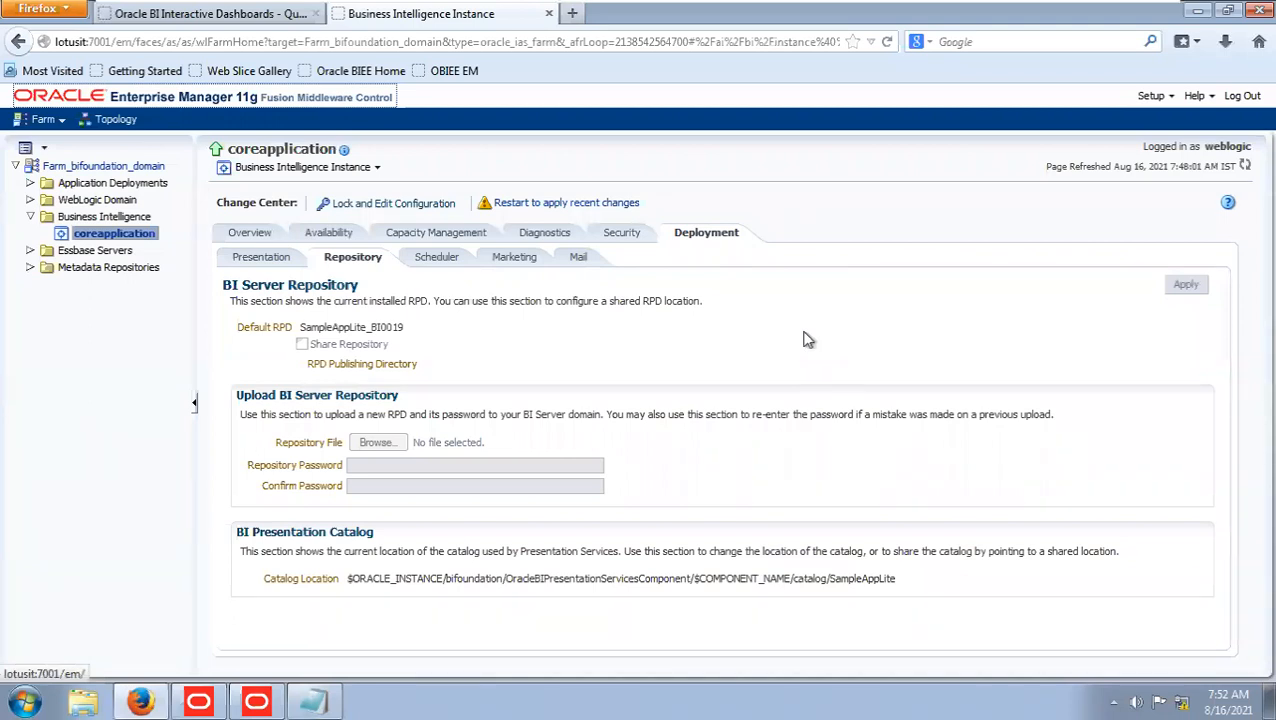
Follow the restart prompt to the Availability processes of coreapplication and collapse the BI Presentation Services group.
left_click(545, 205)
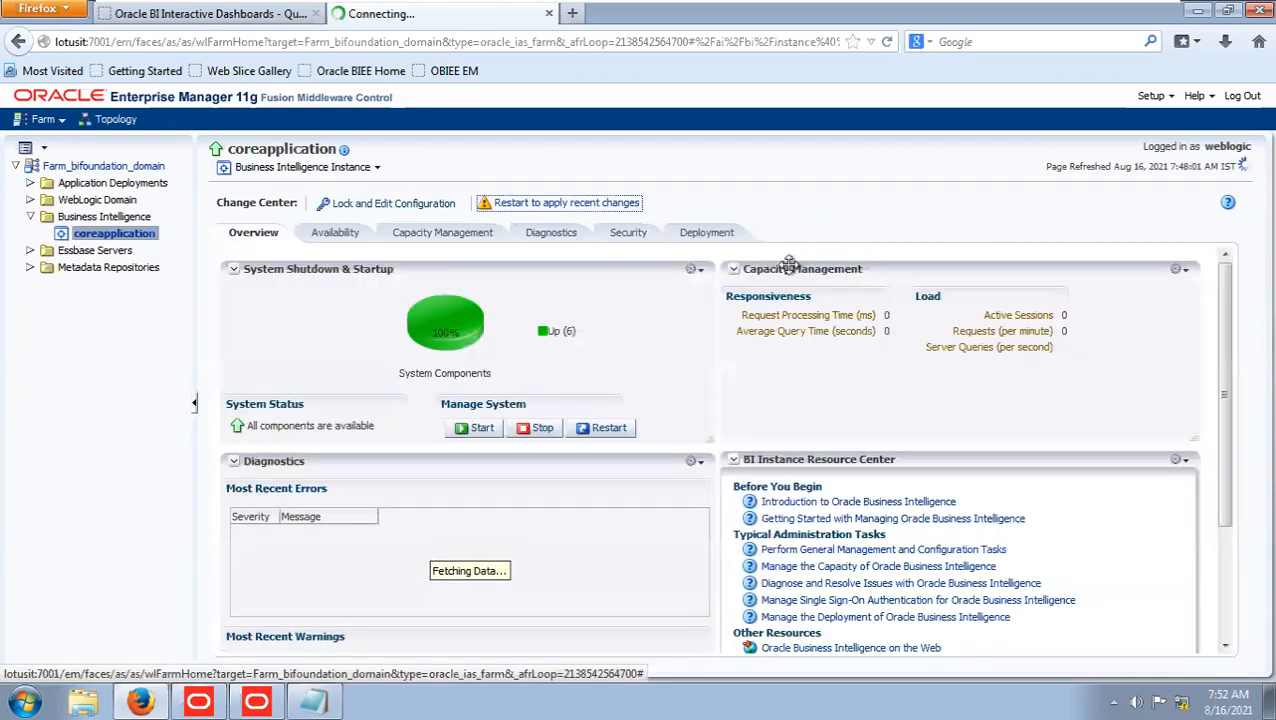
left_click(348, 235)
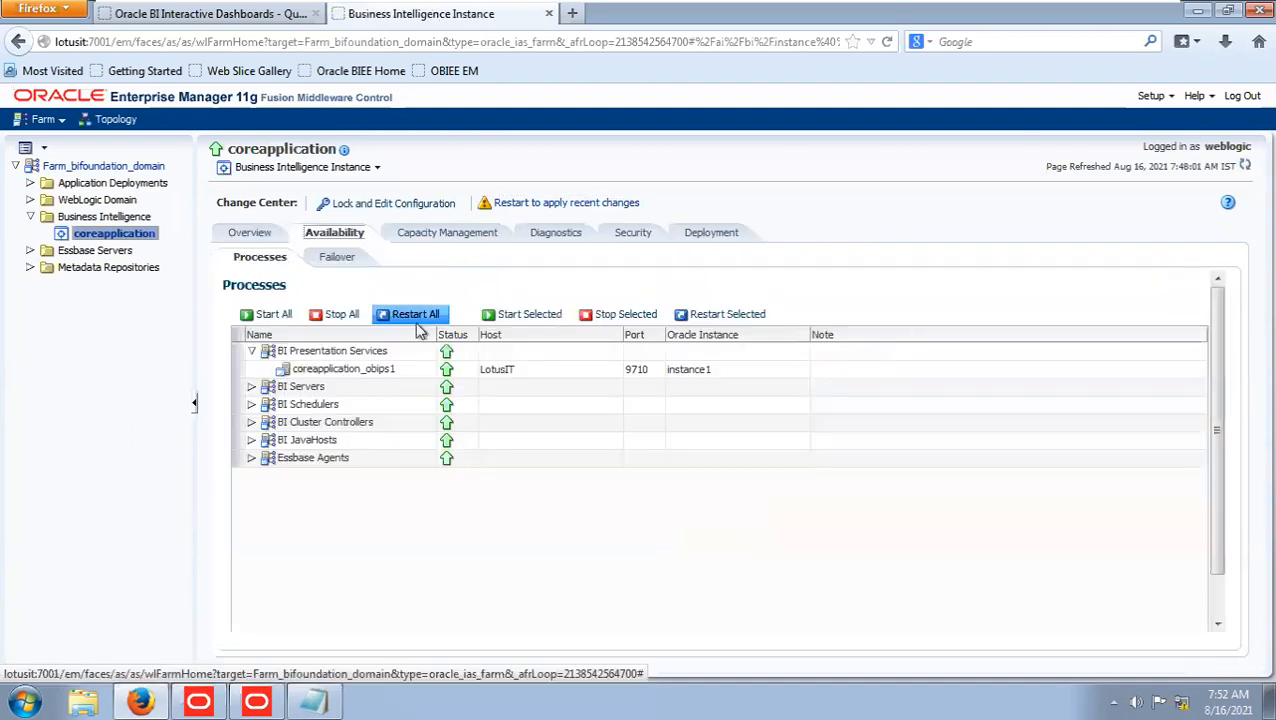
left_click(292, 352)
left_click(251, 351)
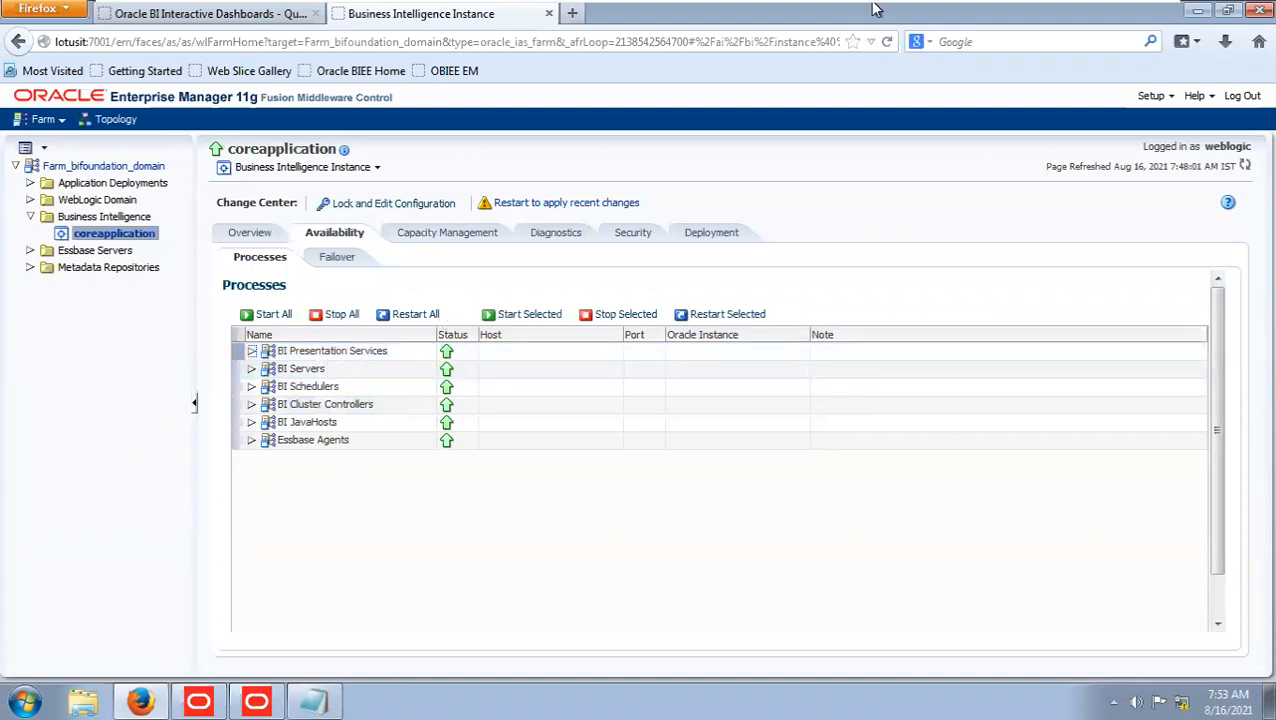
Switch to OBIEE SOFT COPY.pdf in Acrobat Reader, highlight servers 1 to 5 under Servers in OBIEE 11G, and return to Enterprise Manager.
left_click(1105, 12)
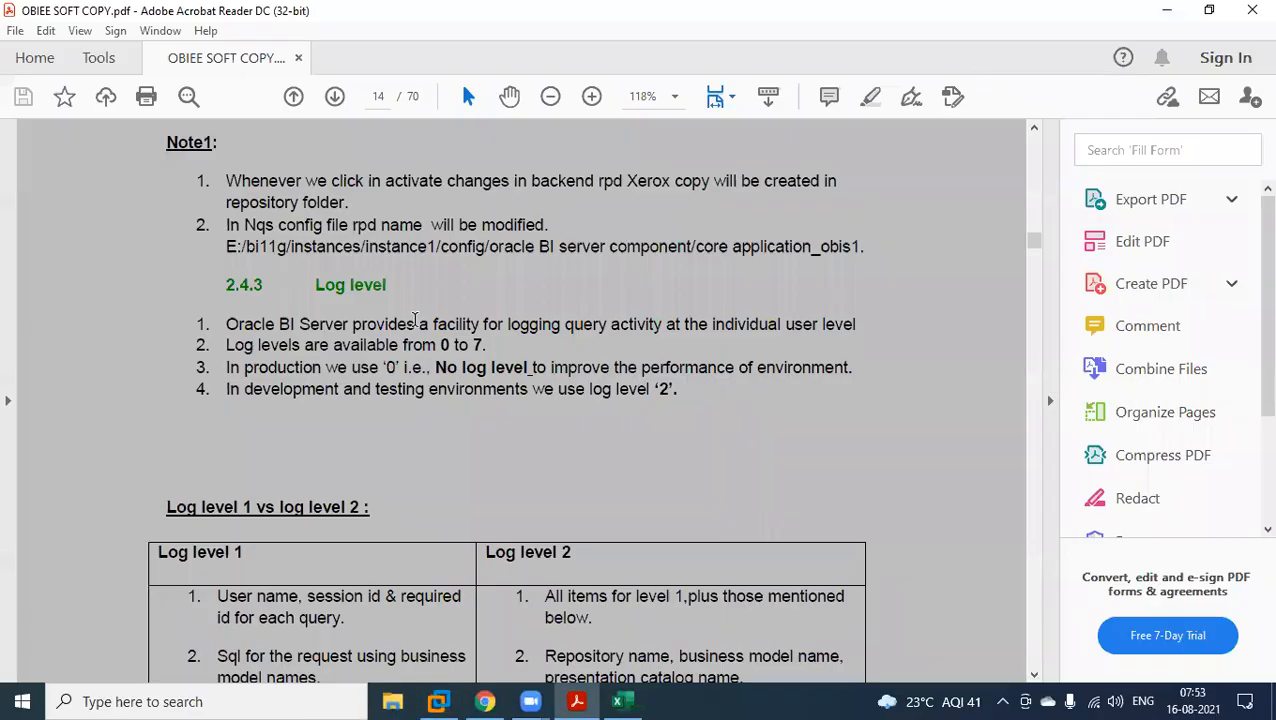
scroll(409, 381, "up", 10)
scroll(409, 381, "up", 12)
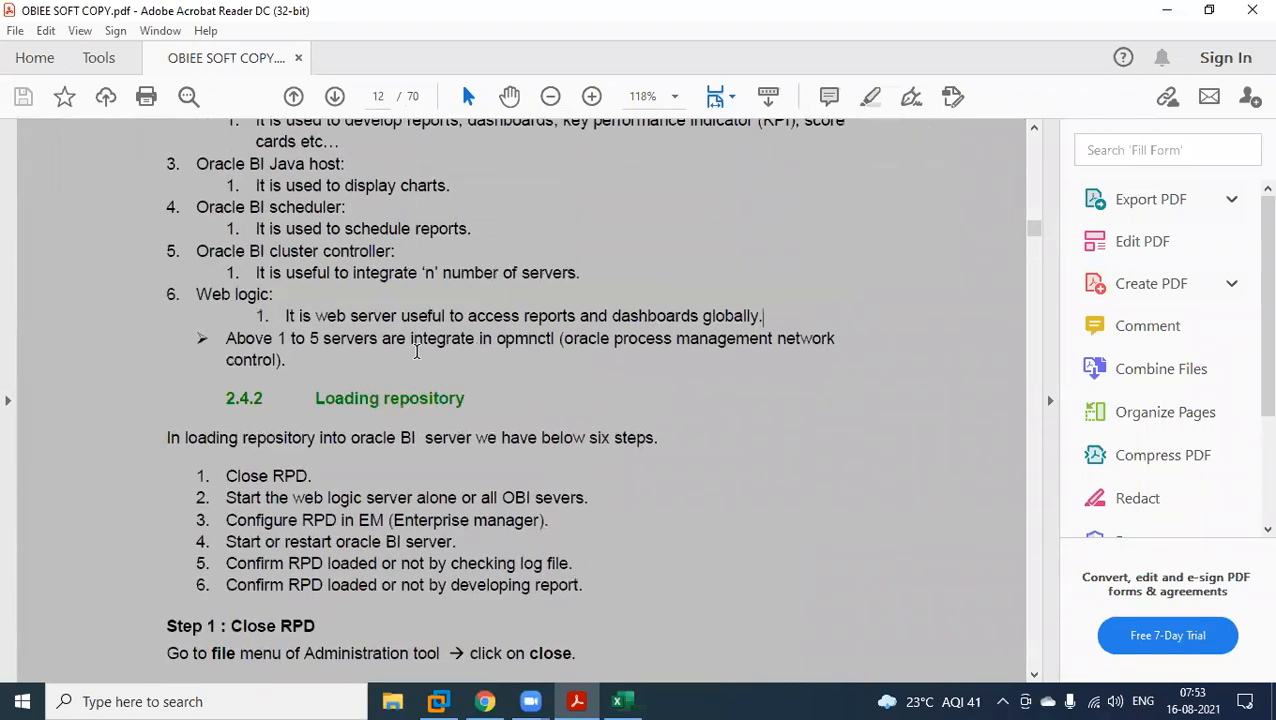
scroll(417, 351, "up", 3)
left_click_drag(197, 257, 551, 496)
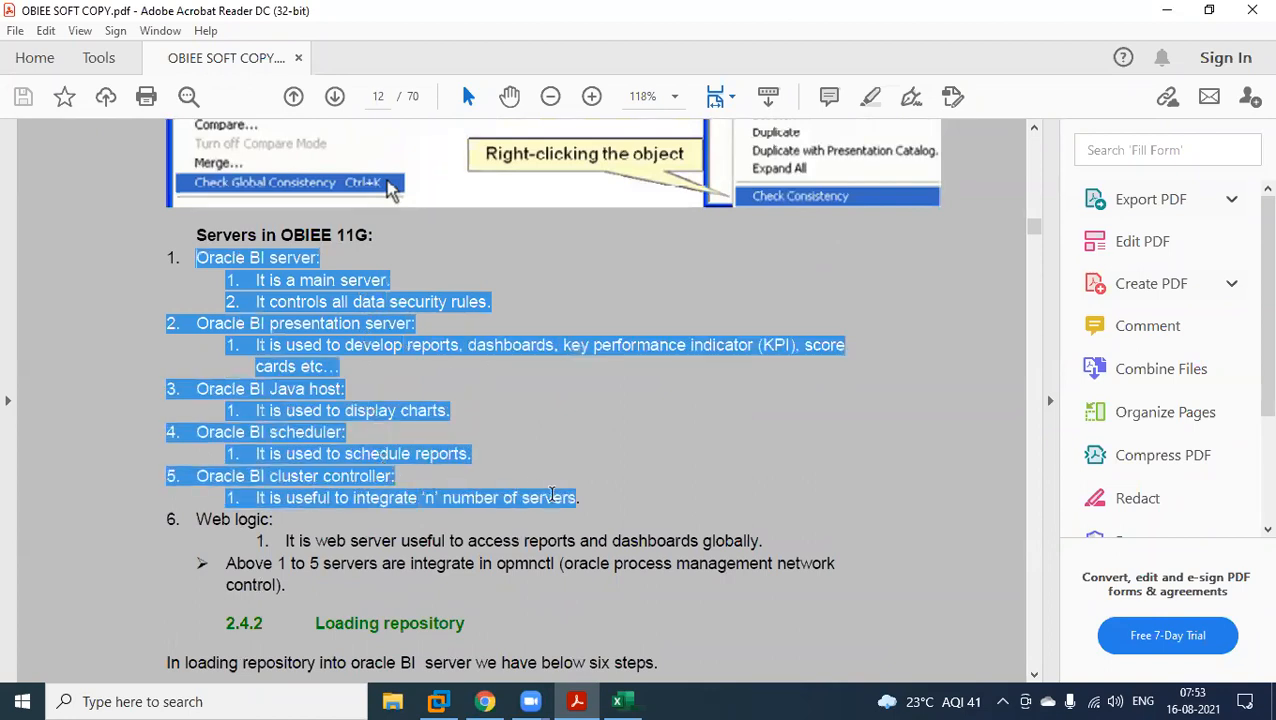
left_click(446, 701)
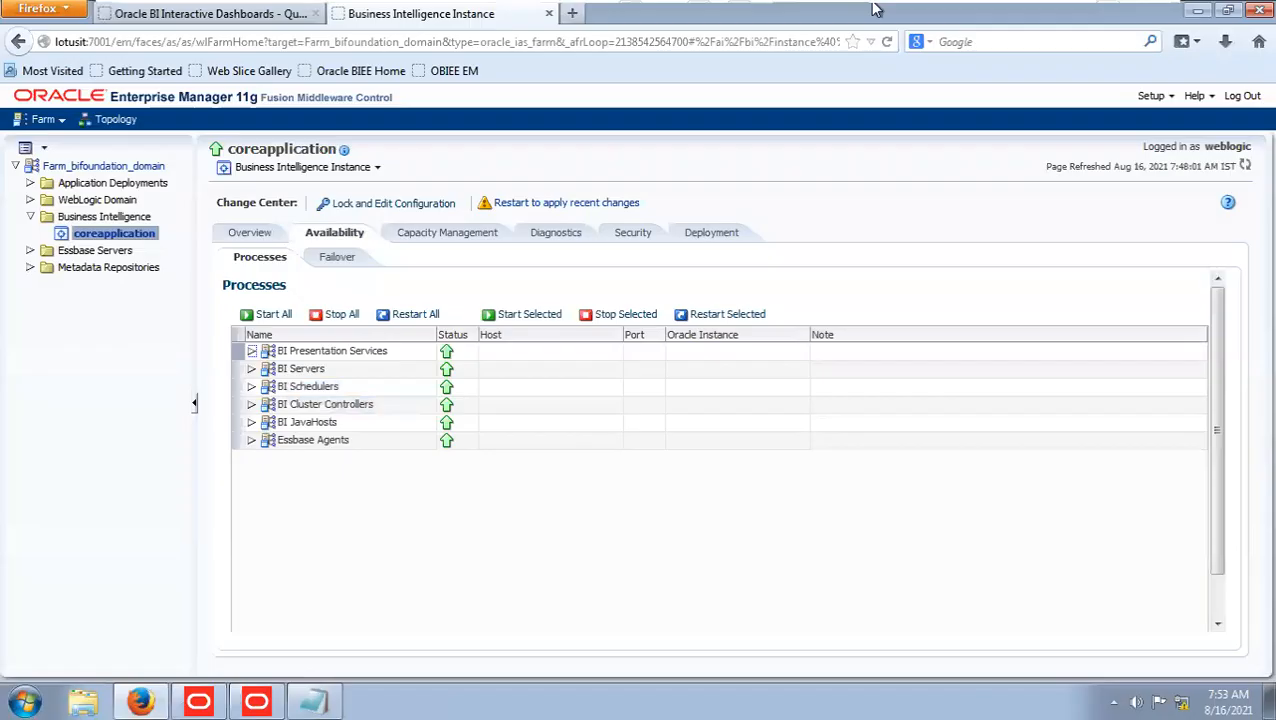
Go through the BI process groups, from BI Presentation Services and BI Servers to BI Schedulers, BI Cluster Controllers and BI JavaHosts.
left_click(350, 354)
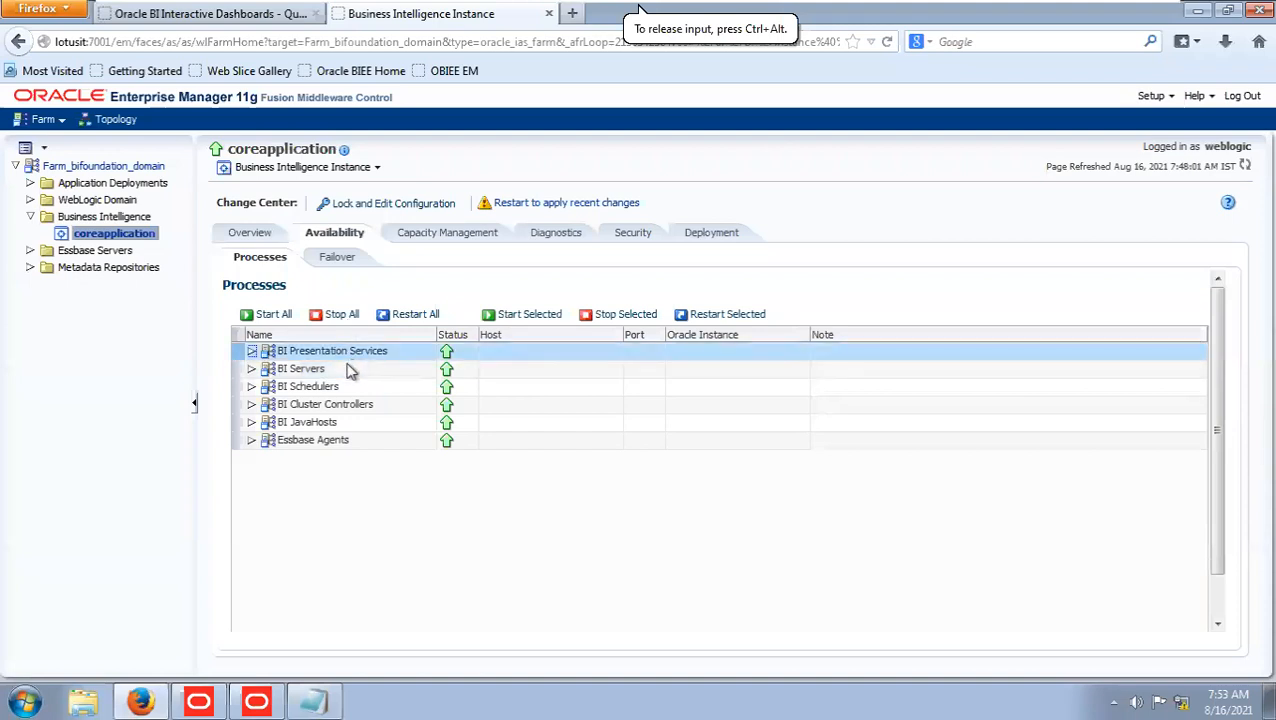
left_click(351, 372)
left_click(336, 392)
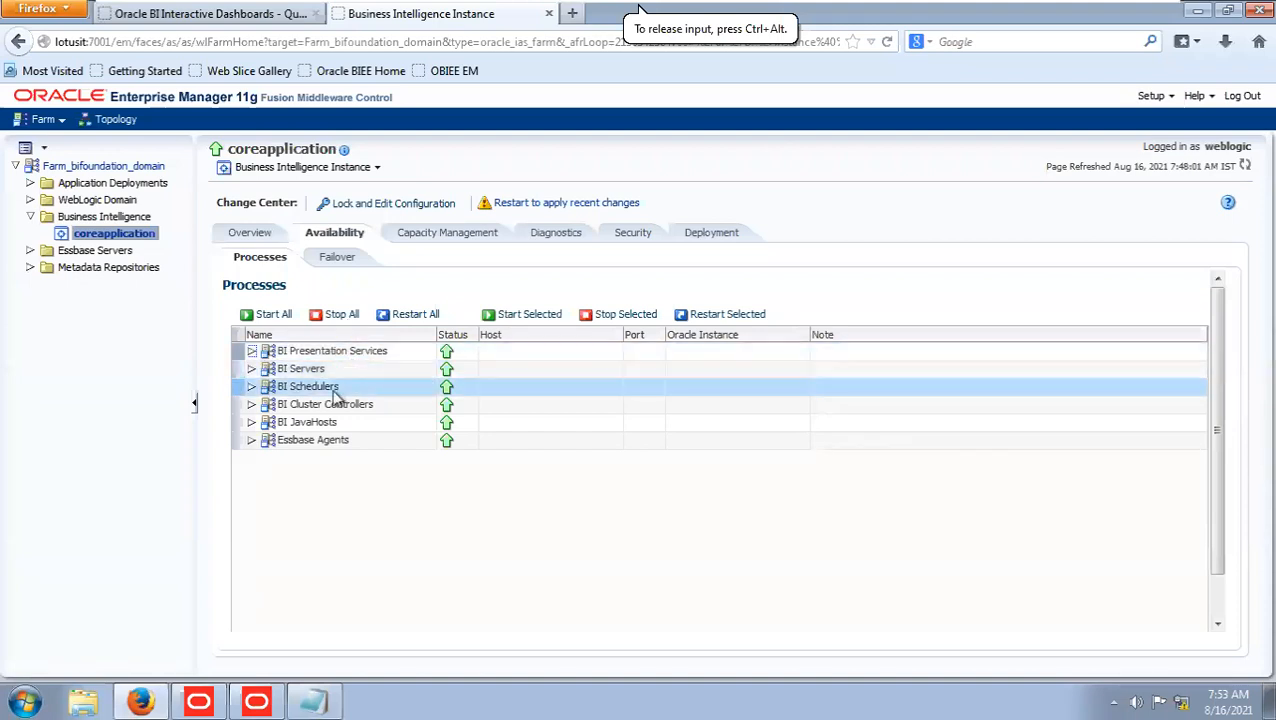
left_click(337, 407)
left_click(335, 422)
left_click(336, 405)
left_click(328, 354)
left_click(325, 372)
left_click(327, 421)
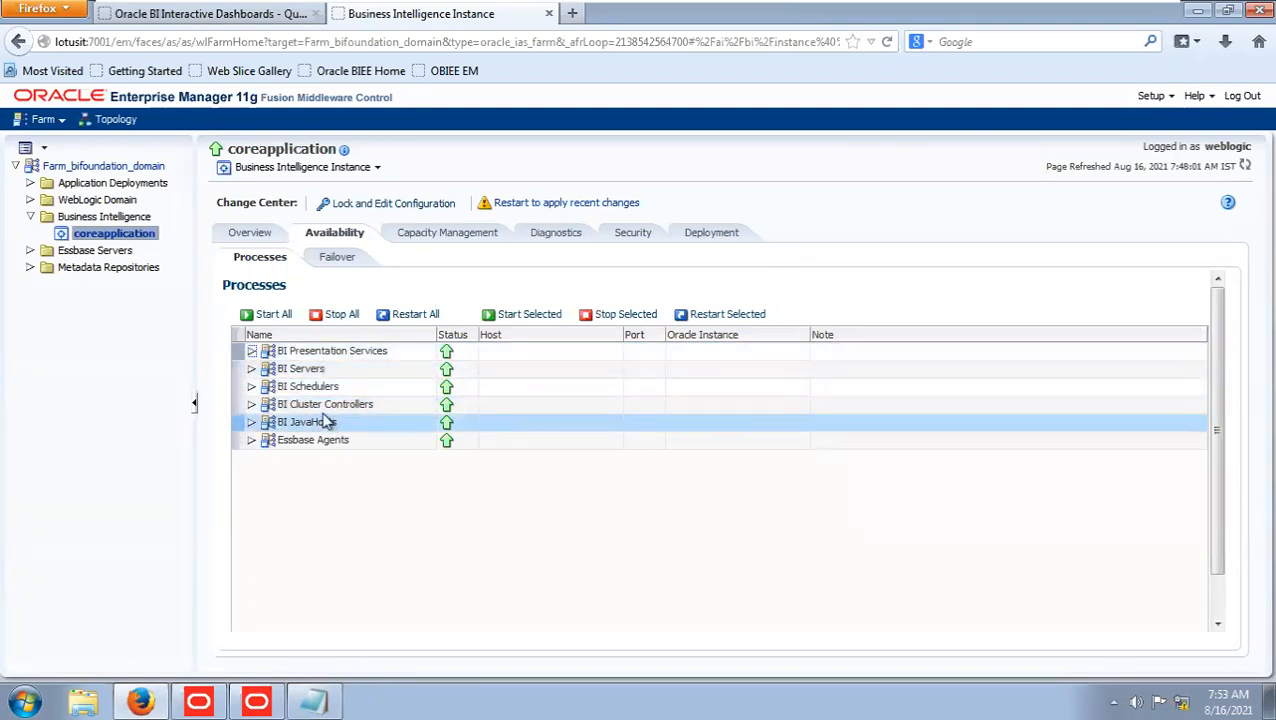
left_click(327, 370)
left_click(325, 355)
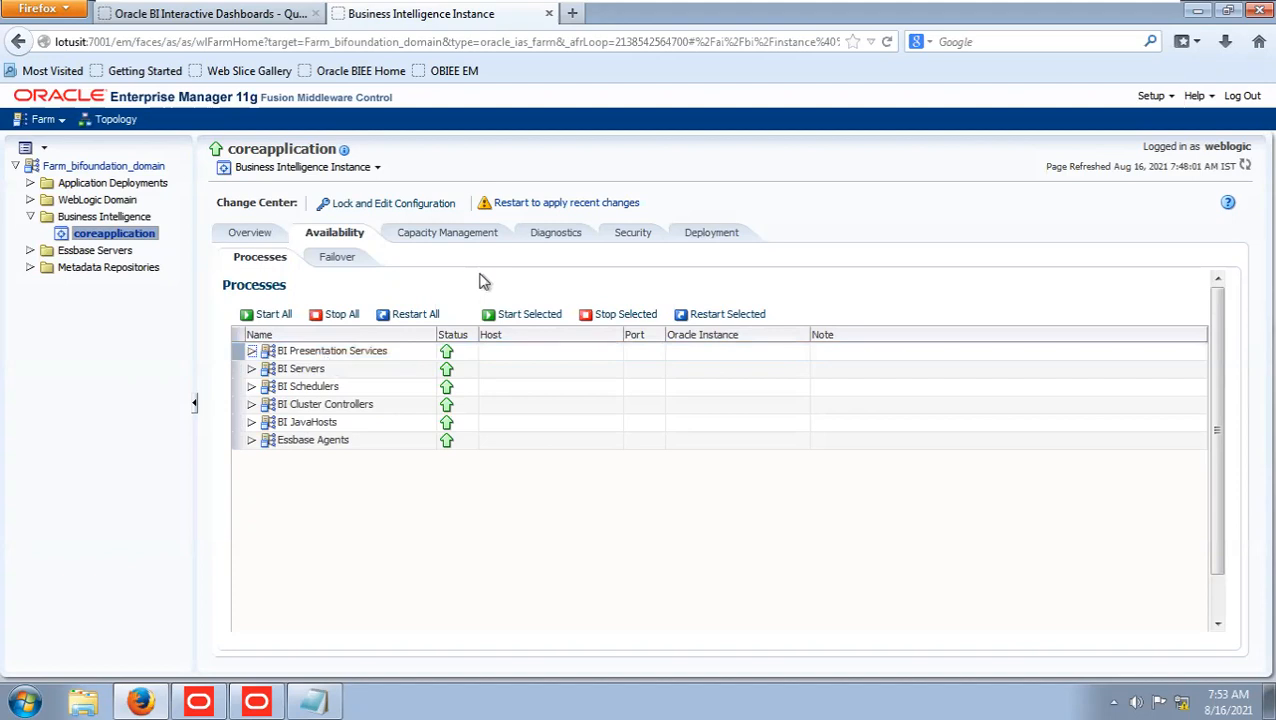
Restart all BI components and confirm the restart.
left_click(430, 314)
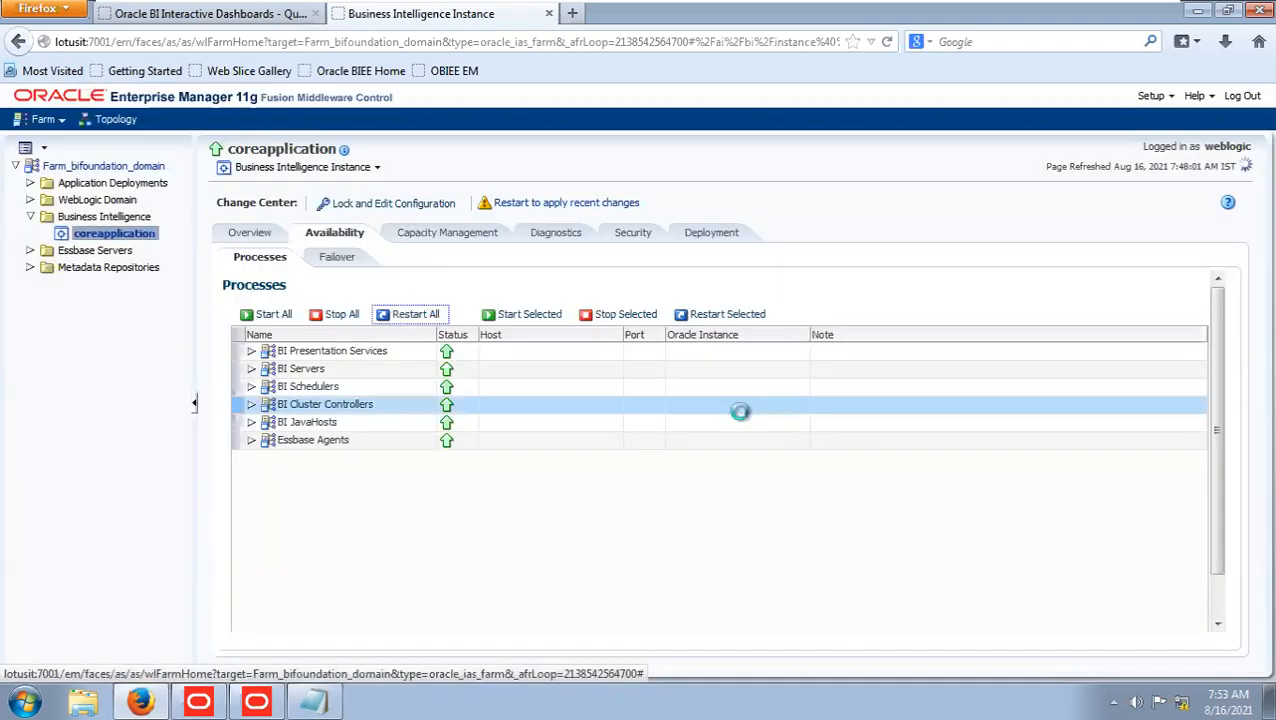
left_click(738, 411)
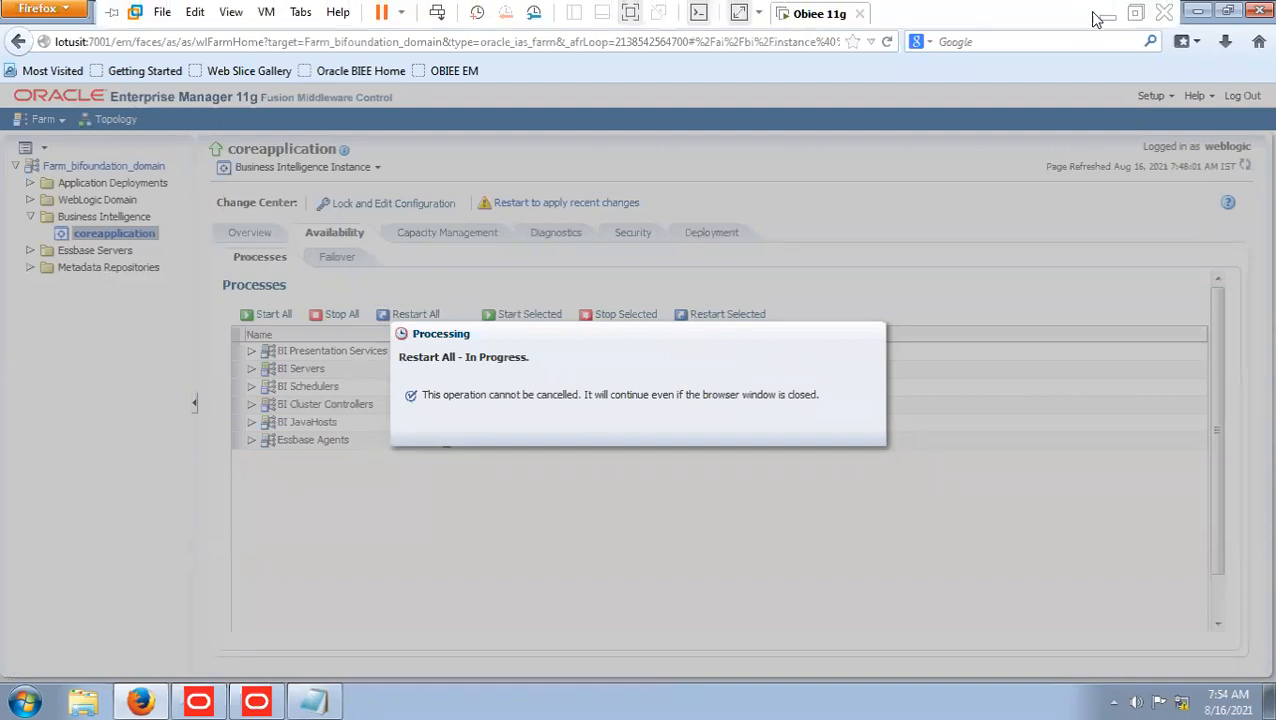
Switch to OBIEE SOFT COPY.pdf in Acrobat Reader and show the six steps in section 2.4.2 Loading repository.
left_click(1107, 22)
left_click(588, 366)
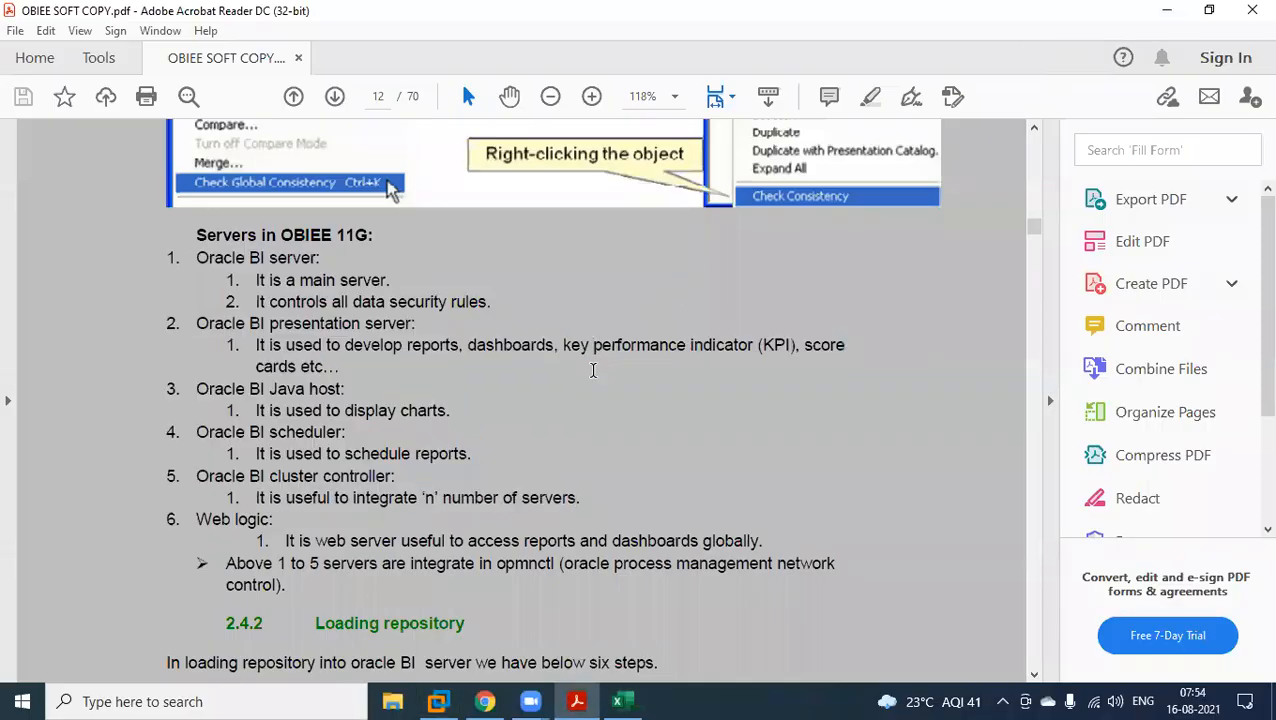
scroll(584, 370, "down", 5)
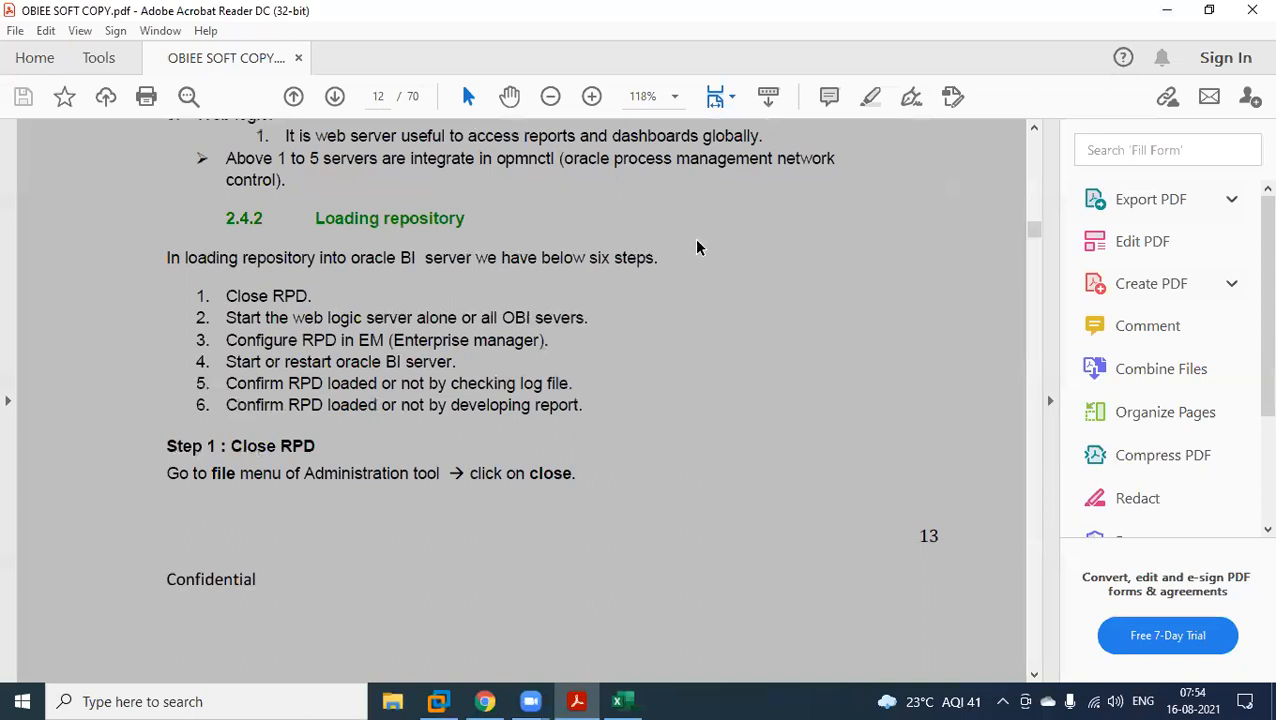
Read through the detailed steps for loading the repository, Note1, the log level section and modifying the rpd online, up to section 2.5.
scroll(698, 249, "down", 3)
scroll(698, 249, "down", 8)
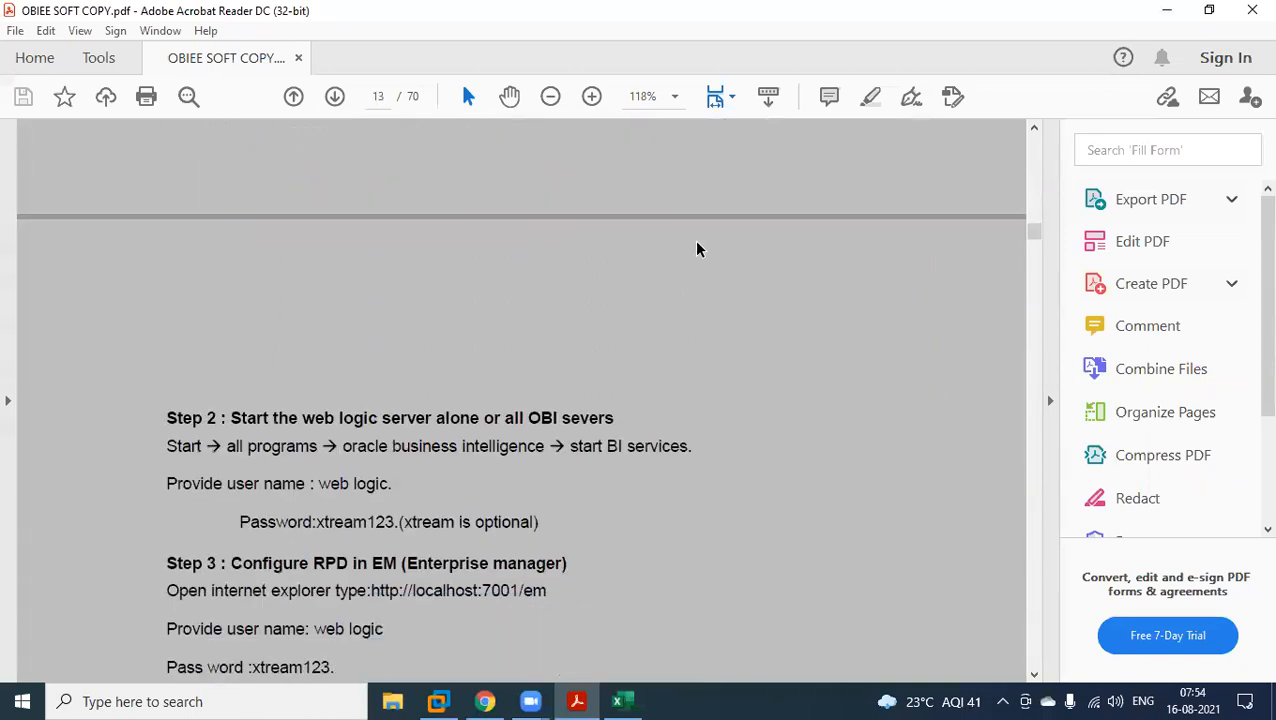
scroll(698, 249, "down", 6)
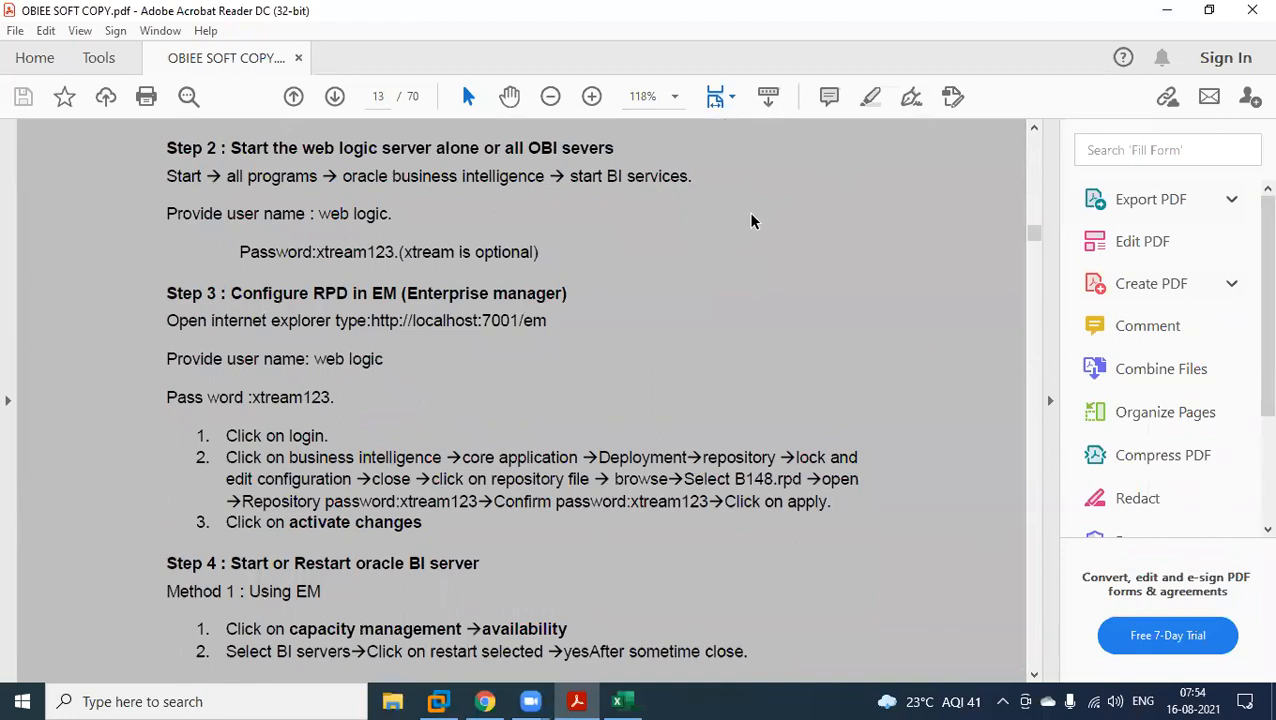
scroll(752, 221, "down", 7)
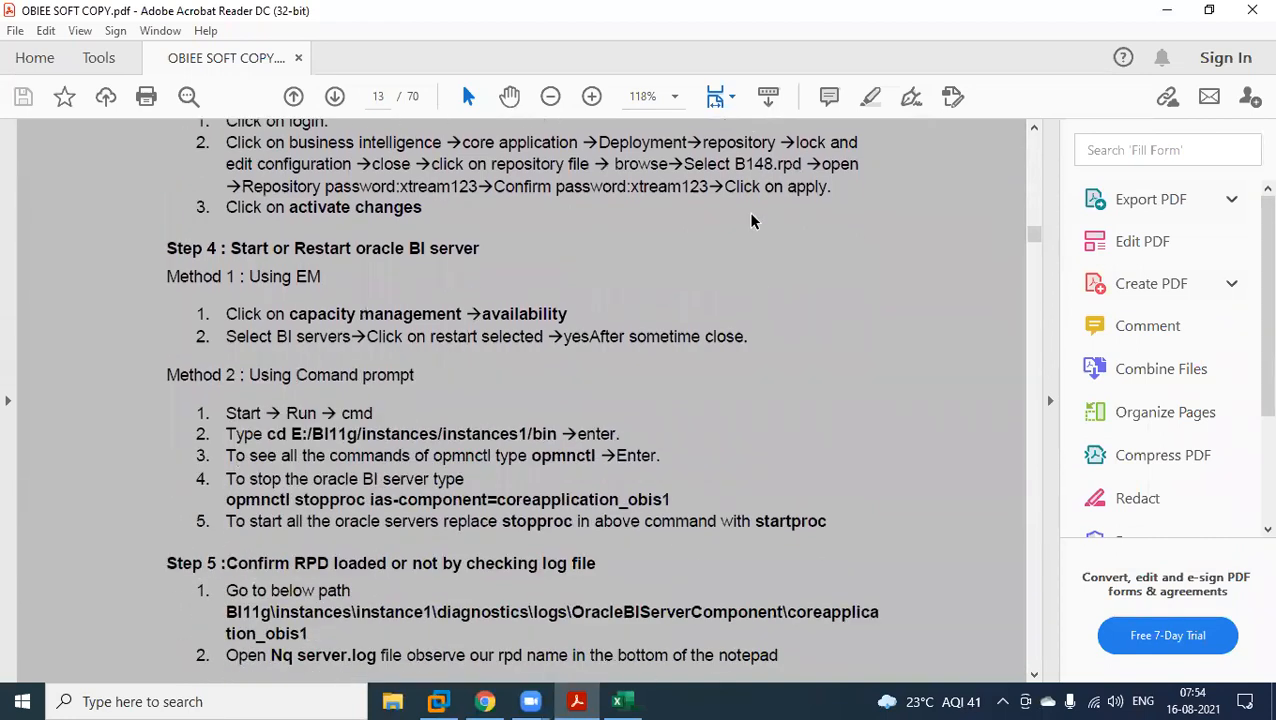
scroll(752, 221, "down", 5)
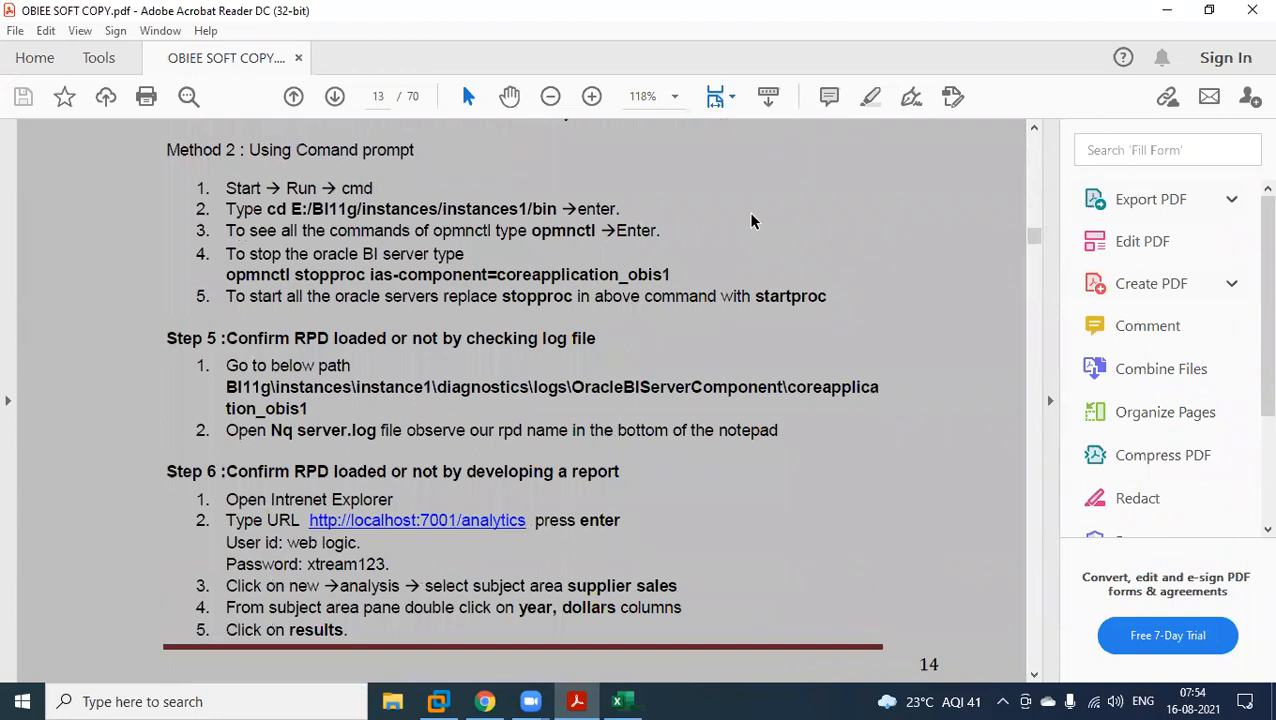
scroll(752, 221, "down", 15)
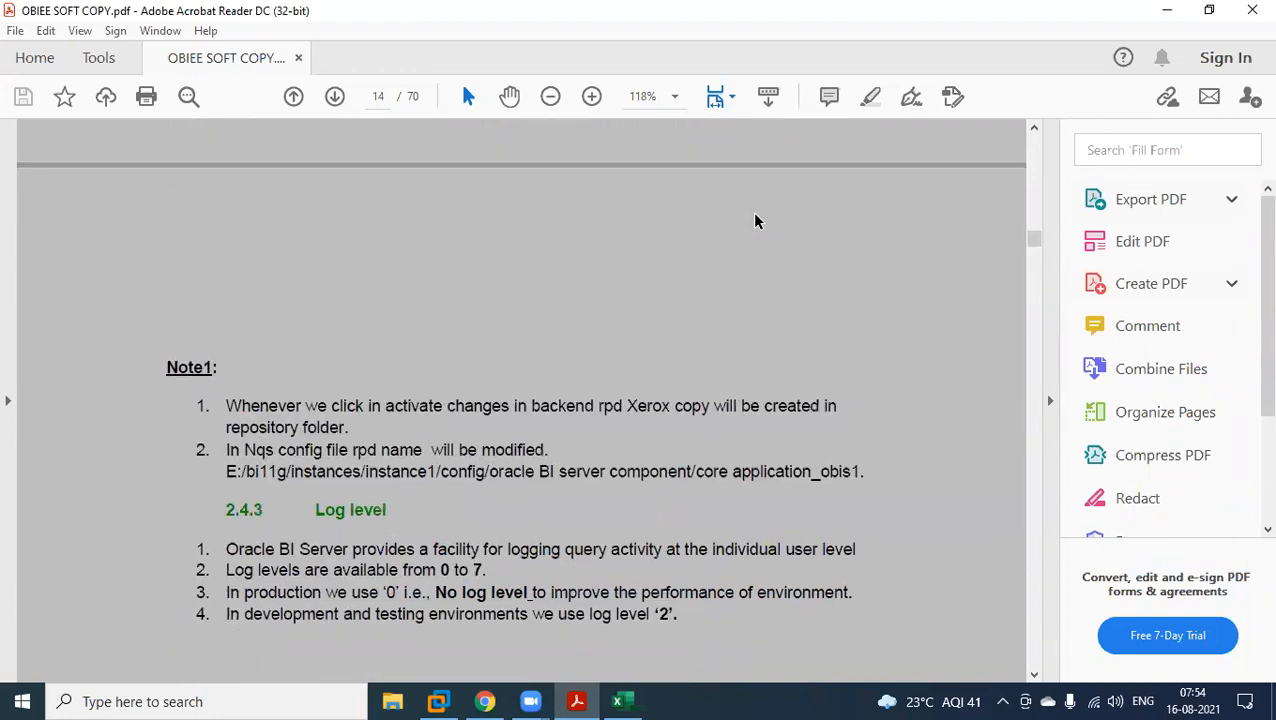
scroll(755, 221, "down", 11)
scroll(752, 229, "down", 7)
scroll(752, 229, "down", 20)
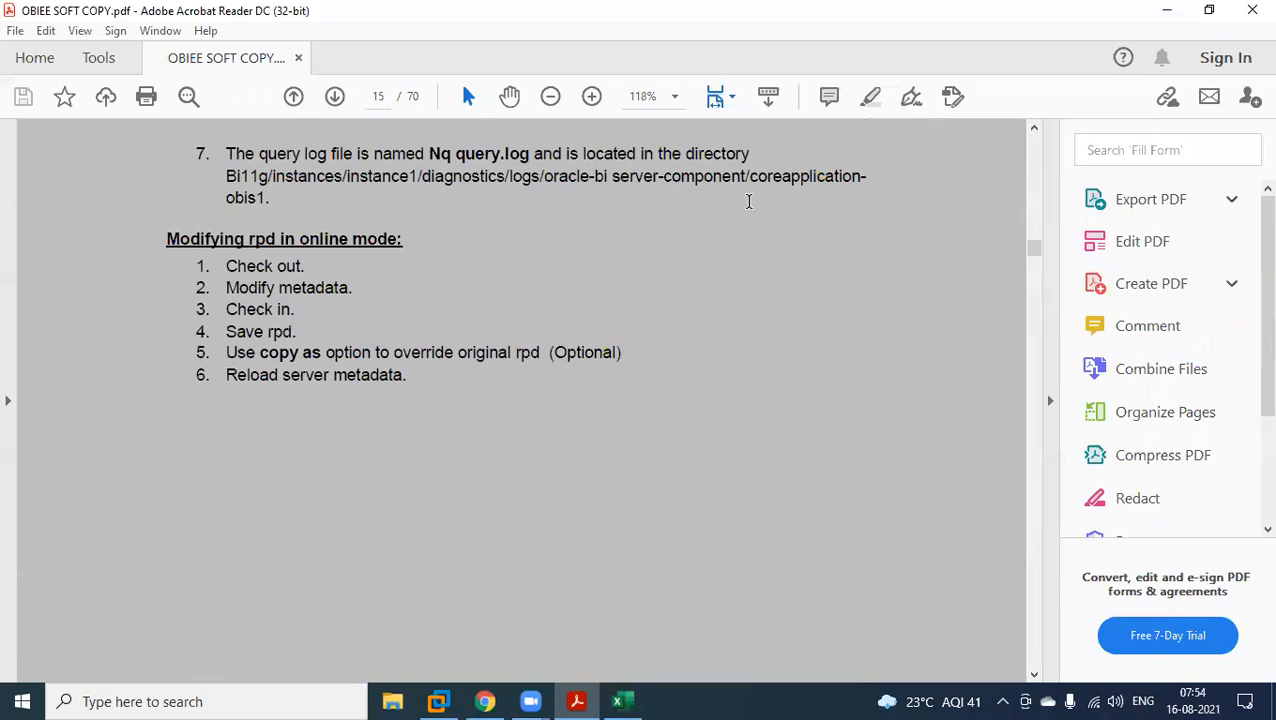
scroll(857, 180, "down", 8)
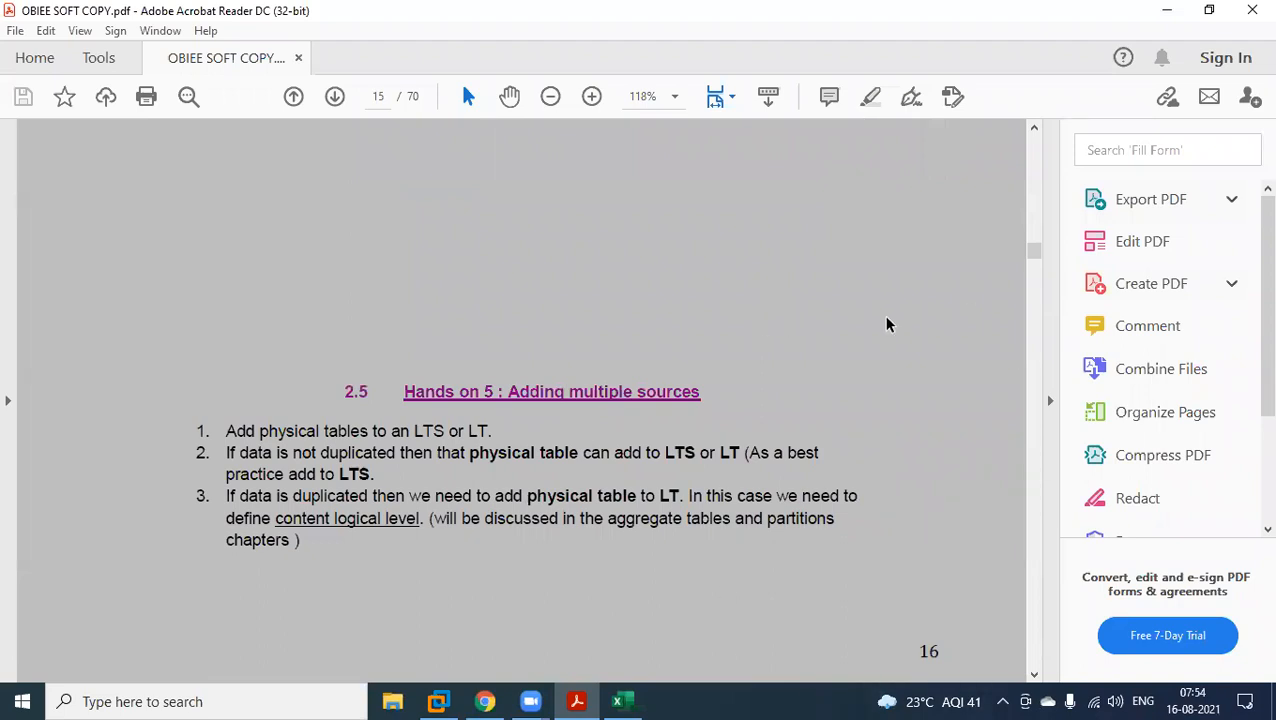
Switch to the Obiee 11g virtual machine and check the Interactive Dashboards page and the Restart All progress in Enterprise Manager.
mouse_move(438, 700)
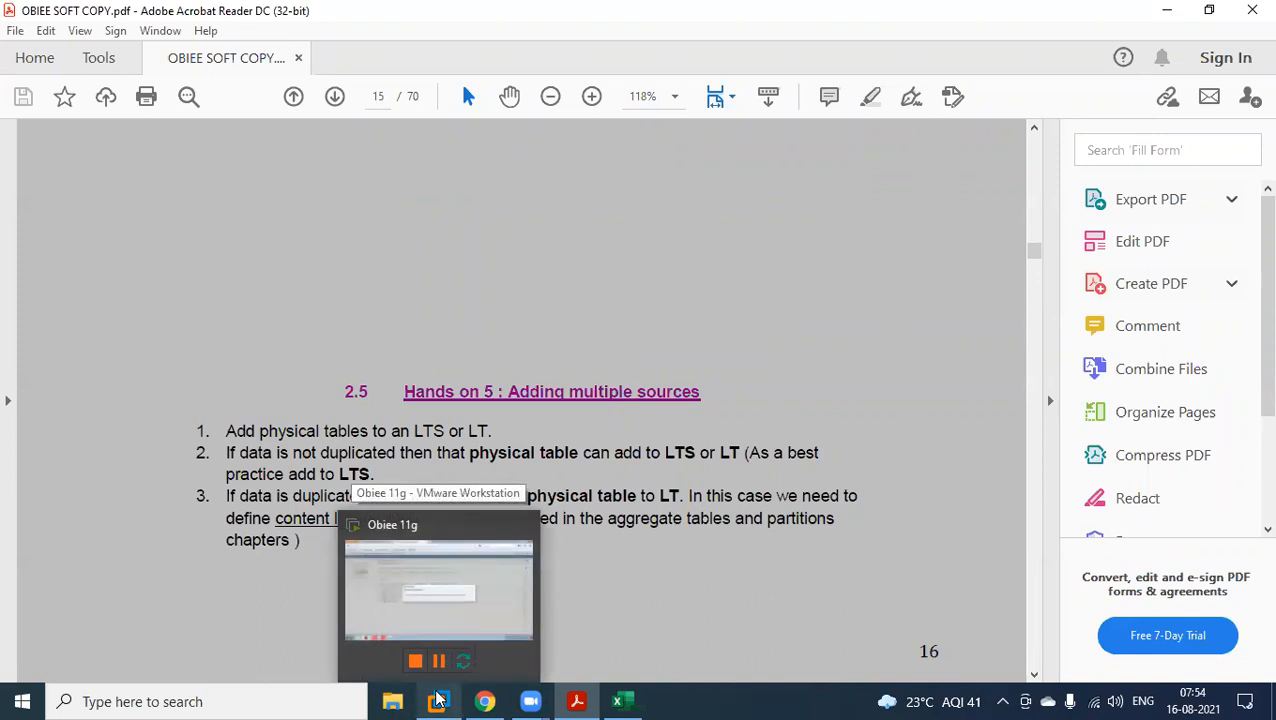
left_click(438, 700)
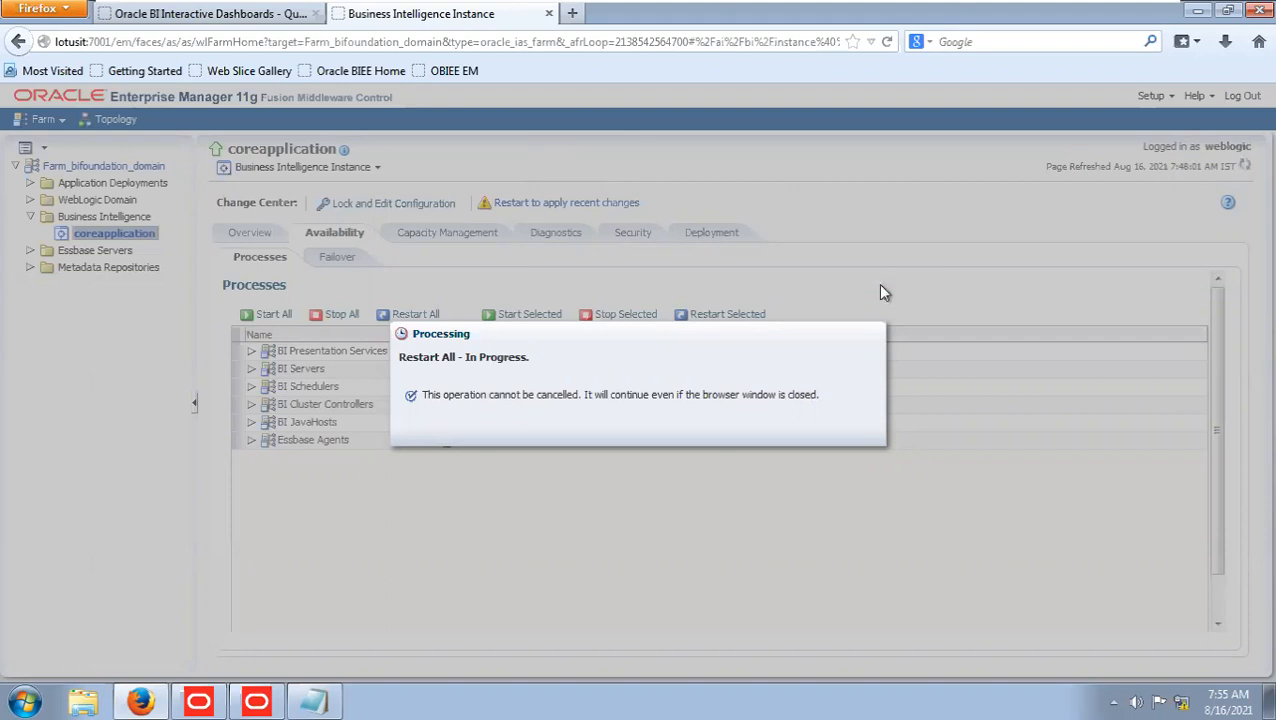
left_click(277, 15)
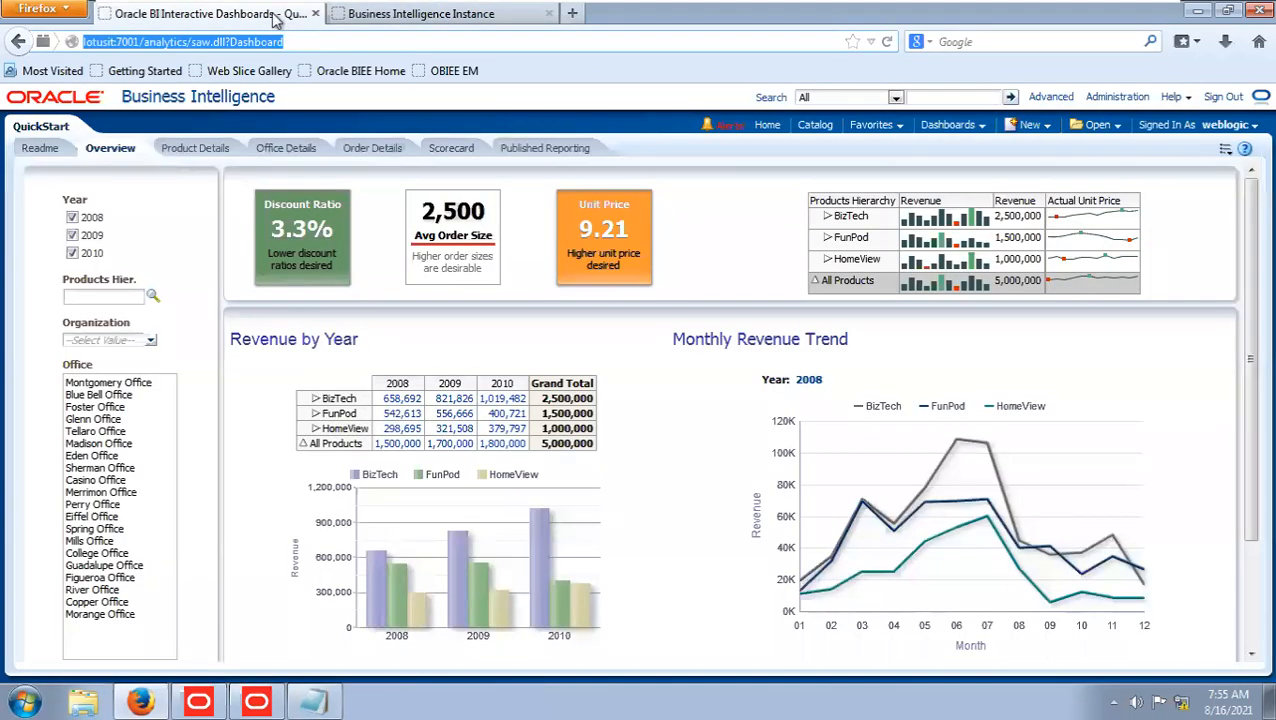
left_click(425, 15)
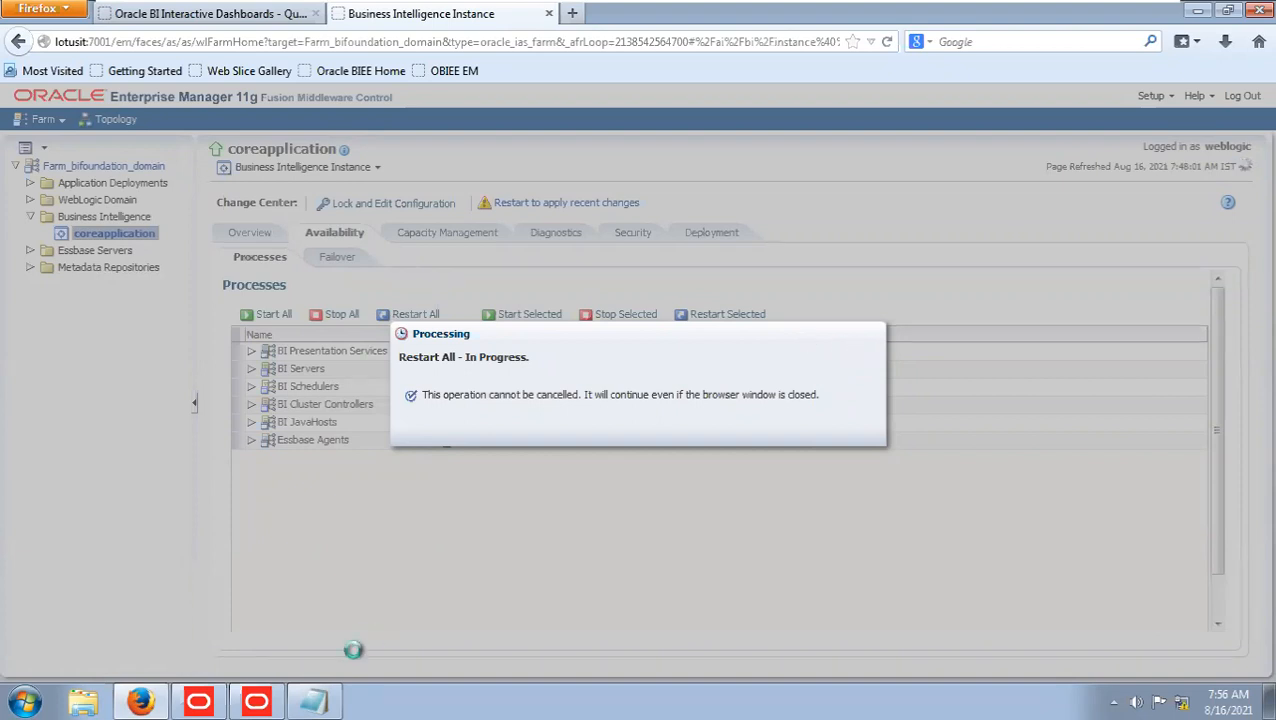
Switch to the Oracle BI Administration Tool and examine the MDS XML and Online ways of opening a repository without opening one.
left_click(250, 704)
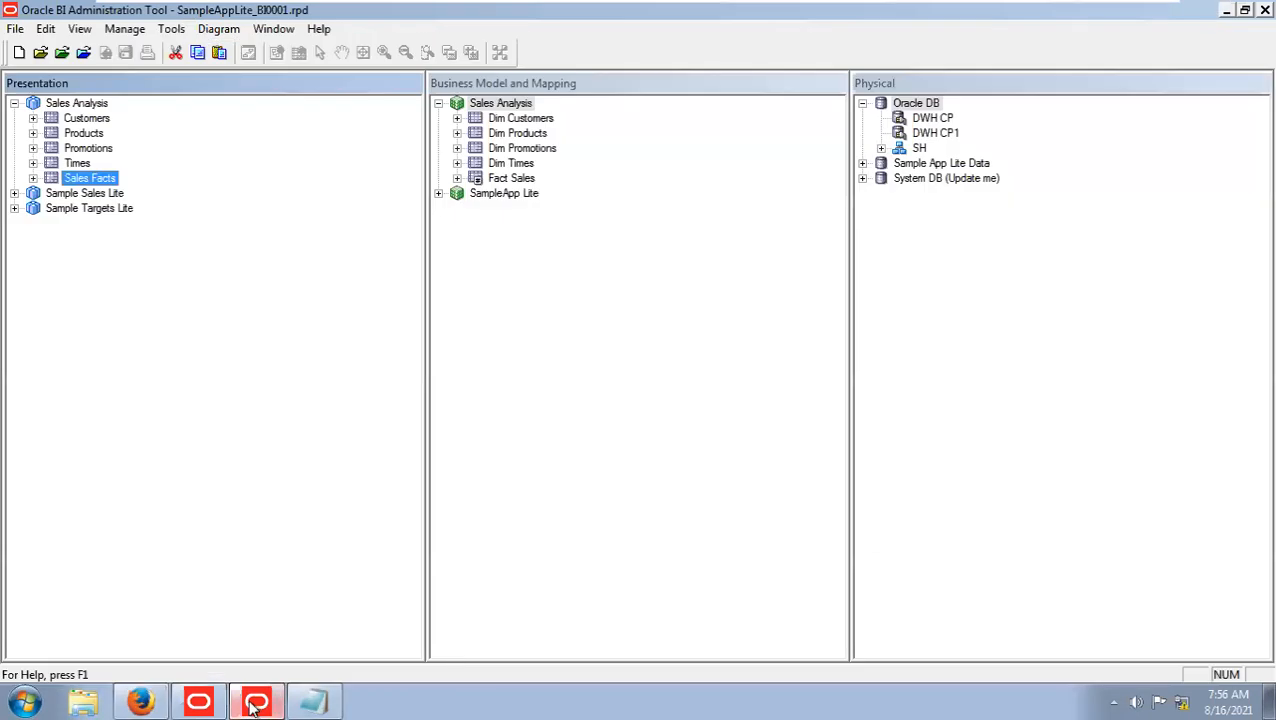
left_click(17, 29)
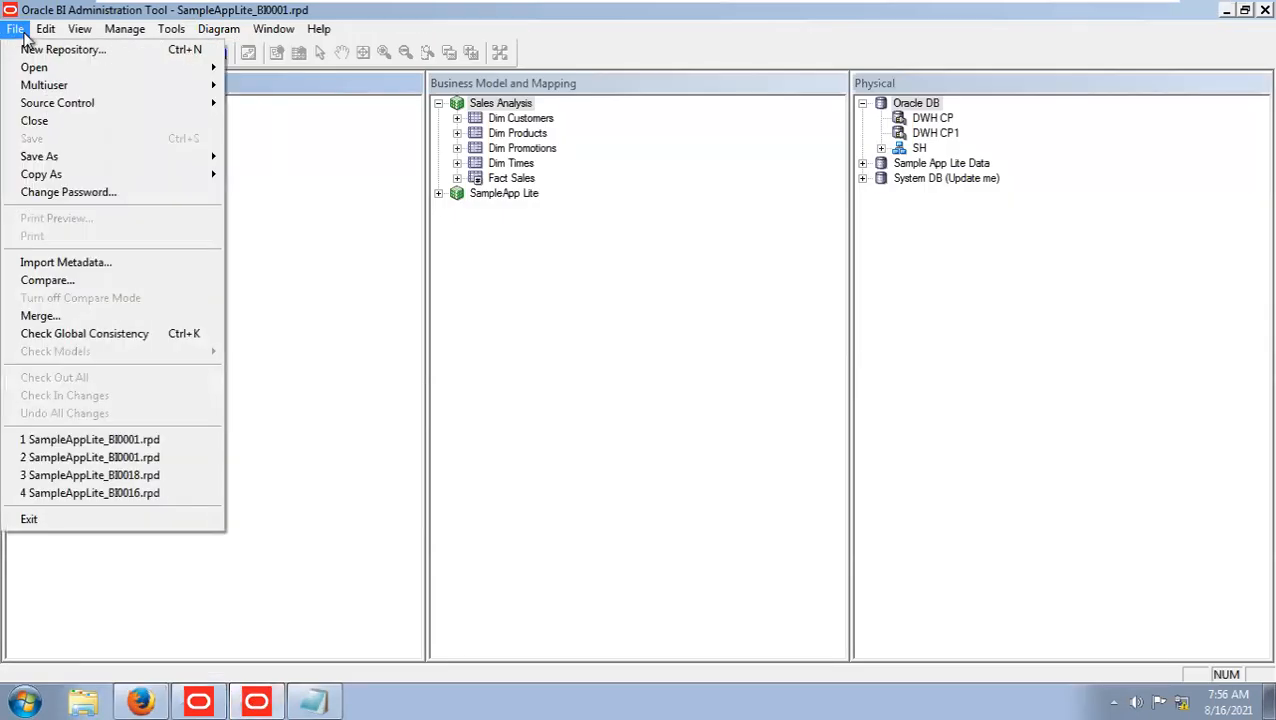
mouse_move(64, 77)
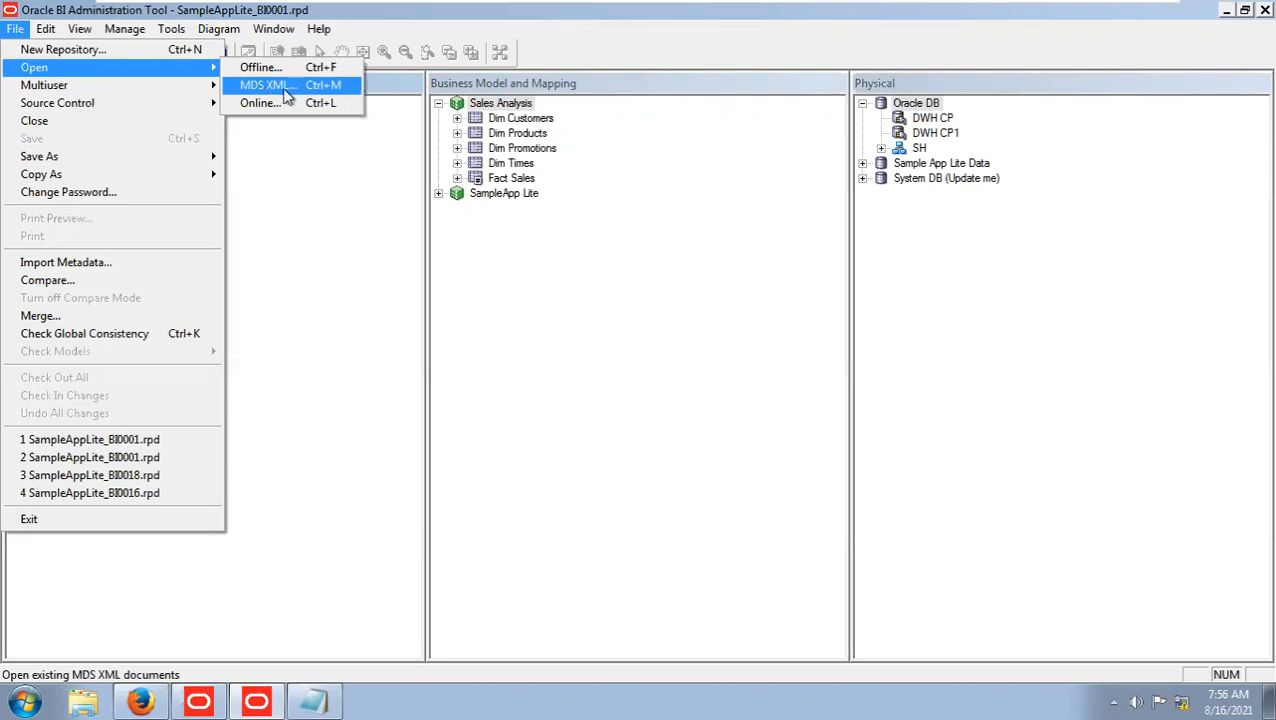
left_click(286, 88)
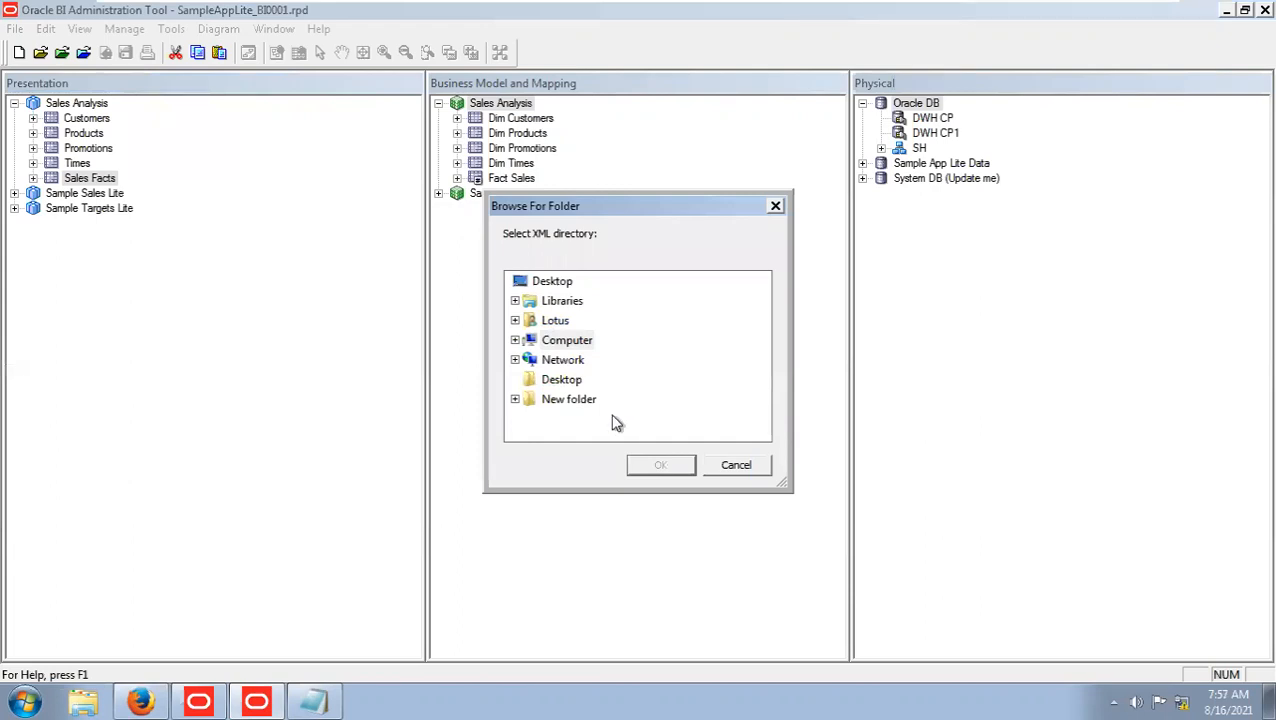
left_click(736, 467)
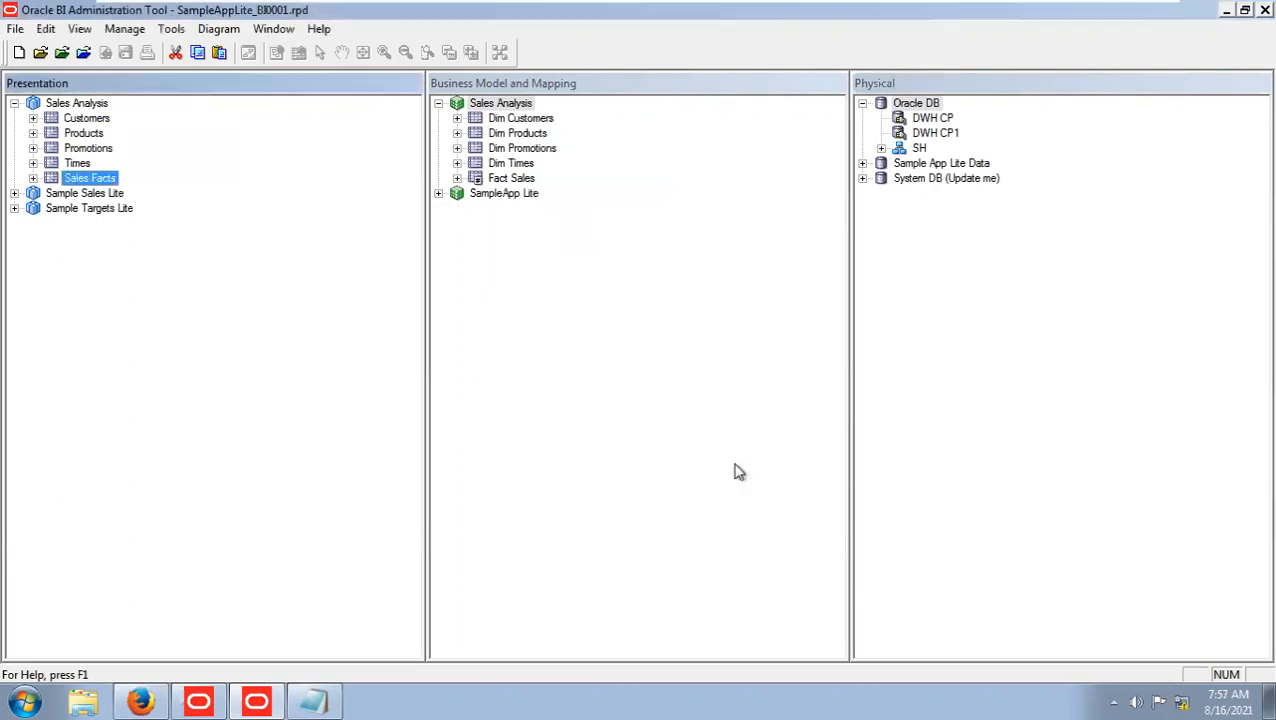
left_click(18, 30)
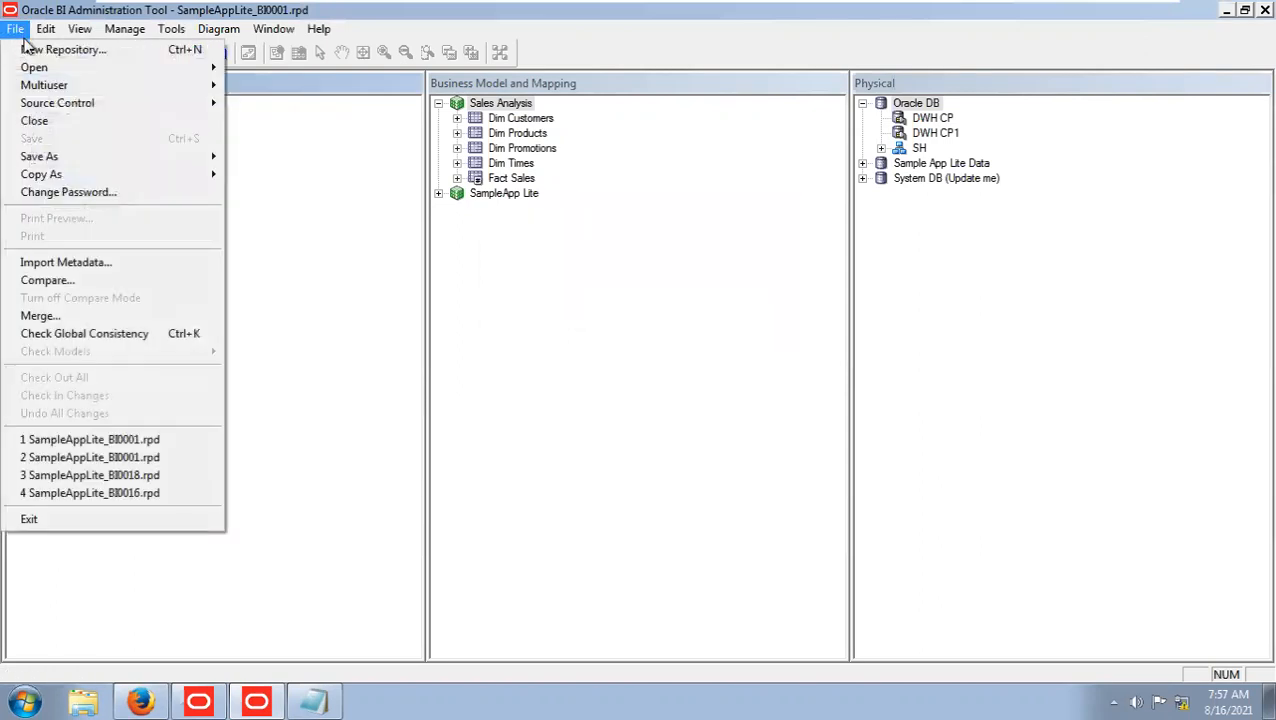
mouse_move(100, 68)
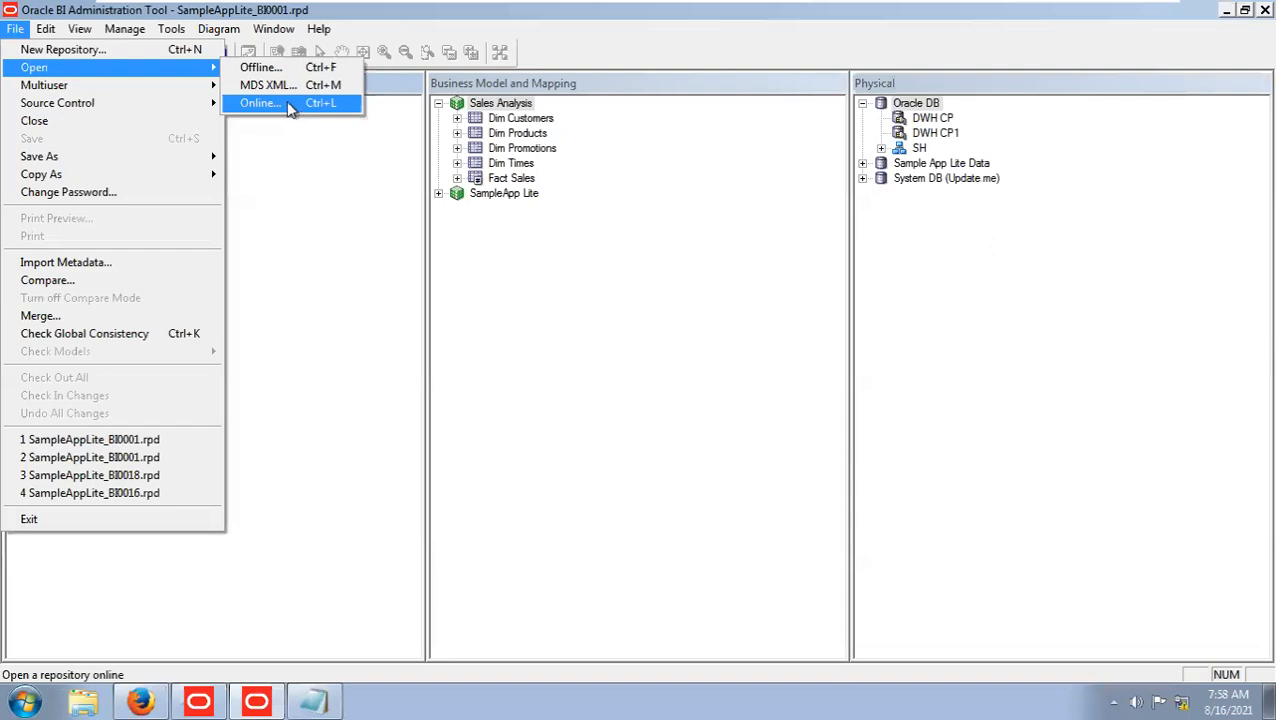
key("Escape")
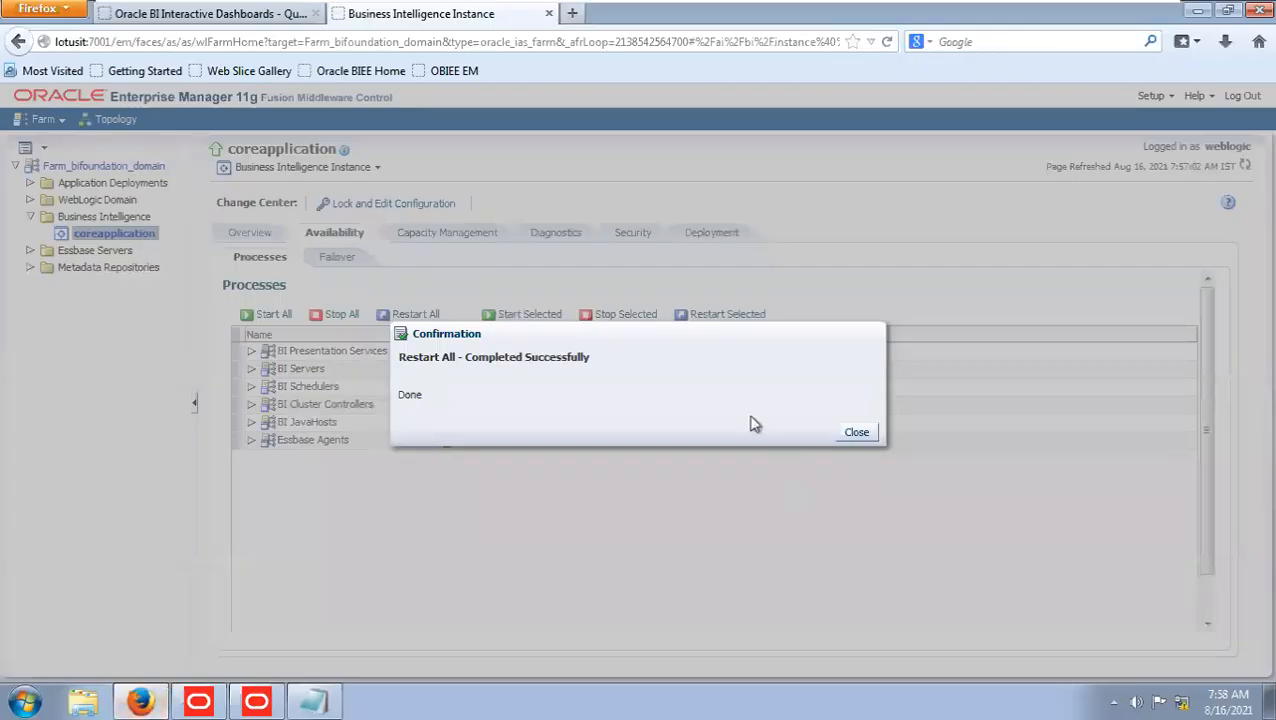
Return to Firefox, dismiss the Restart All confirmation, go to the Oracle BI home page and sign in again with the account password.
left_click(851, 433)
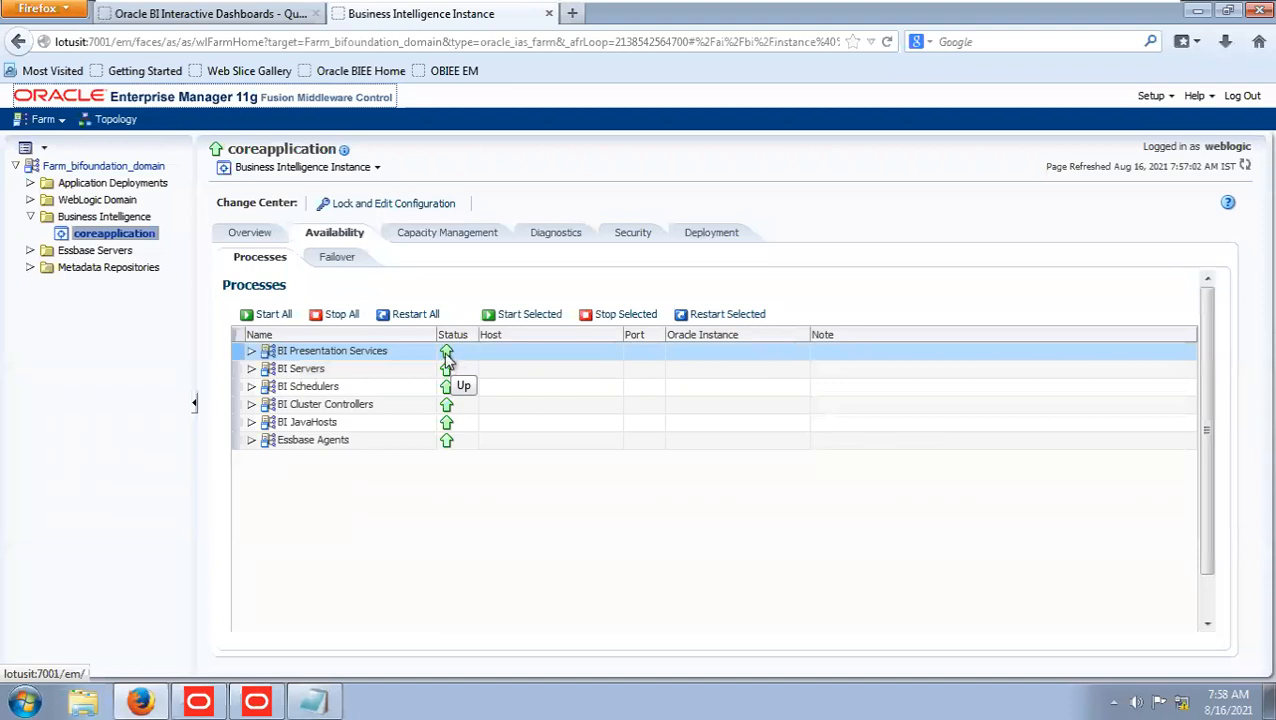
left_click(326, 12)
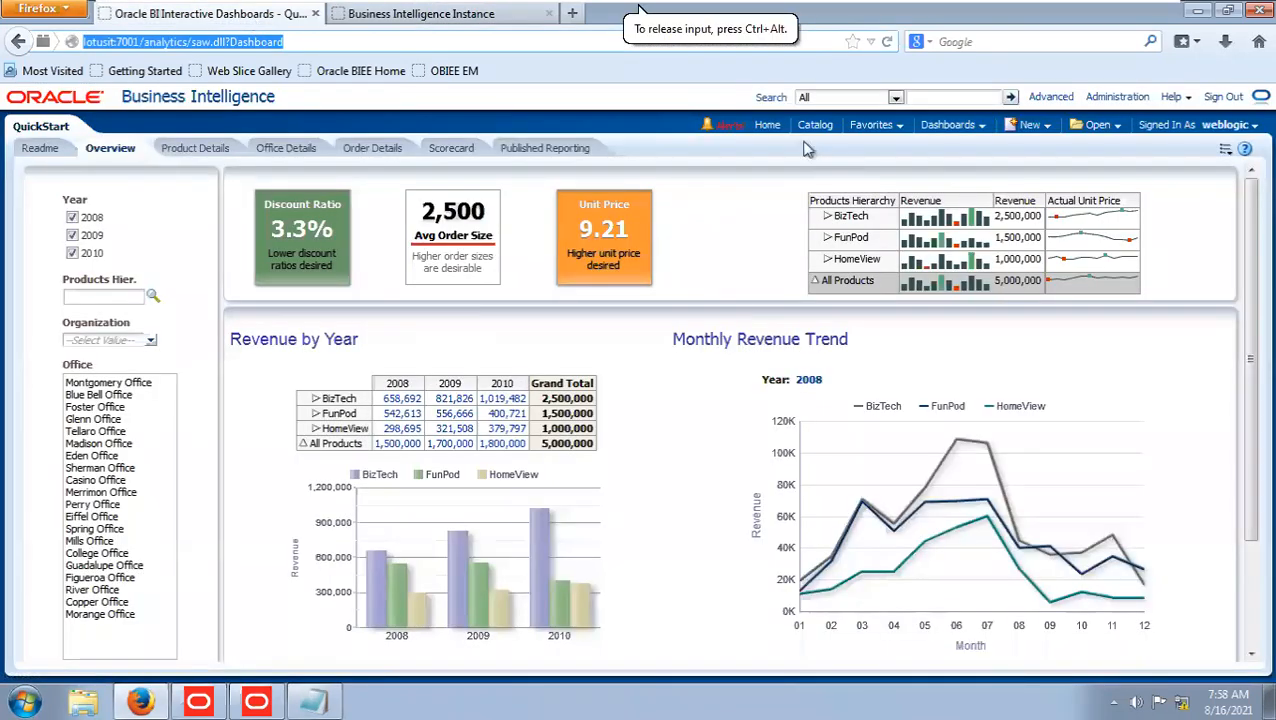
left_click(768, 126)
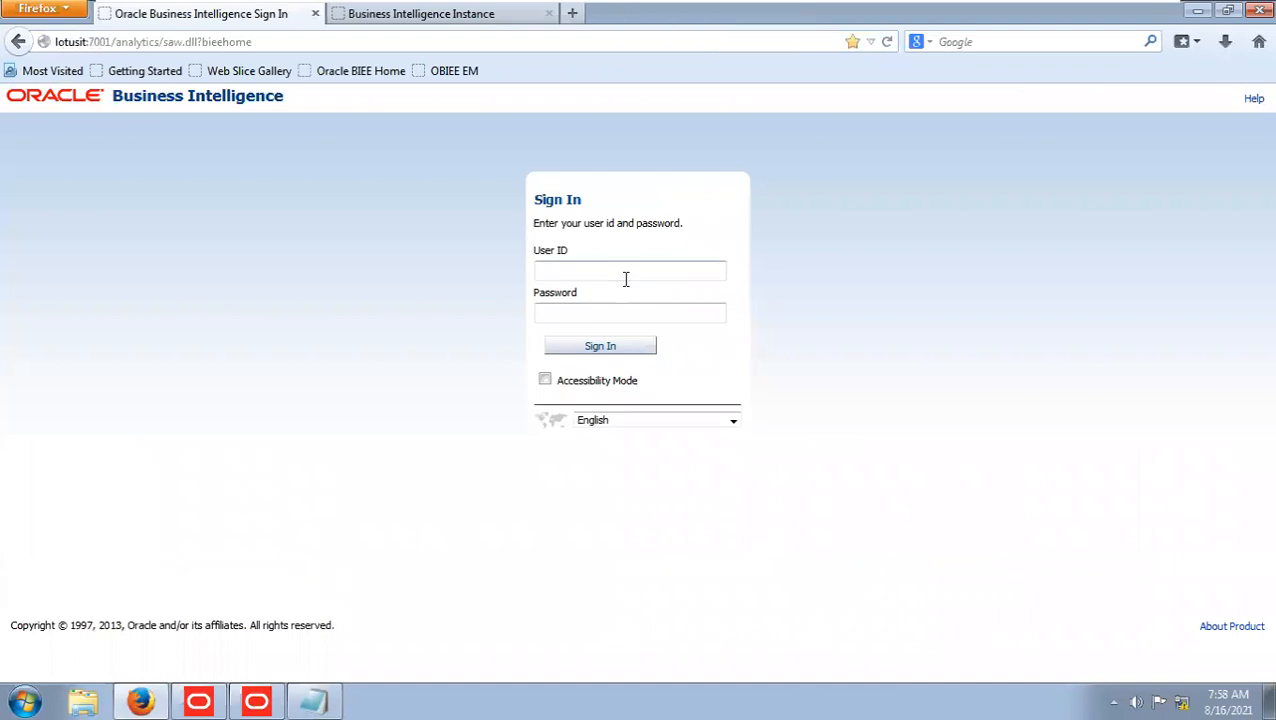
key("Tab")
type("welcome1")
key("Return")
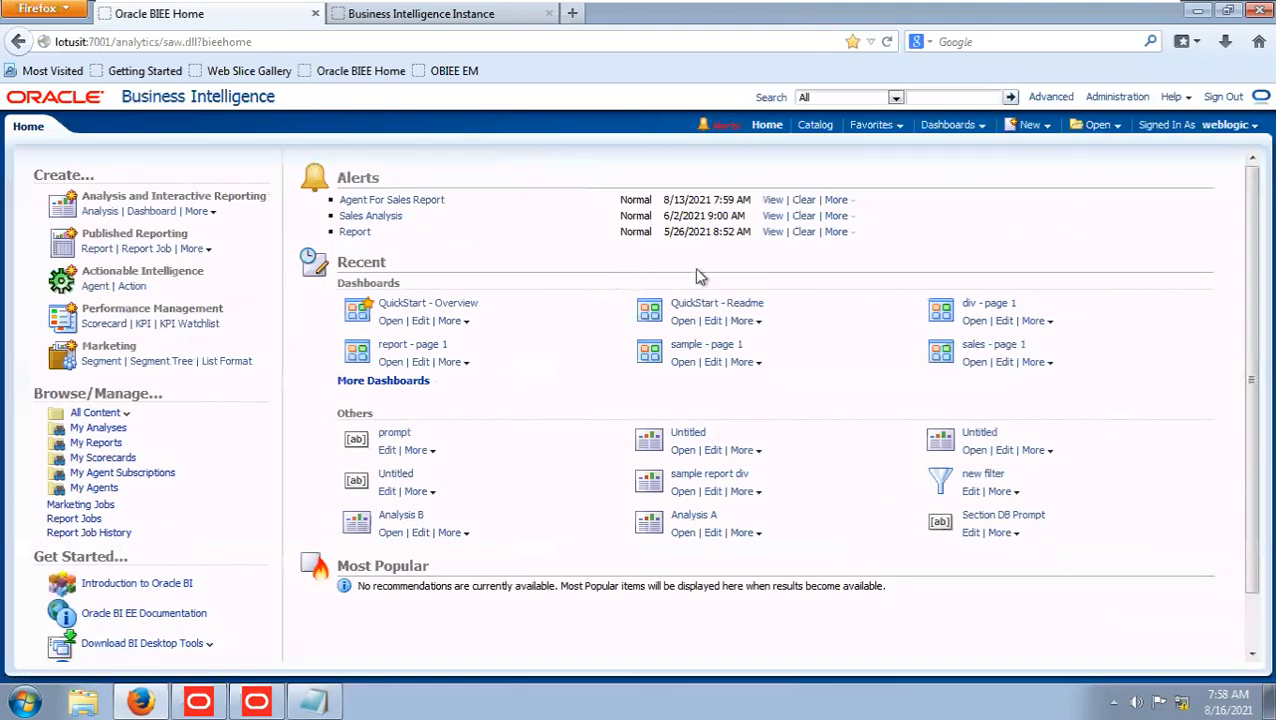
Create a new analysis based on the Sales Analysis subject area.
left_click(1038, 128)
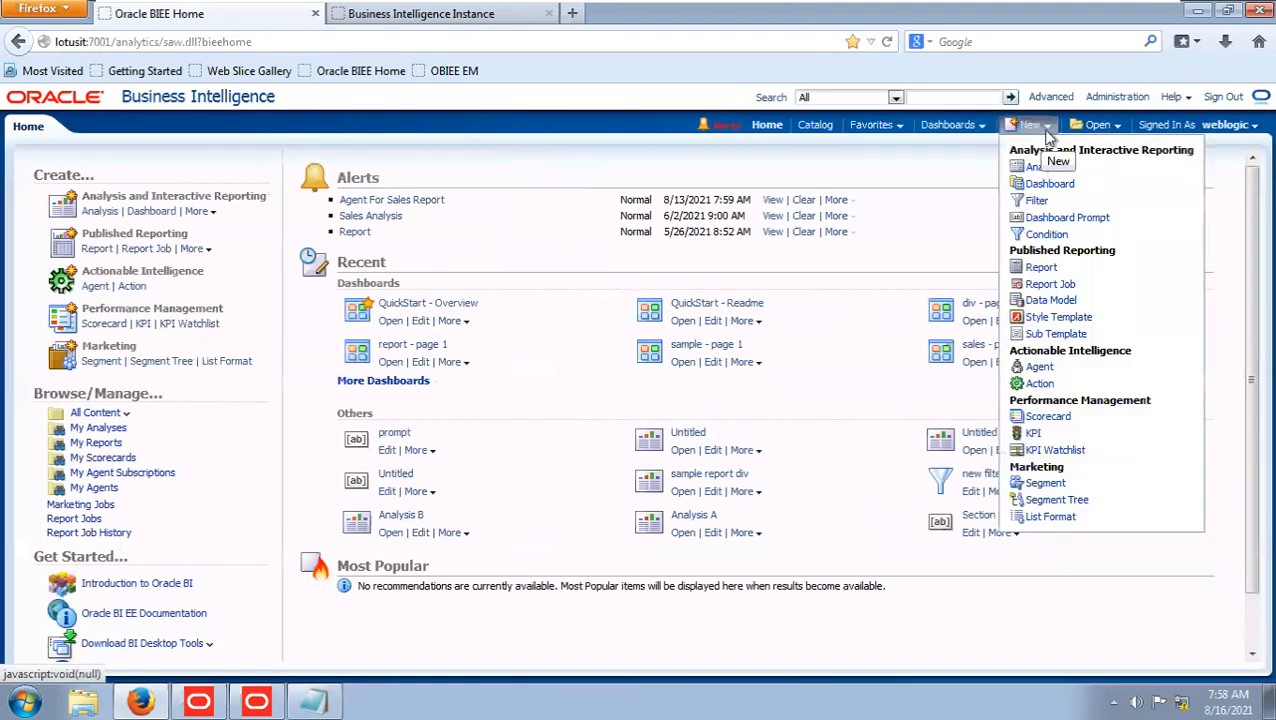
left_click(1045, 169)
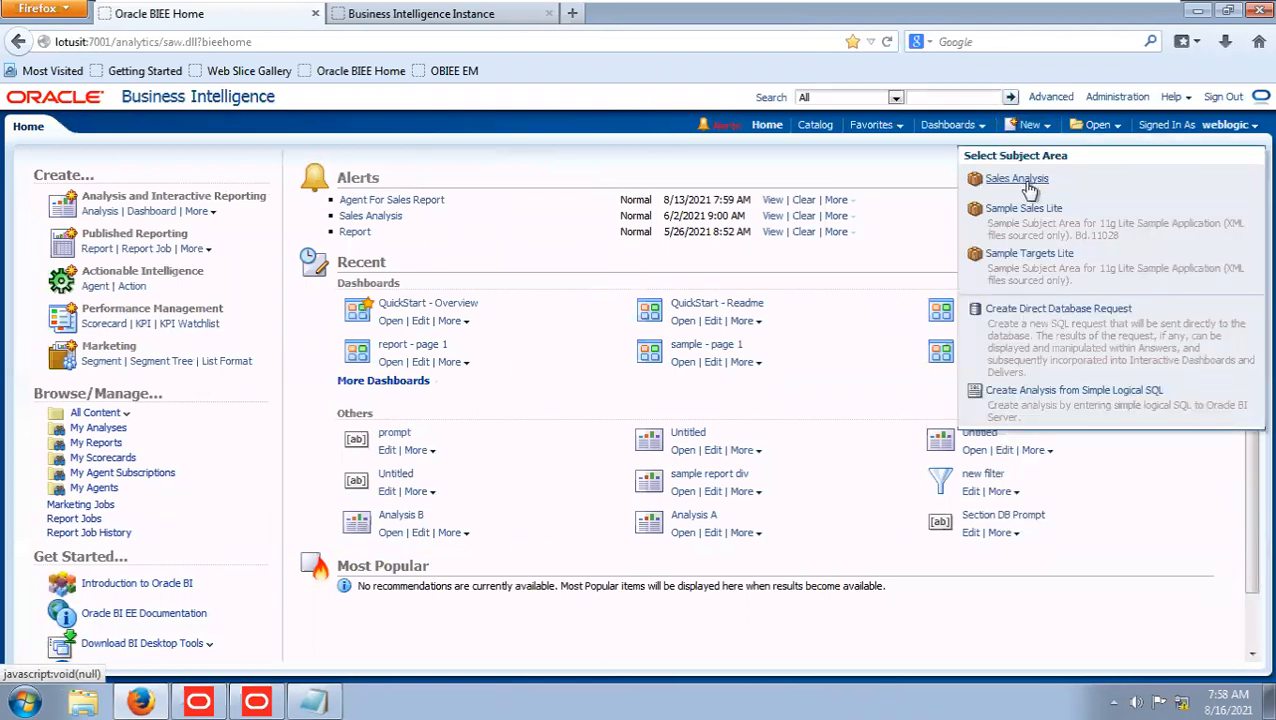
left_click(1031, 180)
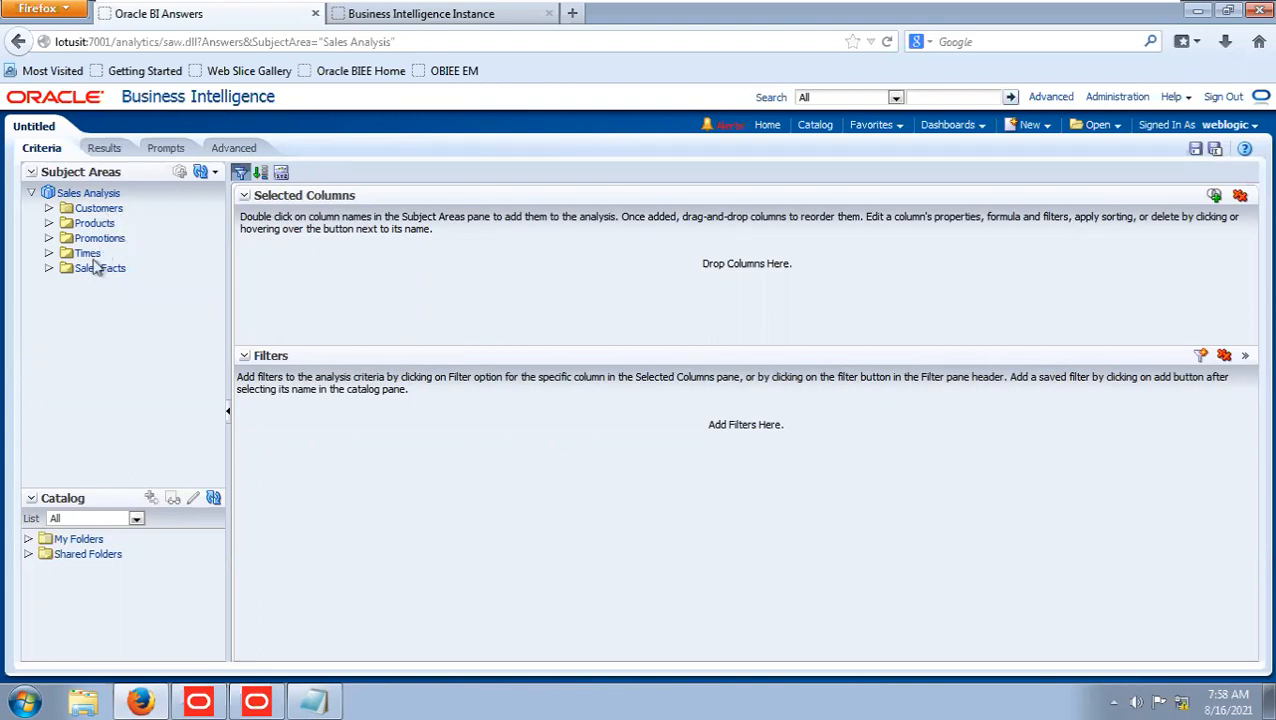
Switch to the Administration Tool and go through the Sales Analysis presentation tables Customers, Products, Promotions, Times and Sales Facts to compare them with the analysis.
left_click(256, 701)
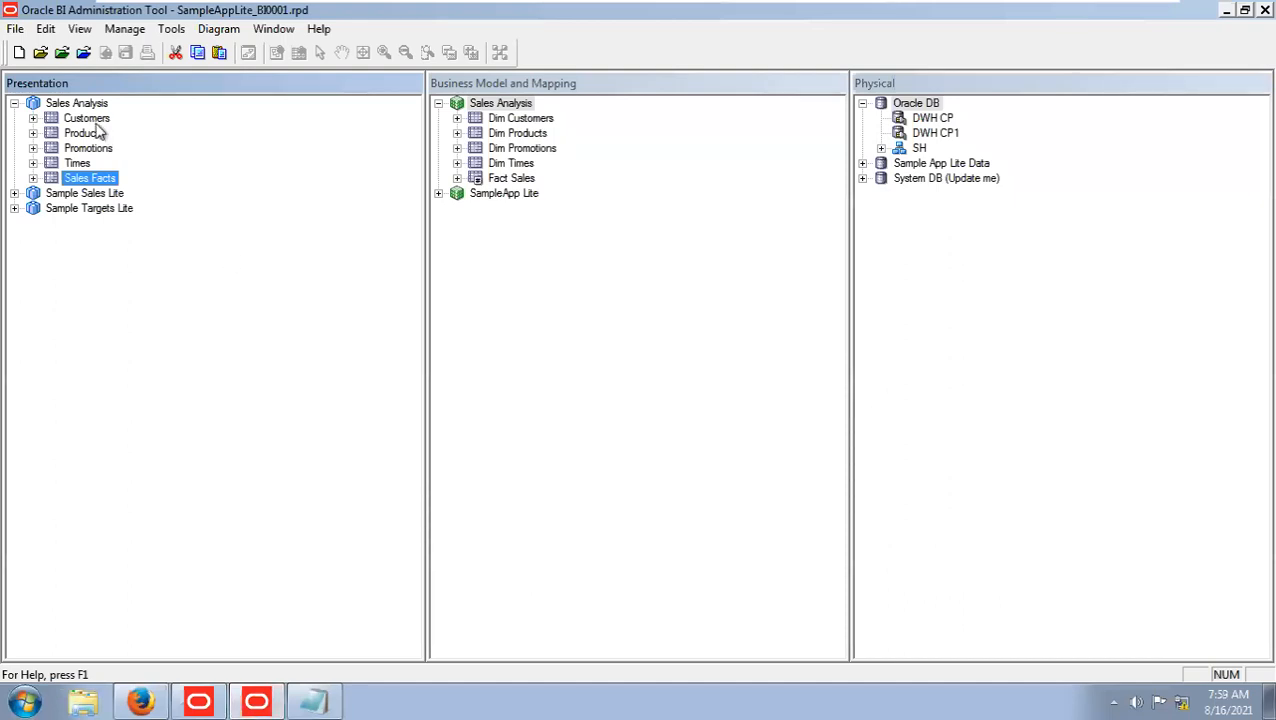
left_click(97, 120)
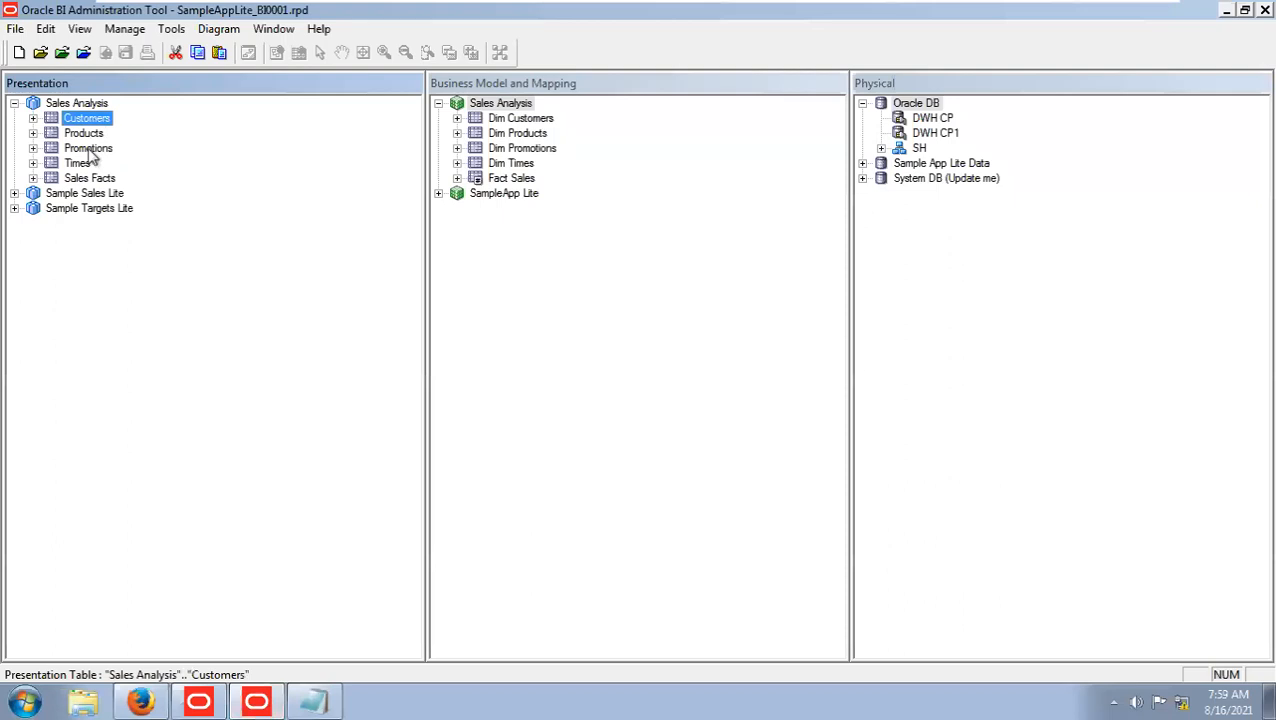
left_click(88, 105)
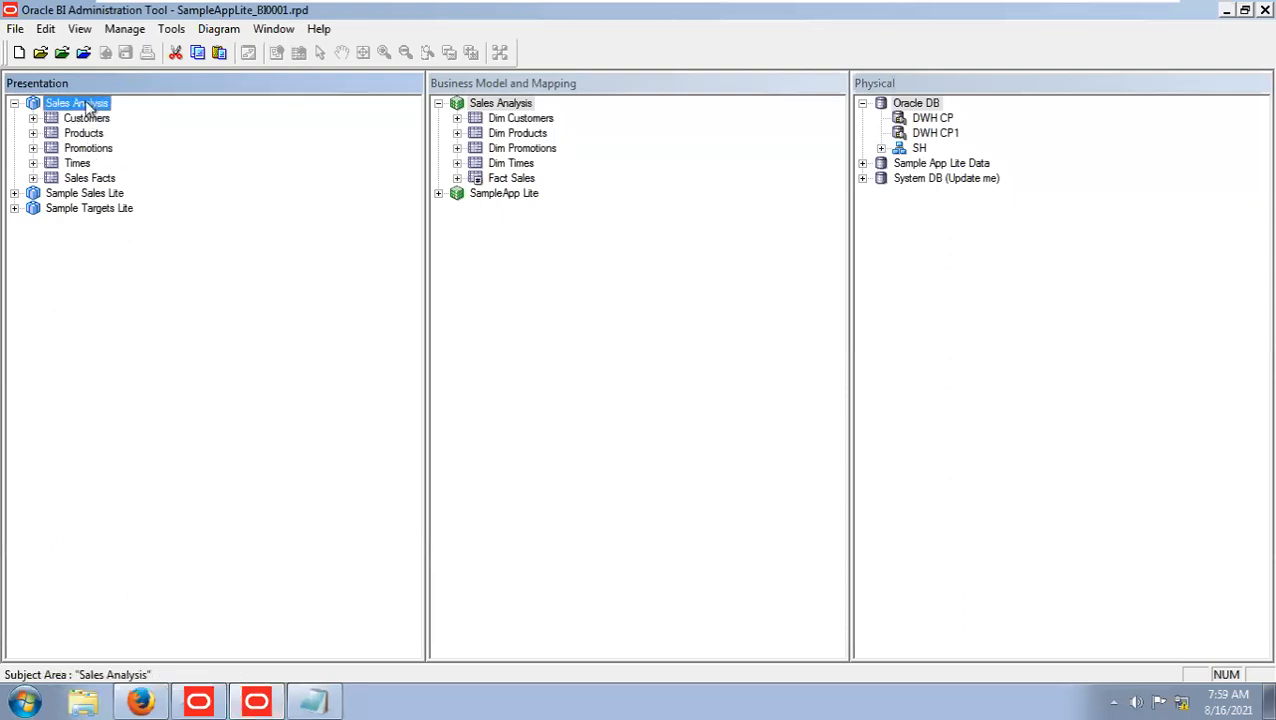
left_click(92, 120)
left_click(88, 134)
left_click(88, 150)
left_click(84, 164)
left_click(84, 180)
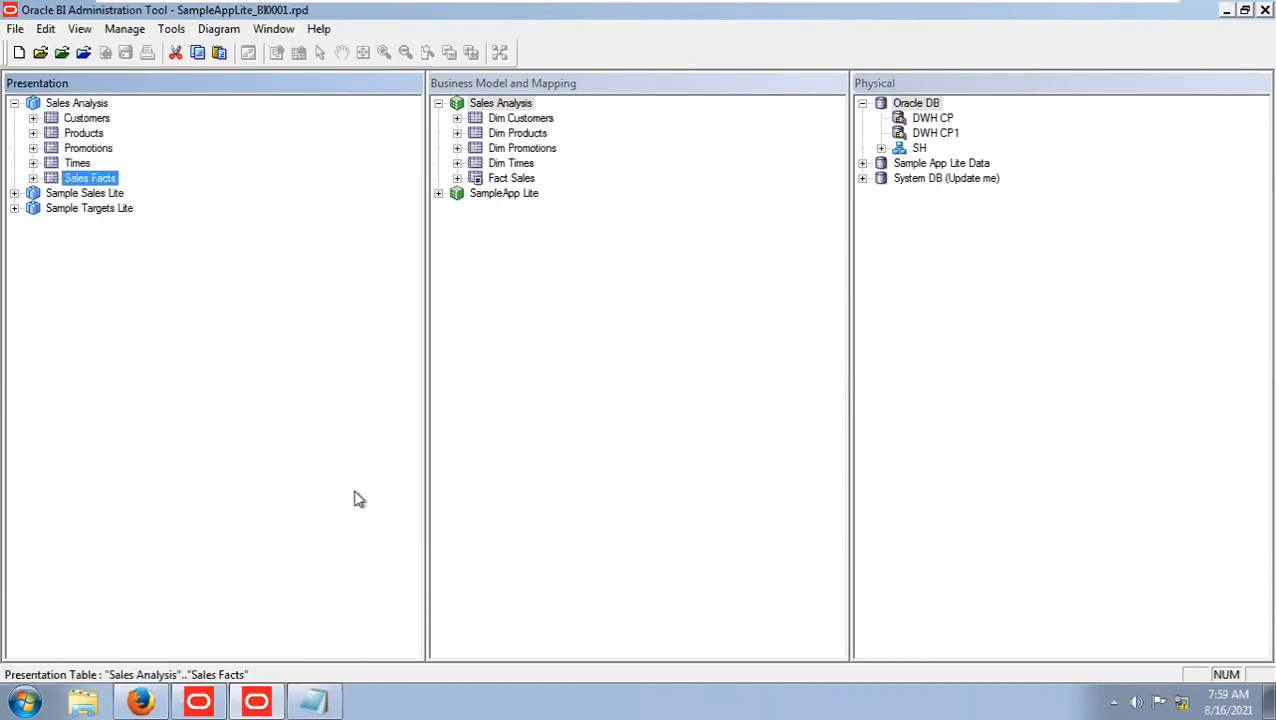
Back in the Firefox analysis, add Calendar Year from Times and Amount Sold and Quantity Sold from Sales Facts as selected columns.
left_click(141, 703)
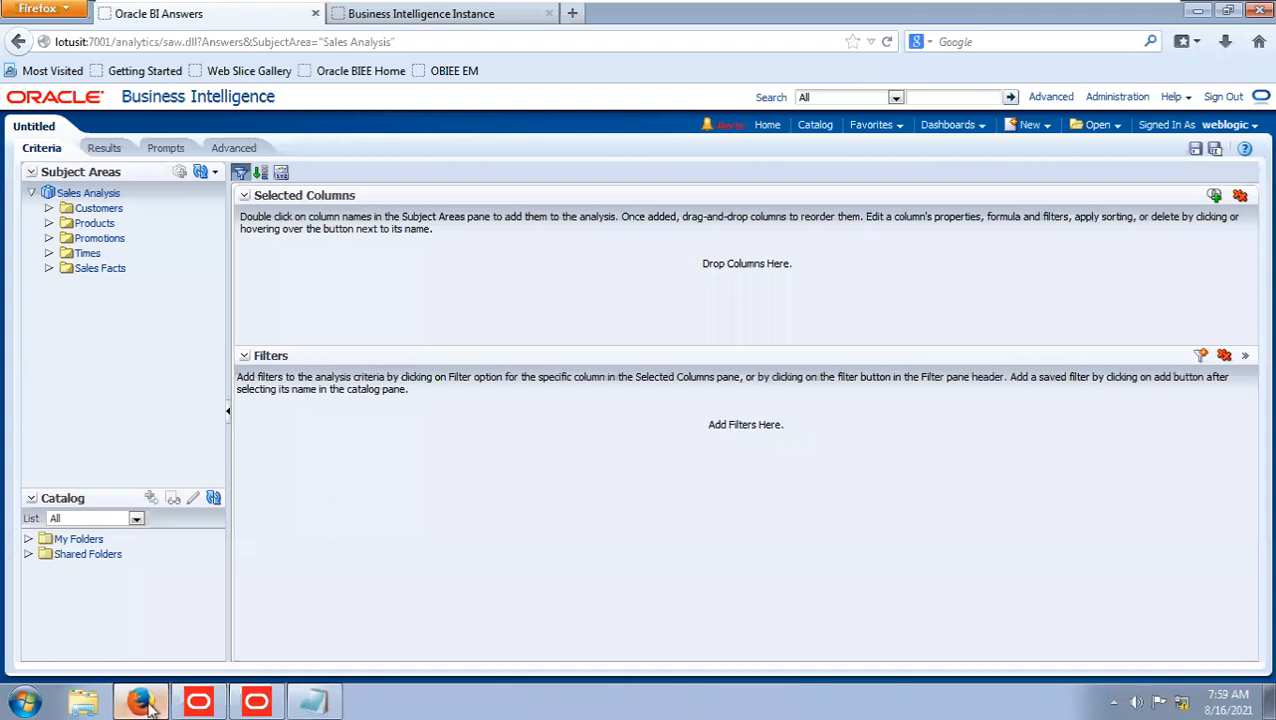
left_click(49, 253)
left_click(139, 391)
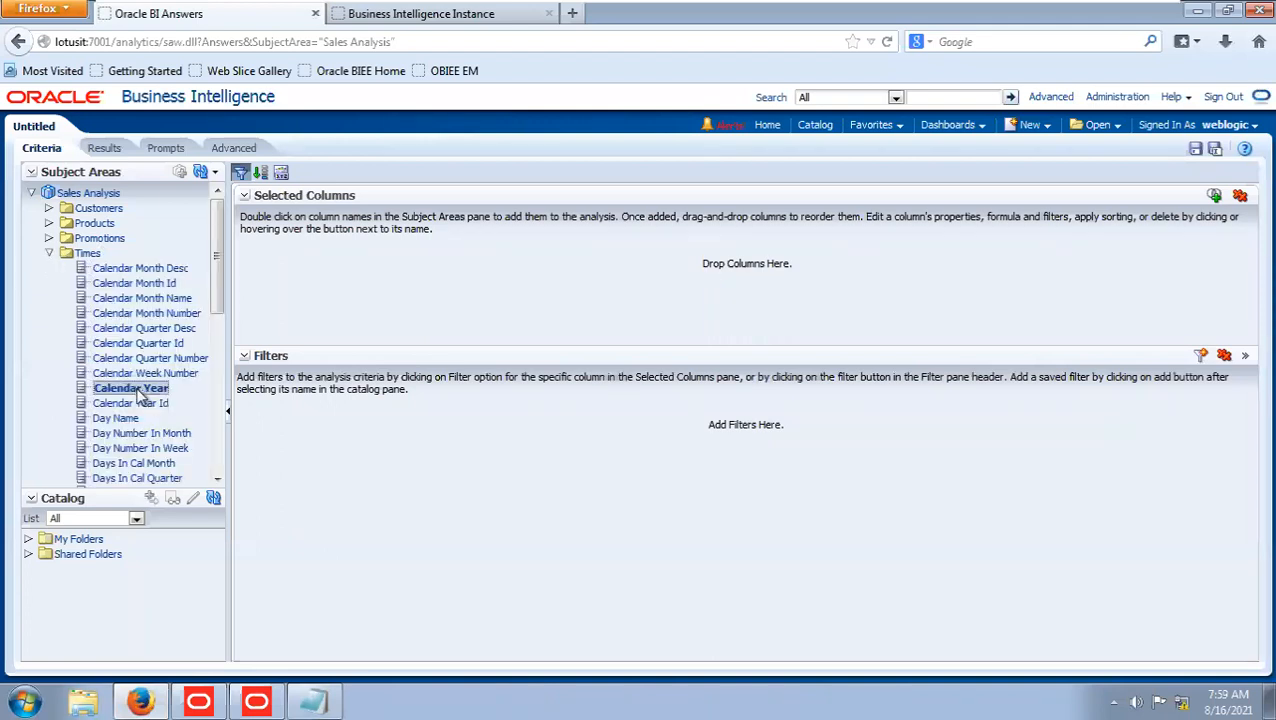
double_click(139, 393)
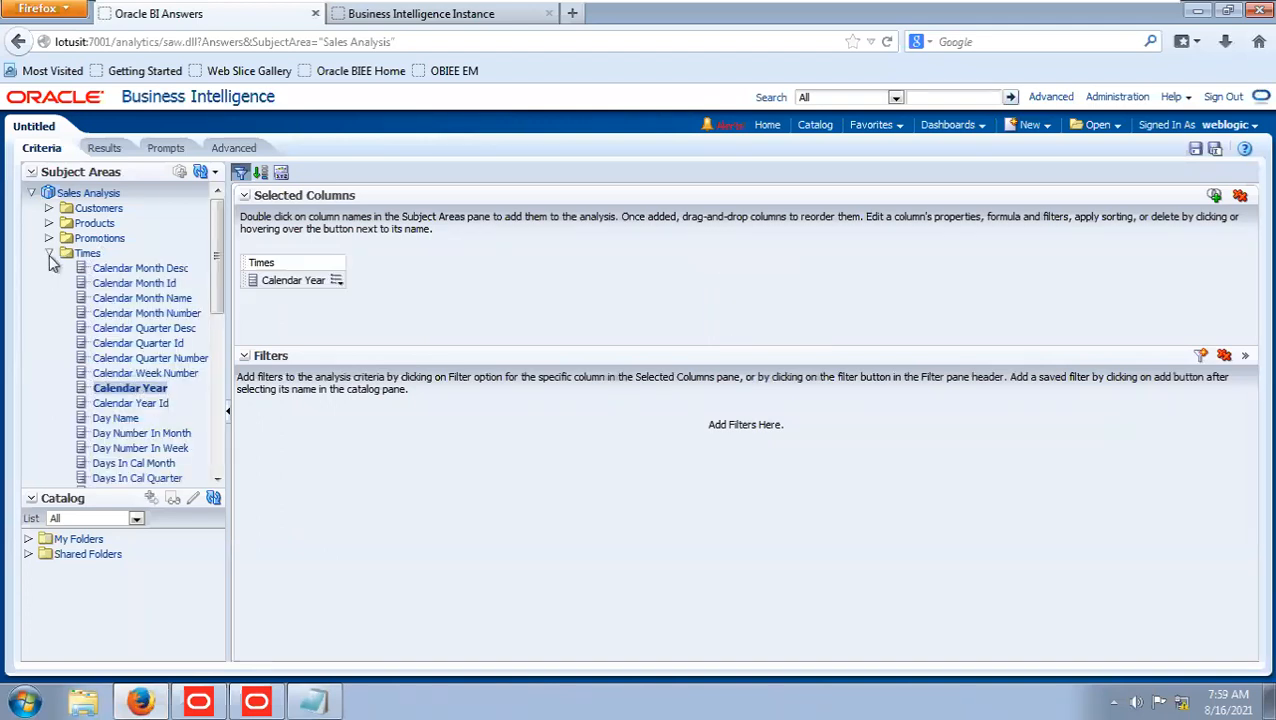
left_click(49, 254)
left_click(49, 268)
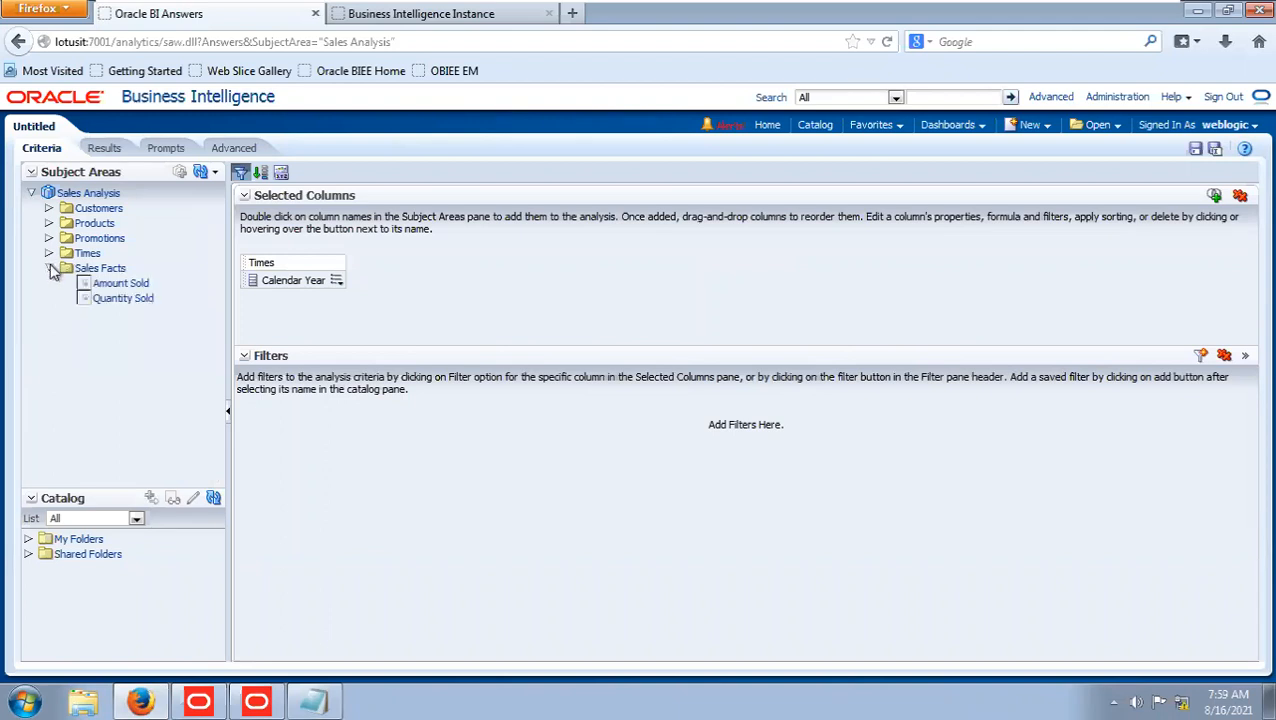
double_click(120, 285)
double_click(123, 298)
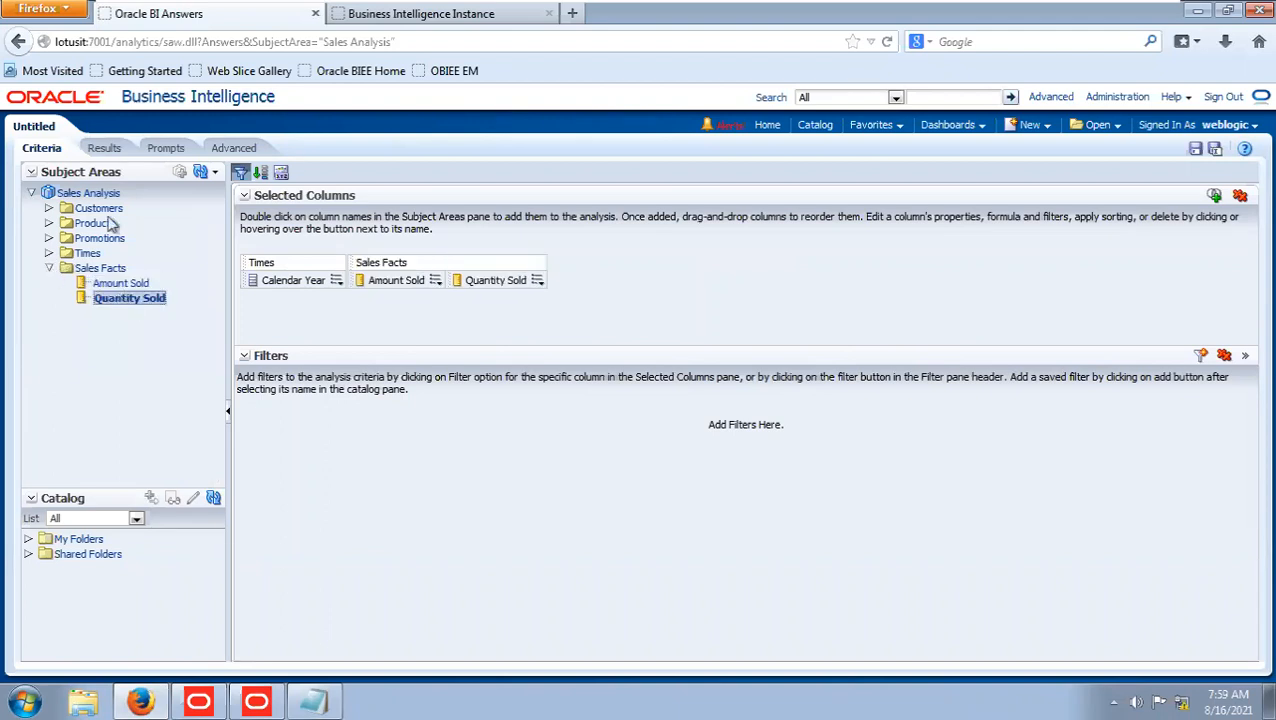
Display the results table of the analysis and return to its criteria.
left_click(104, 148)
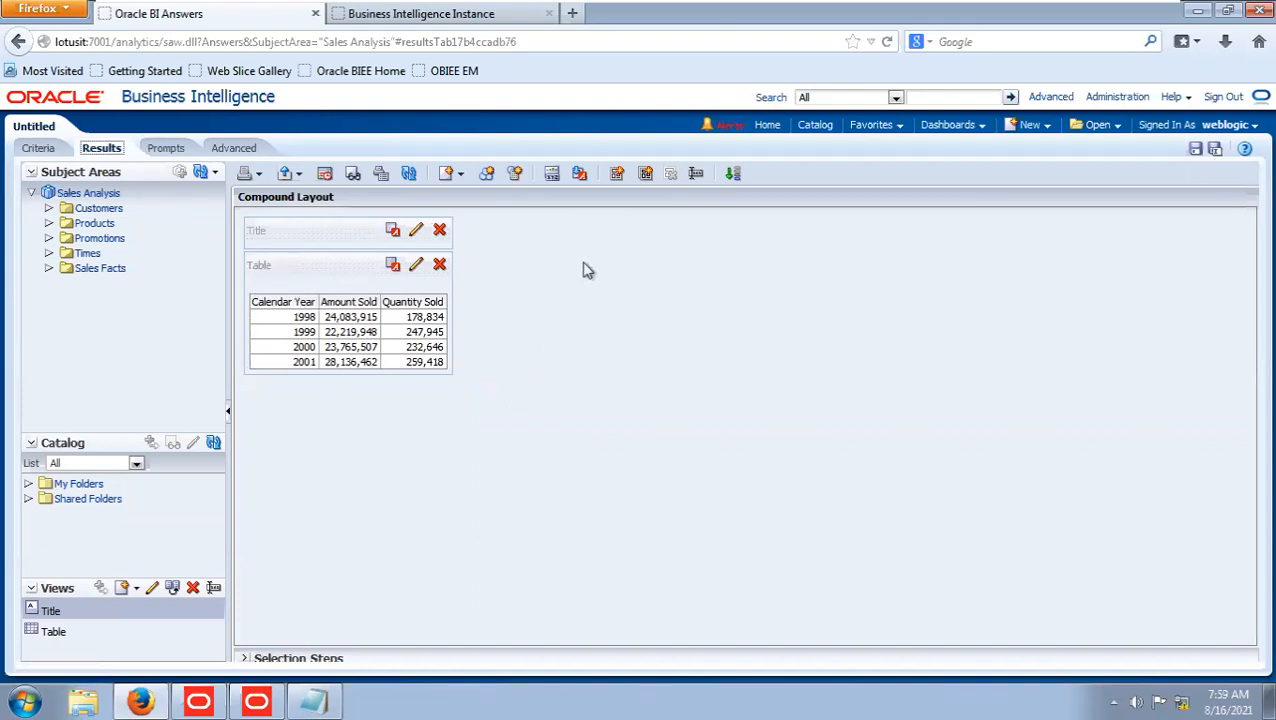
left_click(43, 150)
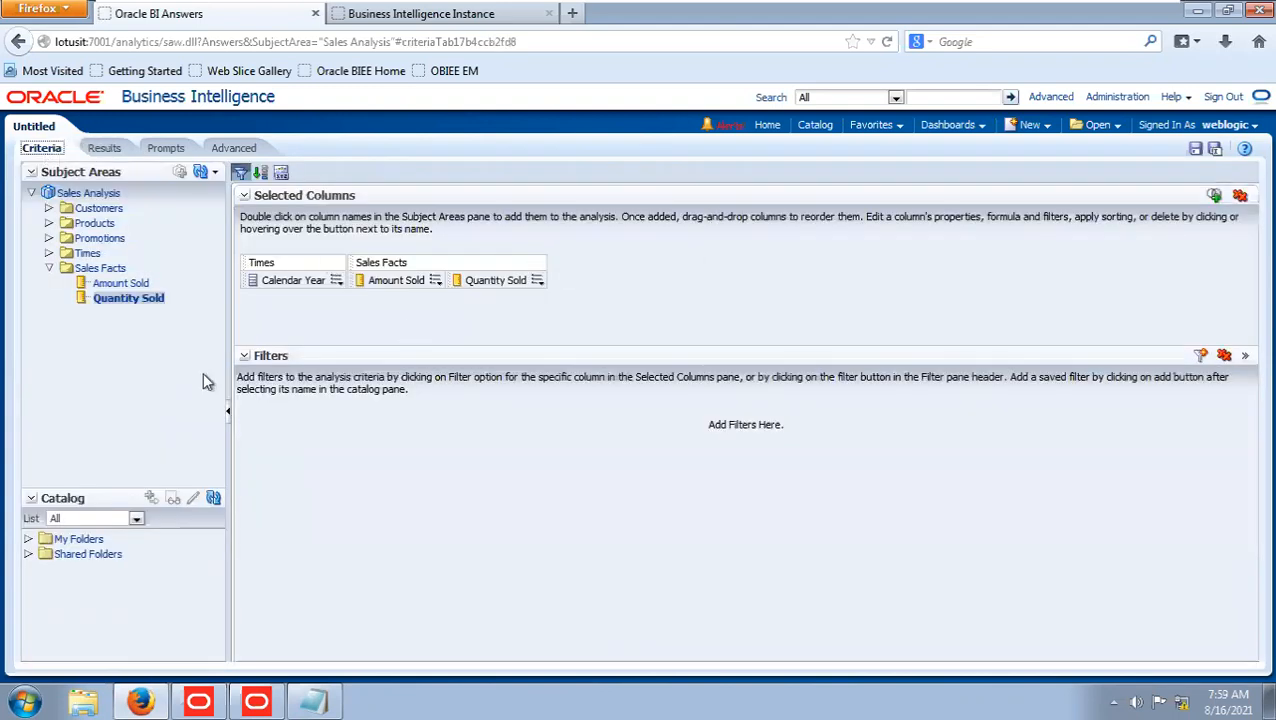
Switch to the Administration Tool and open the coreapplication_OH924177289 repository online, entering the repository password and the Weblogic user's password.
left_click(256, 700)
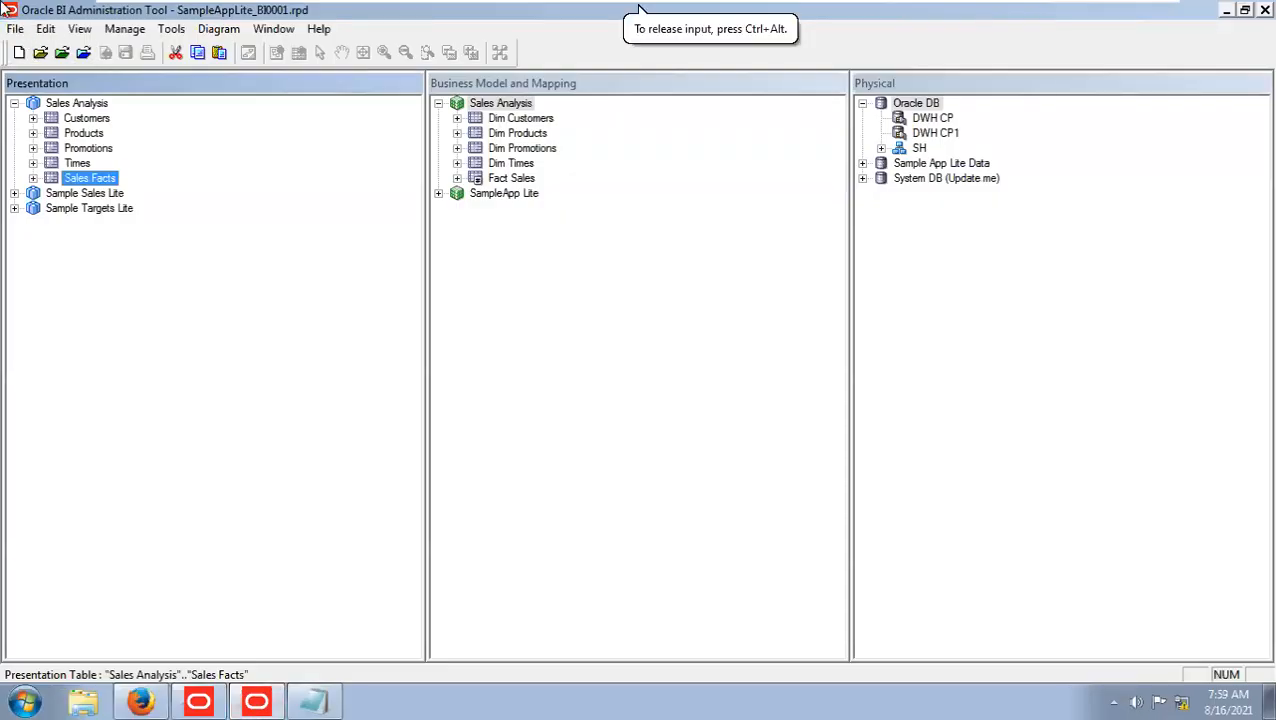
left_click(15, 28)
mouse_move(92, 72)
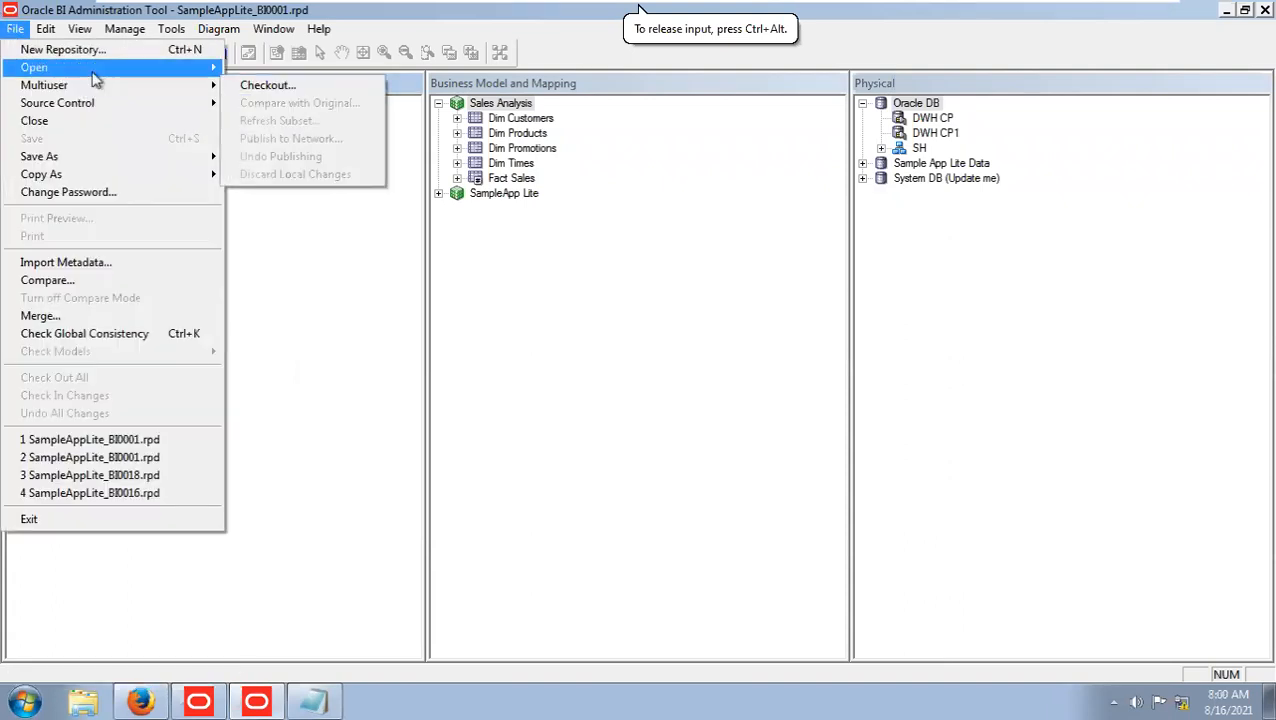
left_click(265, 104)
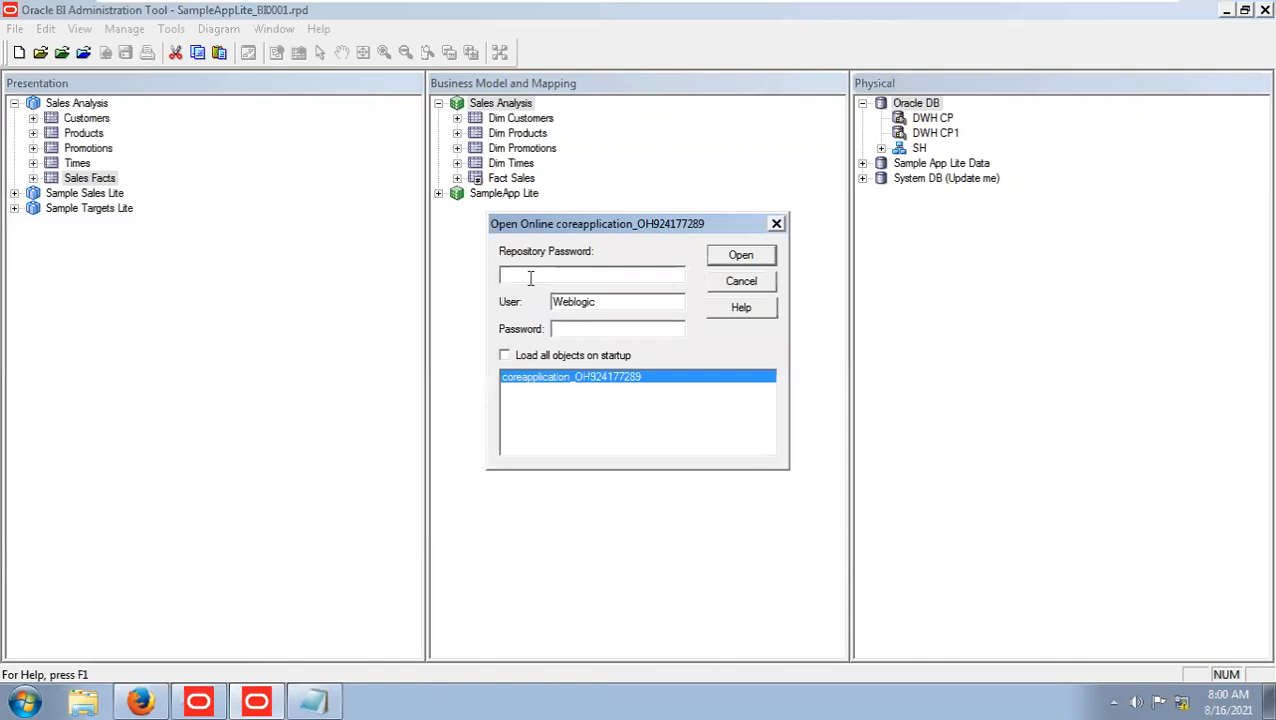
type("Ad")
key("Tab")
key("Tab")
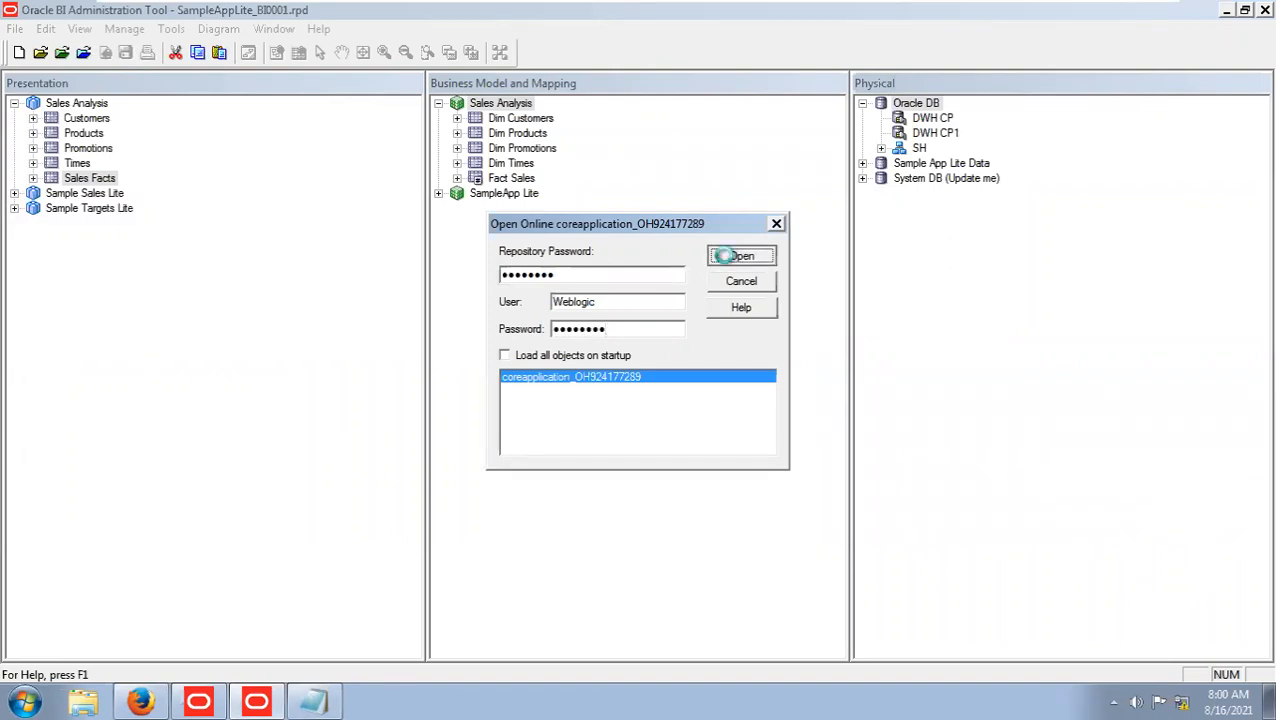
left_click(725, 254)
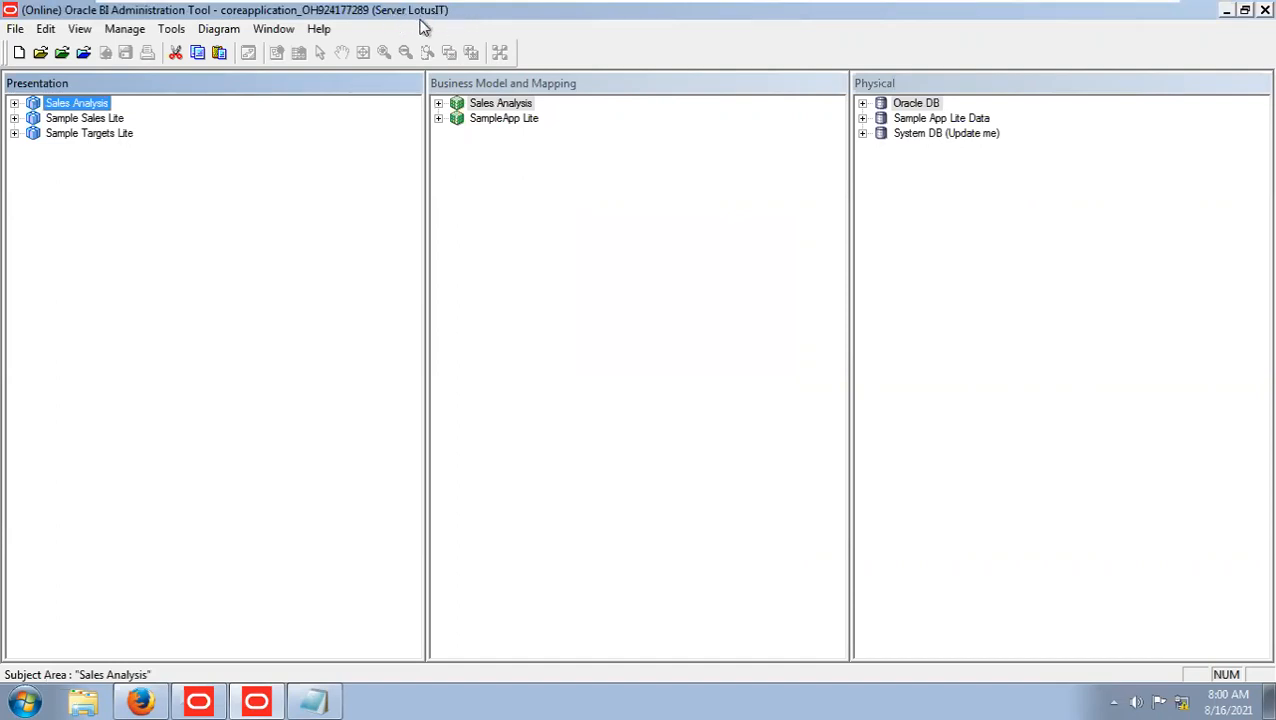
Expand the Sales Analysis subject area in the Presentation layer and check it out to edit its properties.
left_click(14, 103)
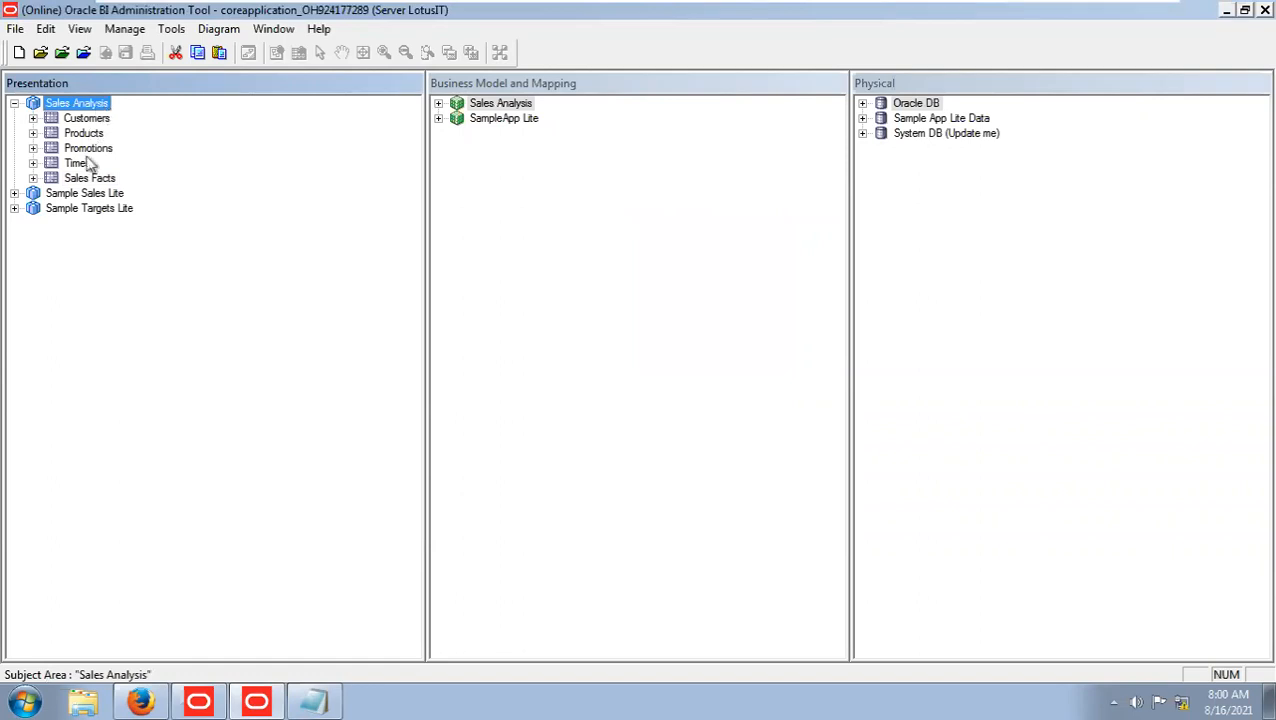
double_click(99, 103)
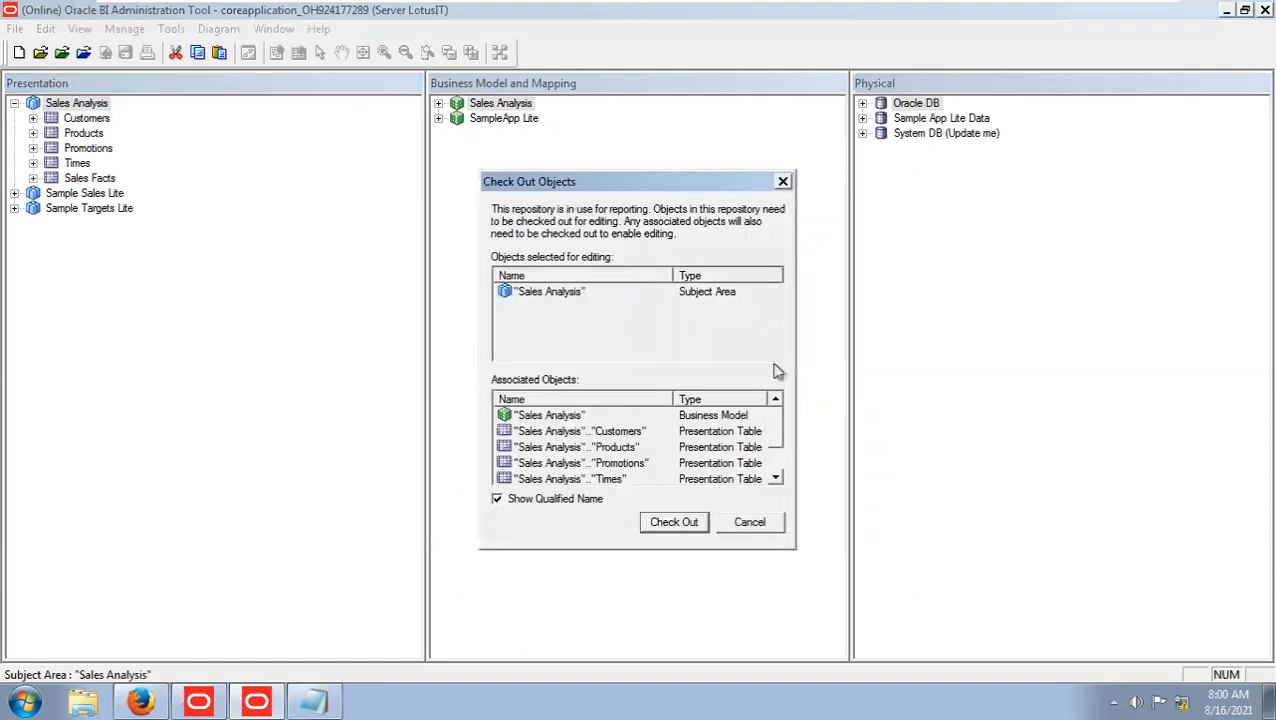
left_click(673, 522)
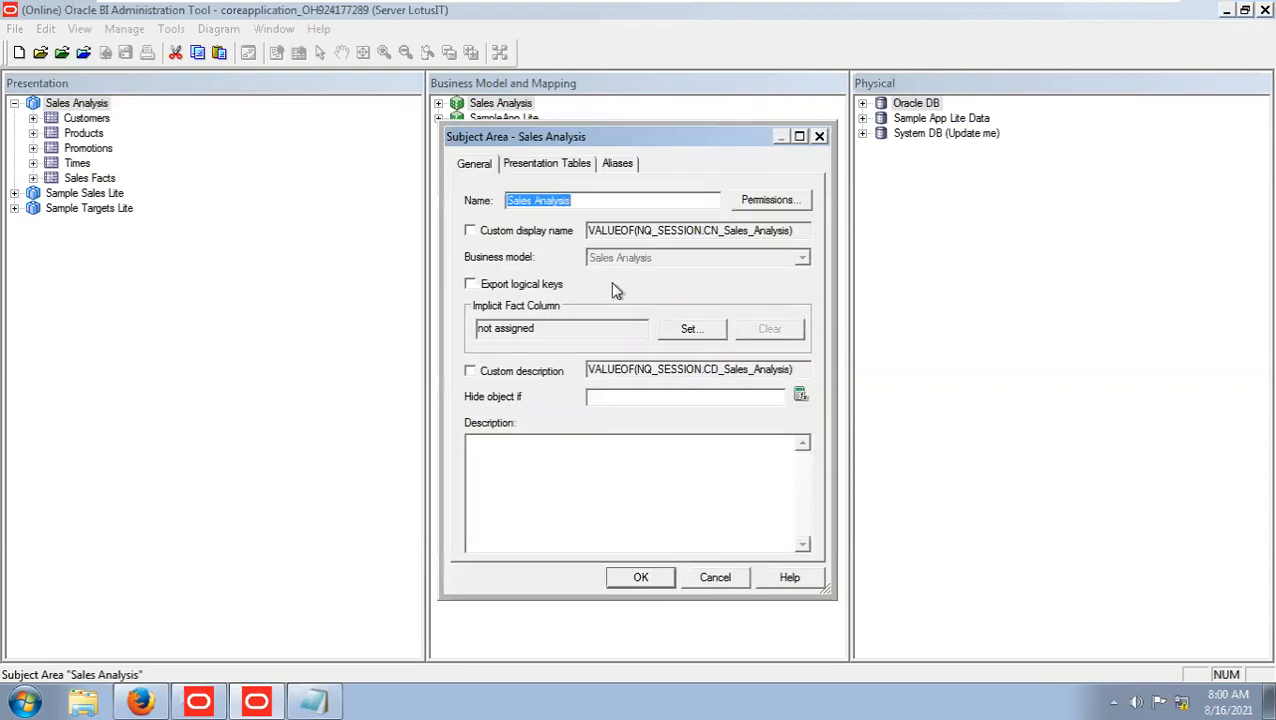
Reorder the Sales Analysis presentation tables so that Times is first and Products second, and apply the change.
left_click(540, 170)
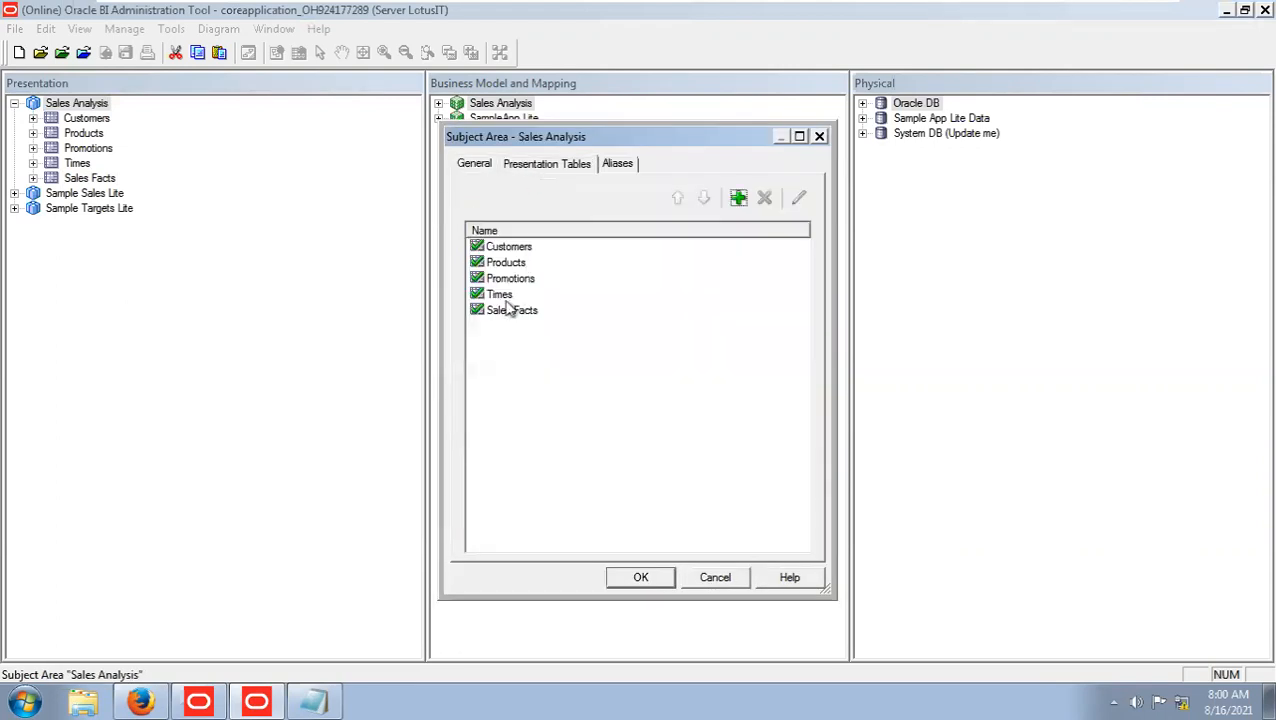
left_click(506, 294)
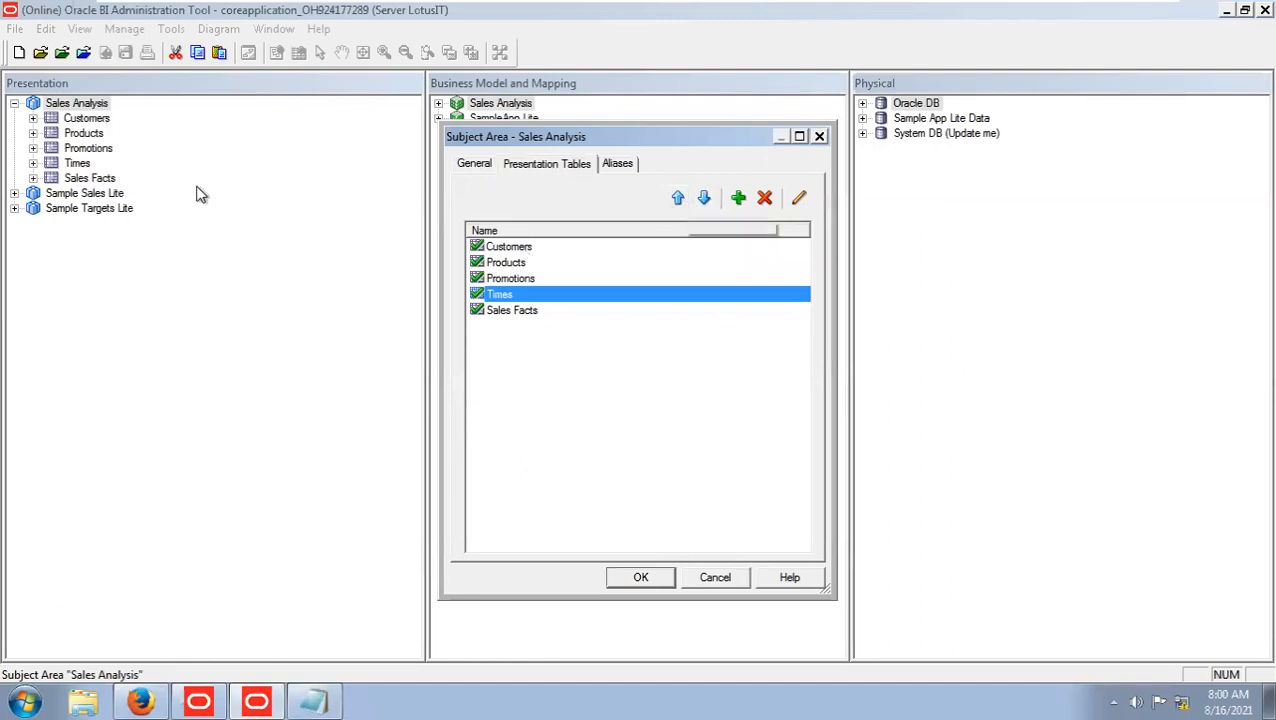
left_click(680, 197)
left_click(680, 197)
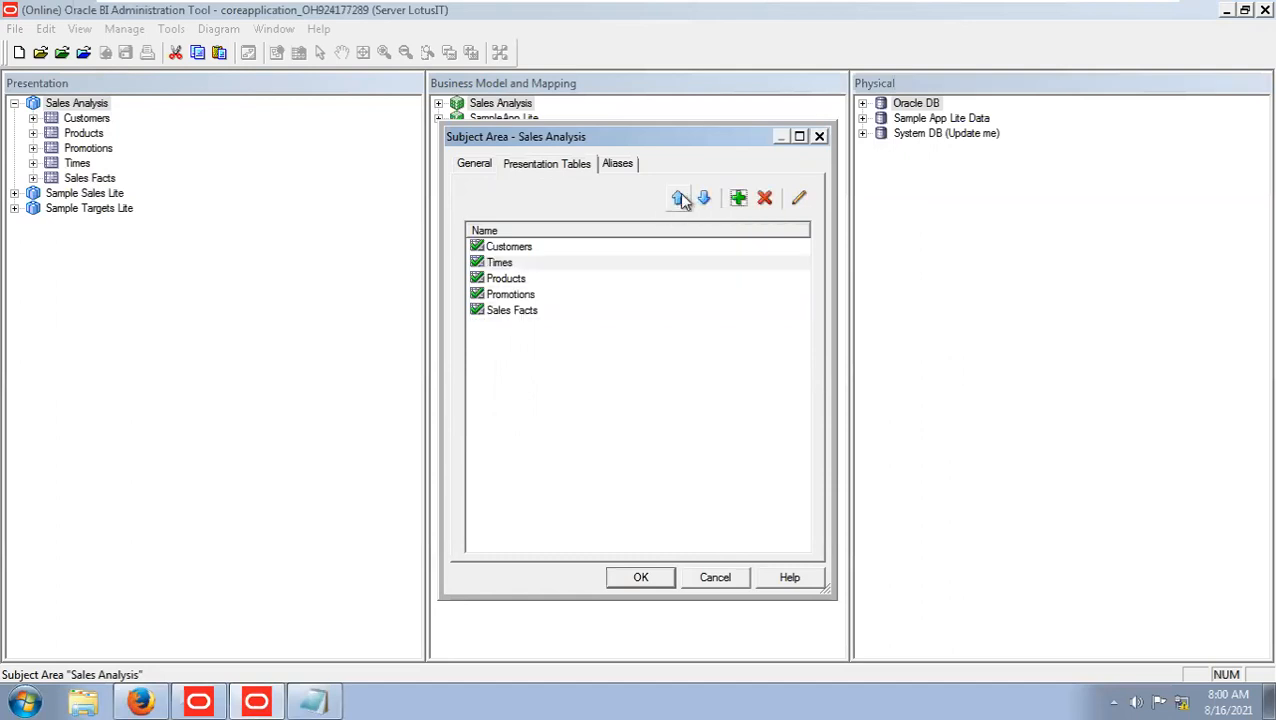
left_click(680, 197)
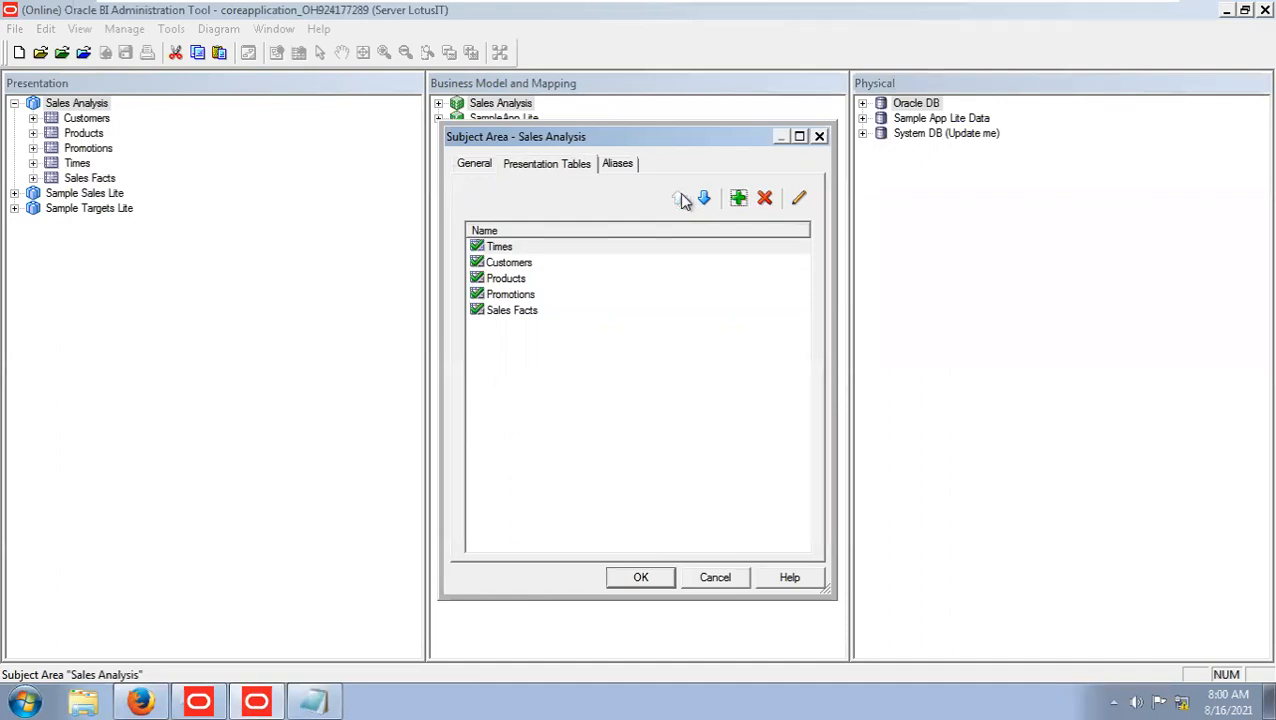
left_click(490, 278)
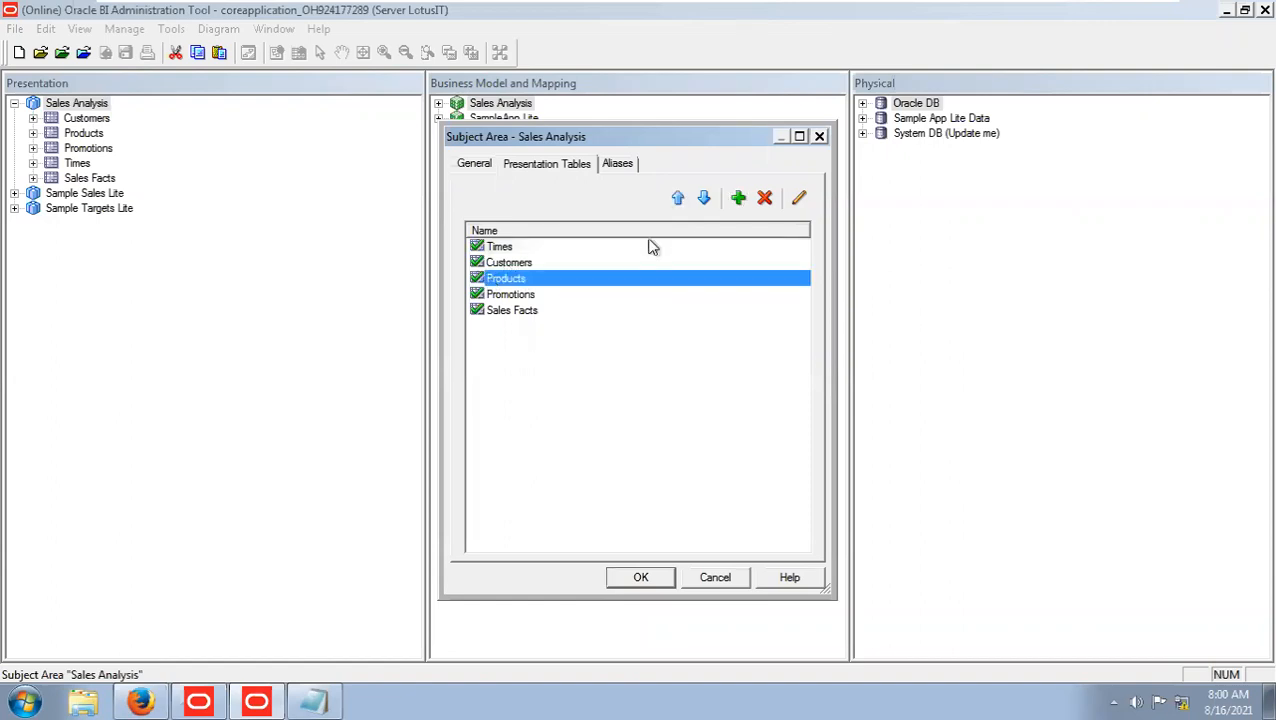
left_click(678, 198)
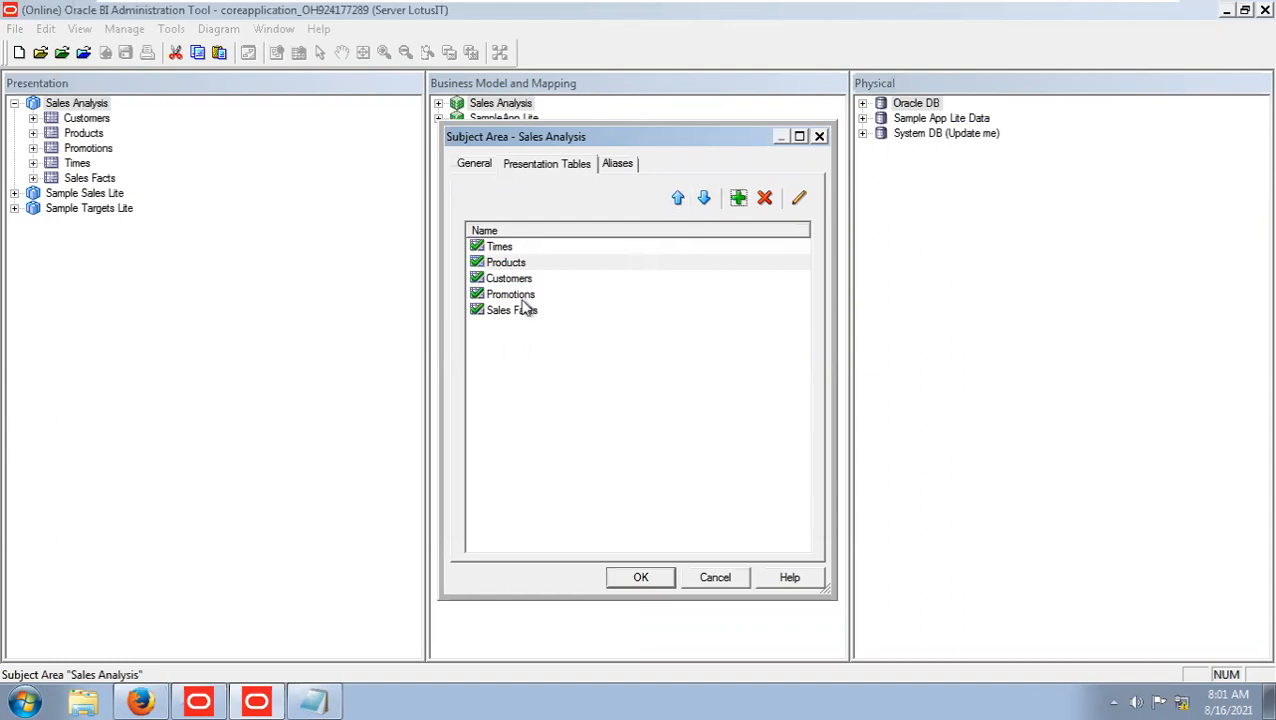
left_click(644, 578)
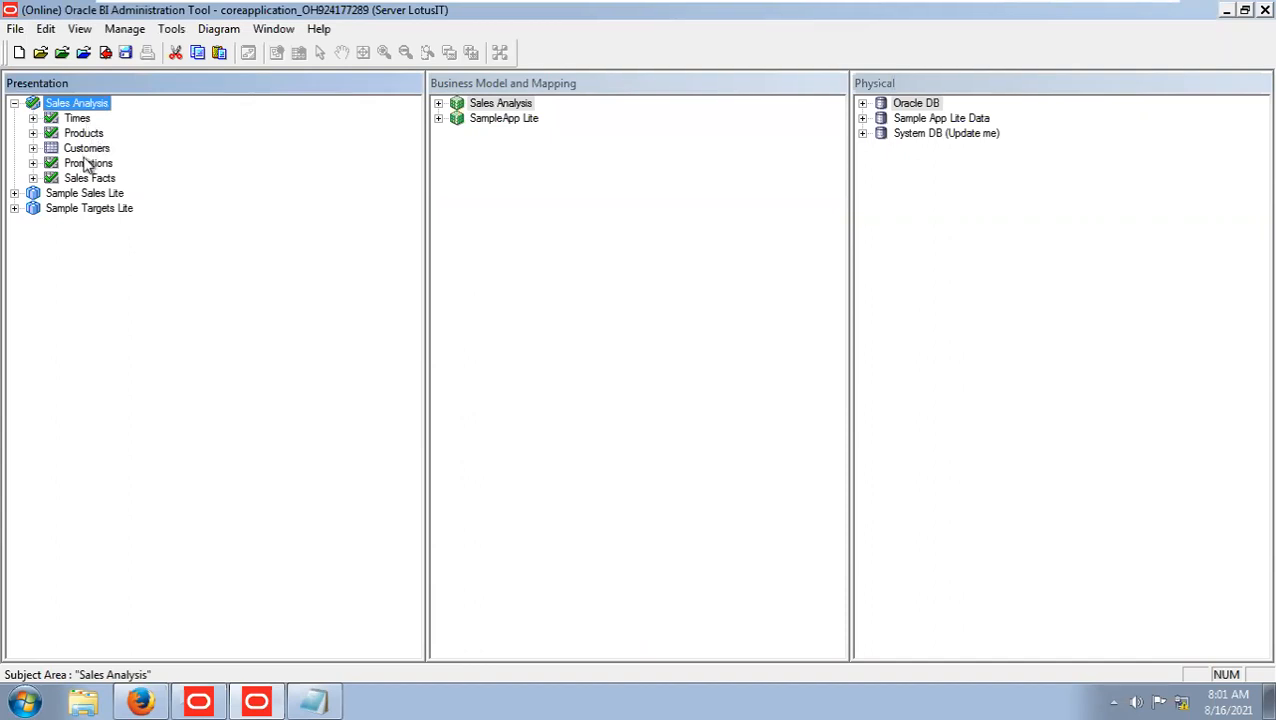
Check in the changes and save the online repository with a global consistency check, closing the Consistency Check Manager.
left_click(152, 706)
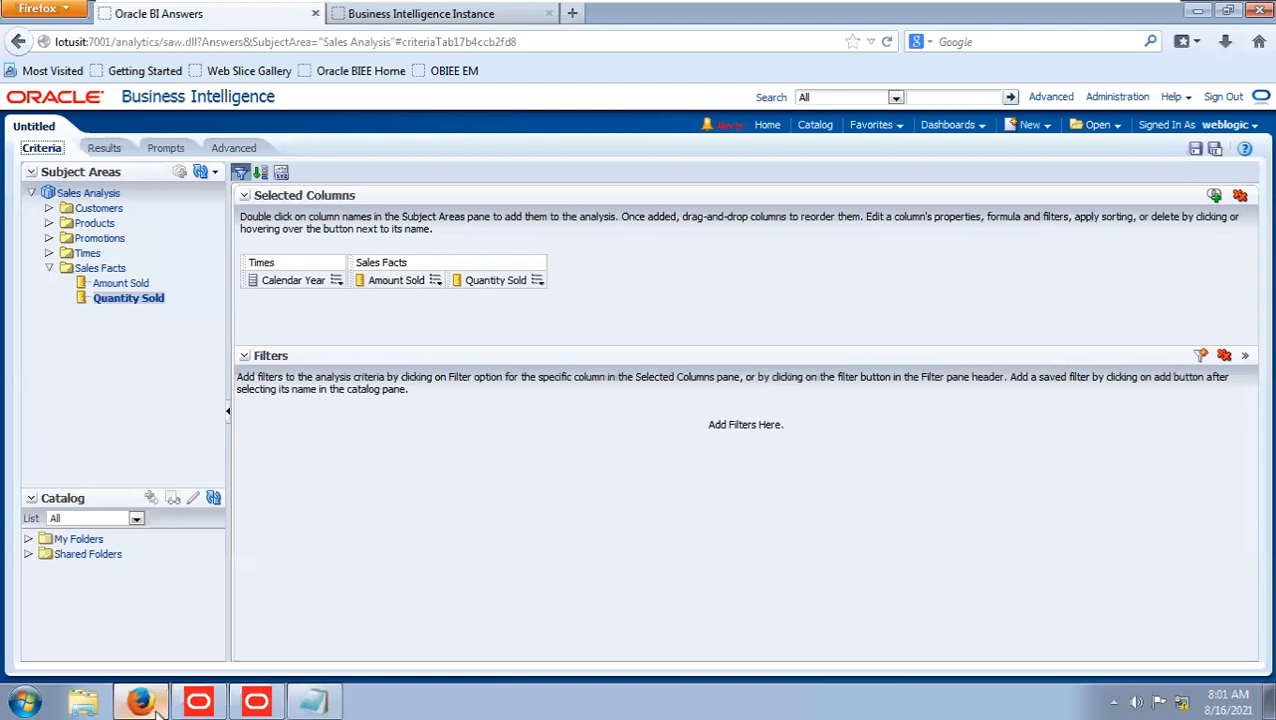
key("alt+Tab")
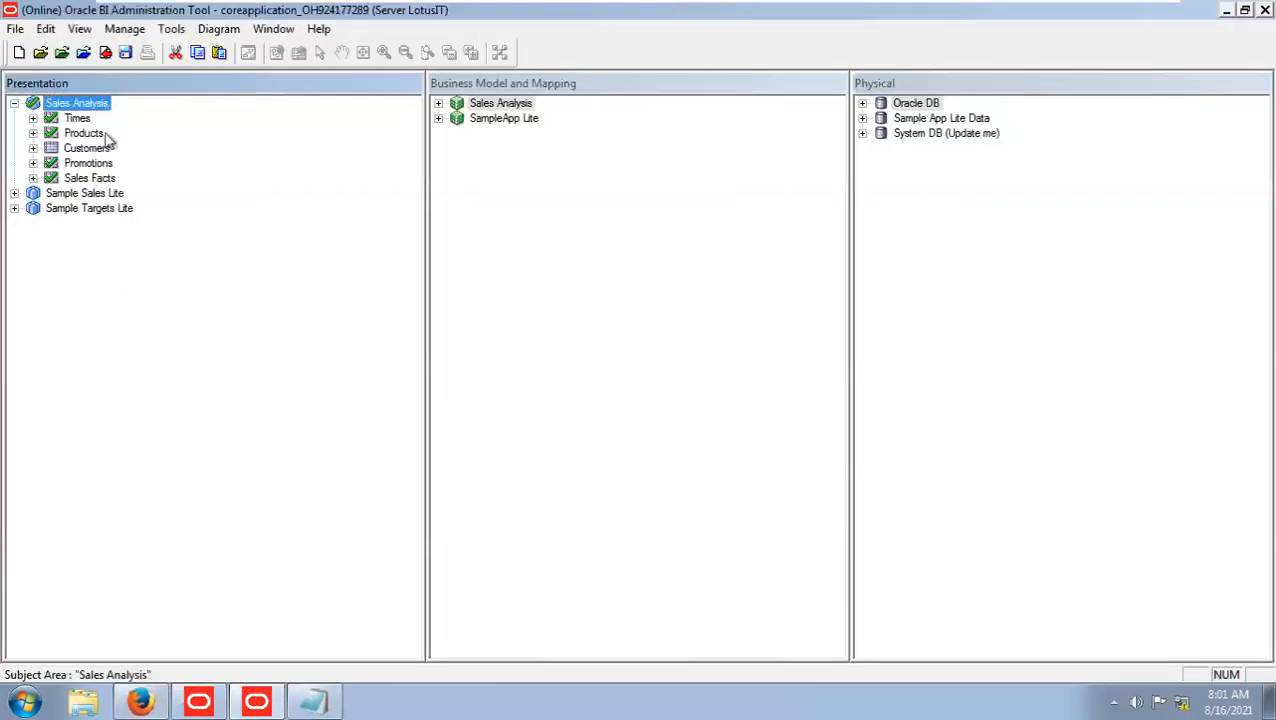
left_click(125, 53)
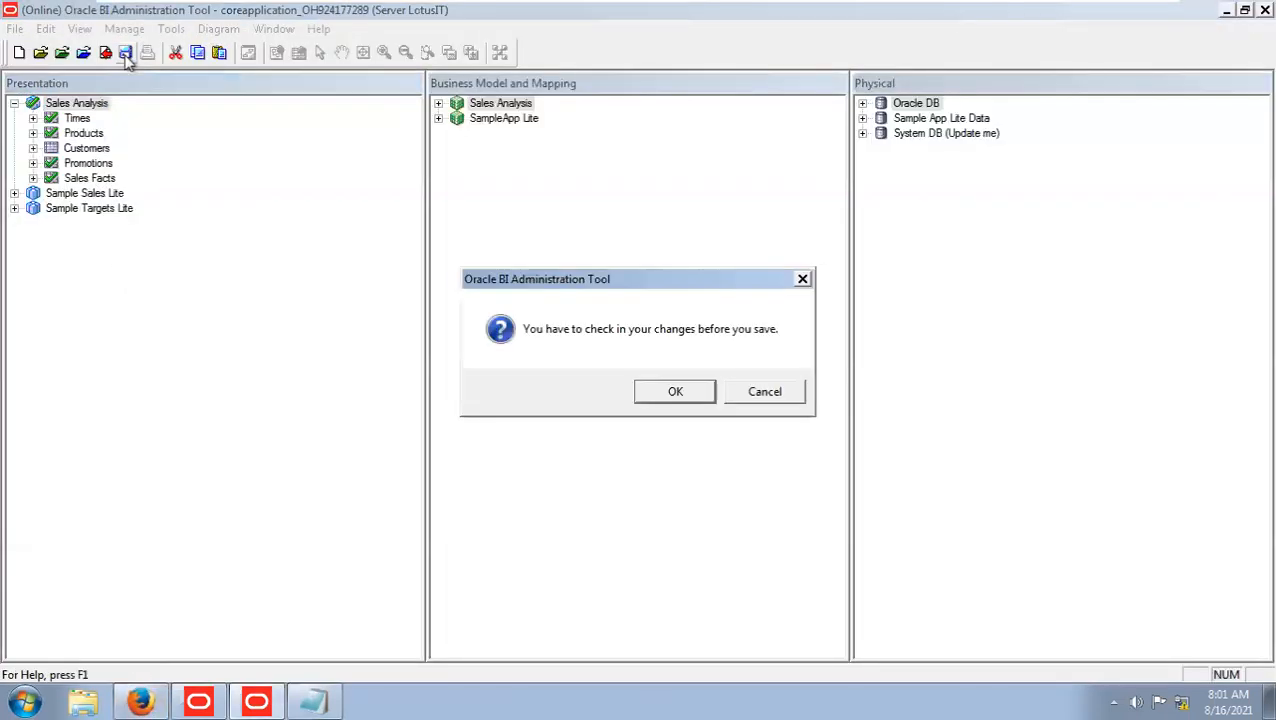
left_click(672, 393)
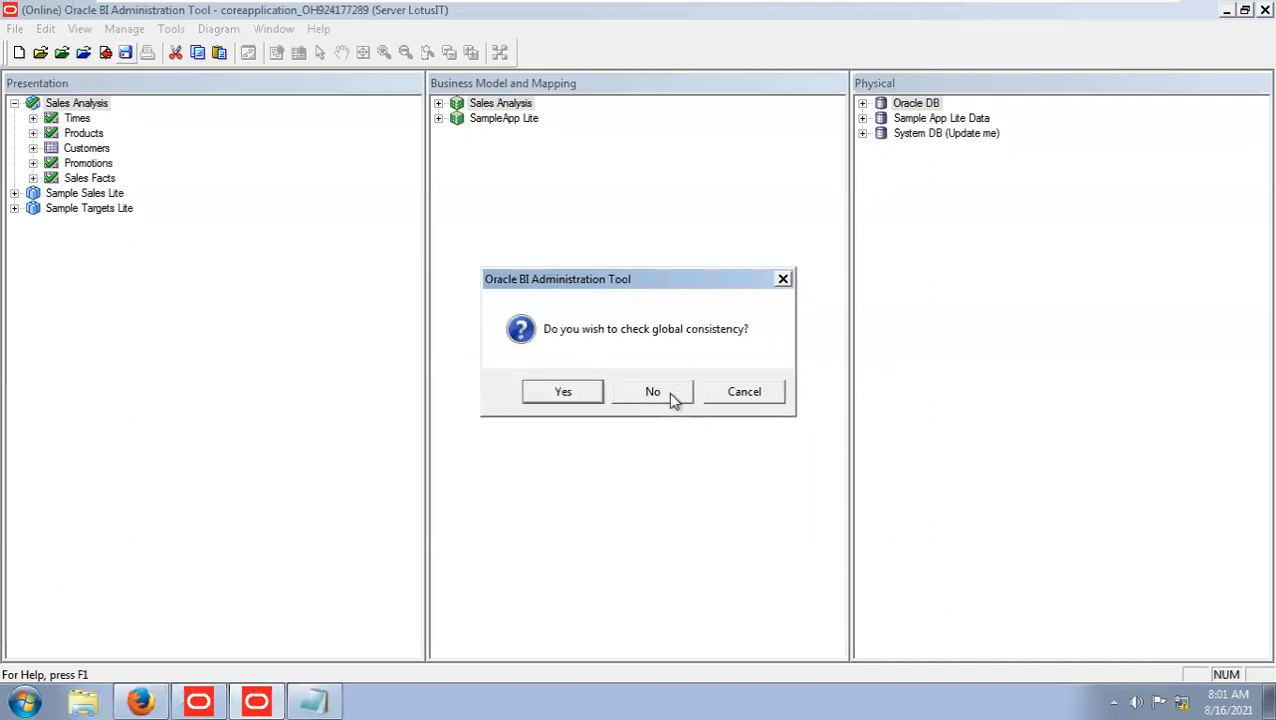
left_click(563, 392)
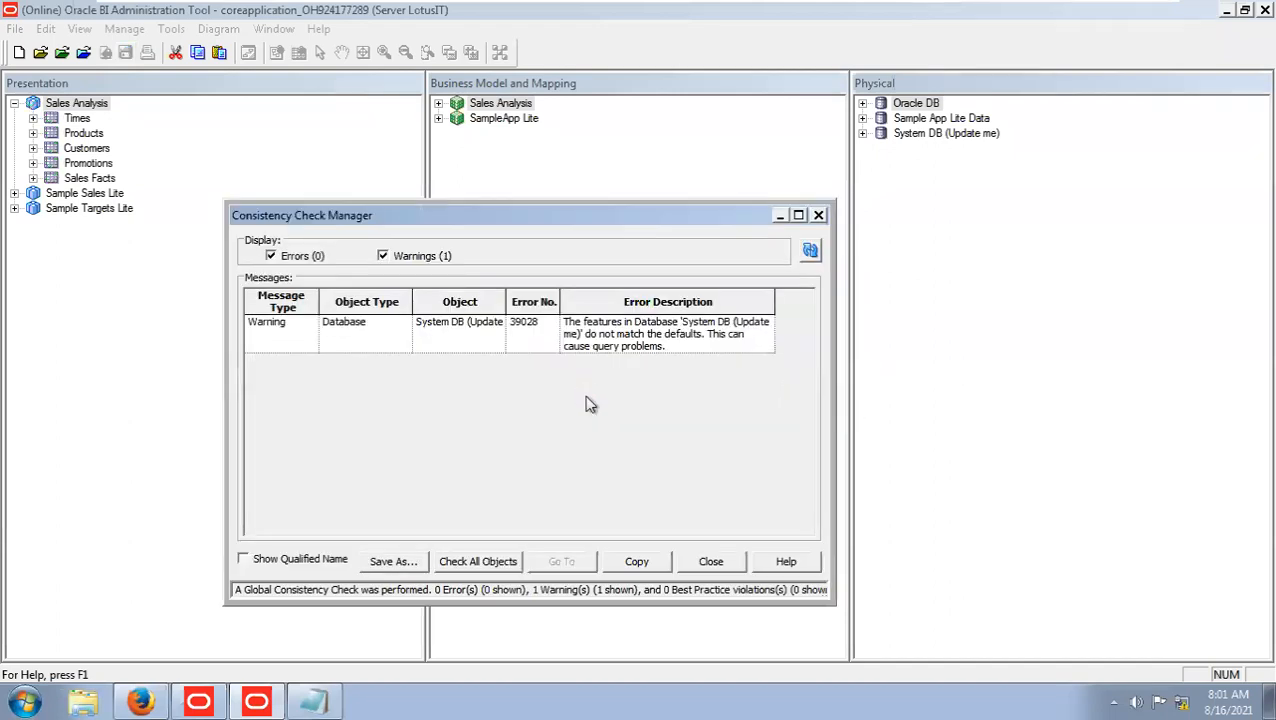
left_click(729, 563)
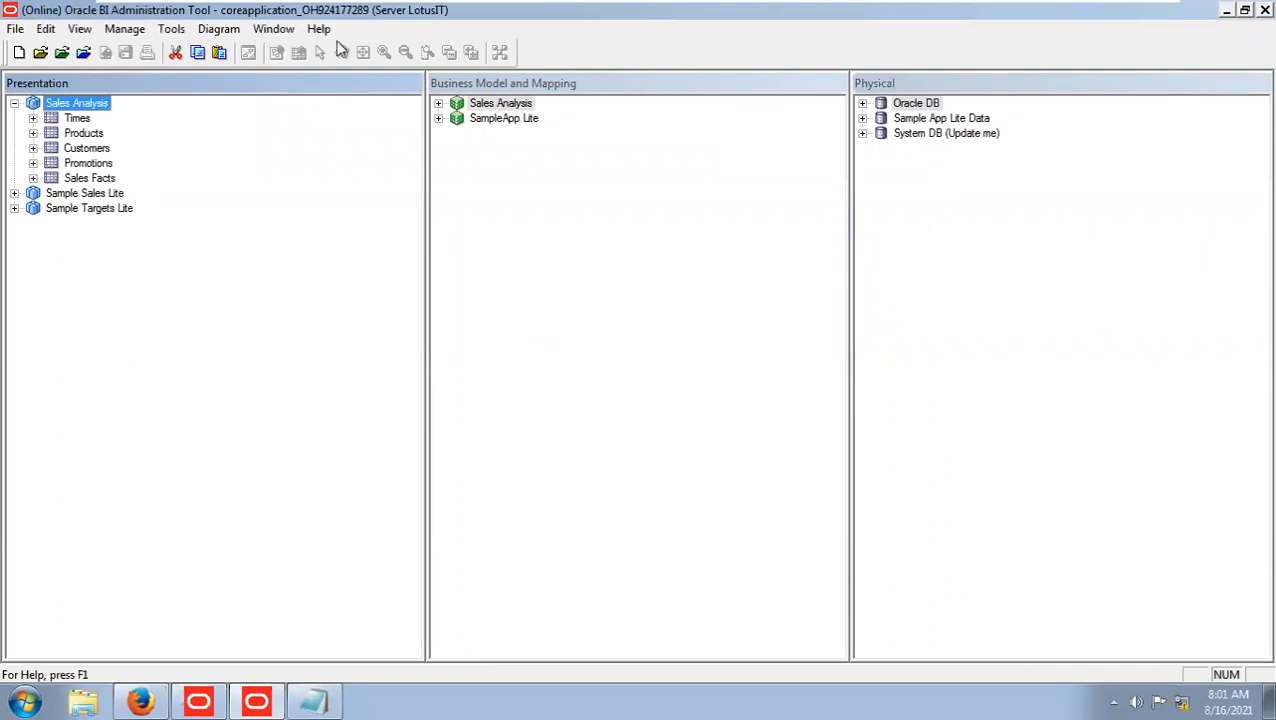
Switch to Firefox and reload the server metadata for the analysis's subject areas.
left_click(141, 705)
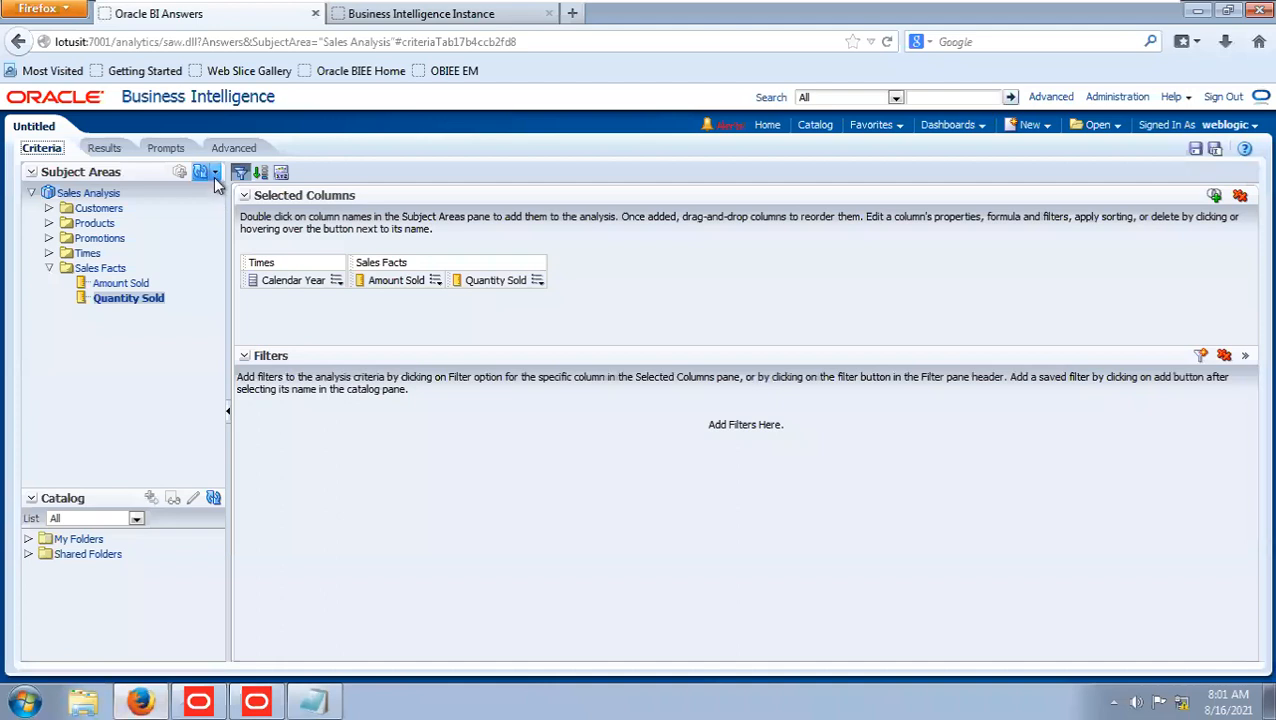
left_click(214, 176)
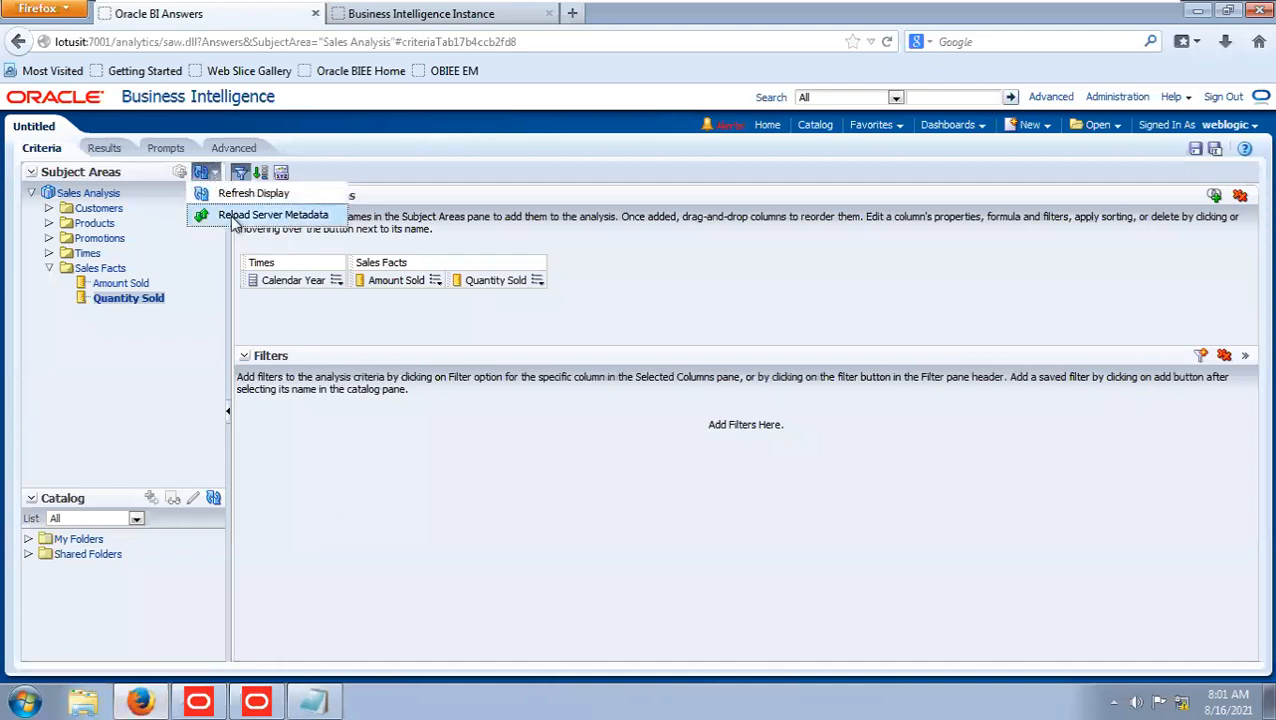
left_click(230, 214)
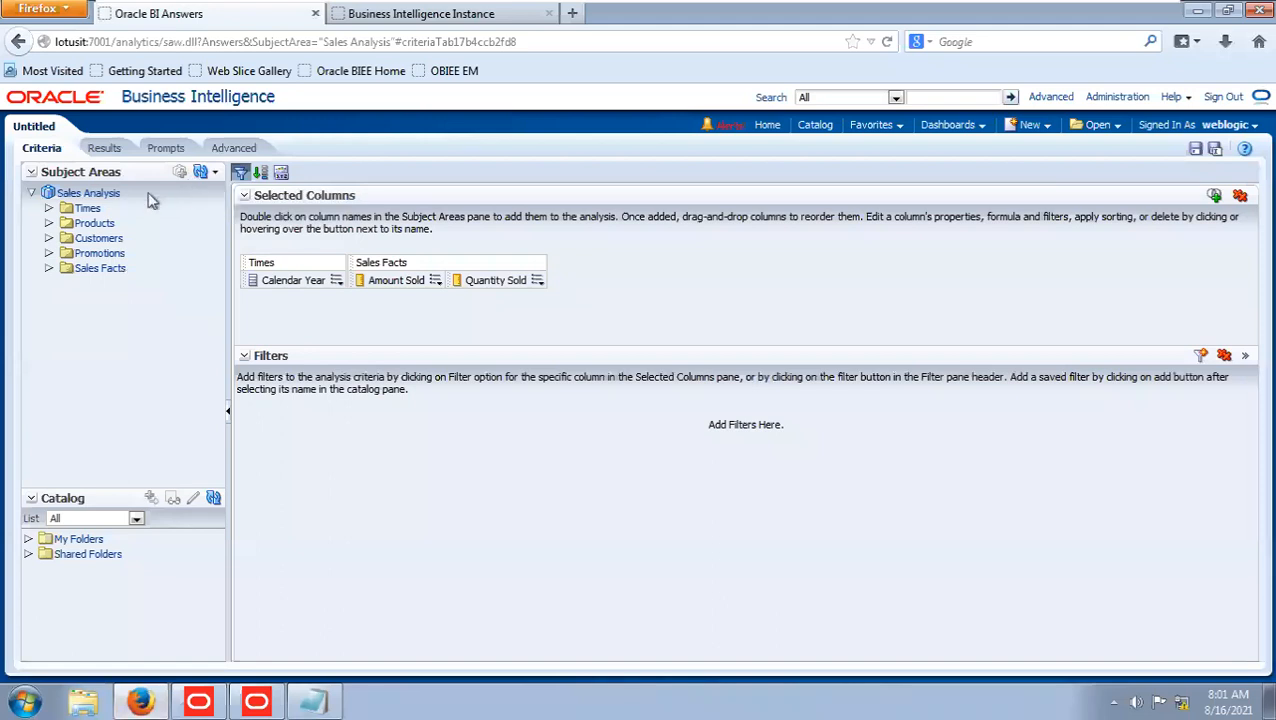
Go through the Sales Analysis folders in the analysis and compare their order with the presentation tables in the Administration Tool.
left_click(100, 224)
left_click(99, 240)
left_click(100, 254)
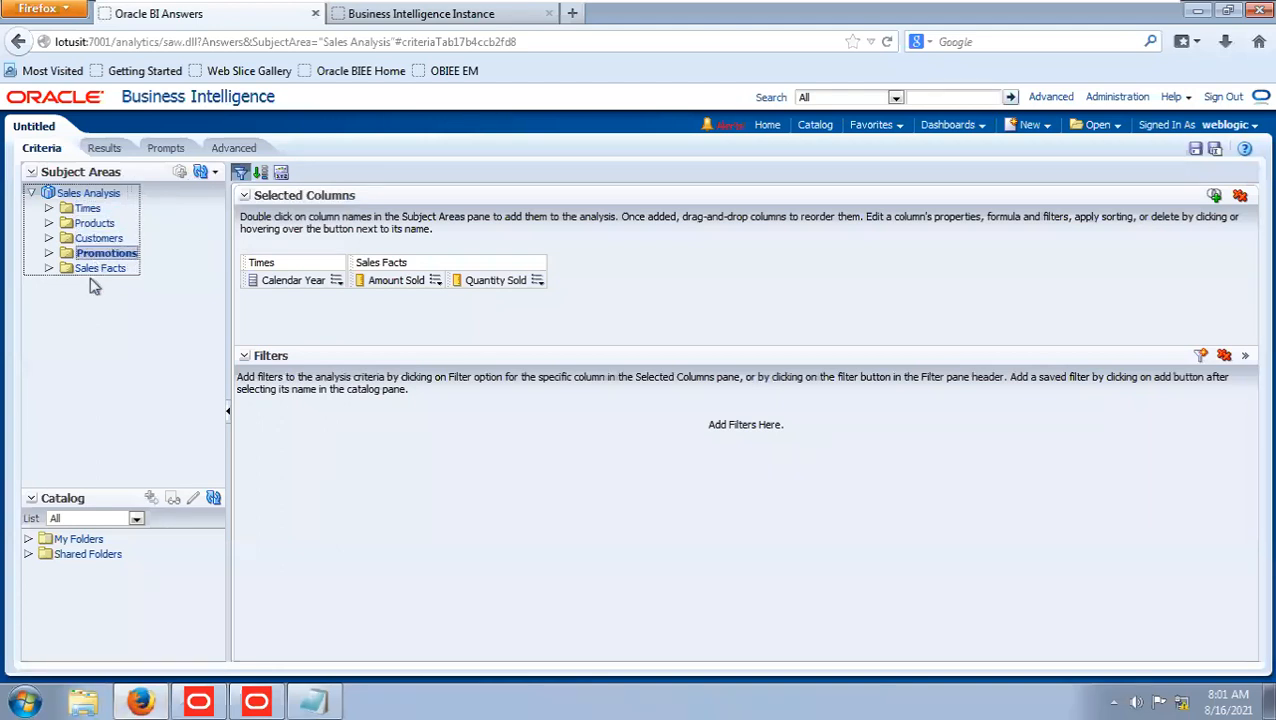
left_click(97, 270)
left_click(258, 702)
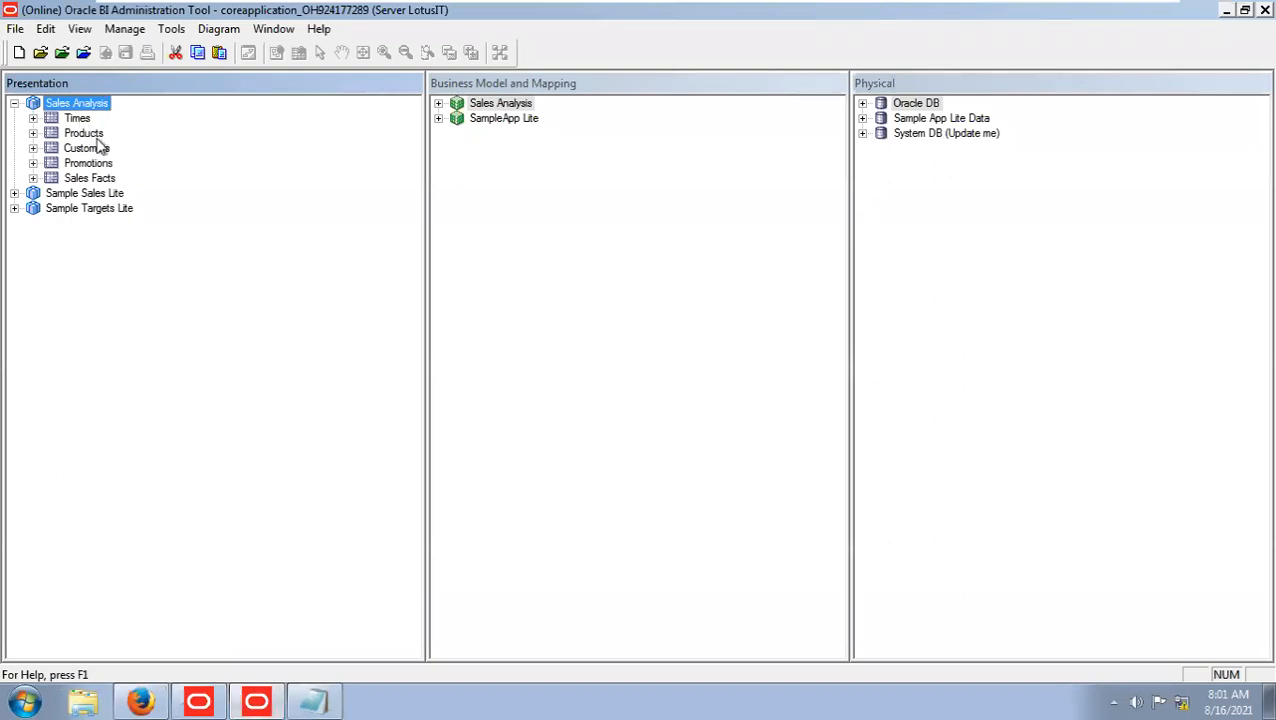
left_click(141, 702)
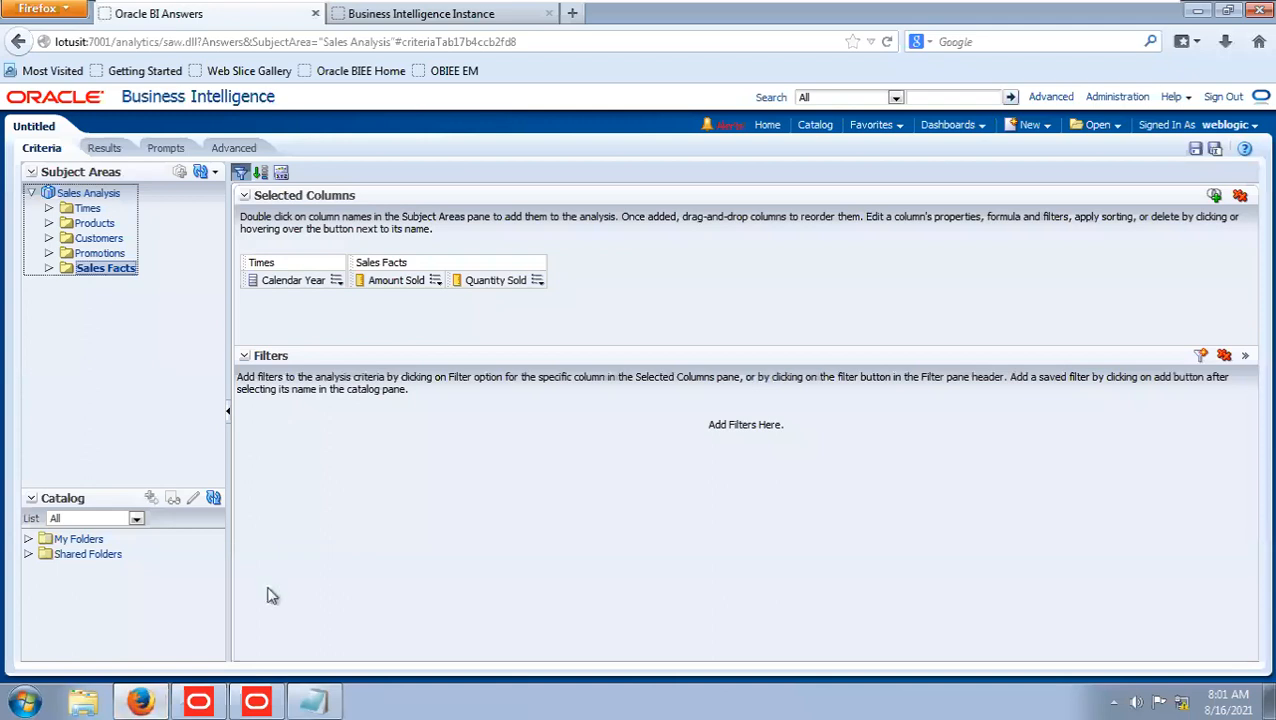
left_click(256, 702)
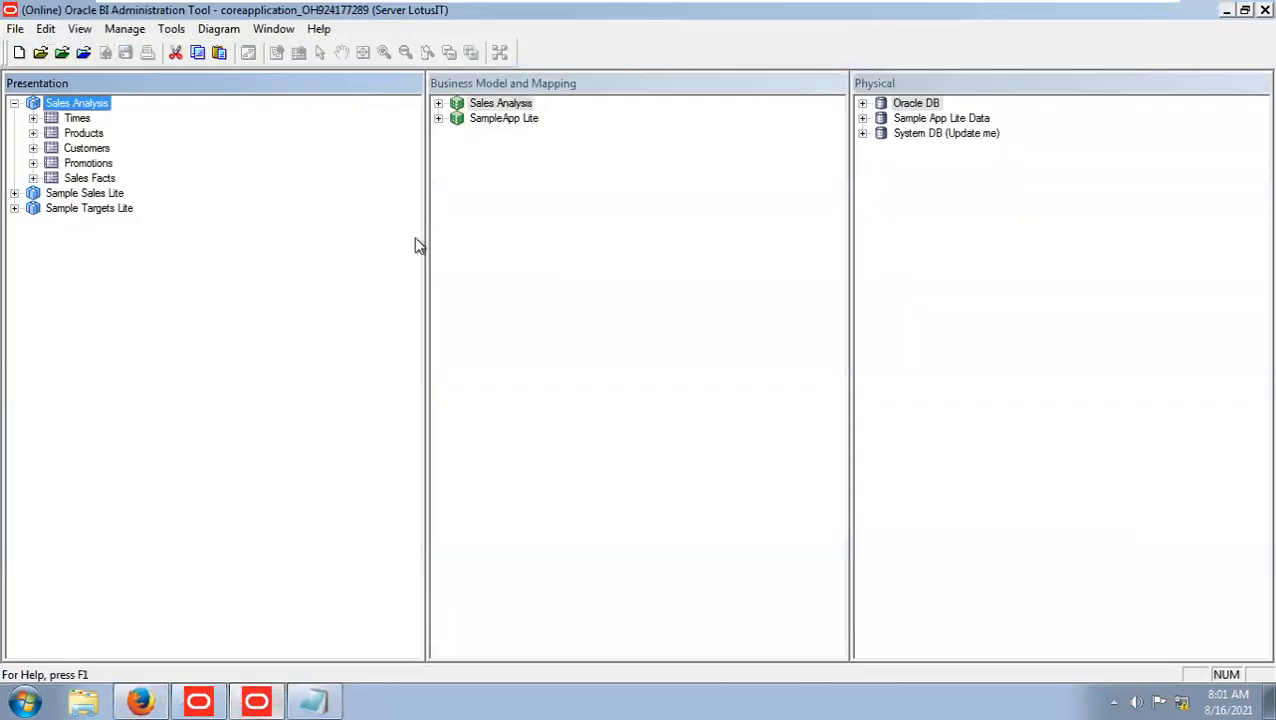
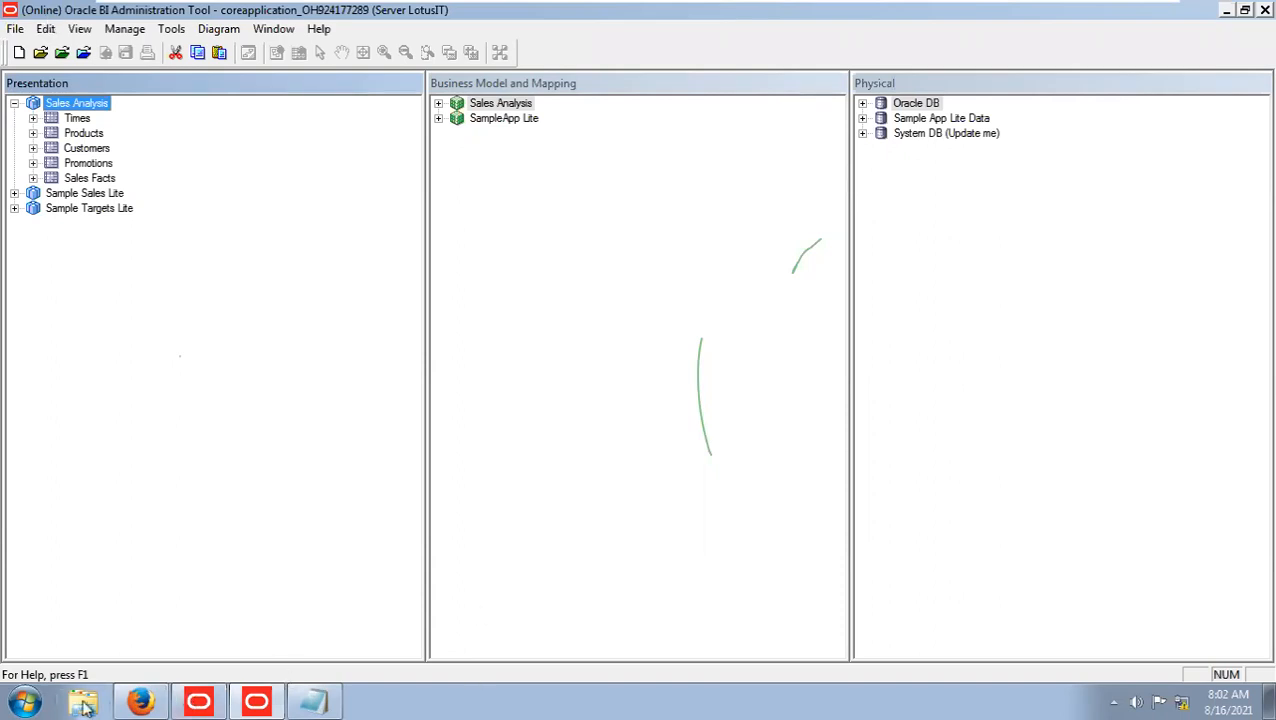
Review the coreapplication process availability in Enterprise Manager in Firefox and return to the online repository in the Administration Tool.
left_click(173, 692)
left_click(157, 692)
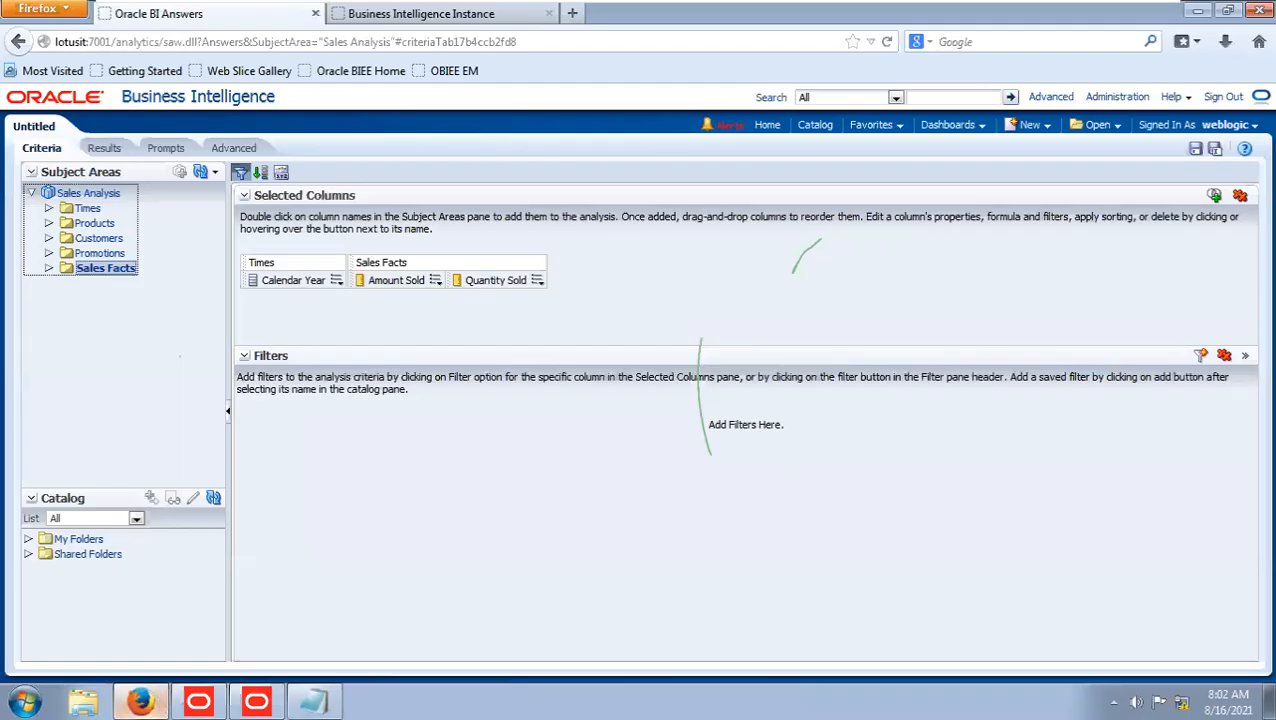
left_click(445, 15)
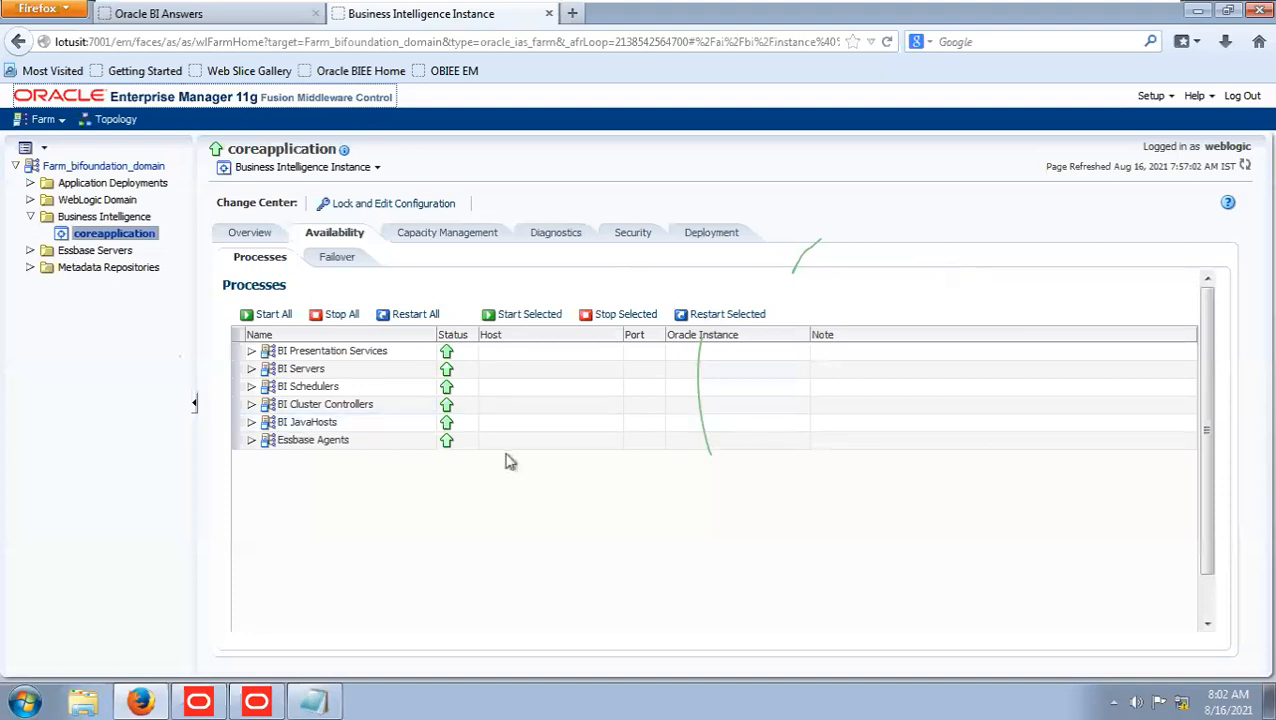
left_click(264, 704)
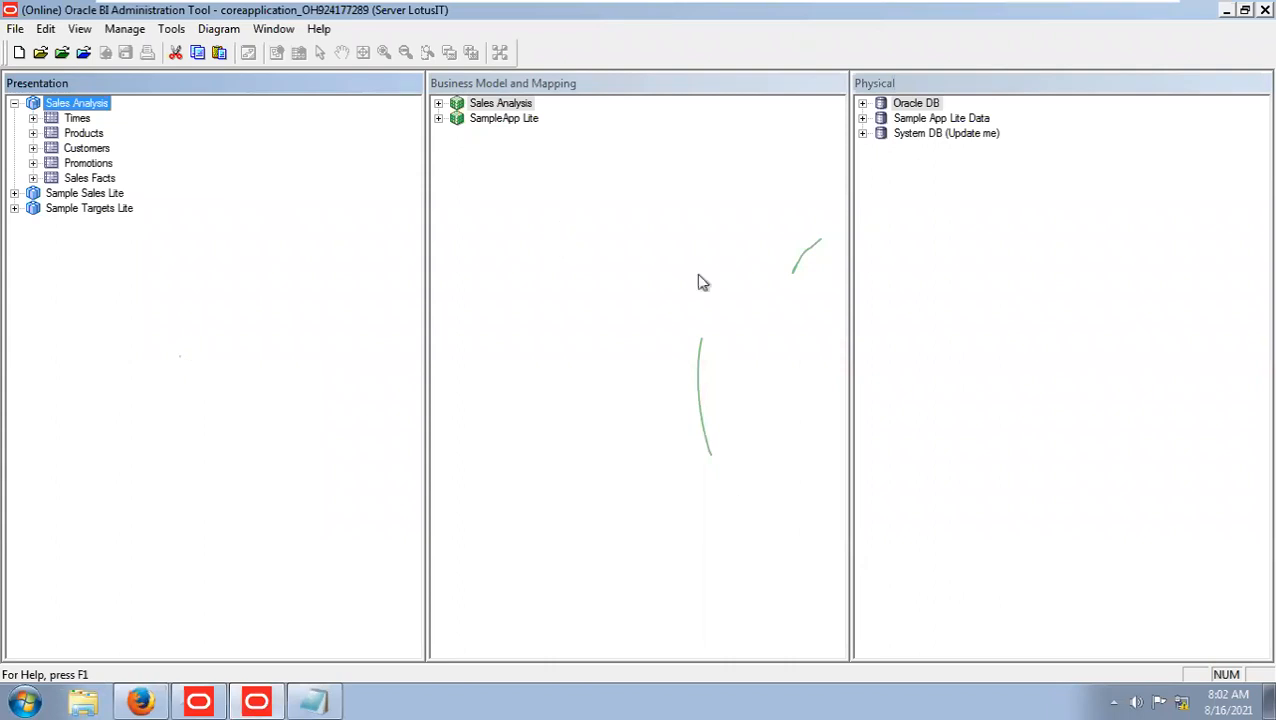
left_click(140, 702)
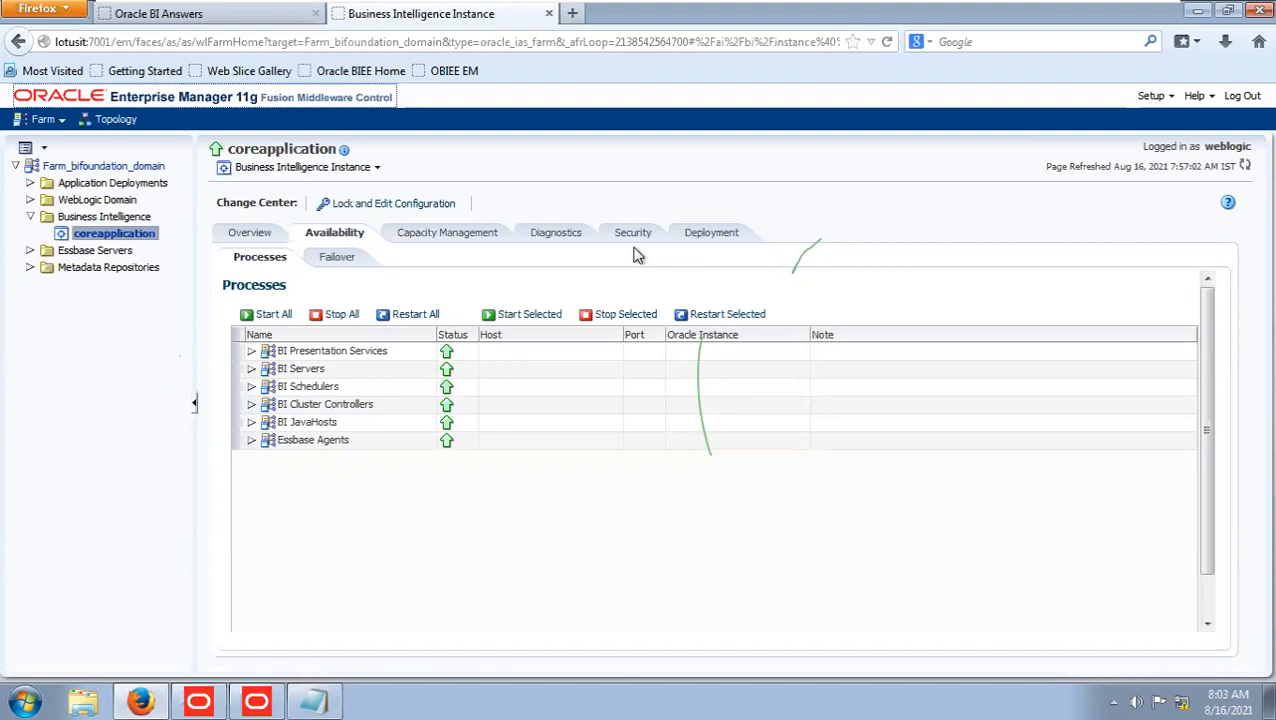
left_click(267, 704)
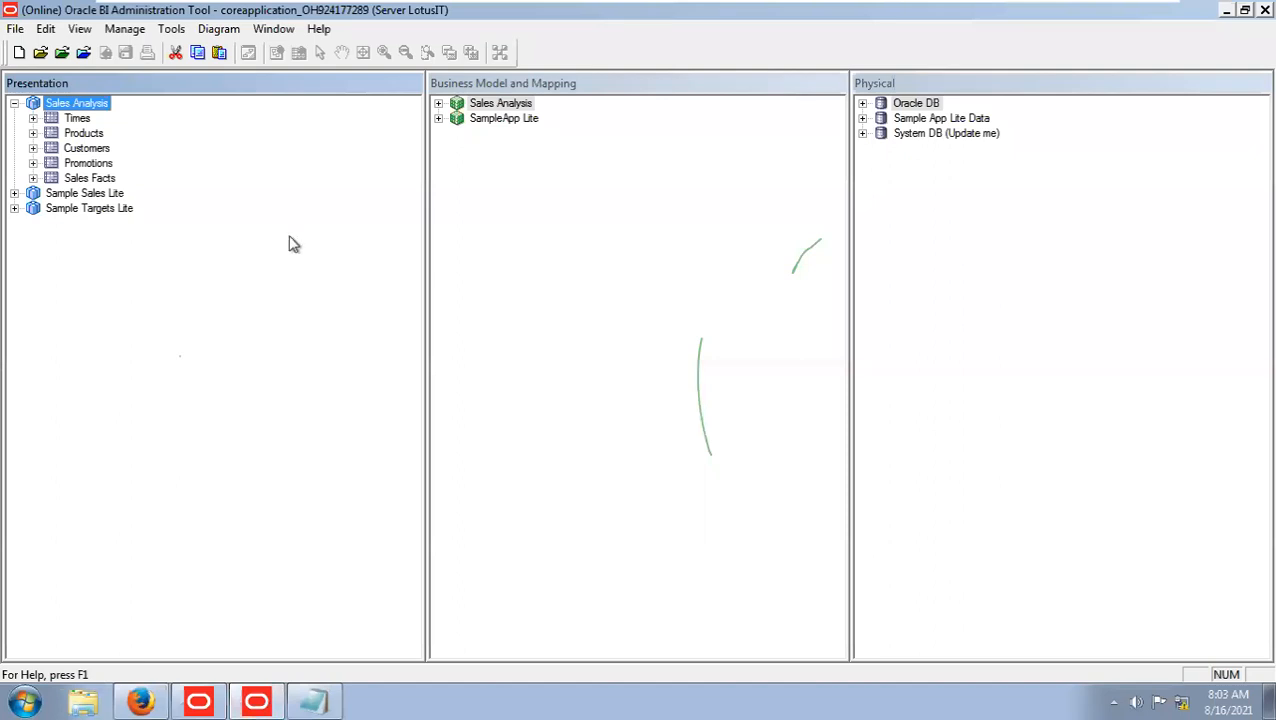
Start a metadata import from the Oracle DB connection pool DWH CP, accepting Tables, Keys and Foreign Keys as metadata types.
left_click(439, 103)
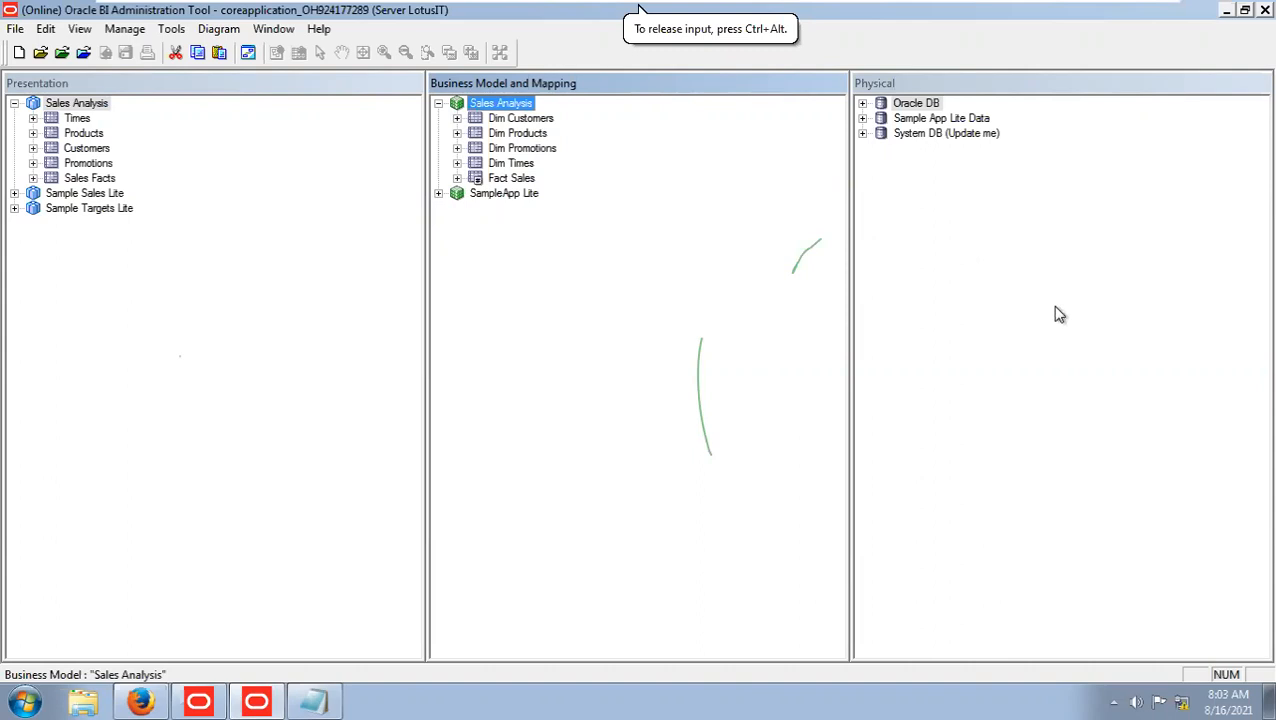
left_click(863, 104)
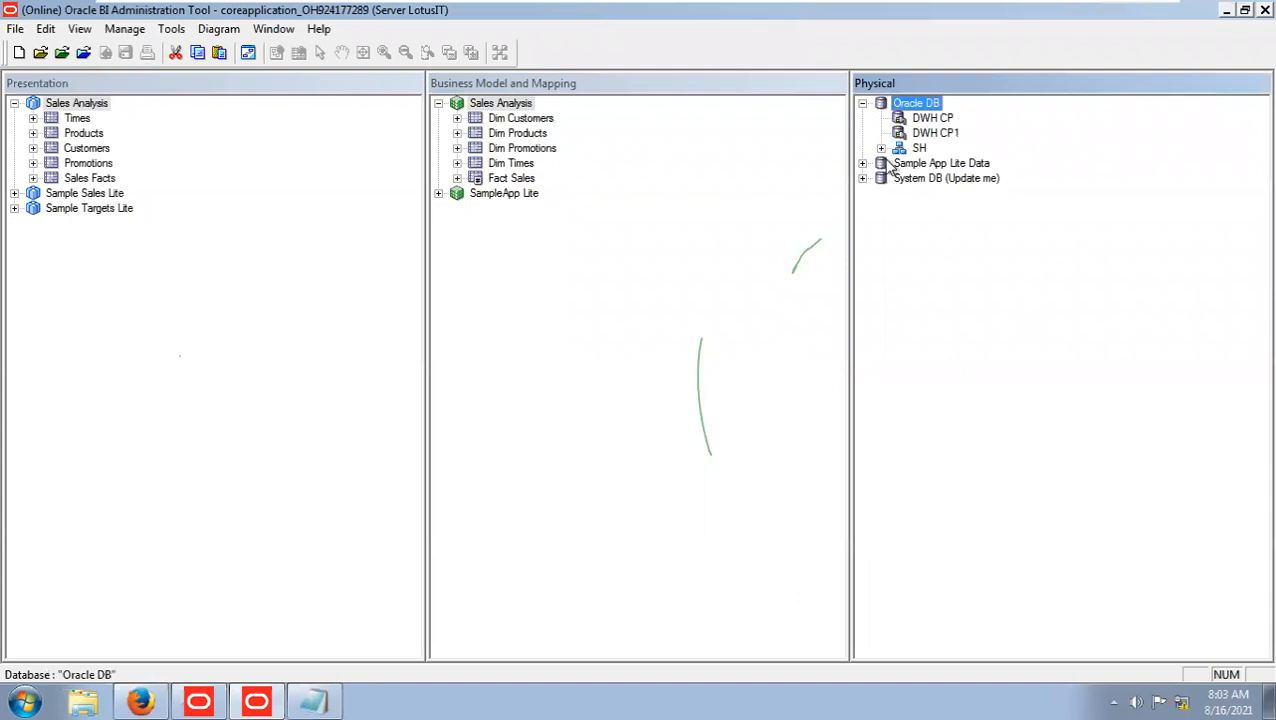
left_click(881, 148)
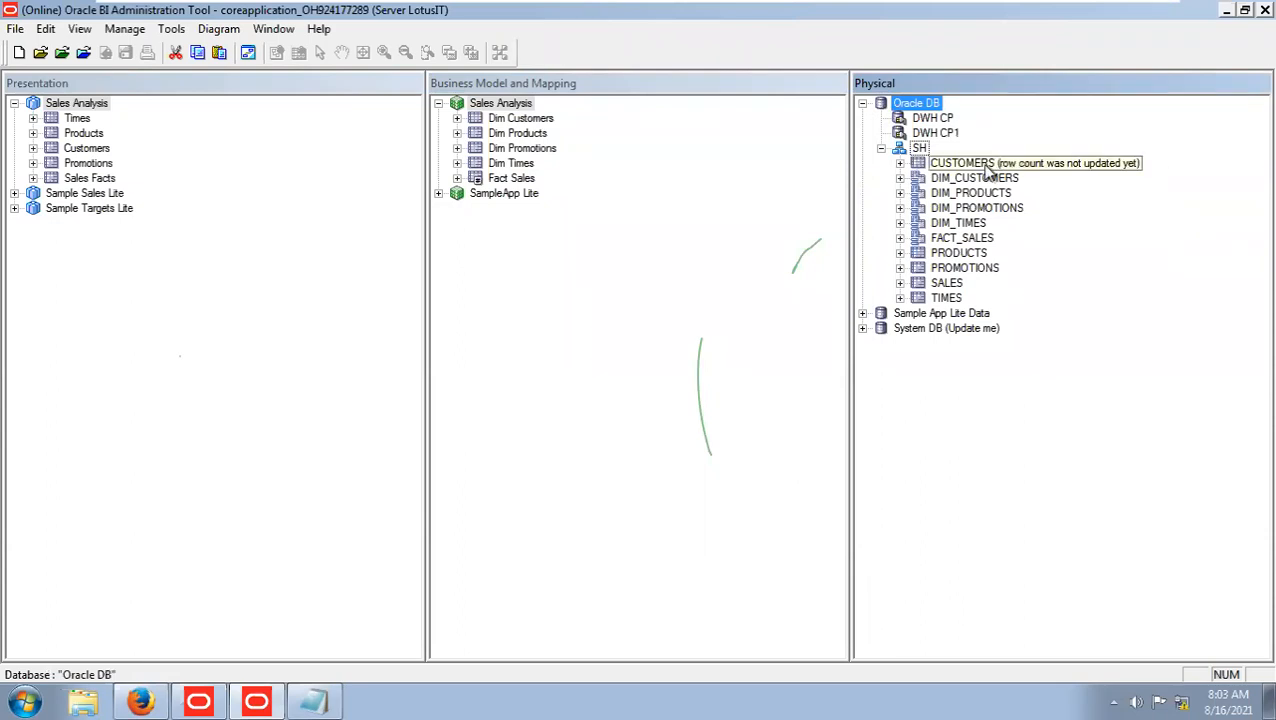
right_click(943, 120)
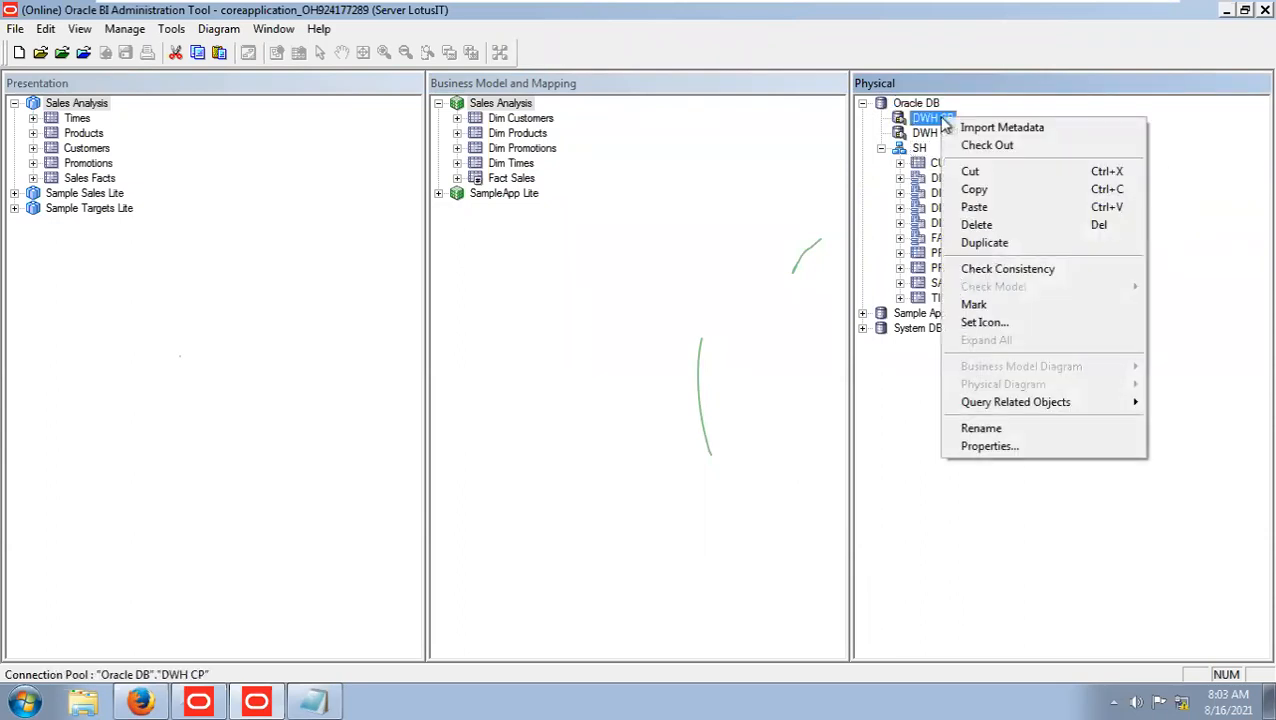
left_click(962, 127)
key("Return")
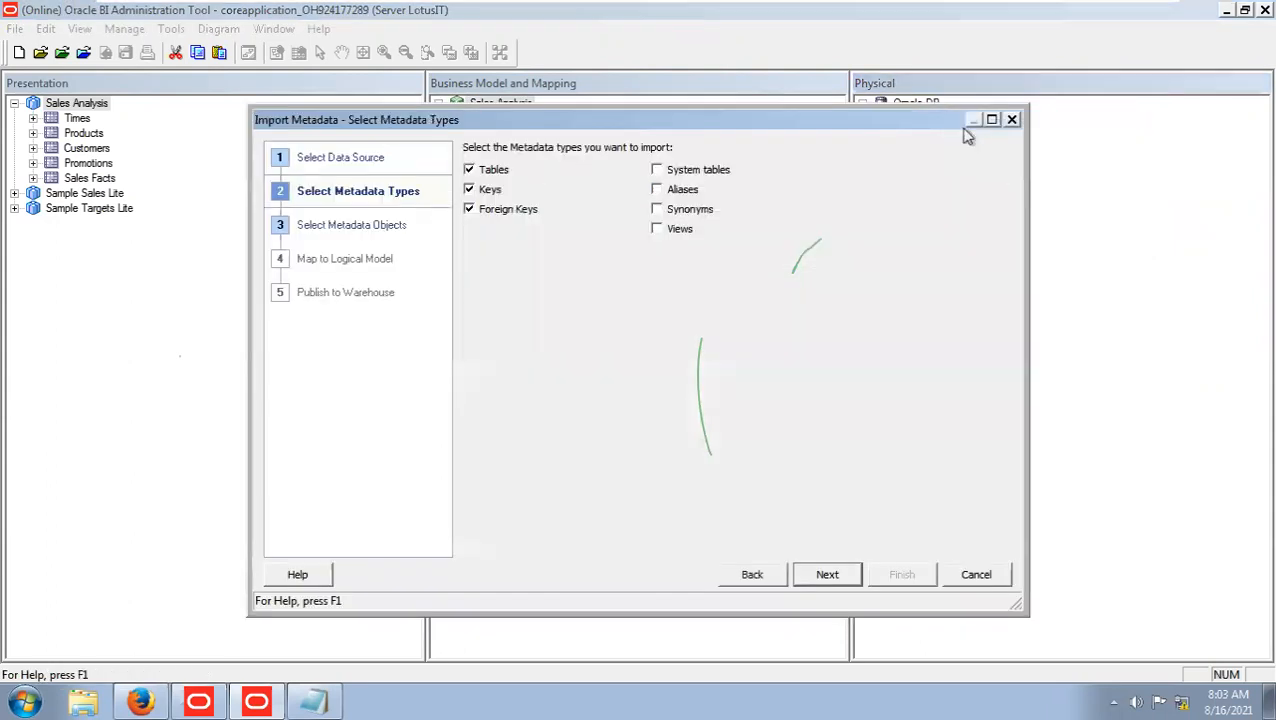
left_click(830, 576)
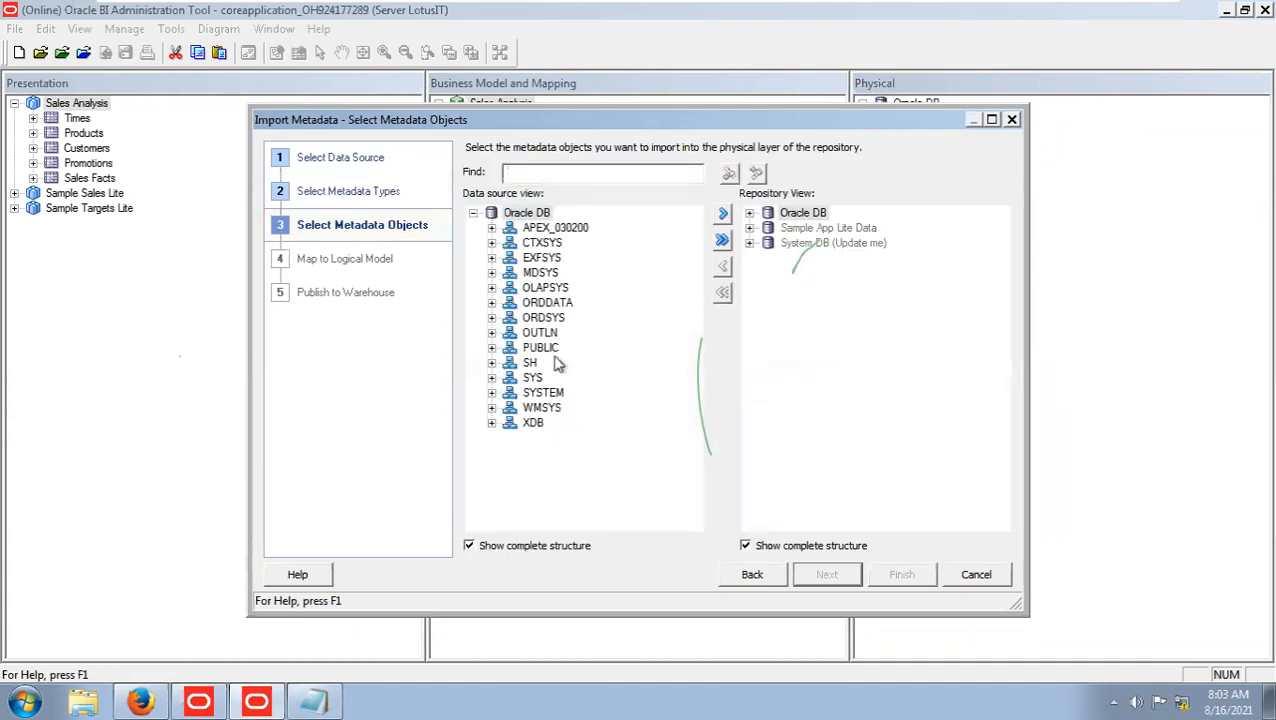
Import the COSTS and COUNTRIES tables from the SH schema into the physical layer and finish the import.
left_click(492, 364)
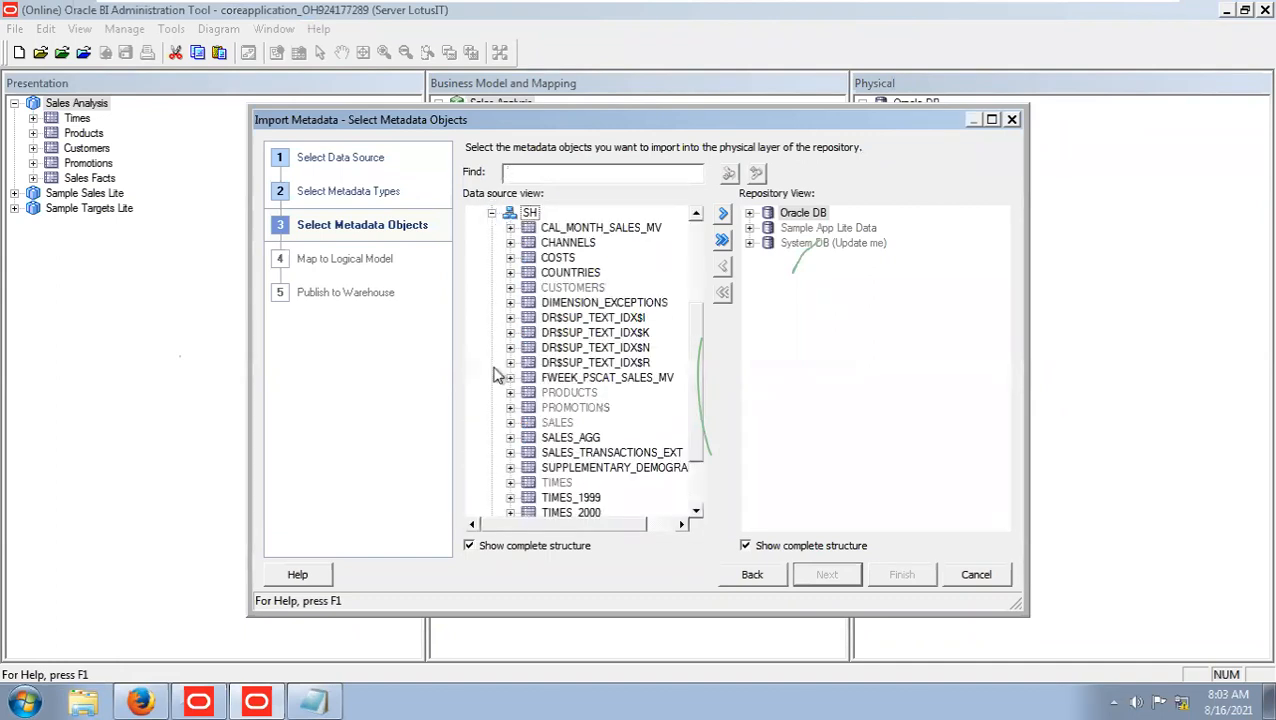
left_click(570, 259)
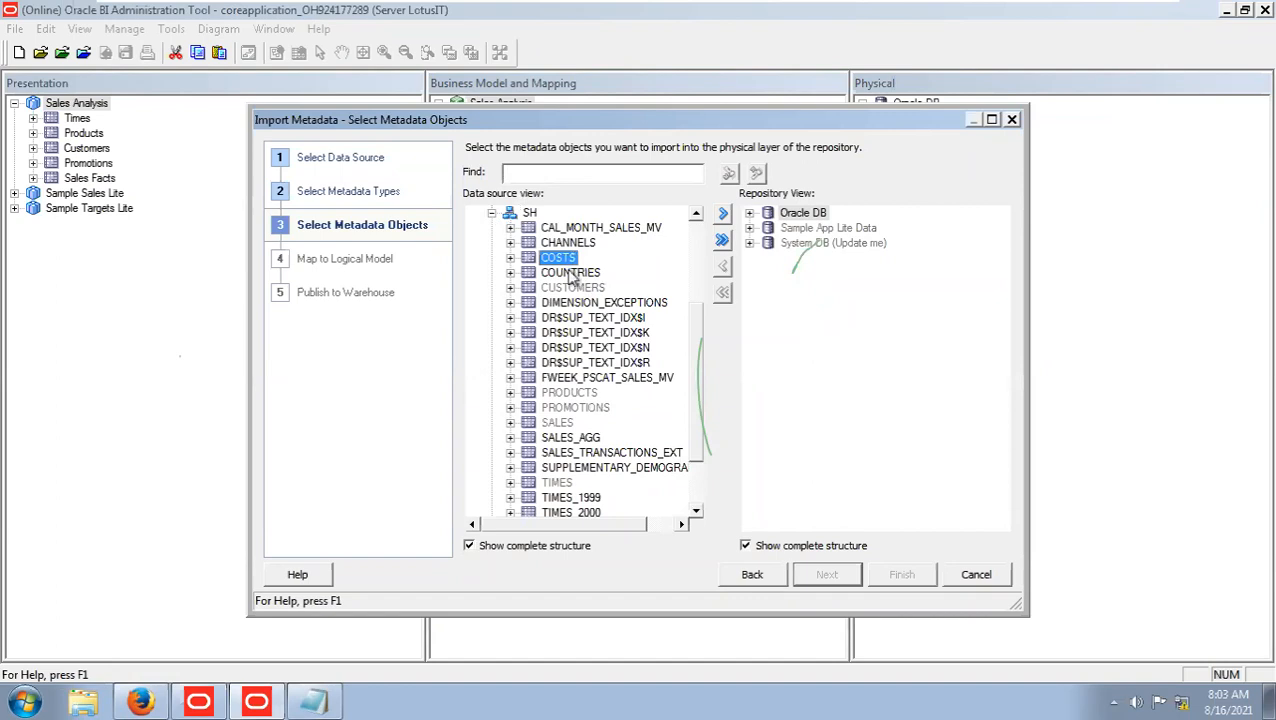
left_click(570, 272, "ctrl")
scroll(632, 364, "down", 1)
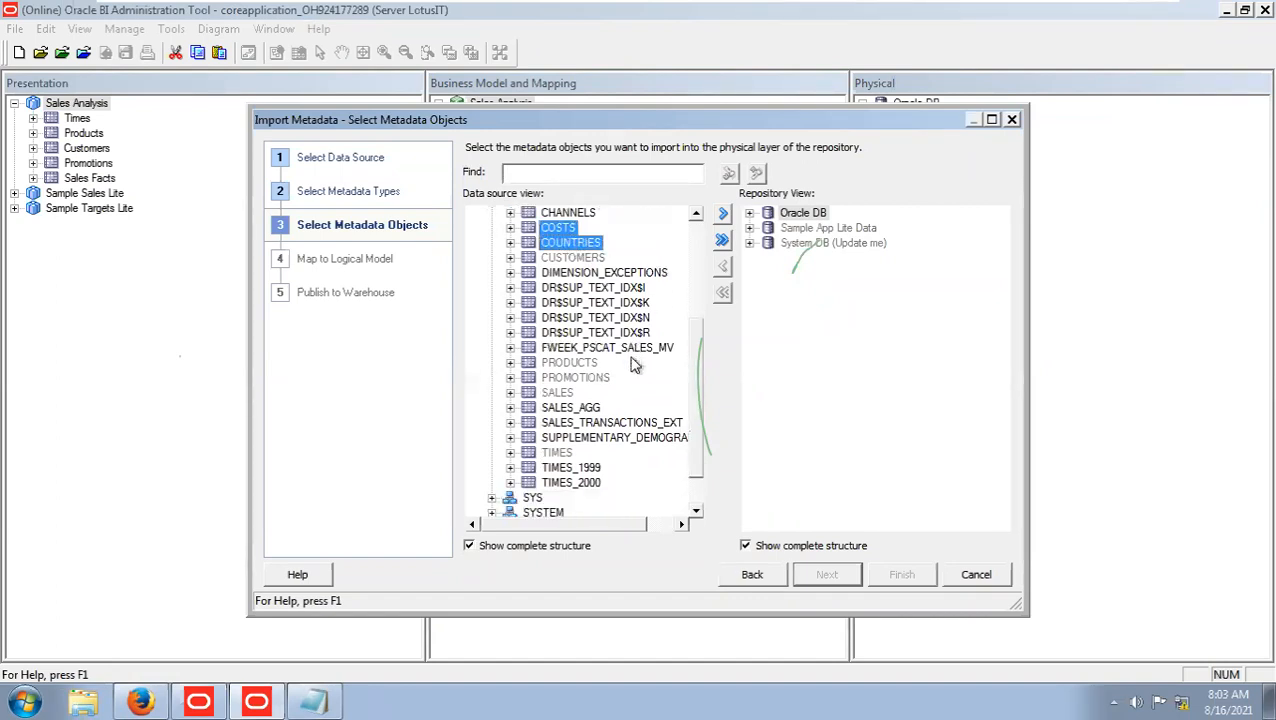
scroll(632, 364, "up", 1)
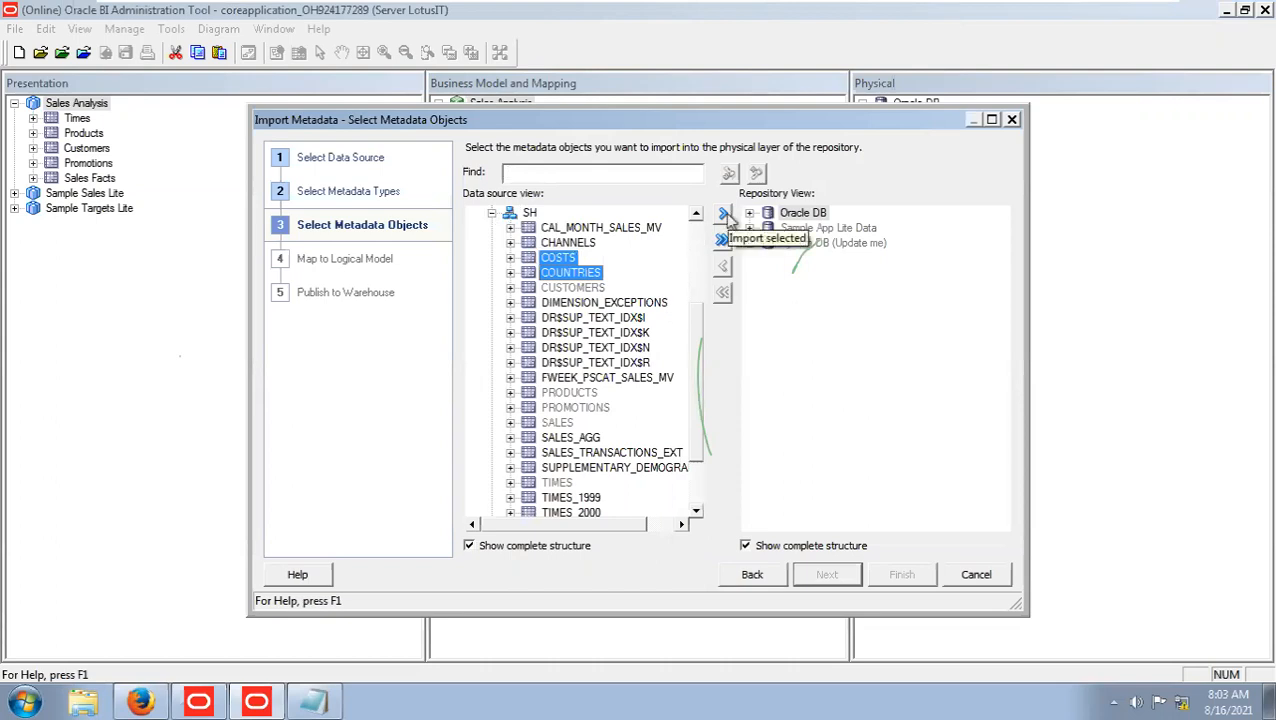
left_click(723, 214)
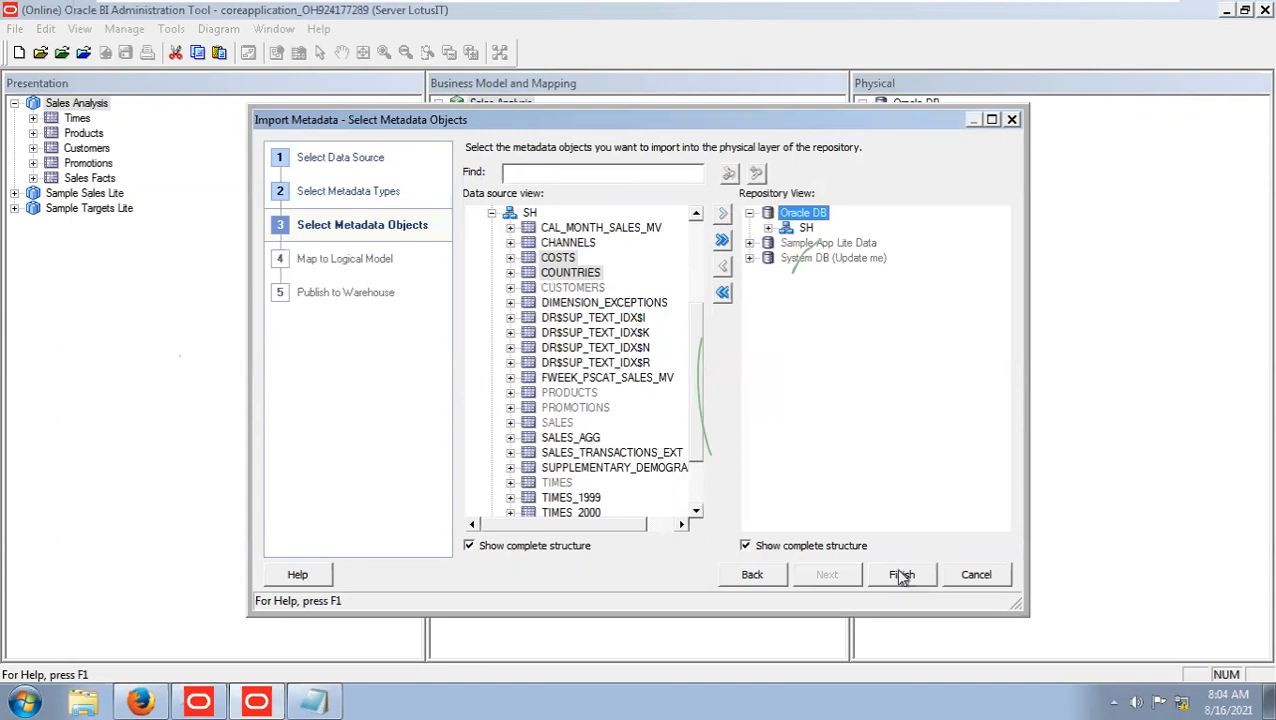
left_click(902, 575)
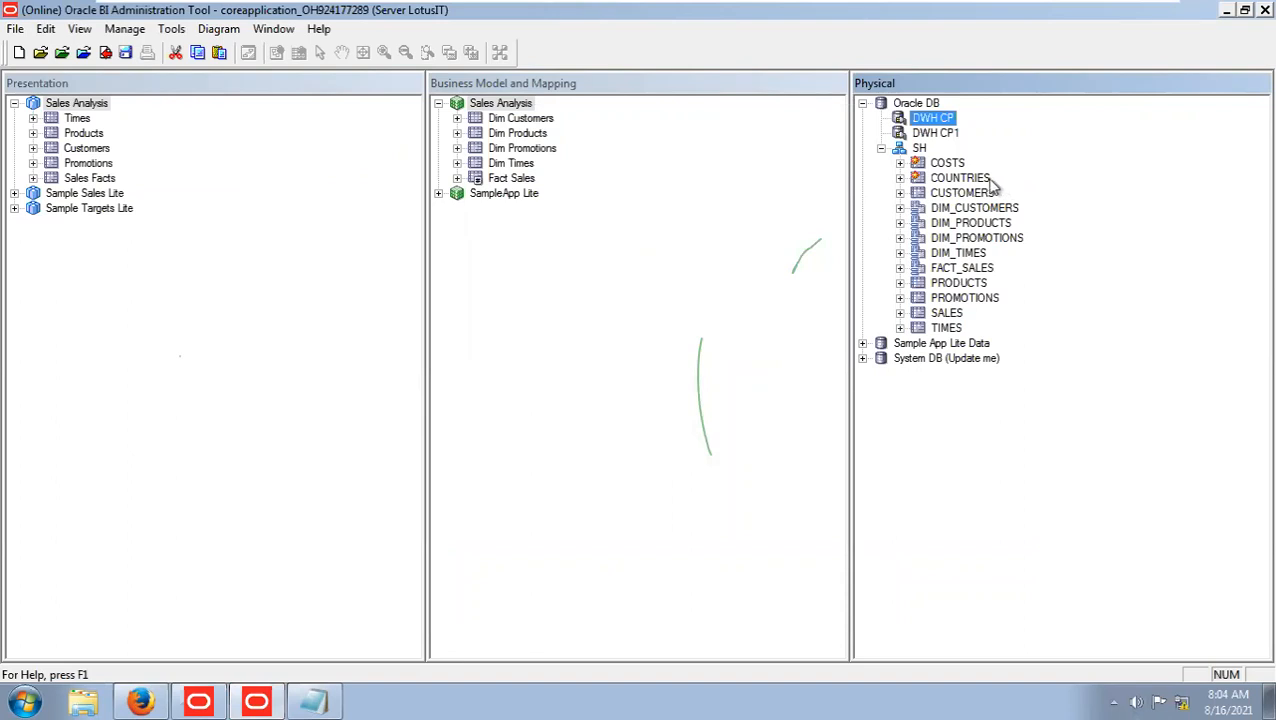
Examine the columns of the newly imported COUNTRIES and COSTS physical tables.
left_click(900, 178)
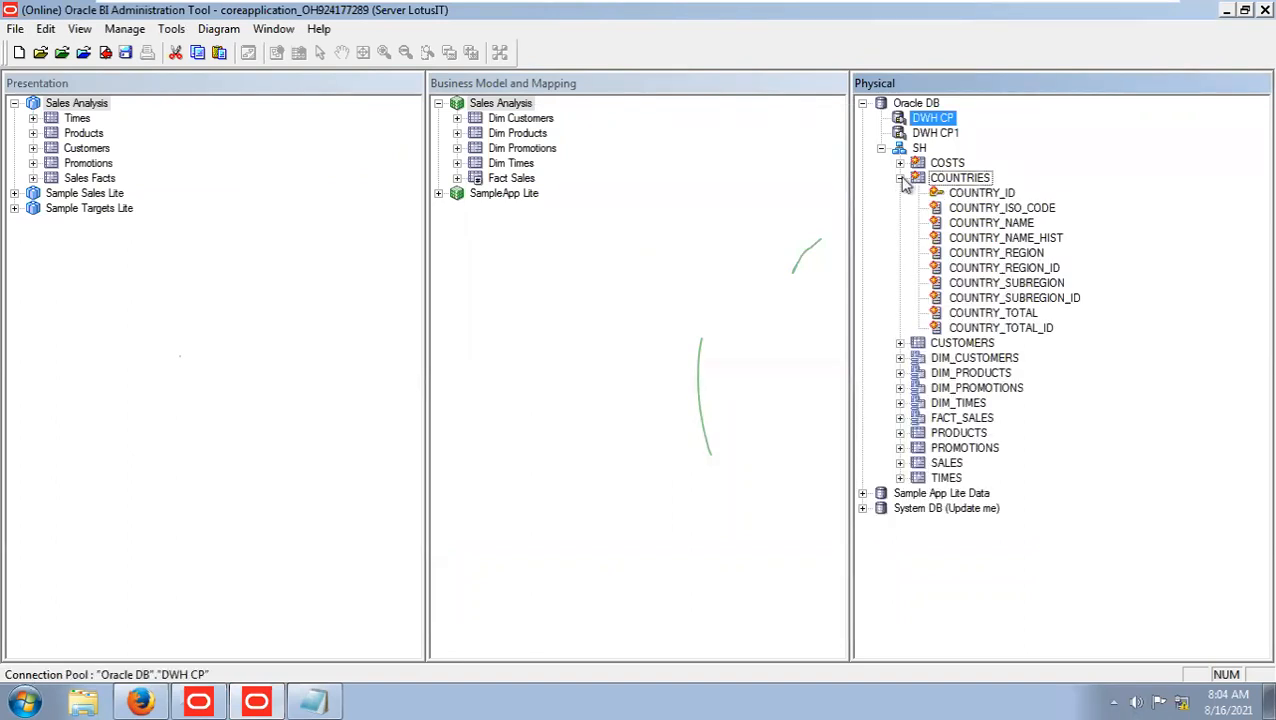
left_click(900, 178)
left_click(900, 164)
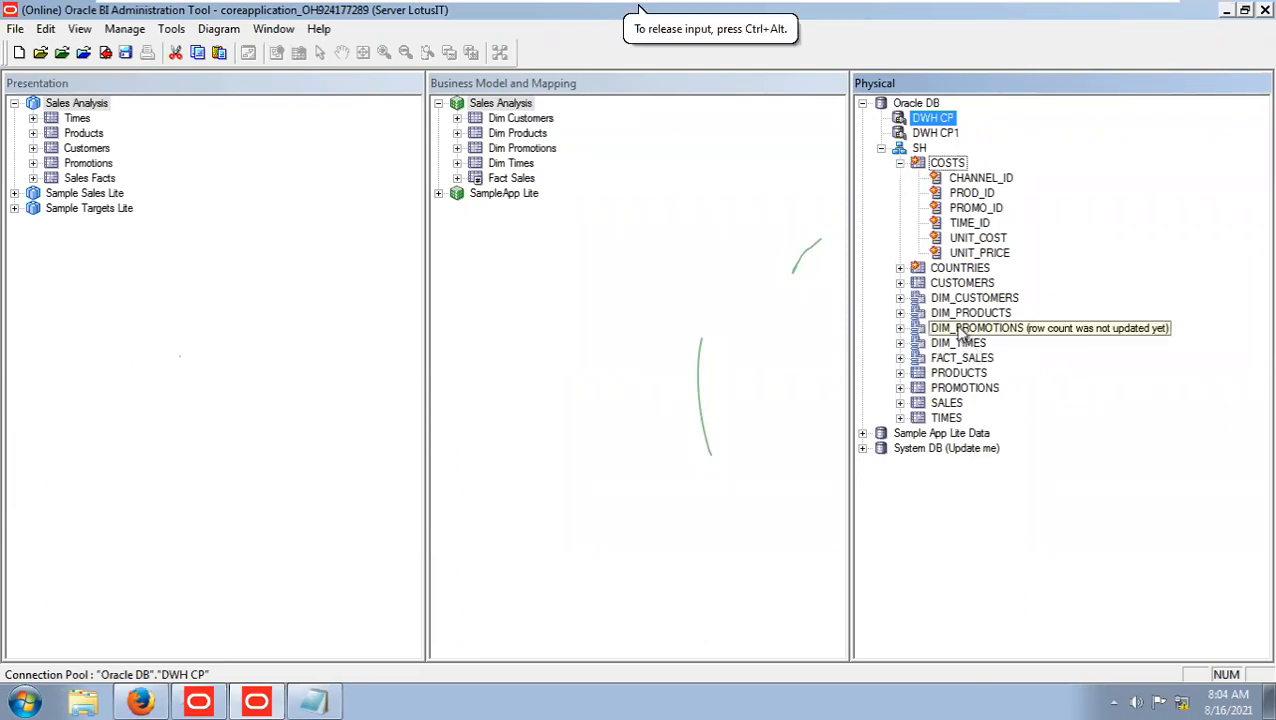
left_click(900, 164)
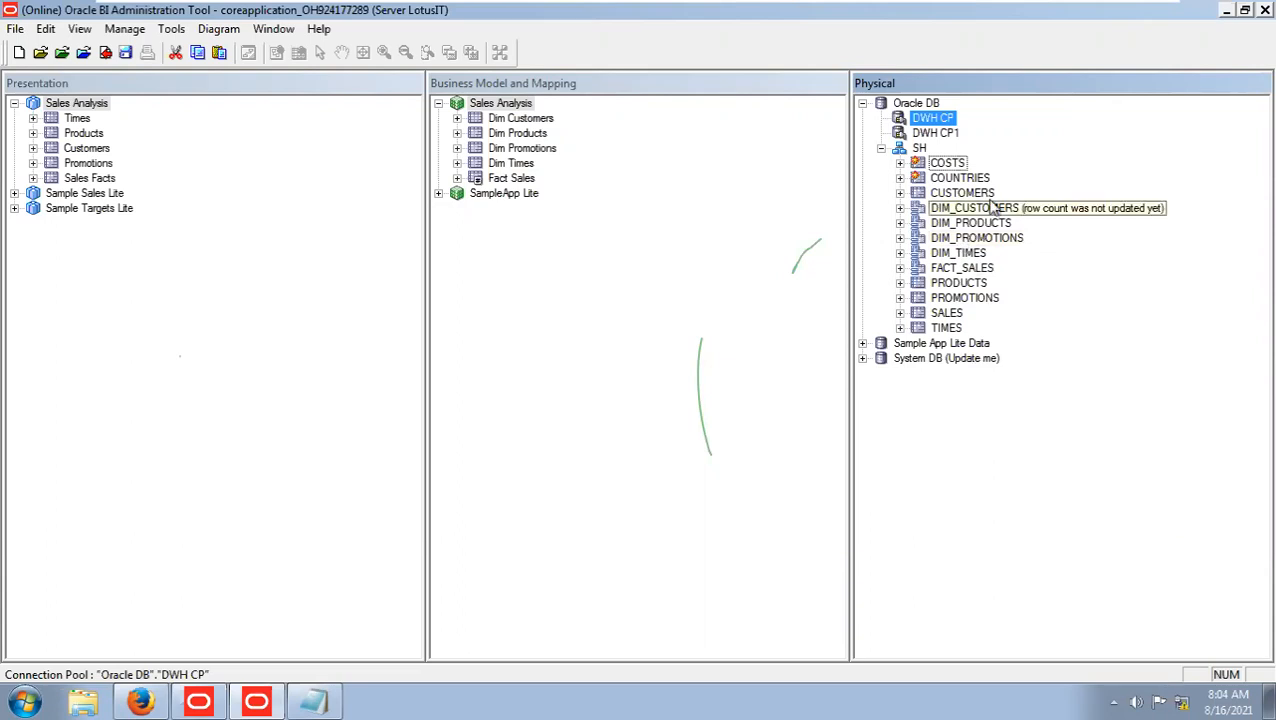
left_click(946, 165)
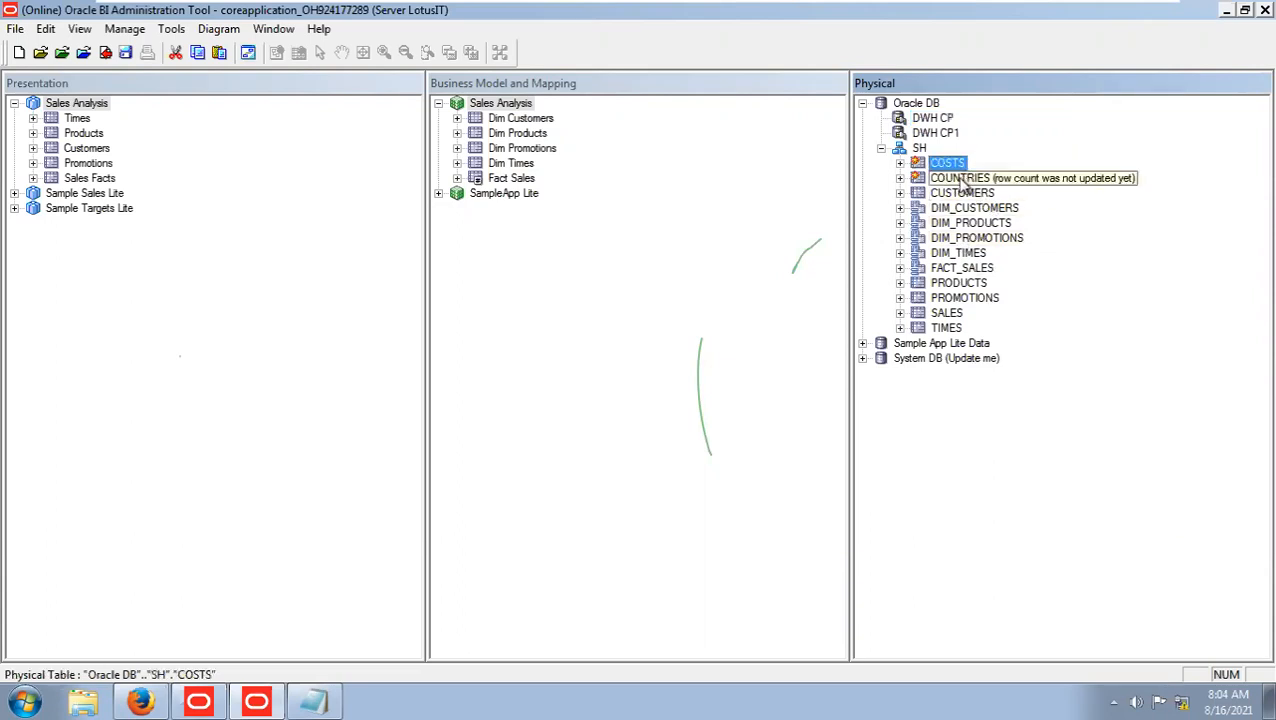
left_click(958, 179)
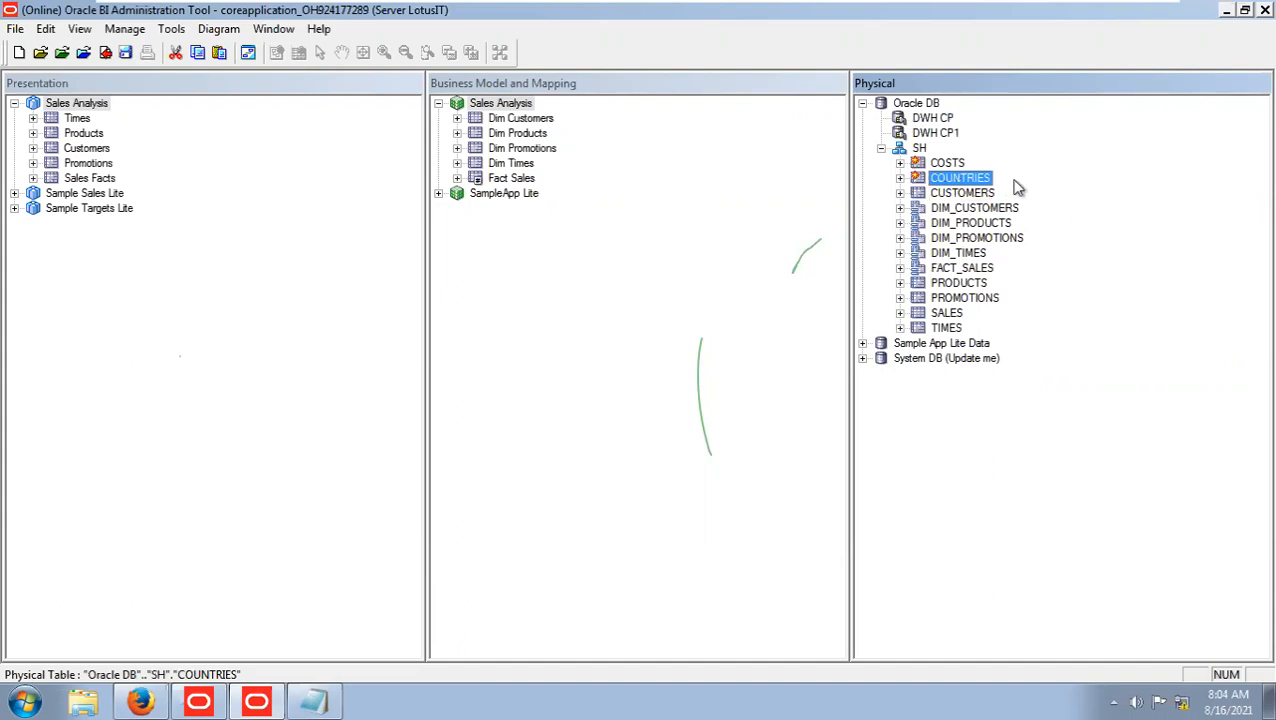
Create an alias of the COSTS physical table named FACT_COSTS, checking out the SH physical schema.
left_click(948, 164)
right_click(952, 168)
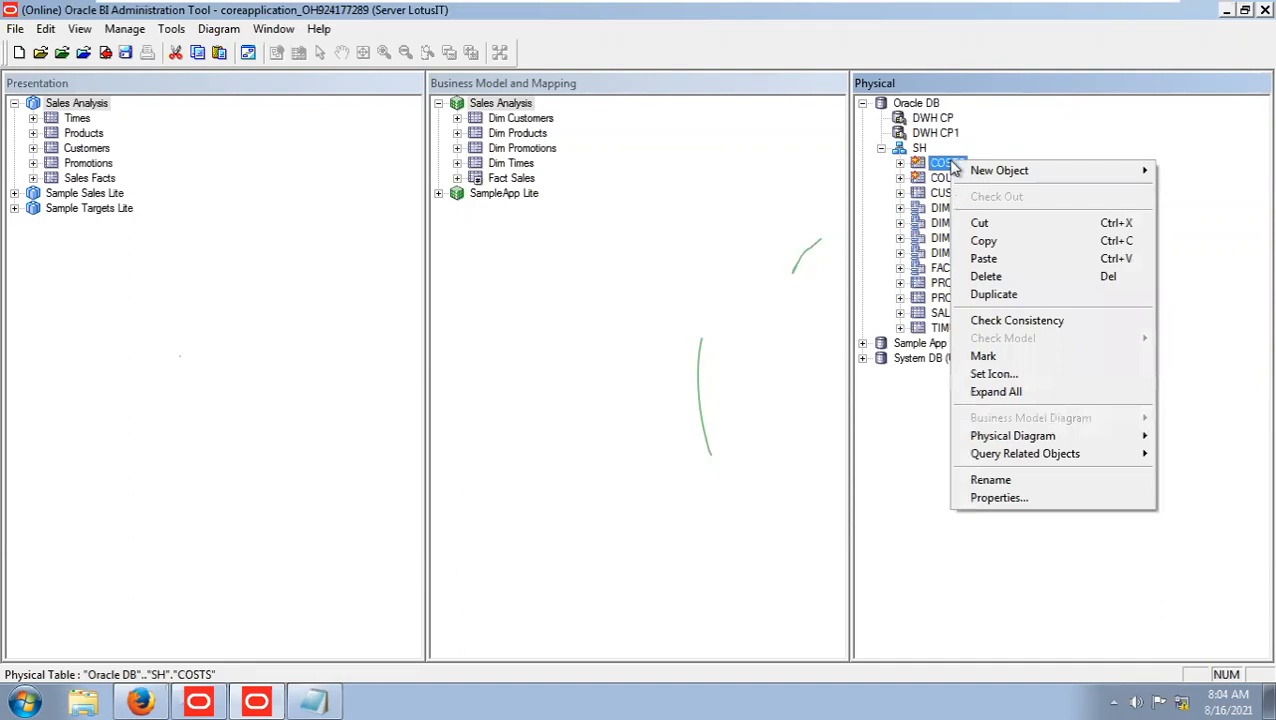
mouse_move(1015, 440)
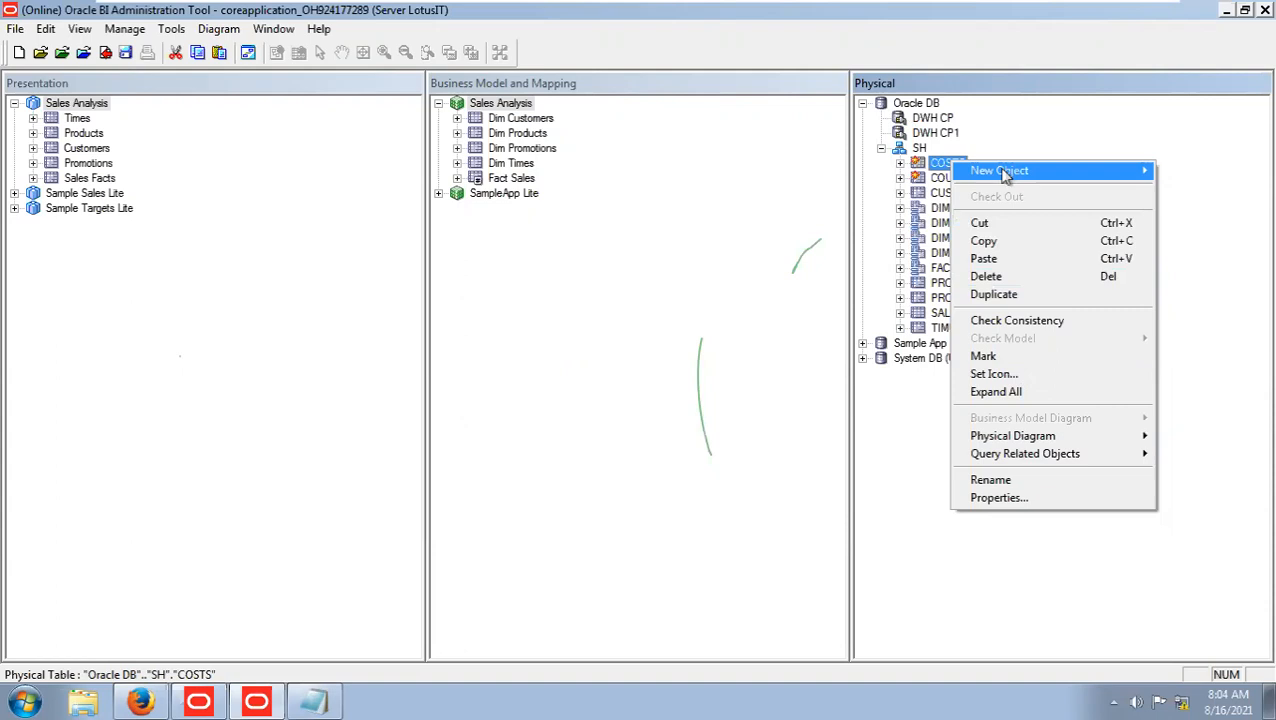
mouse_move(1012, 172)
left_click(904, 175)
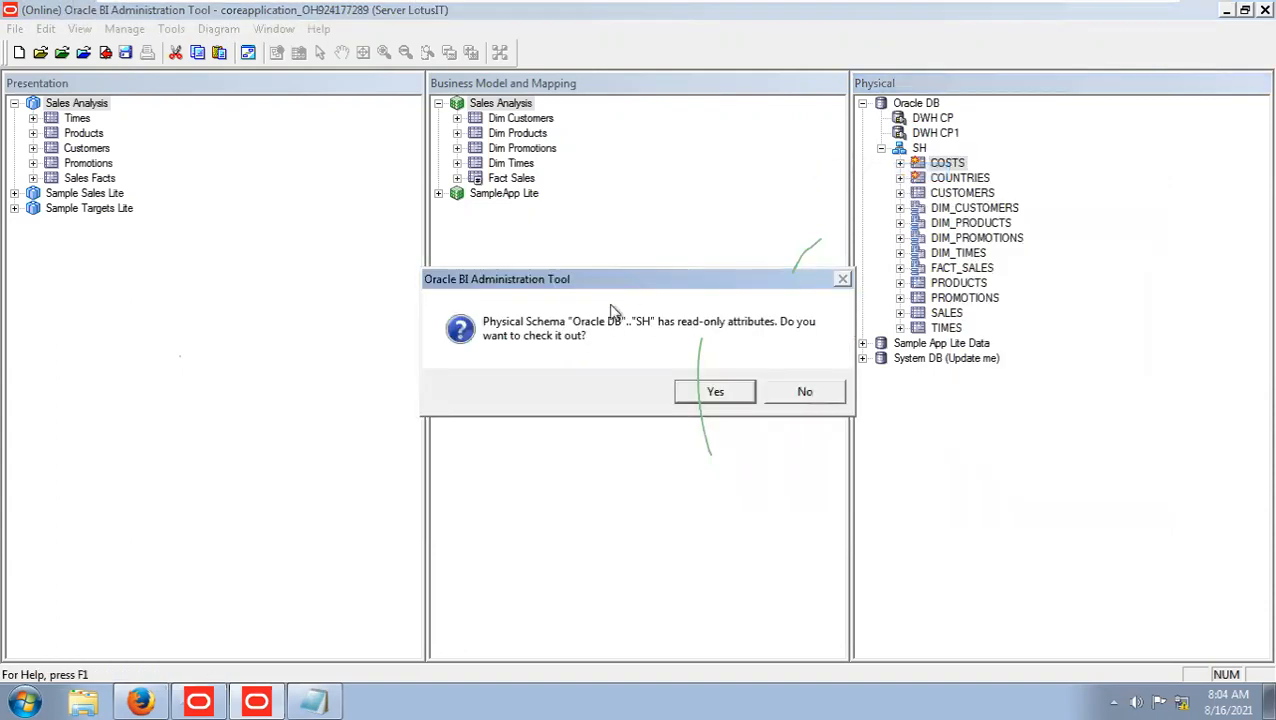
left_click(687, 393)
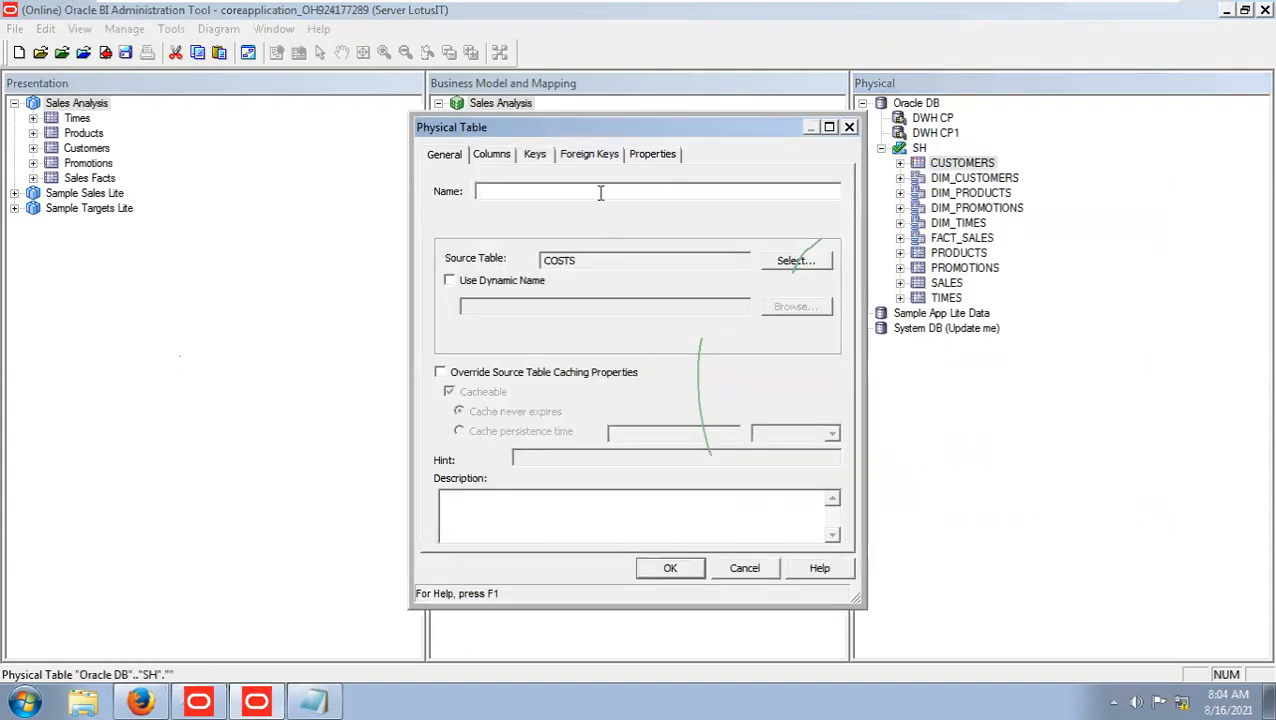
type("FACT_COSTS")
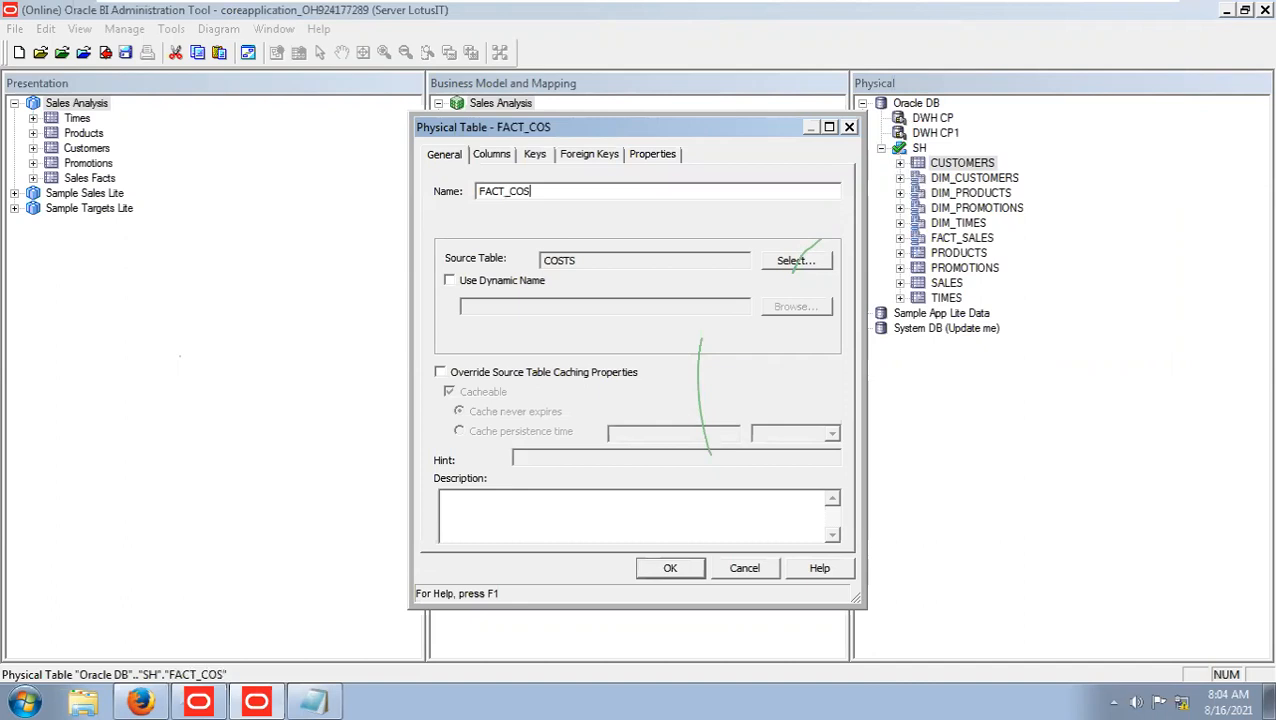
left_click(666, 569)
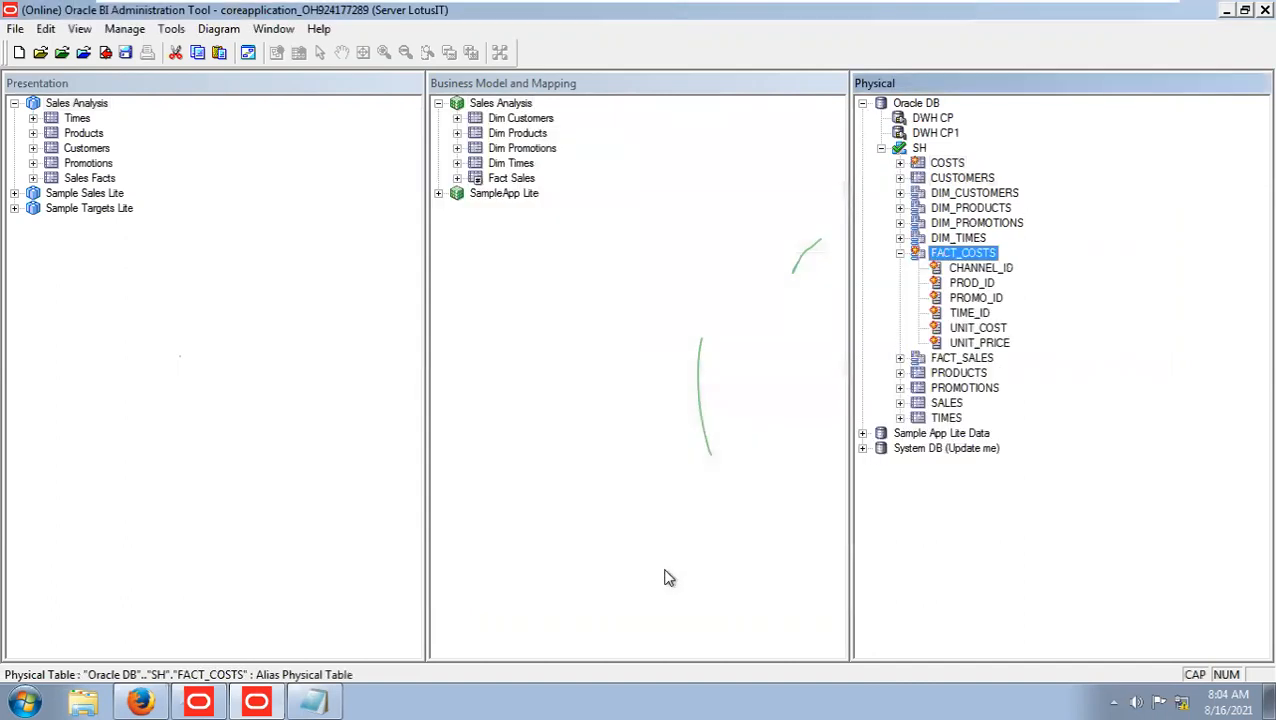
Look at the UNIT_COST and UNIT_PRICE columns of the FACT_COSTS alias and collapse the table.
left_click(968, 329)
left_click(977, 342)
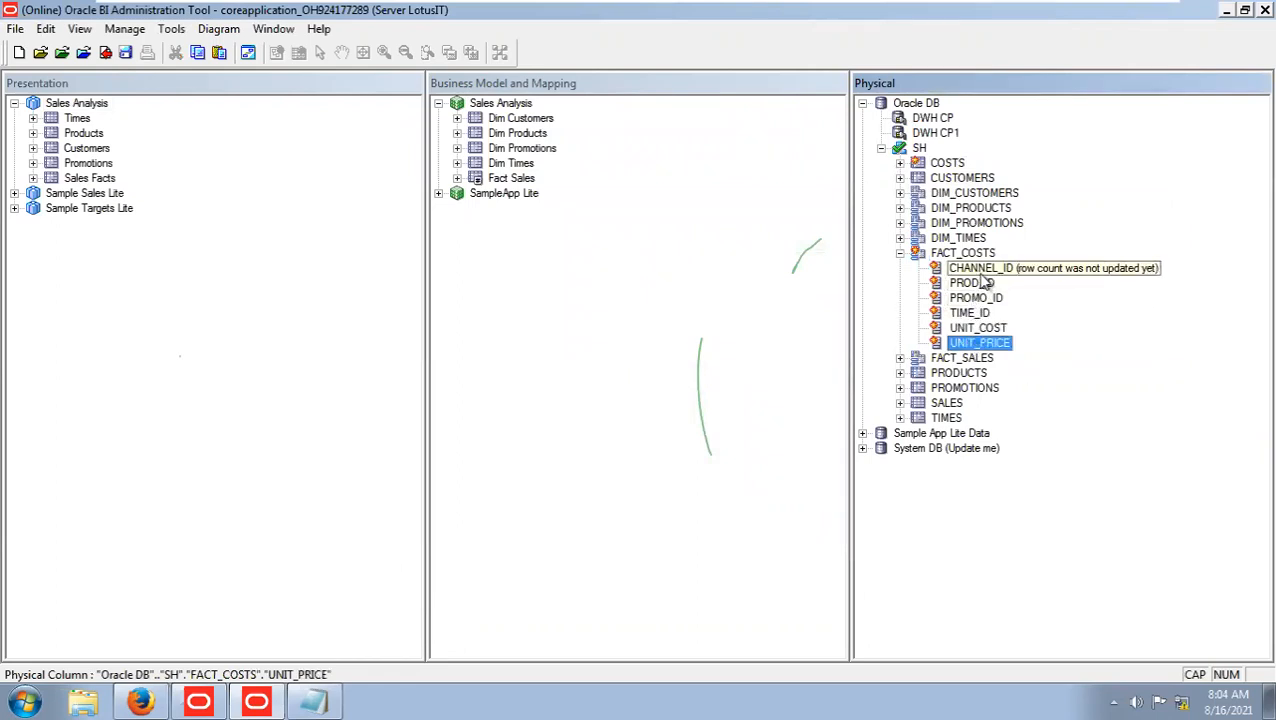
left_click(988, 330)
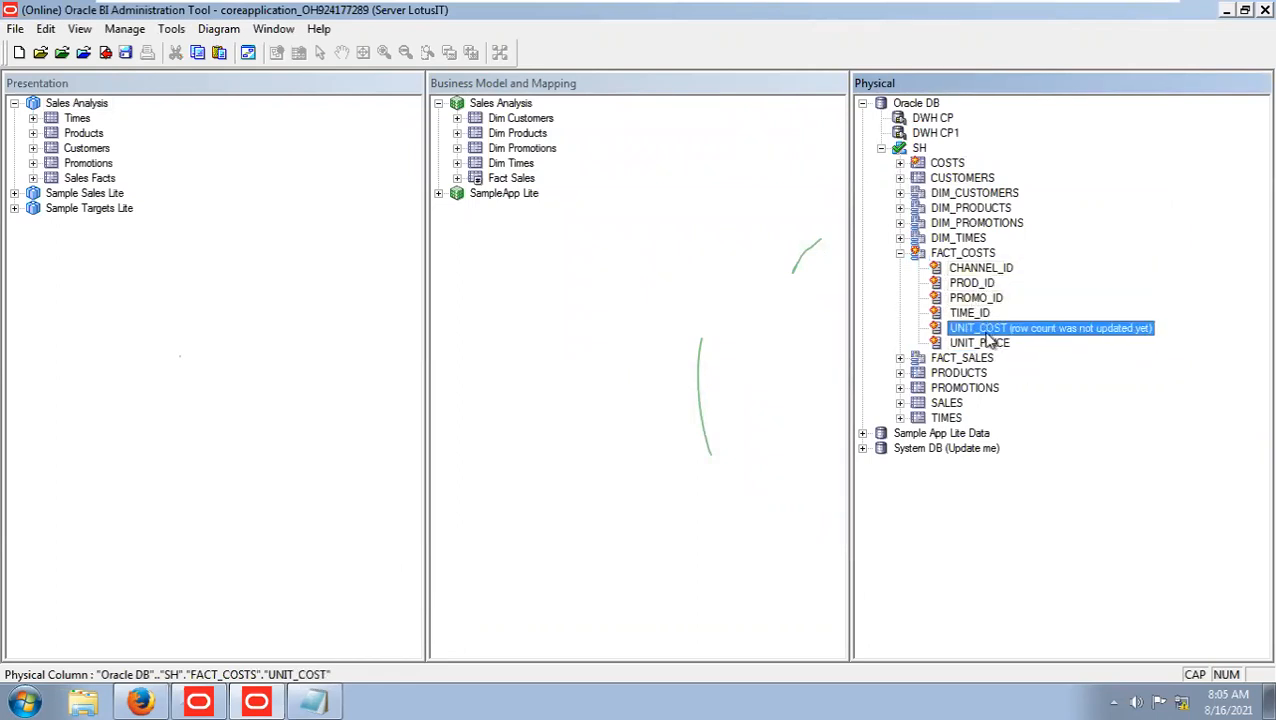
left_click(903, 256)
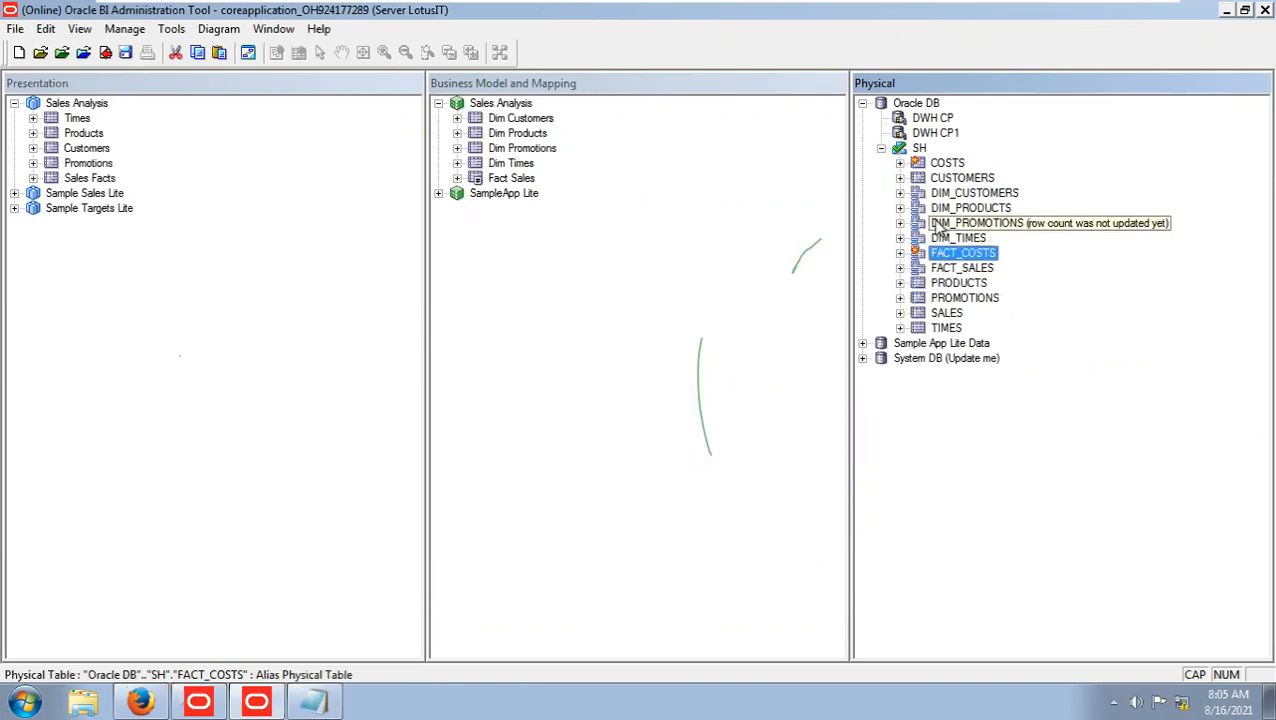
right_click(950, 181)
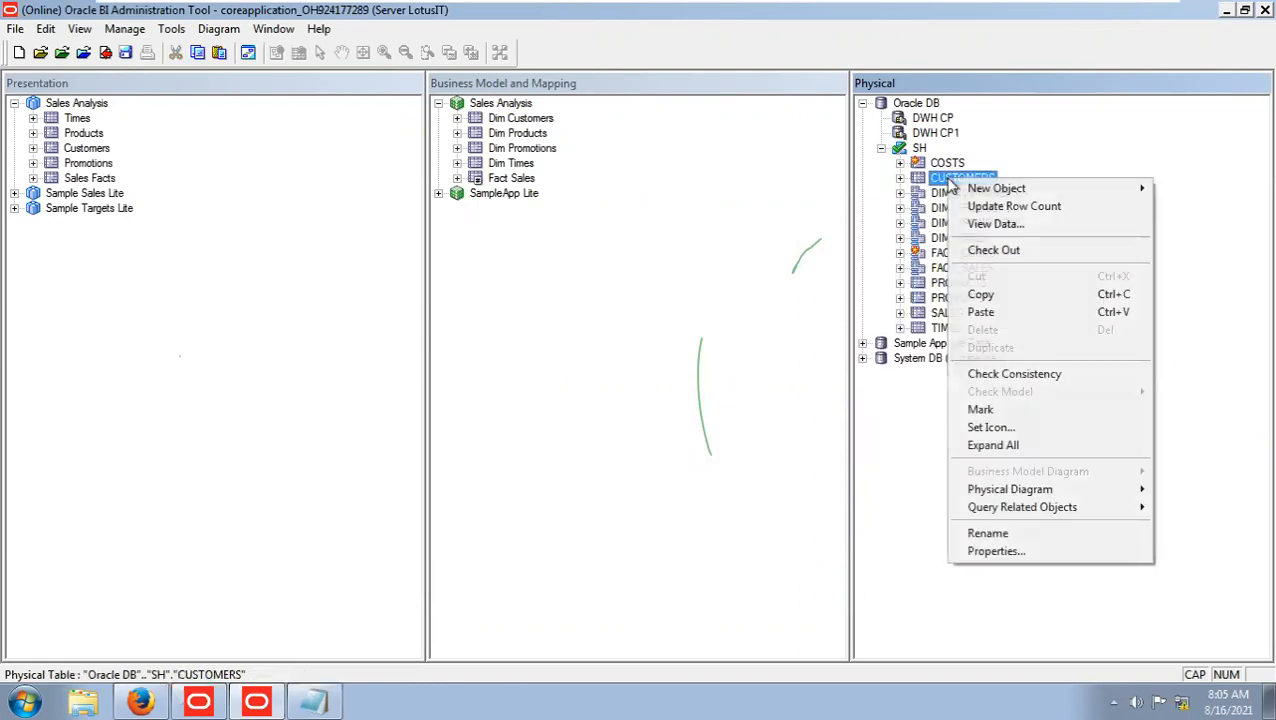
left_click(888, 422)
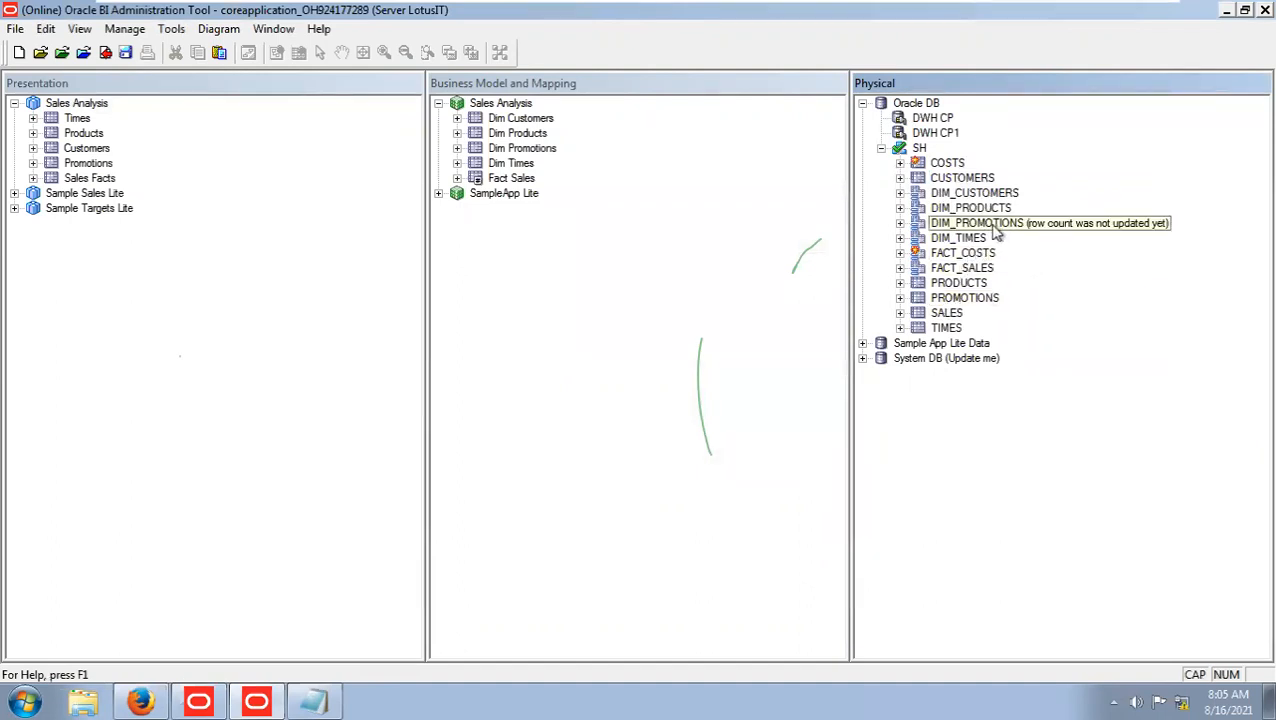
left_click(953, 166)
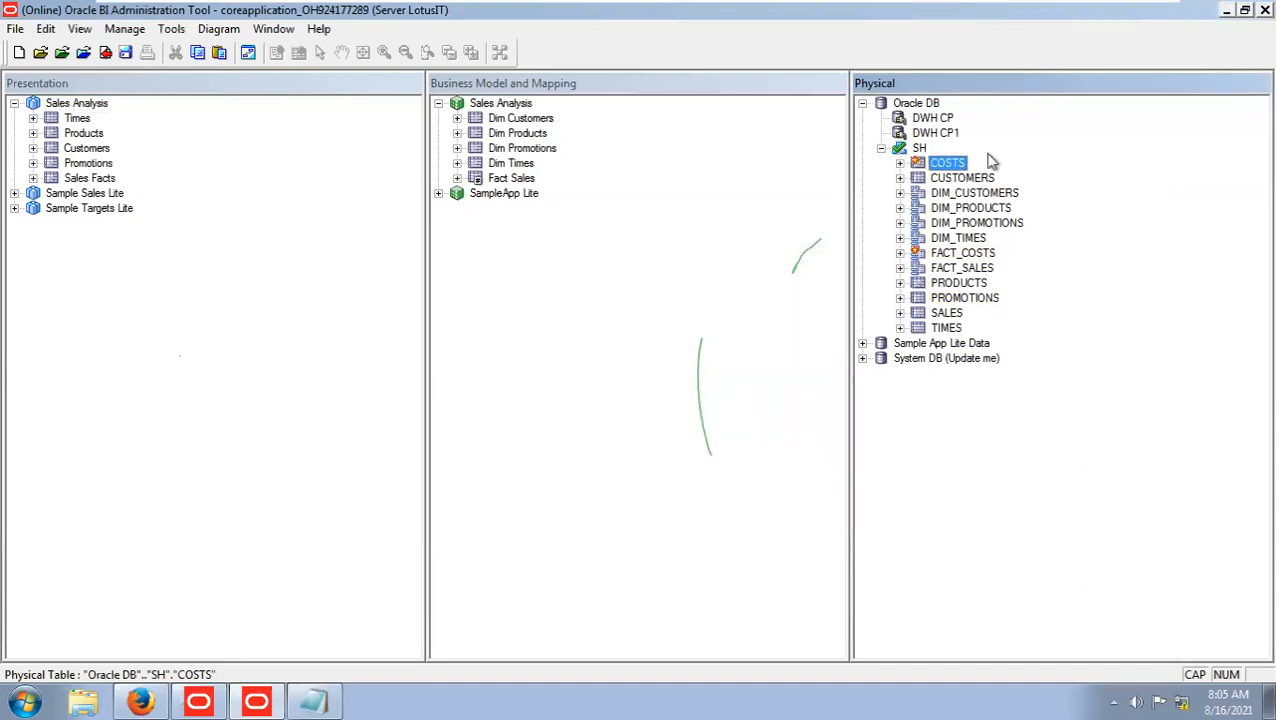
Examine which SH tables the repository already contains in the DWH CP metadata import, and cancel the import.
right_click(936, 120)
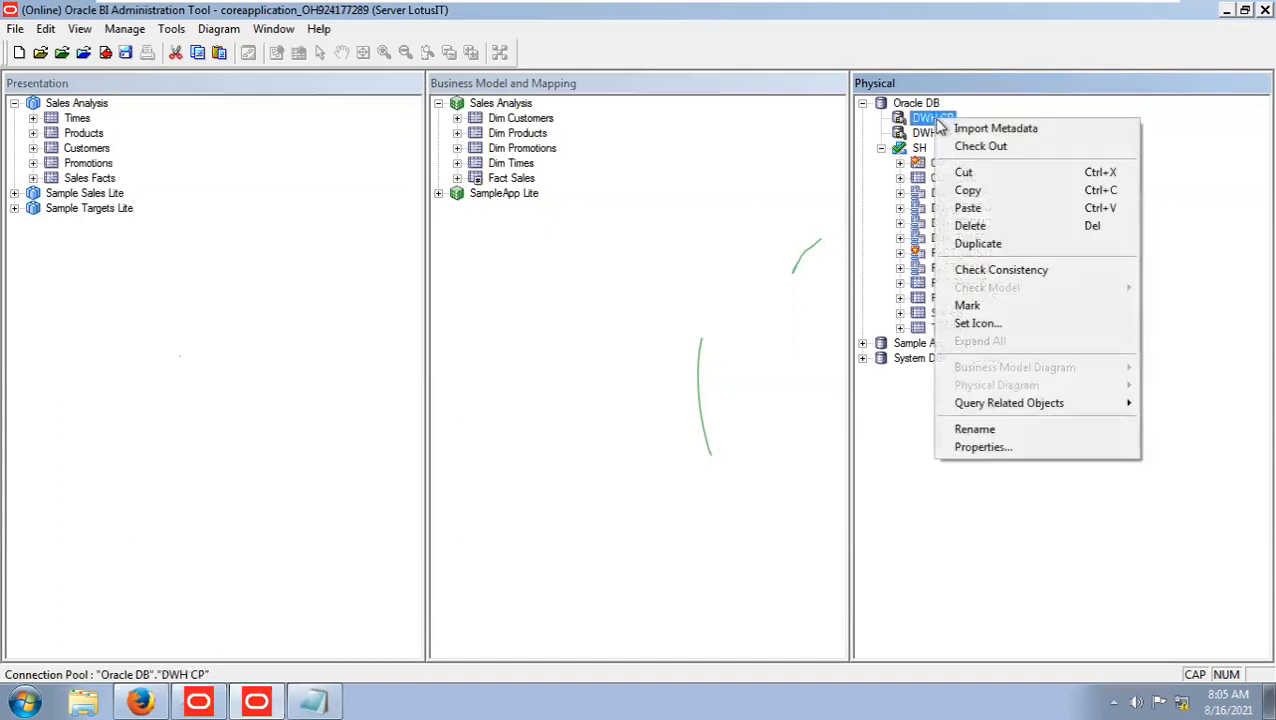
left_click(990, 129)
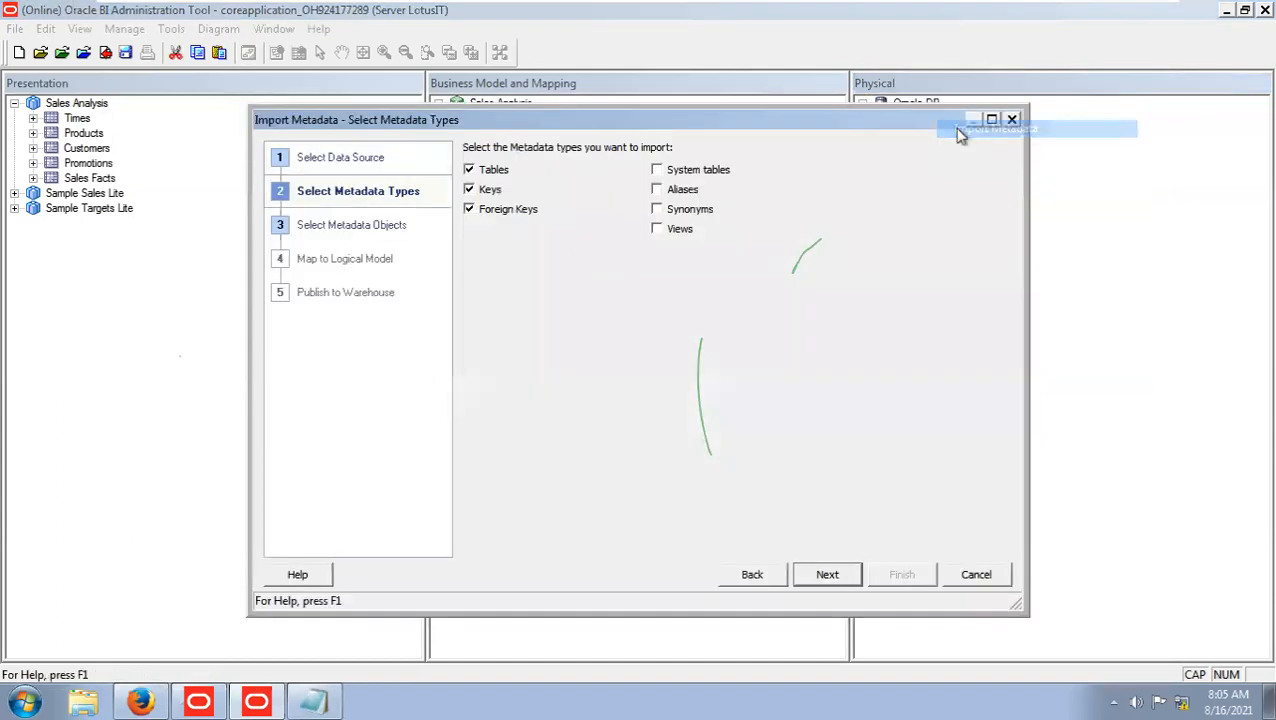
left_click(828, 574)
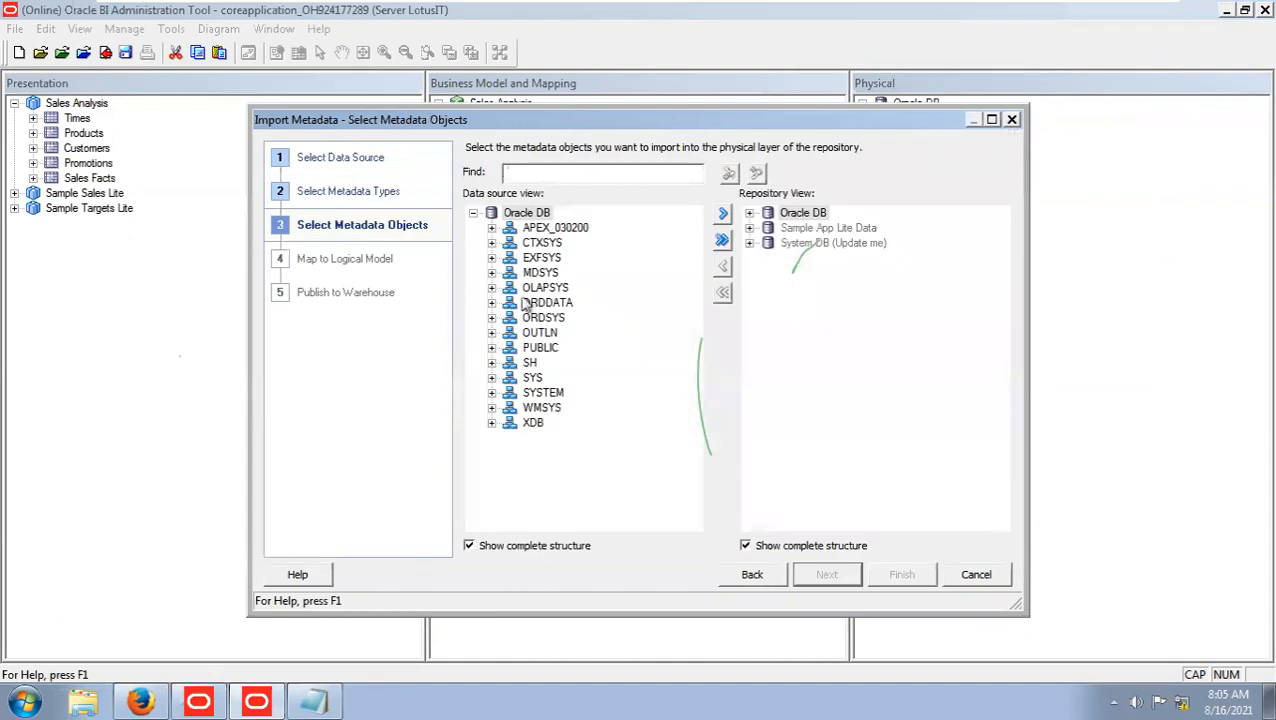
left_click(491, 362)
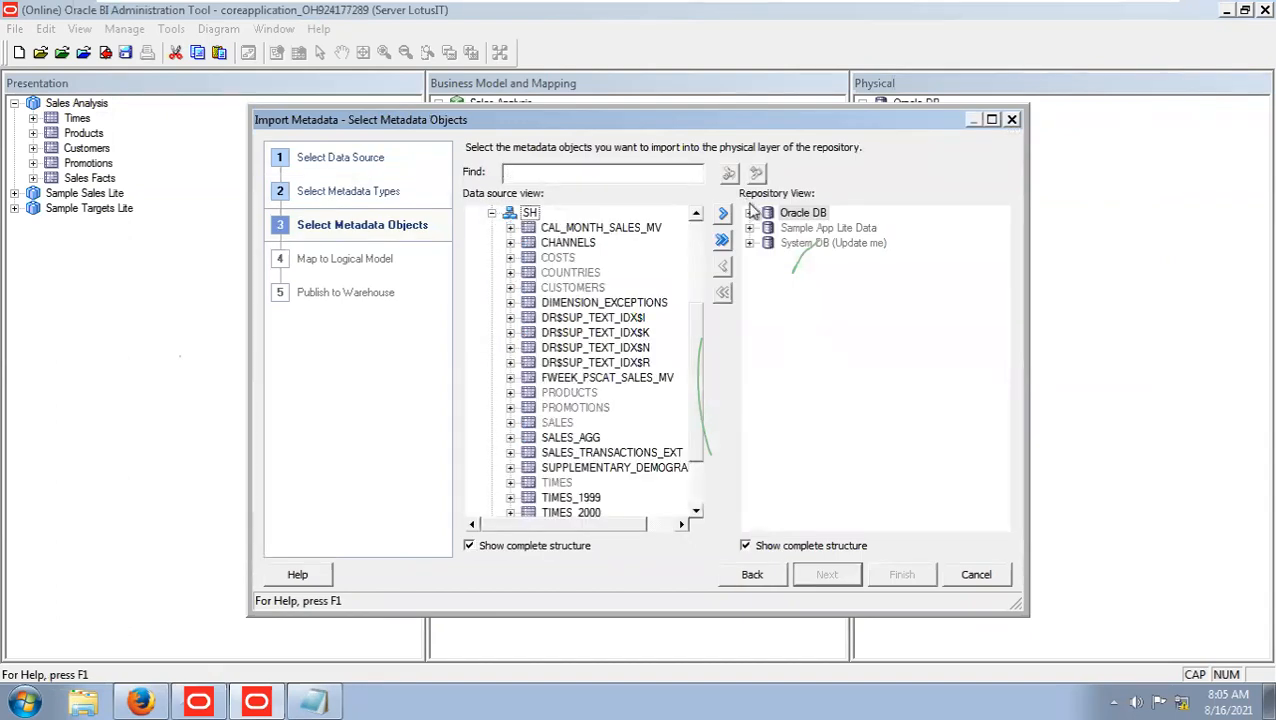
left_click(749, 213)
left_click(768, 229)
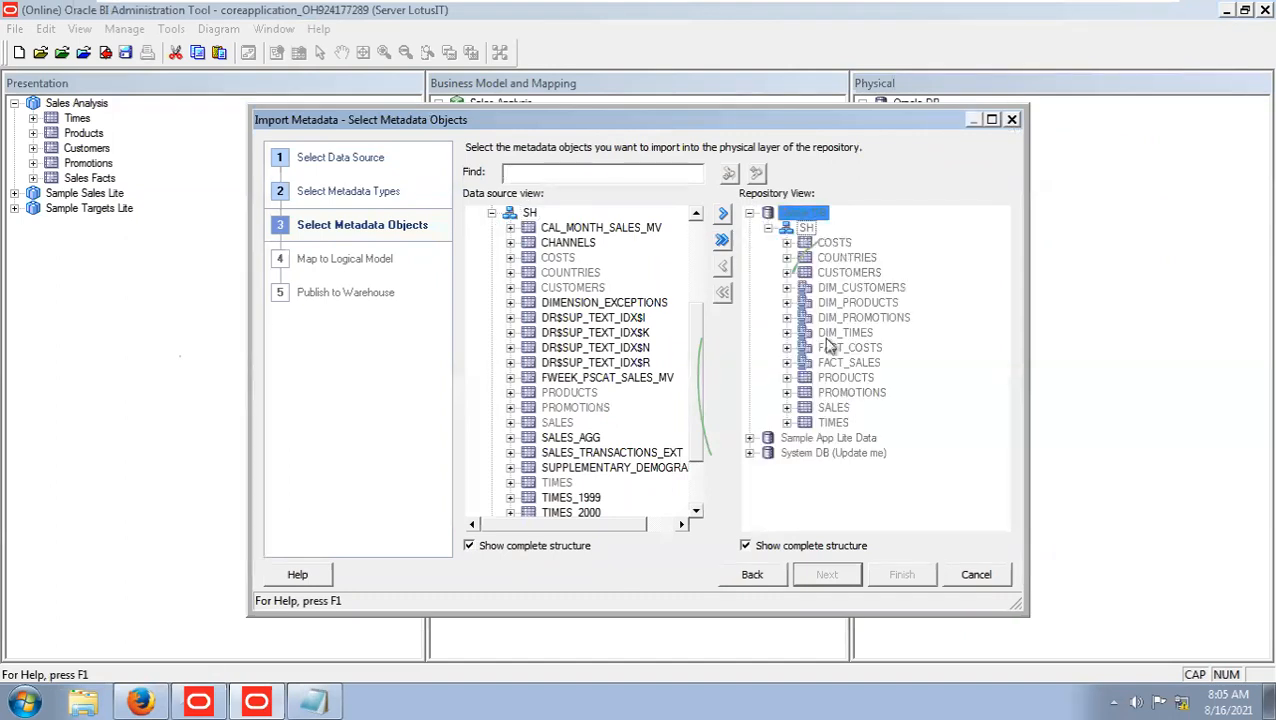
left_click(958, 576)
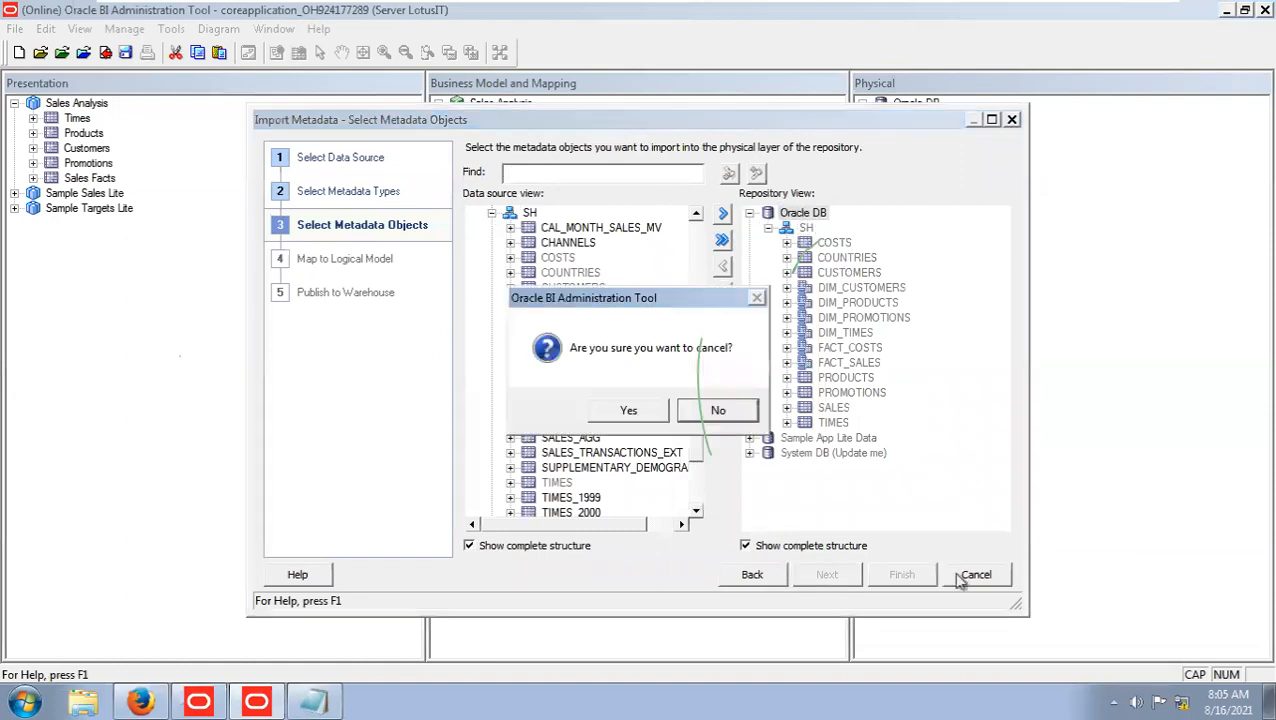
left_click(641, 411)
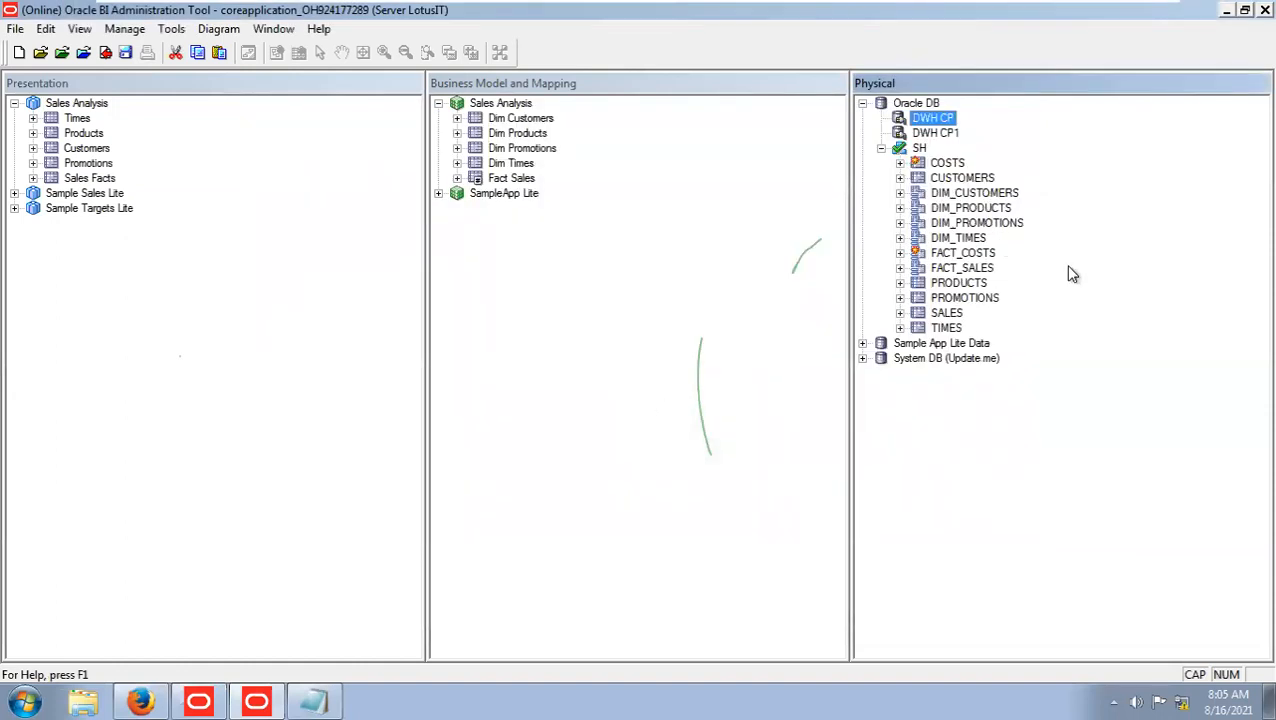
Check in the changes and save the repository with a global consistency check, closing the check results.
left_click(126, 53)
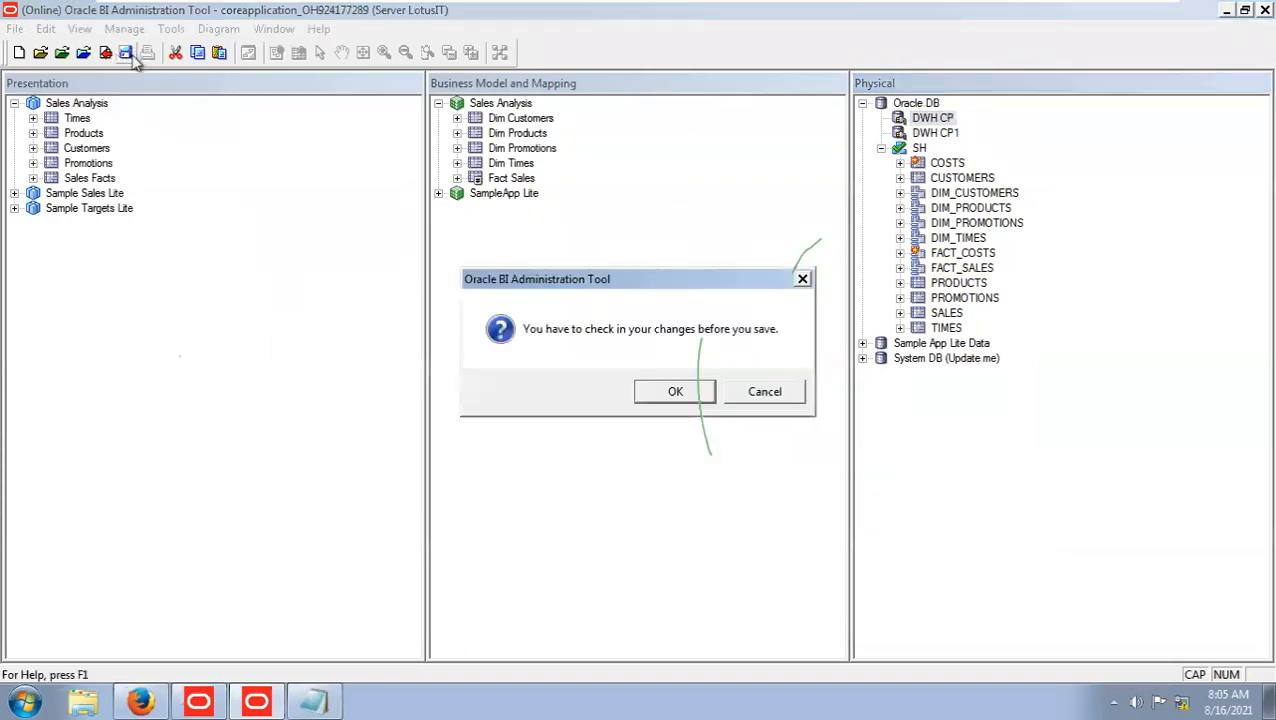
left_click(679, 392)
left_click(566, 392)
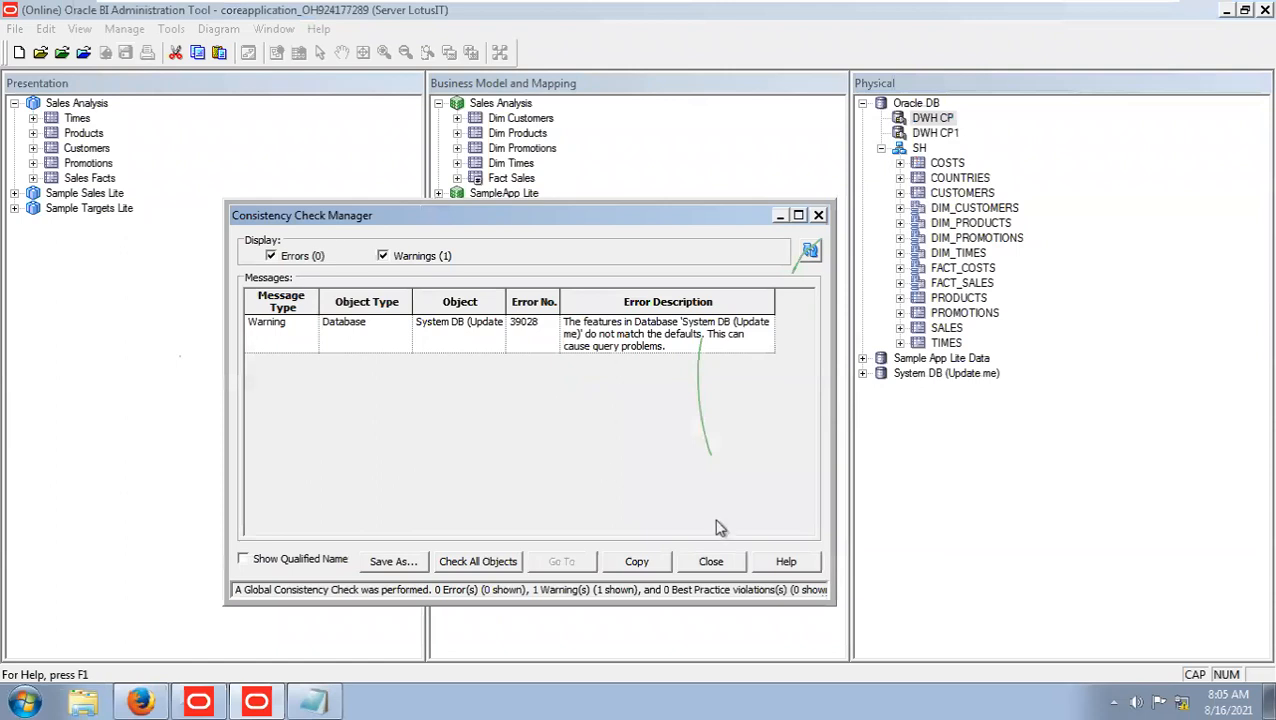
left_click(711, 561)
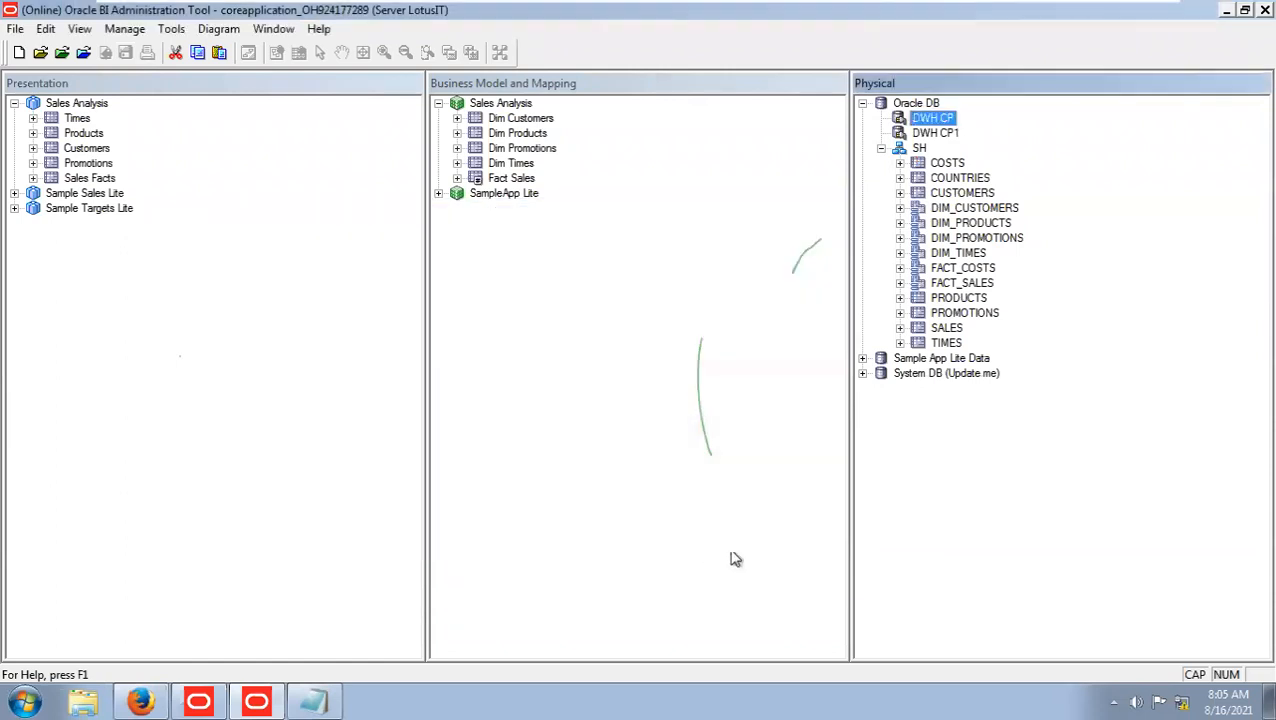
Create an alias of the COUNTRIES physical table named DIM_COUNTRIES, checking out SH and COUNTRIES, and collapse its column list.
right_click(970, 183)
mouse_move(1003, 188)
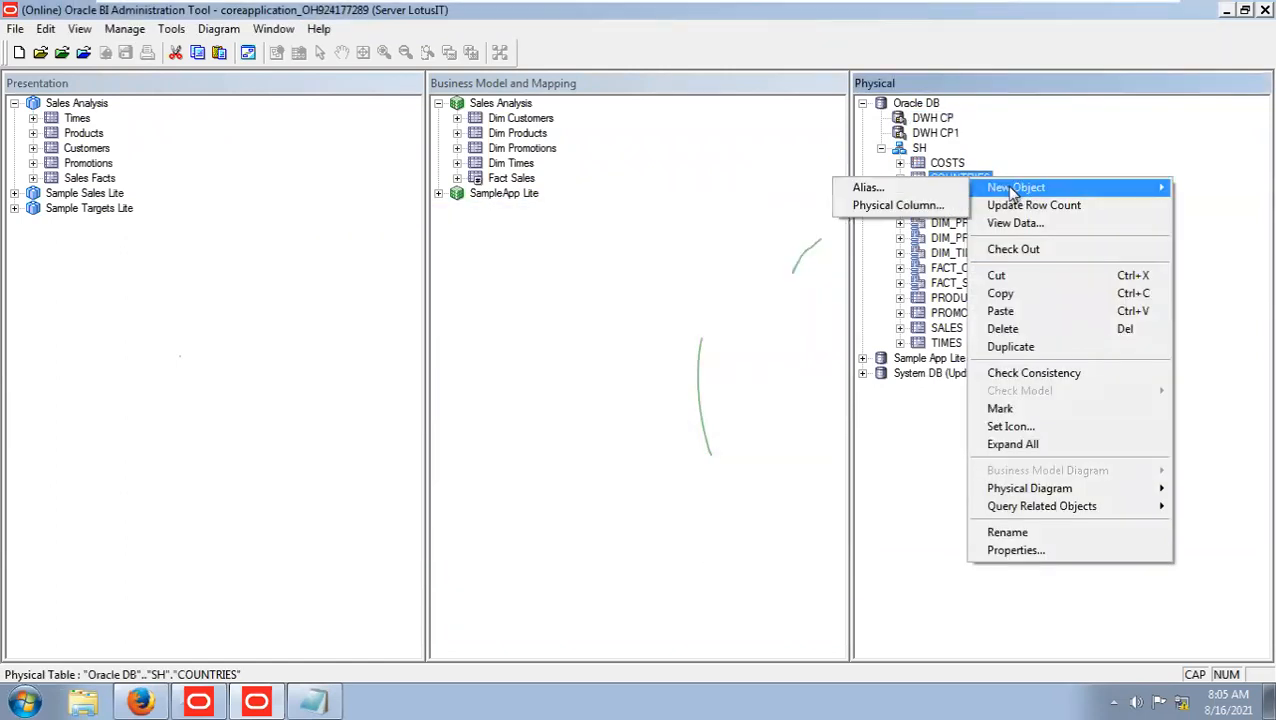
left_click(922, 187)
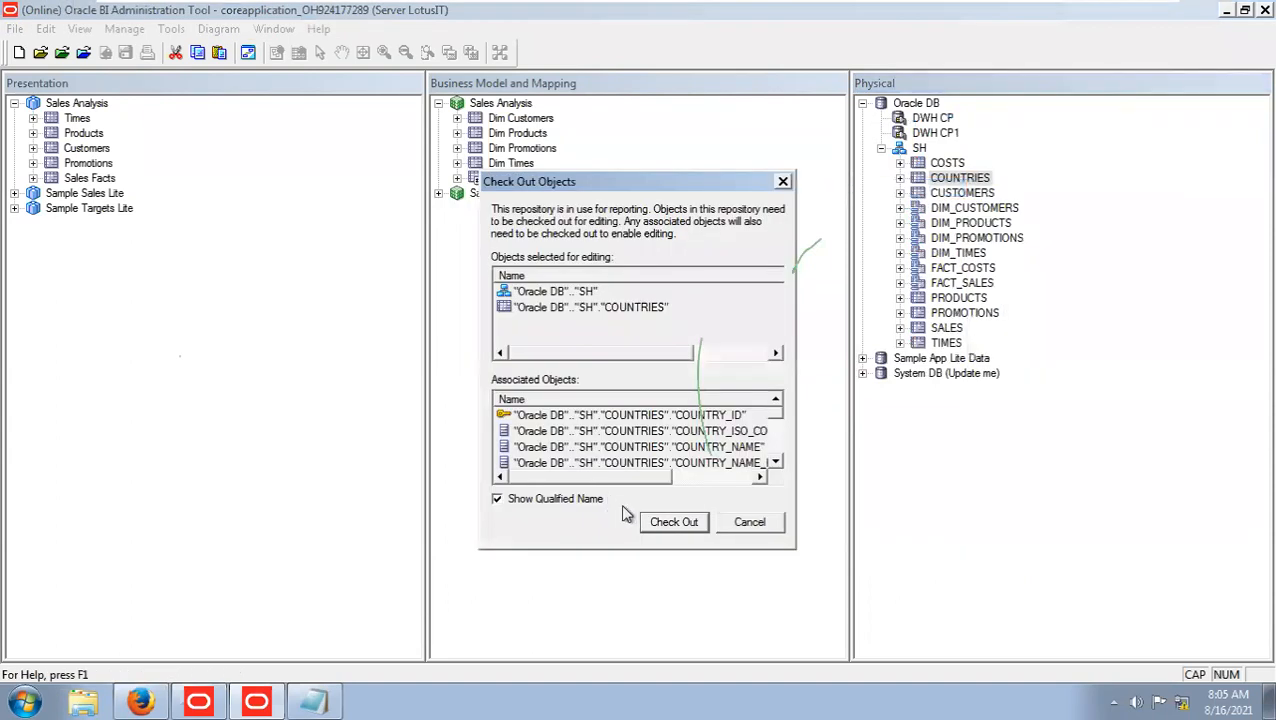
left_click(670, 521)
left_click_drag(601, 262, 497, 265)
key("ctrl+c")
left_click(504, 195)
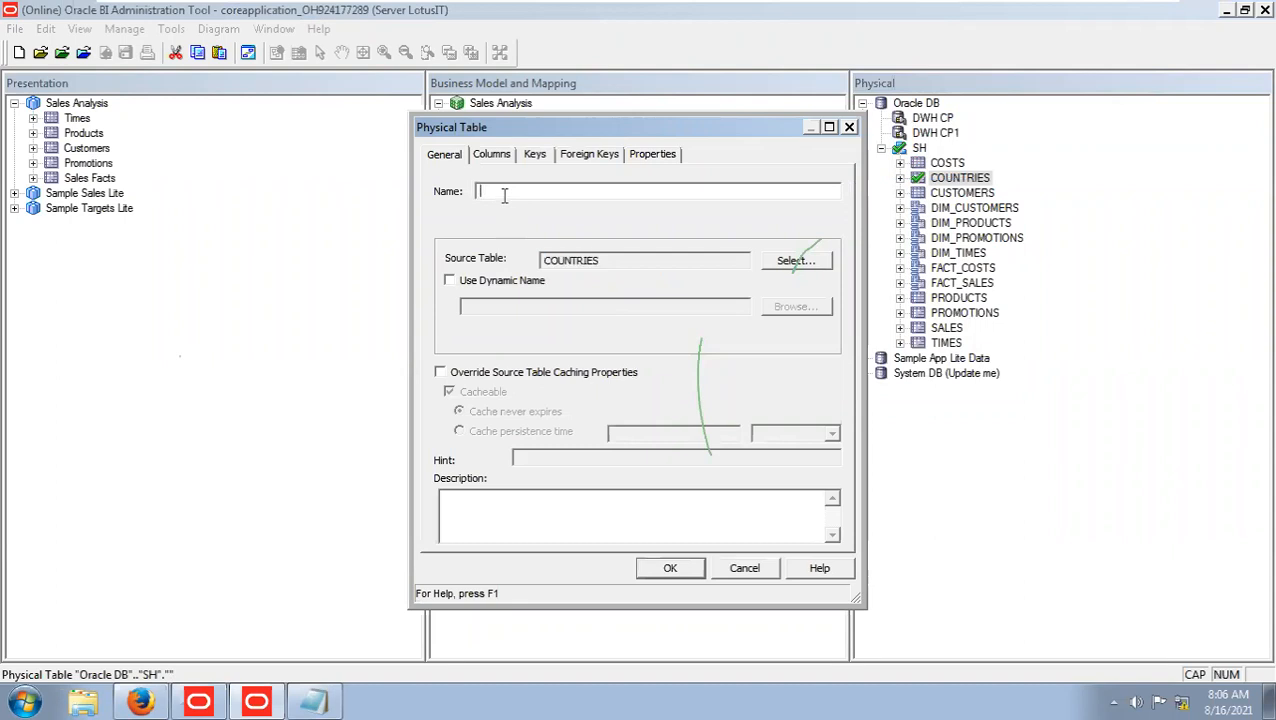
type("DIM_")
key("ctrl+v")
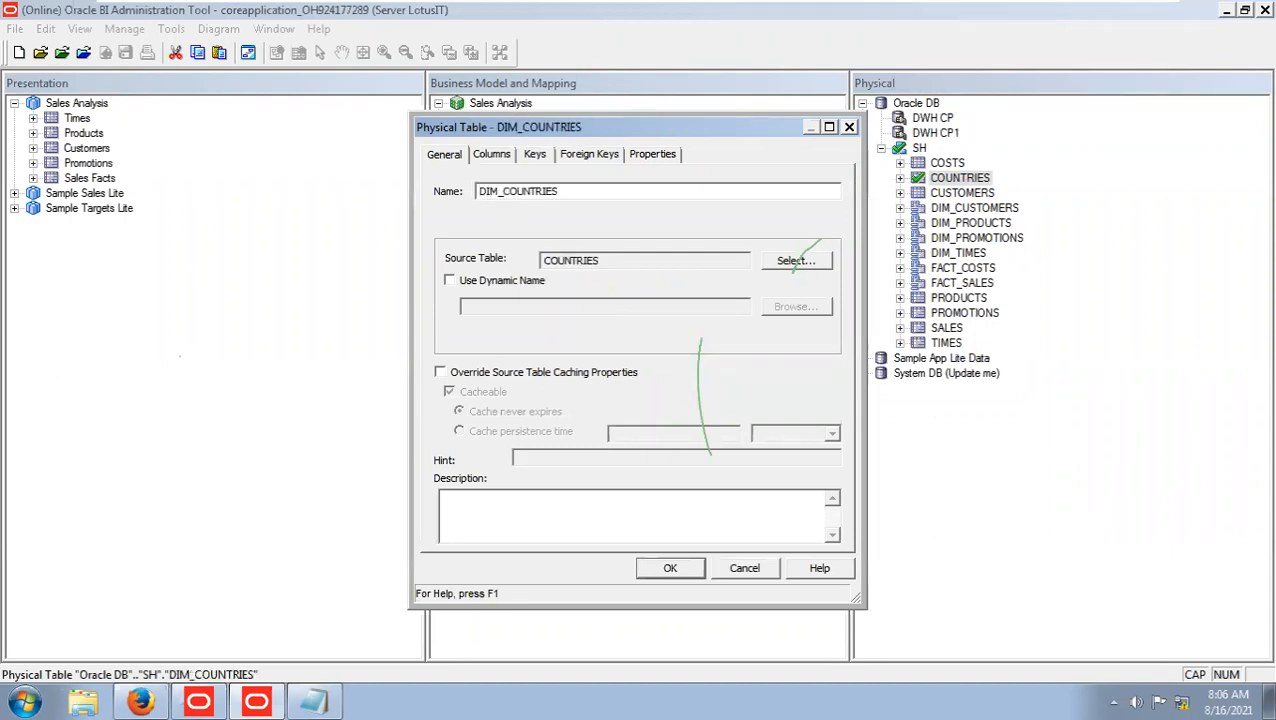
left_click(684, 567)
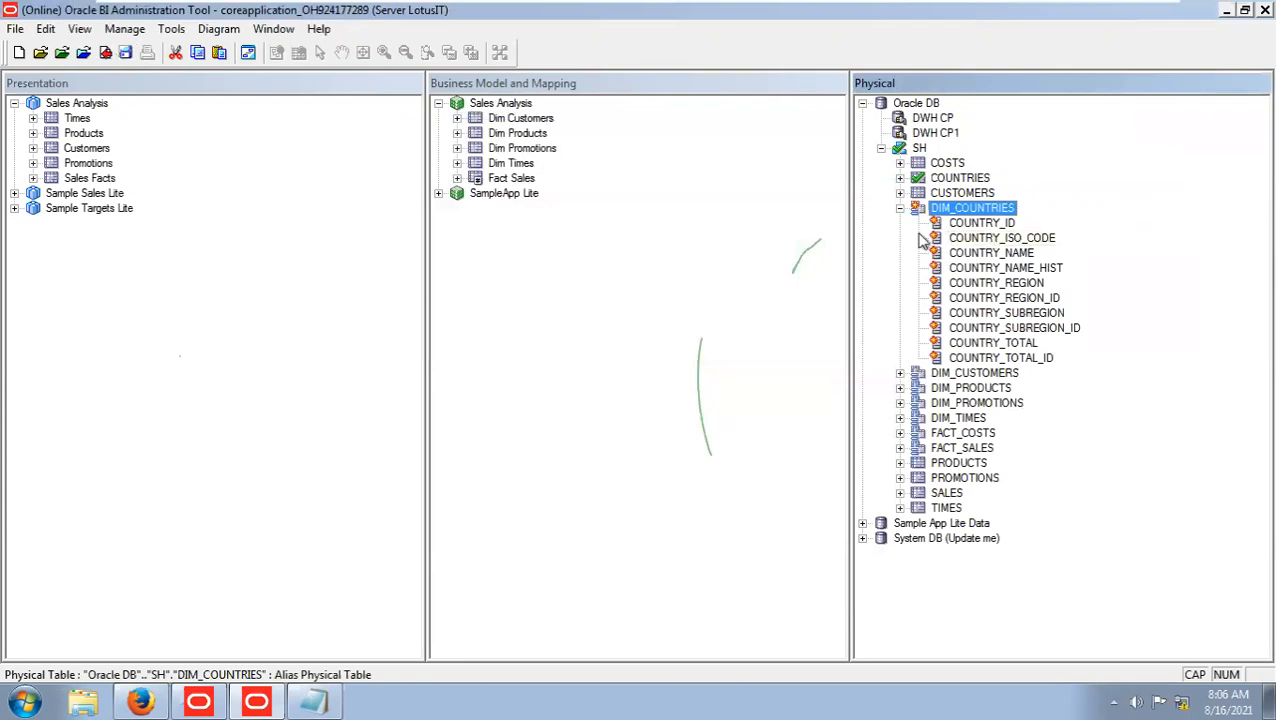
left_click(900, 208)
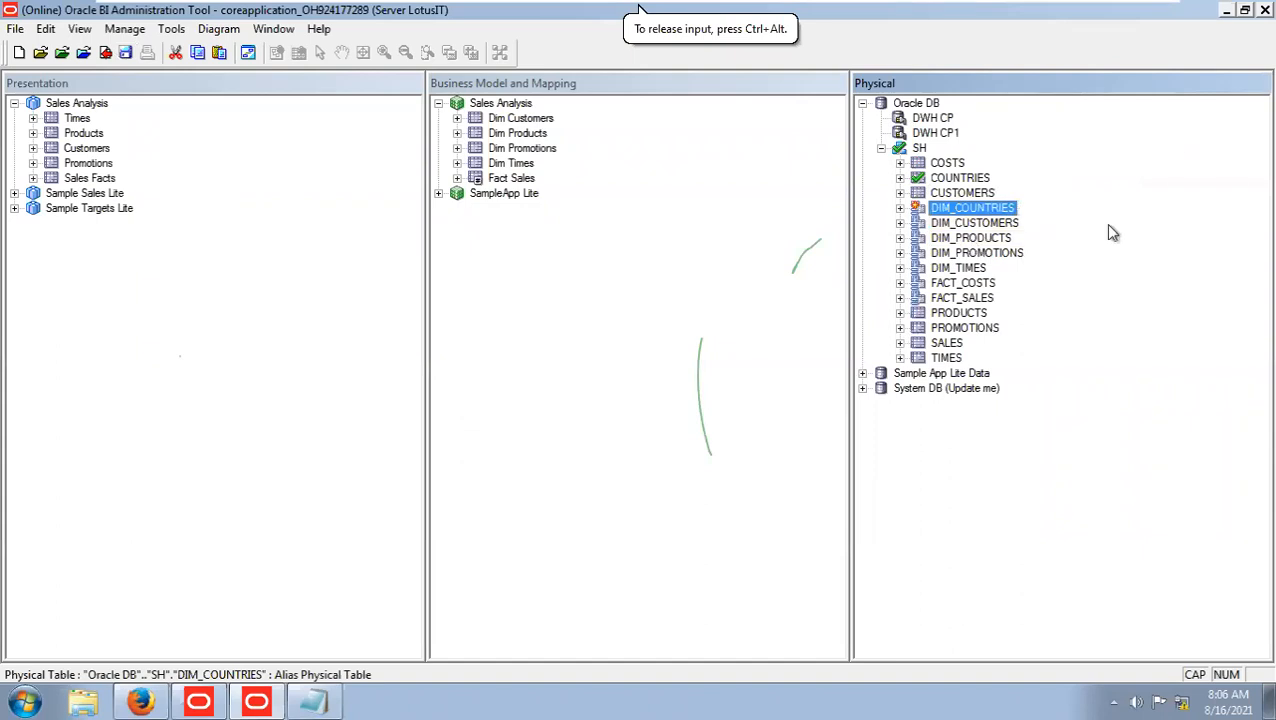
Show a physical diagram of only FACT_COSTS, DIM_TIMES, DIM_PROMOTIONS, DIM_PRODUCTS, DIM_CUSTOMERS and DIM_COUNTRIES.
left_click(967, 286)
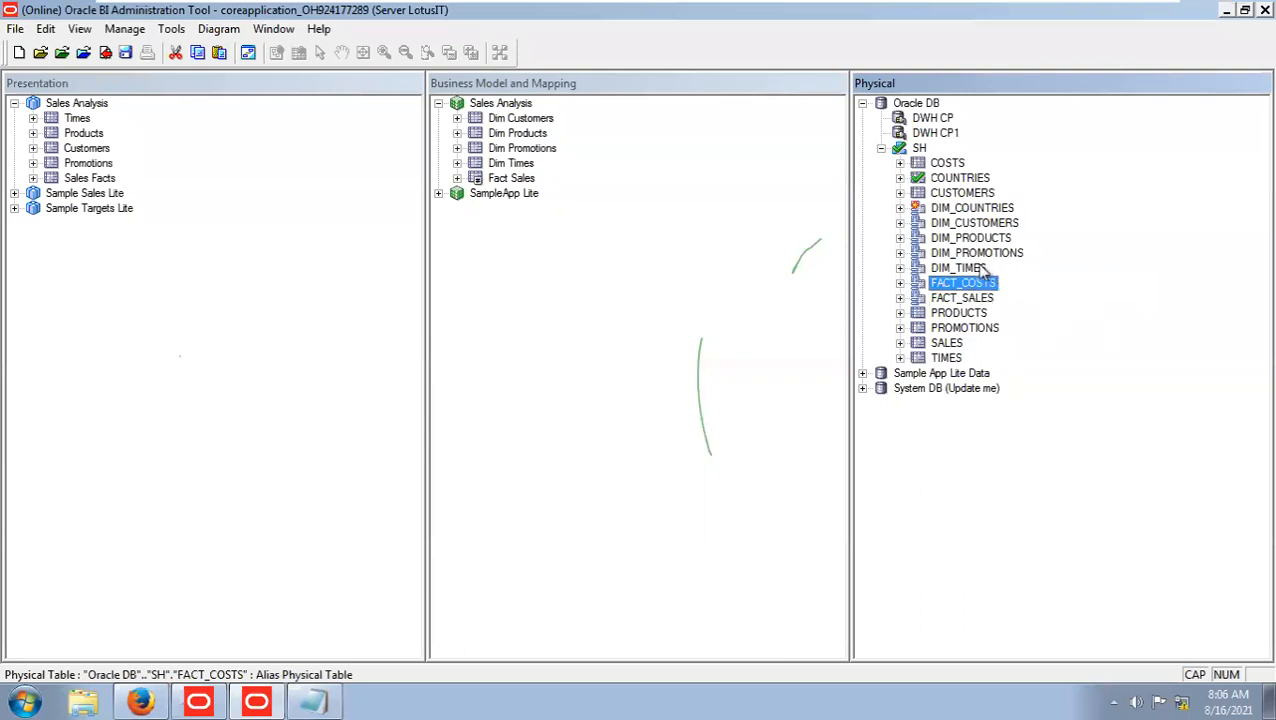
left_click(982, 267, "ctrl")
left_click(980, 253, "ctrl")
left_click(975, 238, "ctrl")
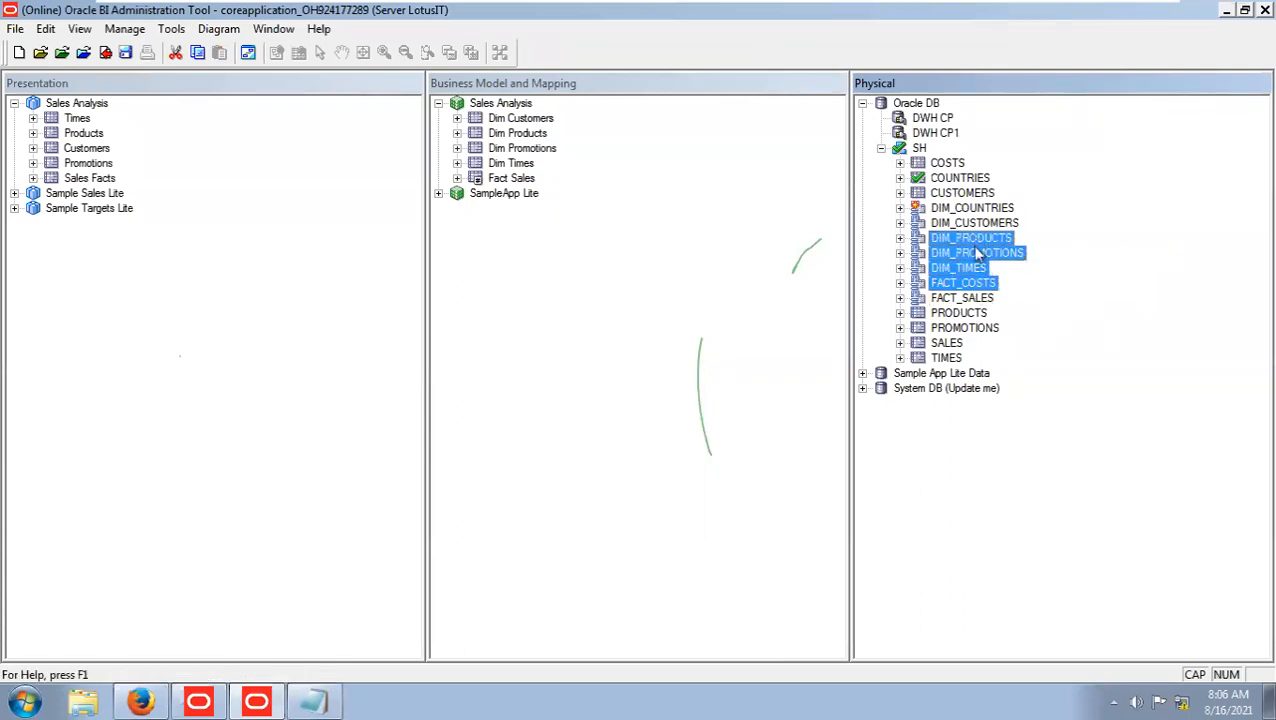
left_click(975, 223, "ctrl")
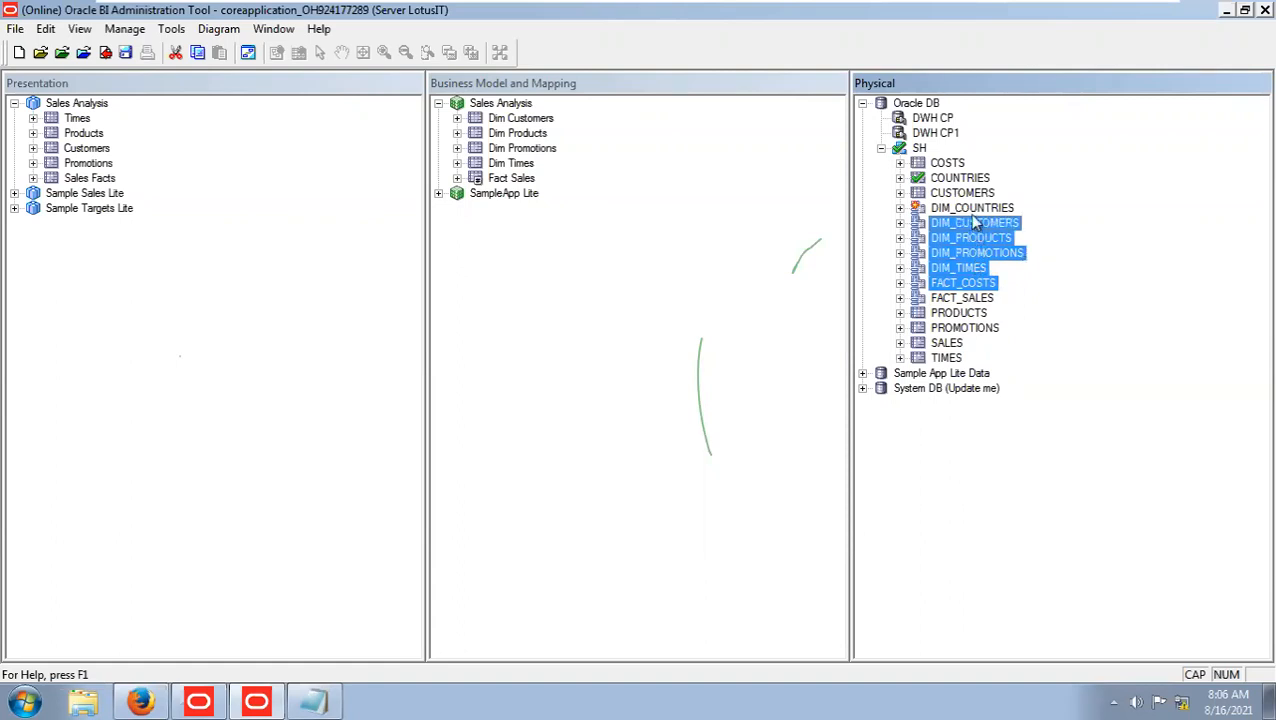
left_click(969, 207, "ctrl")
right_click(969, 206)
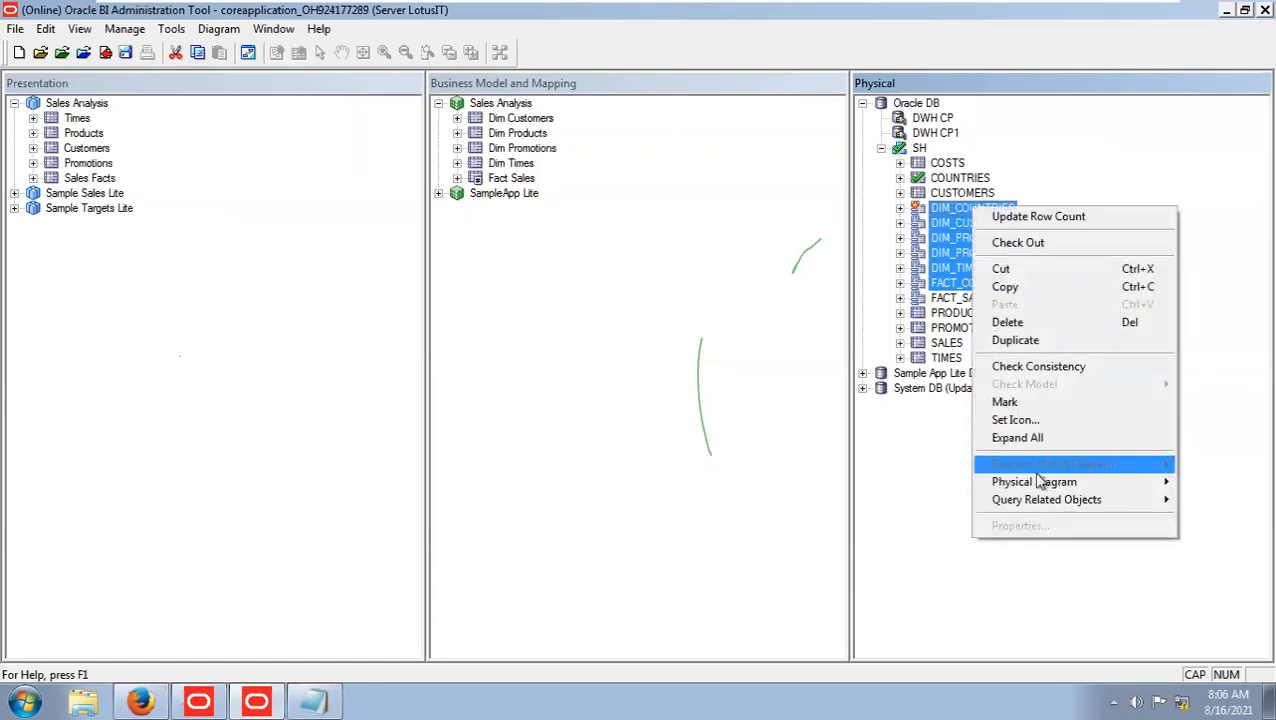
mouse_move(1040, 482)
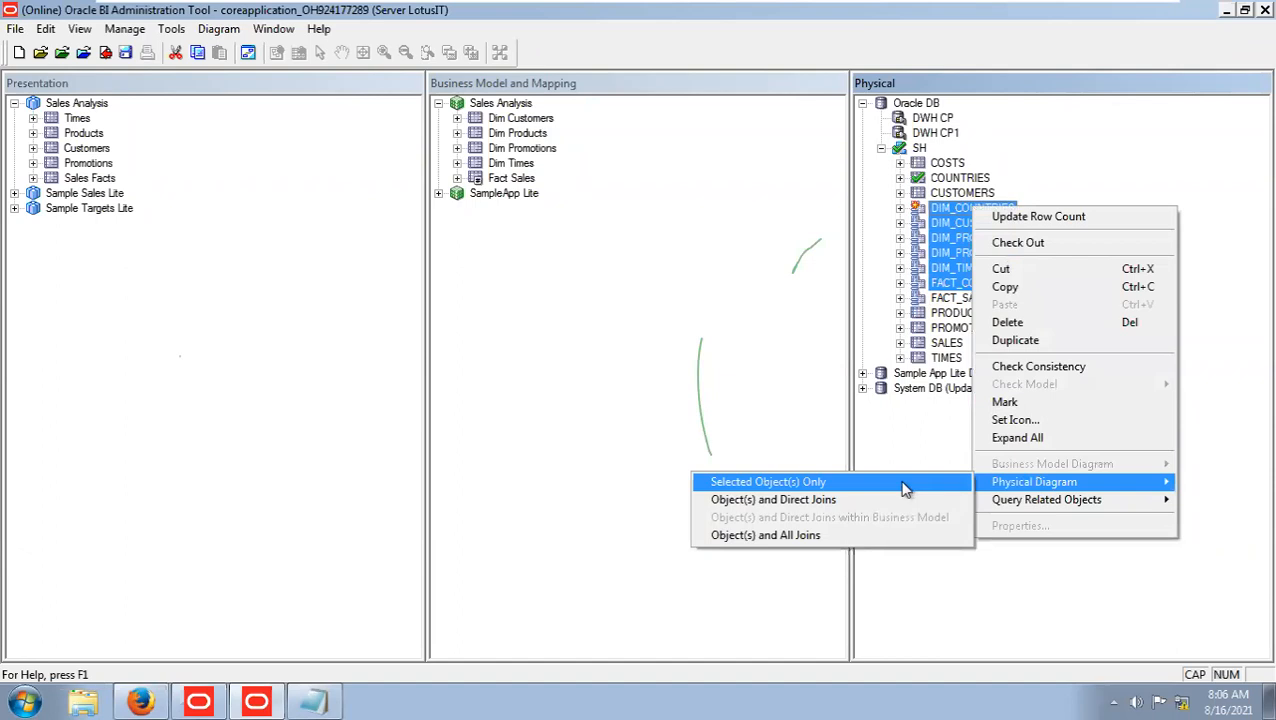
left_click(768, 482)
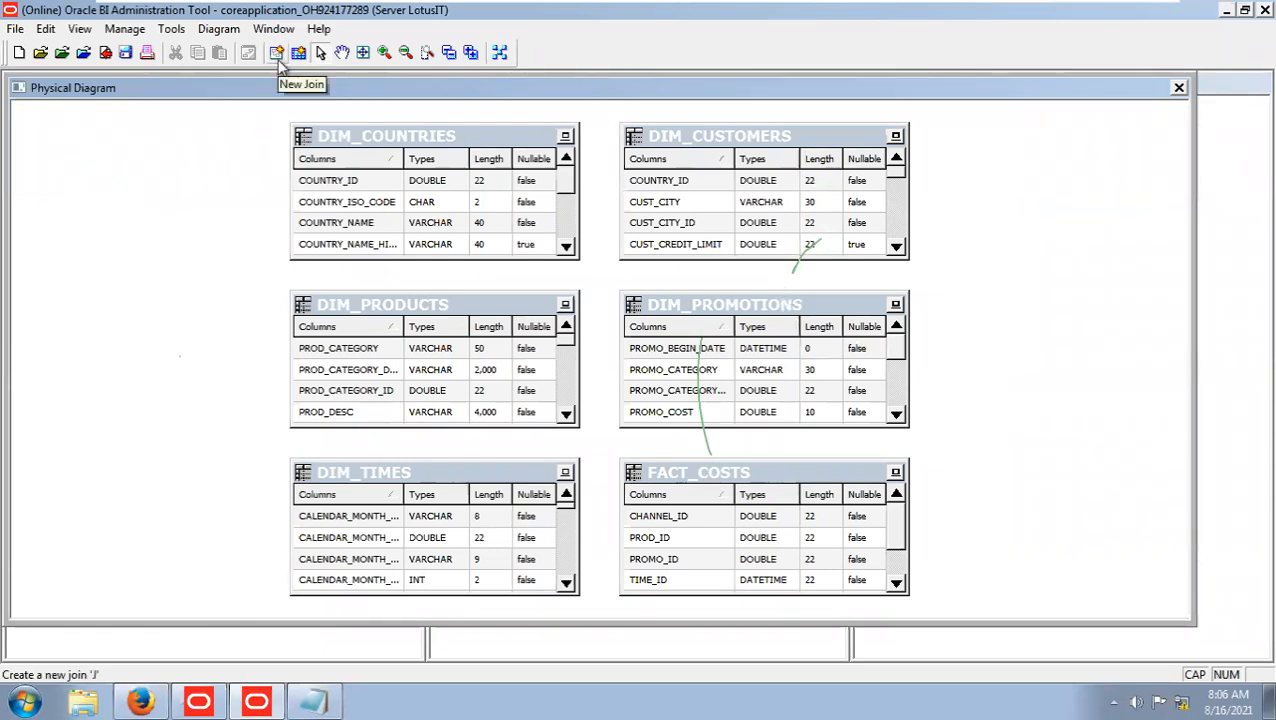
Create a physical join from FACT_COSTS to DIM_PROMOTIONS on PROMO_ID, checking out the required objects.
left_click(278, 56)
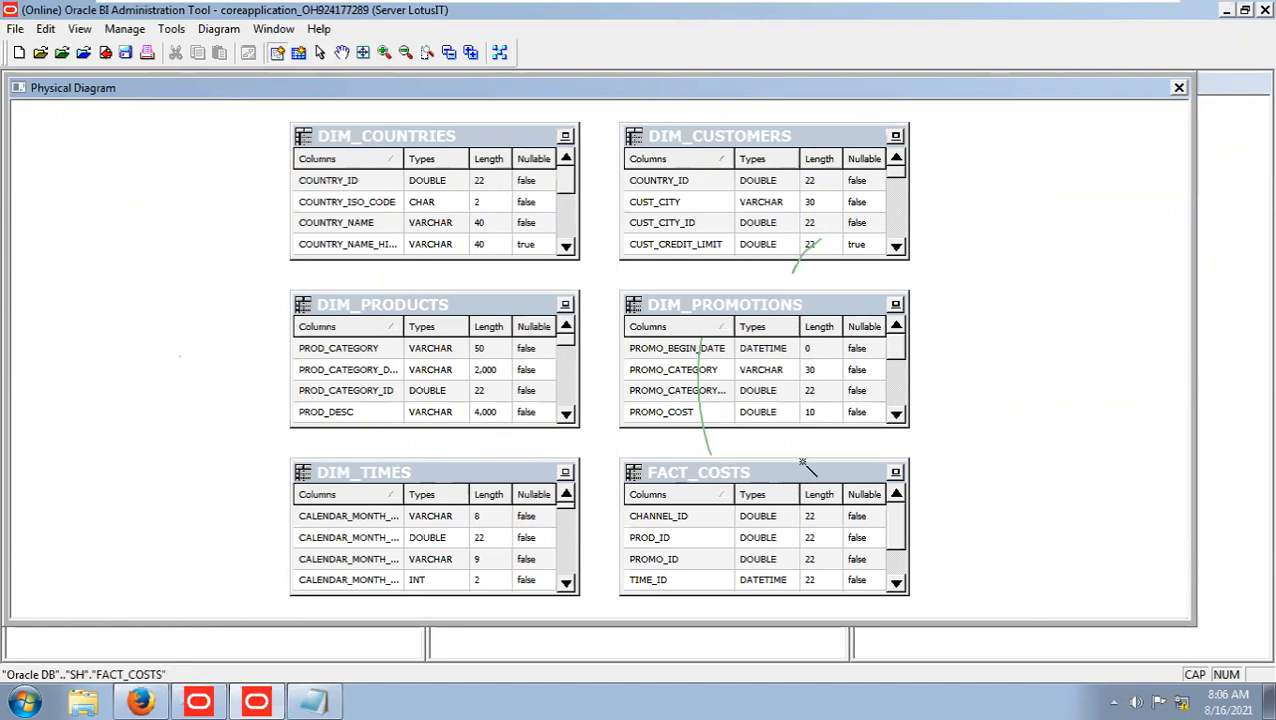
left_click(722, 506)
left_click(731, 357)
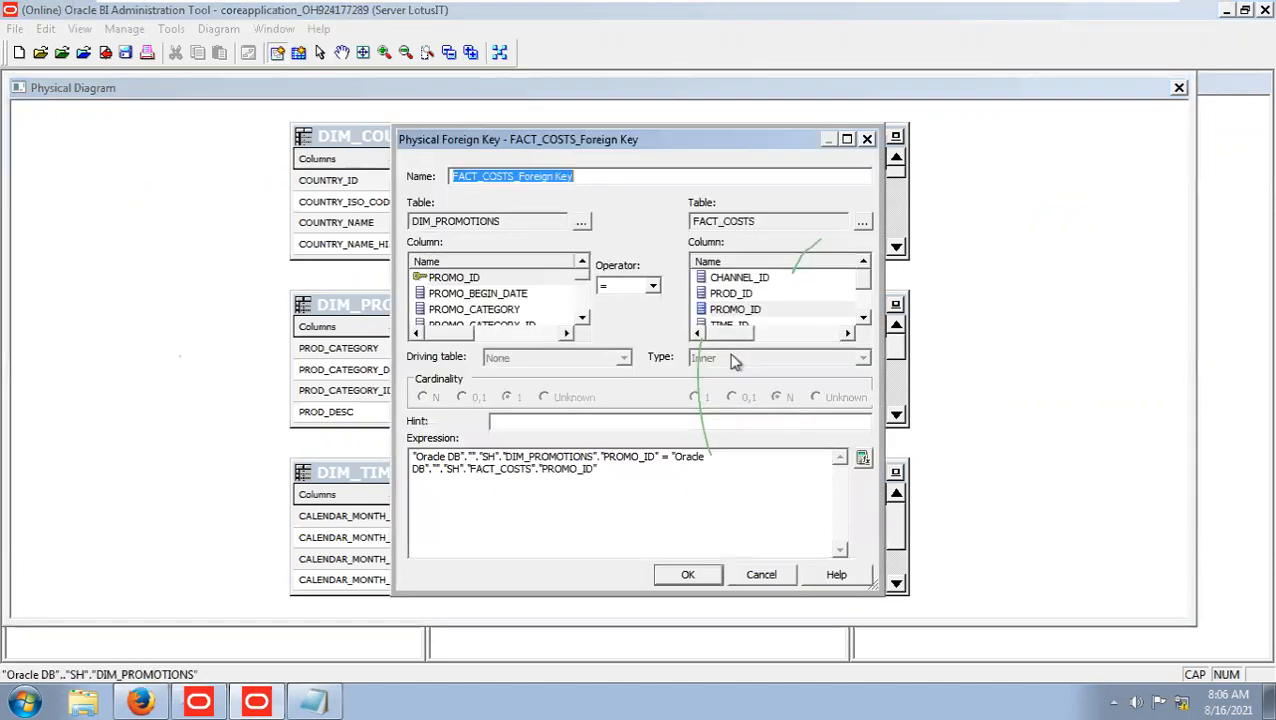
left_click(474, 279)
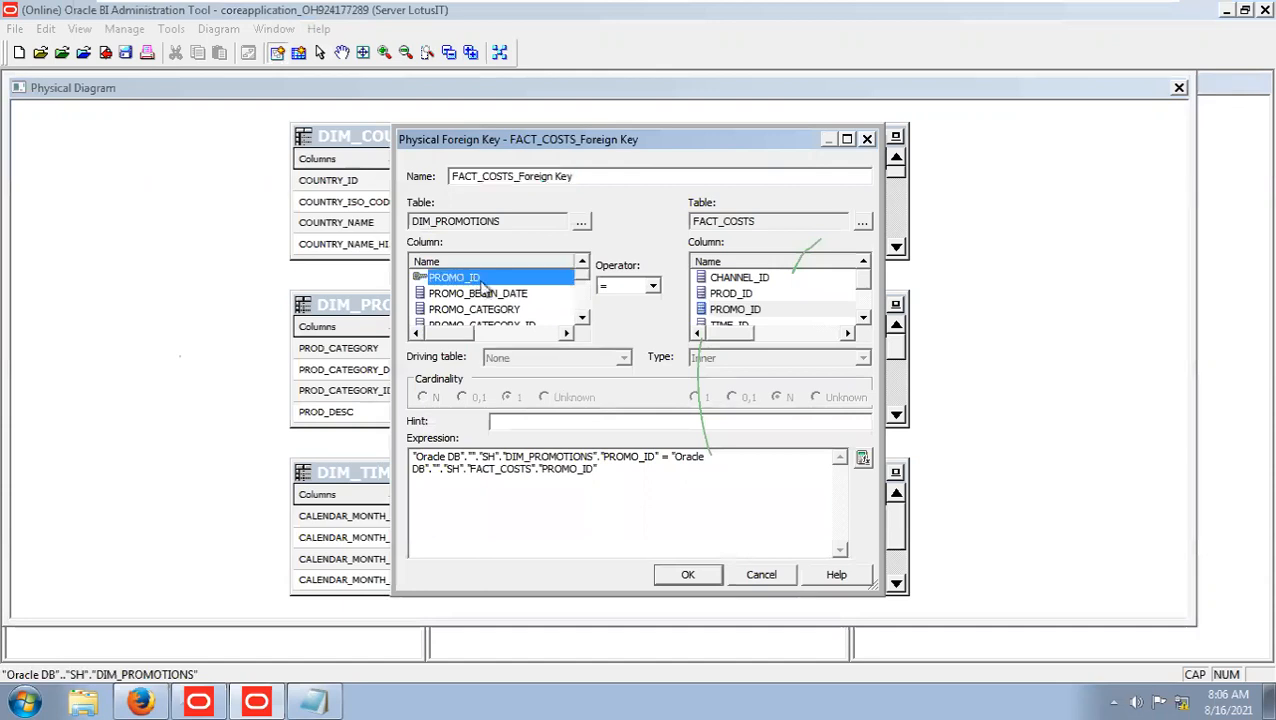
left_click(735, 309)
left_click(690, 575)
left_click(676, 522)
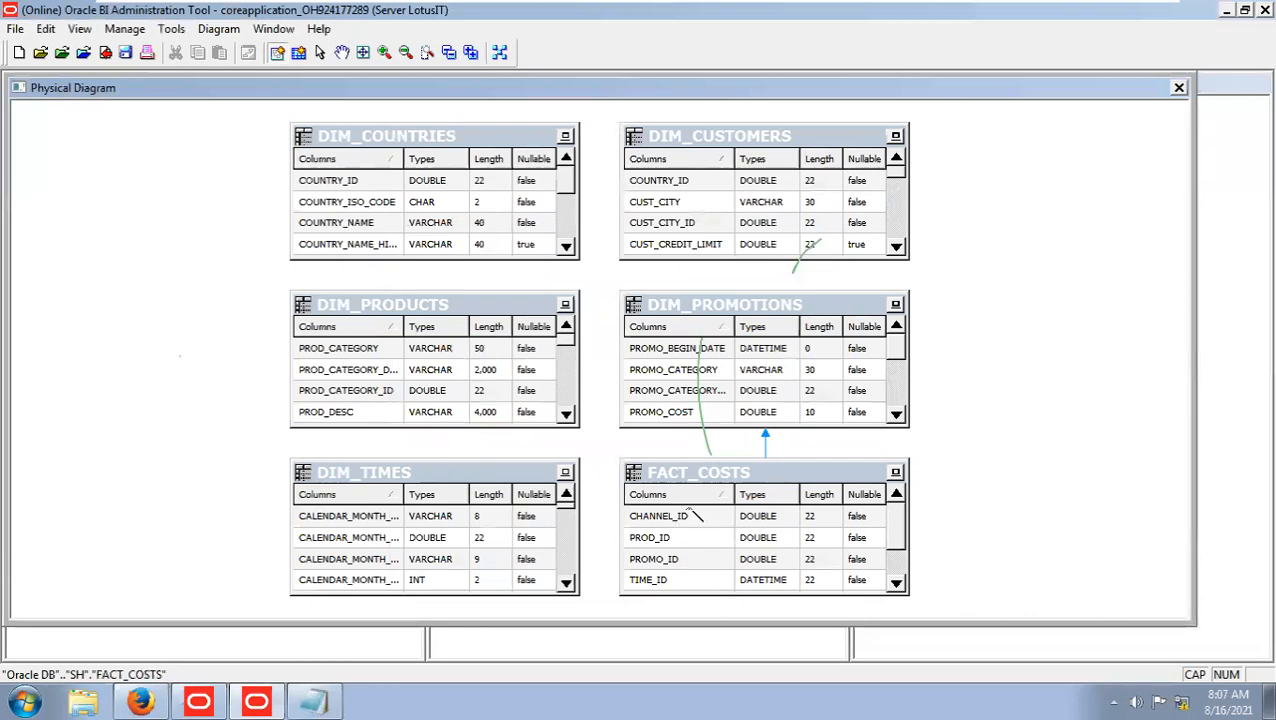
Join FACT_COSTS to DIM_PRODUCTS on PROD_ID and to DIM_TIMES on TIME_ID, checking out the required objects.
left_click(530, 401)
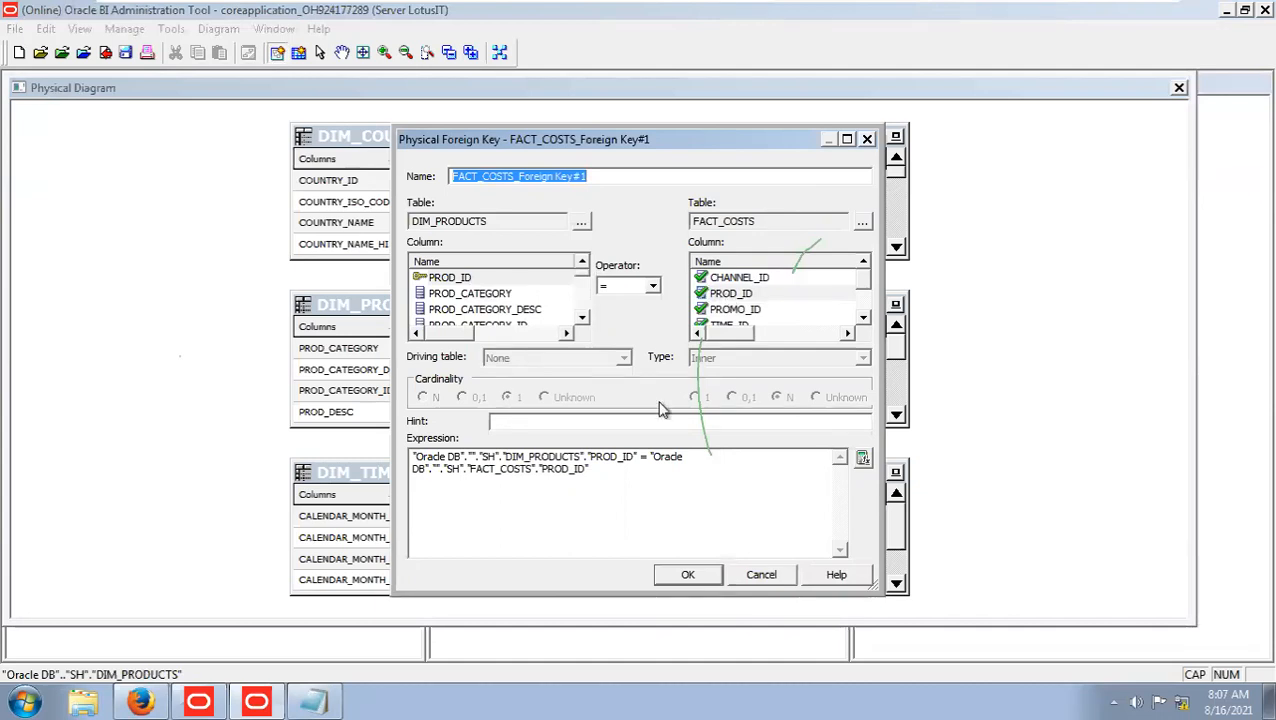
left_click(690, 578)
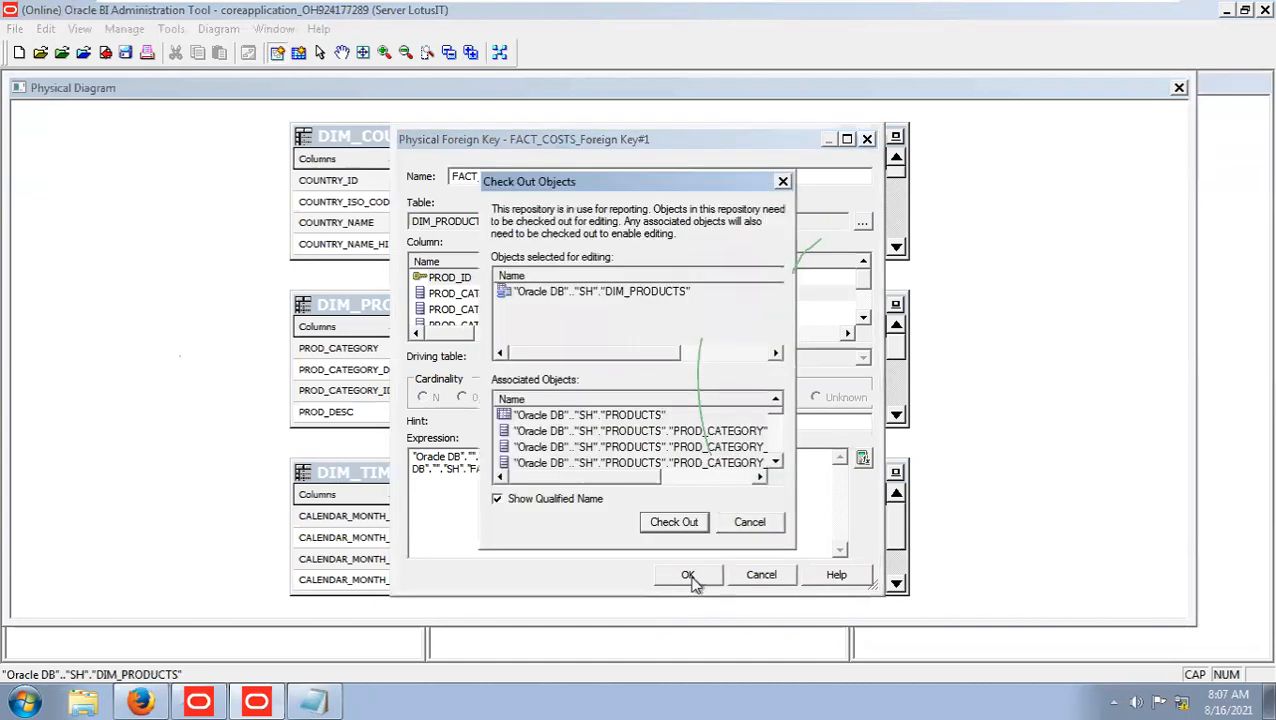
left_click(681, 524)
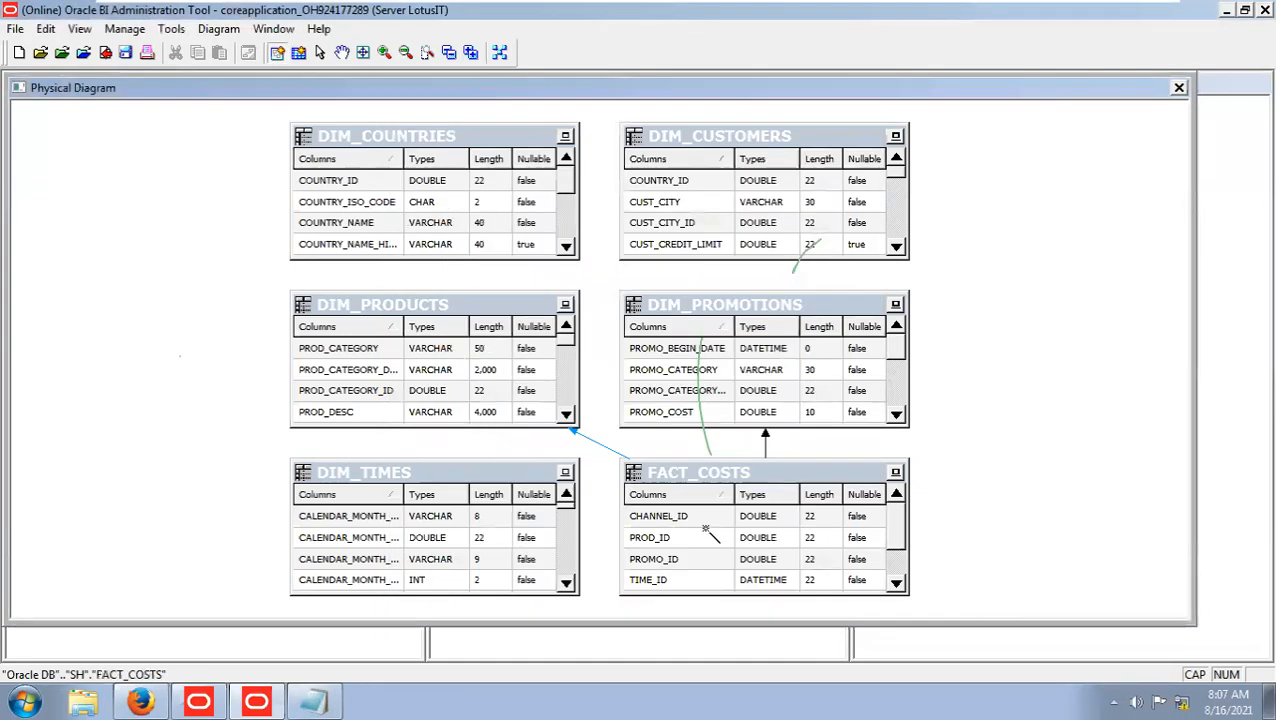
left_click(484, 520)
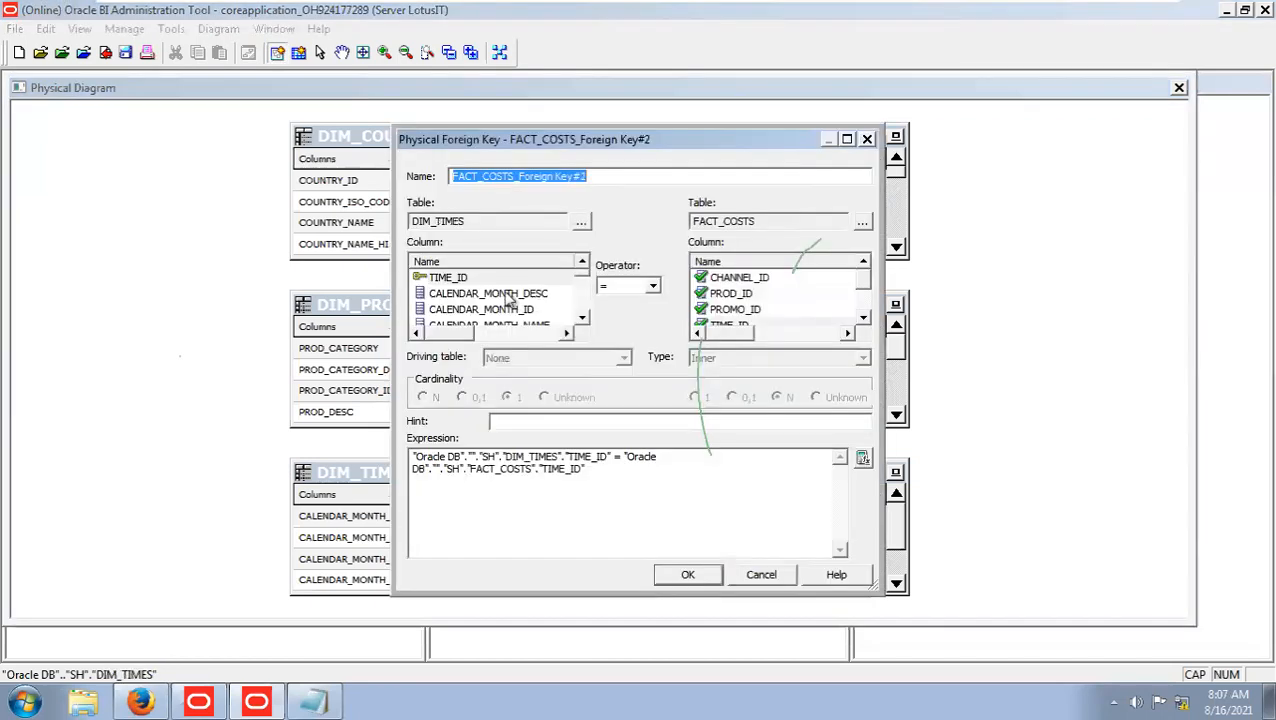
left_click(688, 576)
left_click(673, 522)
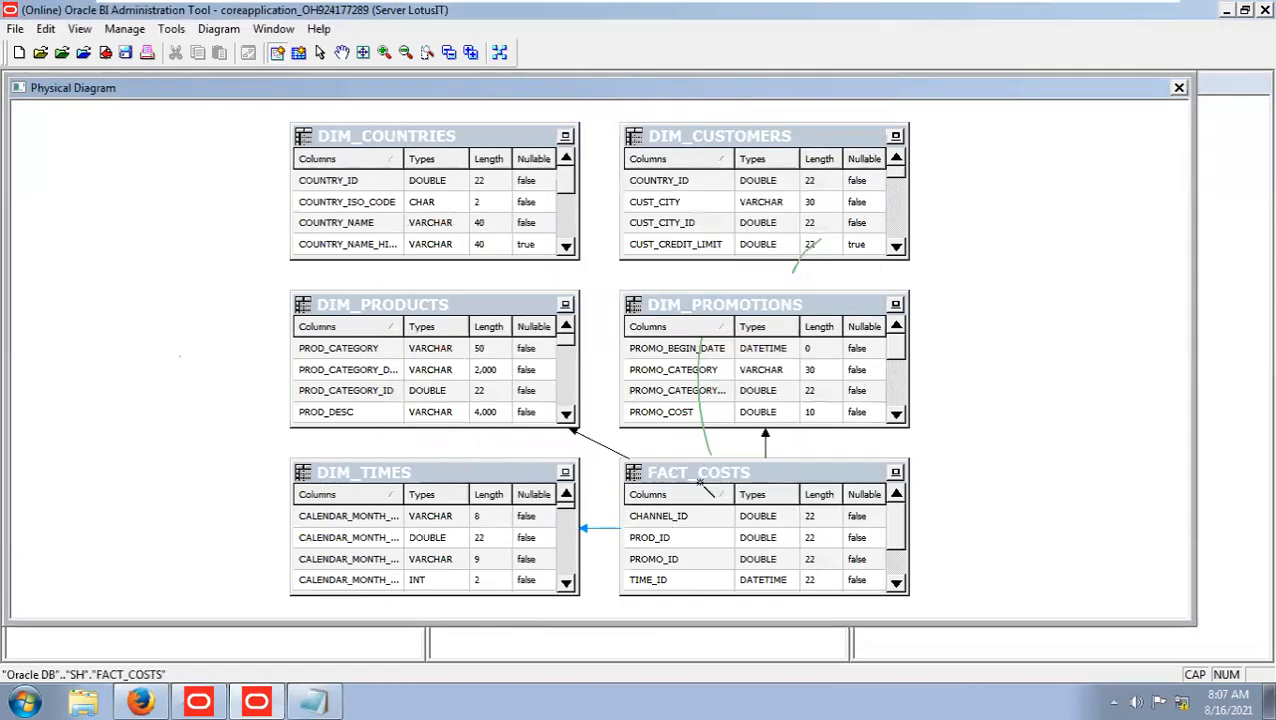
left_click(748, 462)
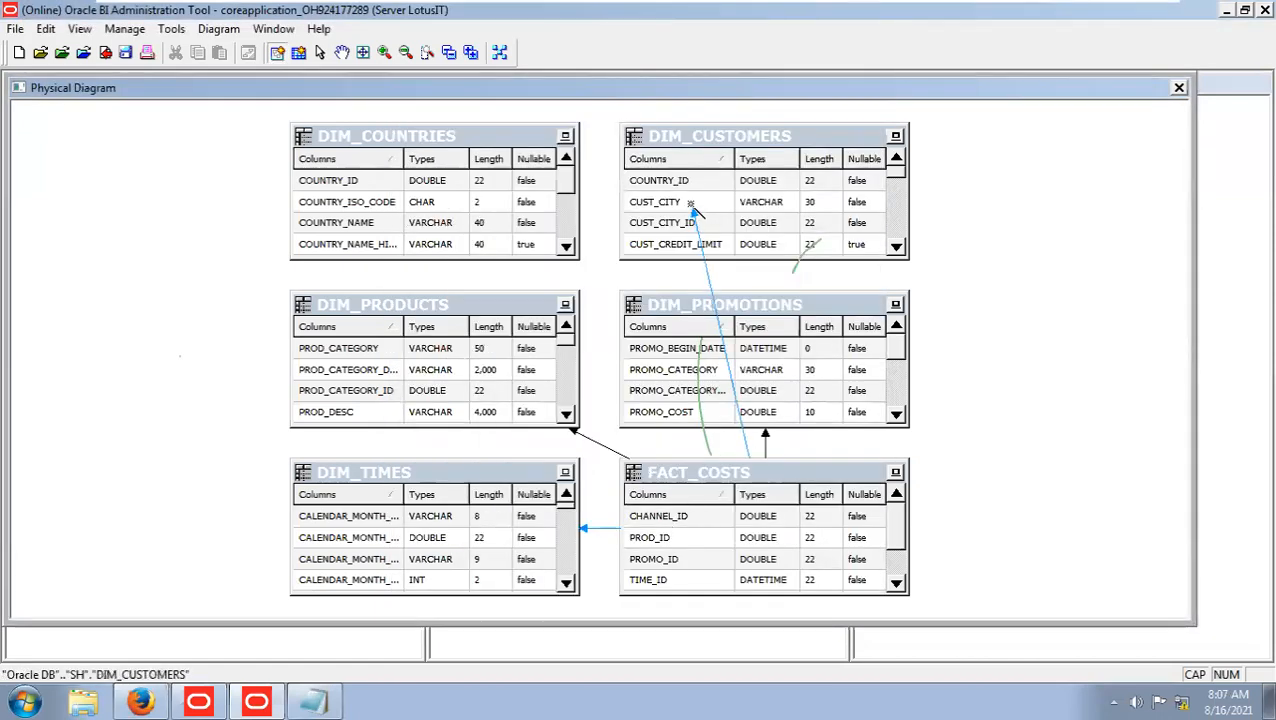
left_click(692, 206)
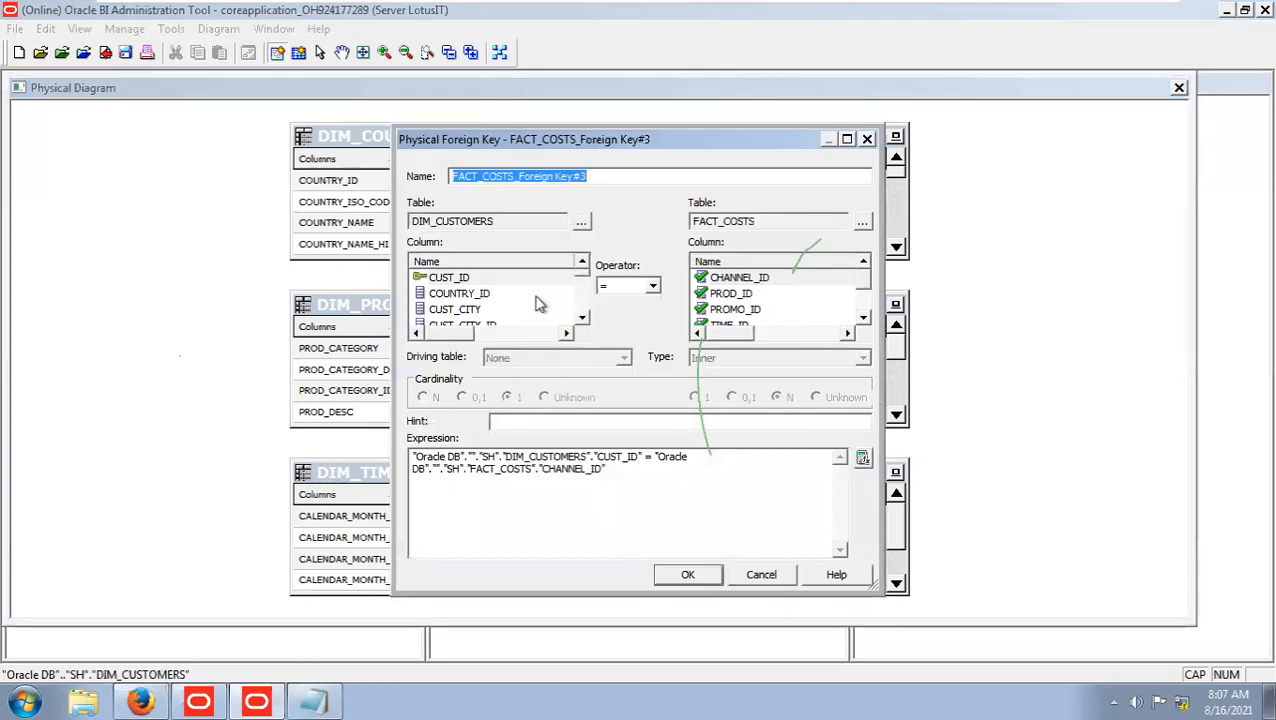
left_click(863, 320)
left_click(863, 320)
left_click(863, 320)
left_click_drag(866, 312, 863, 280)
left_click(863, 320)
left_click(863, 320)
left_click(863, 320)
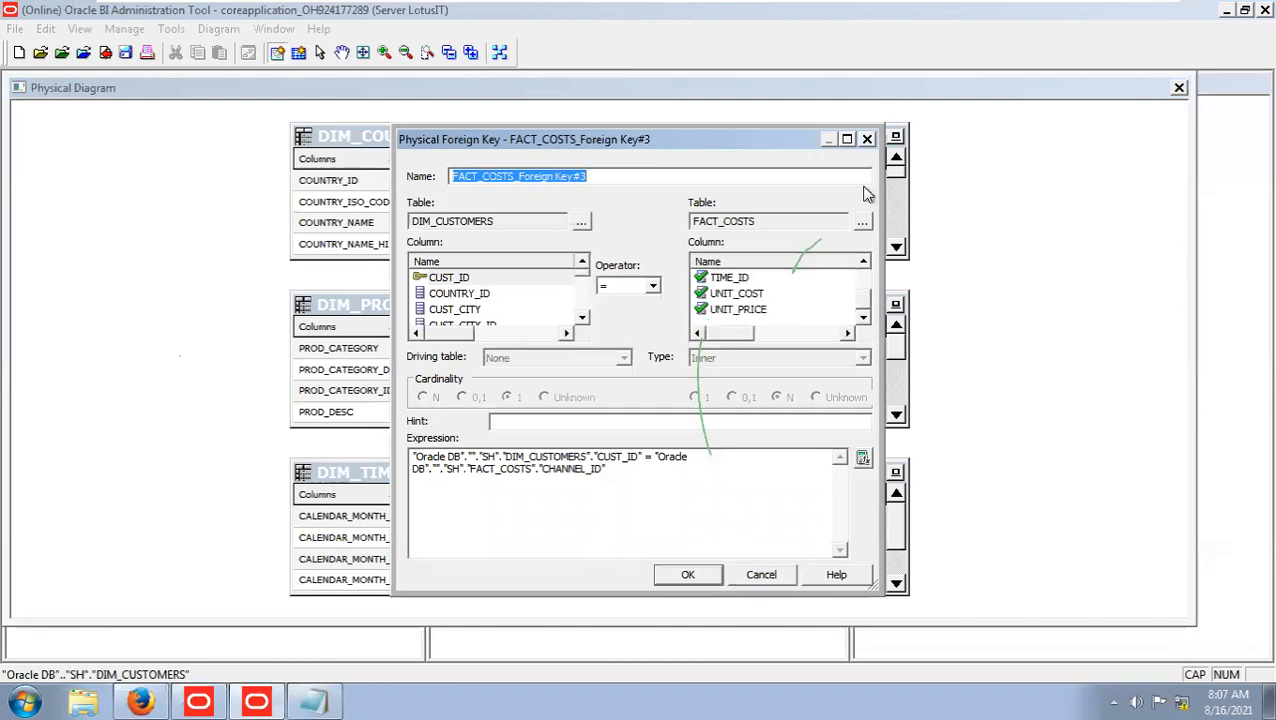
left_click(867, 140)
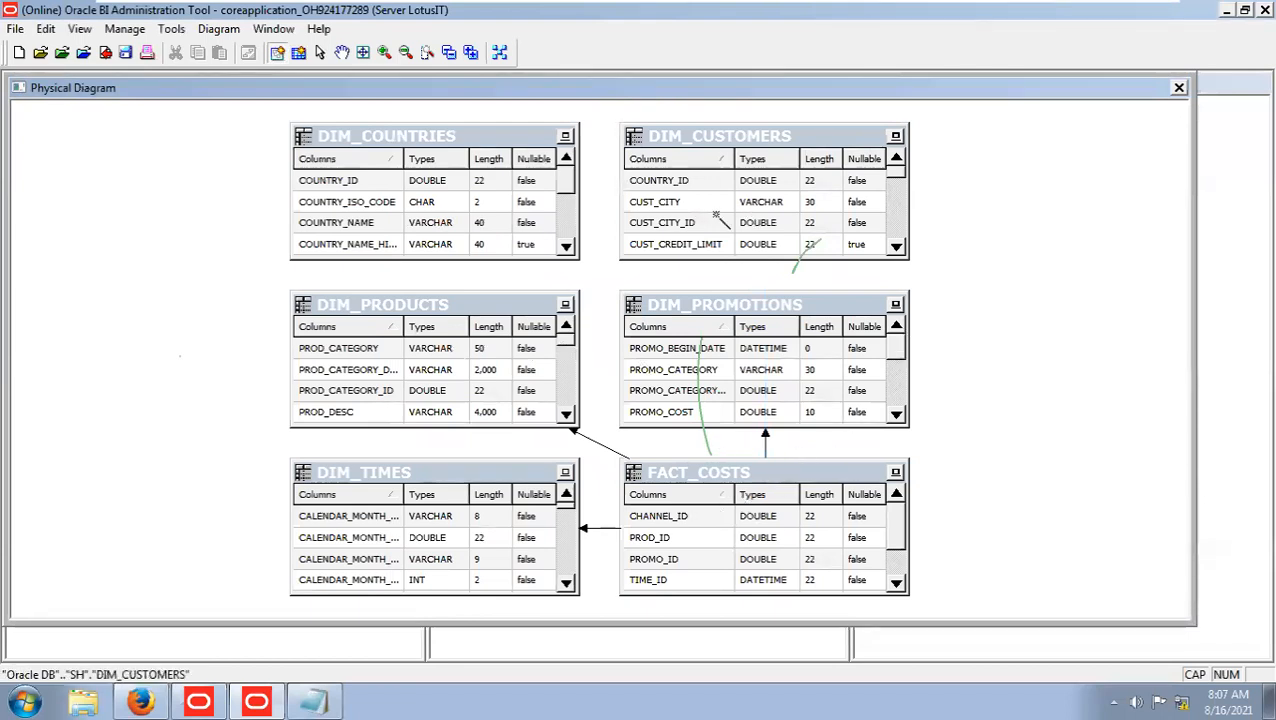
Close the physical diagram and examine the columns of DIM_COUNTRIES, including its COUNTRY_ID column.
left_click(1179, 87)
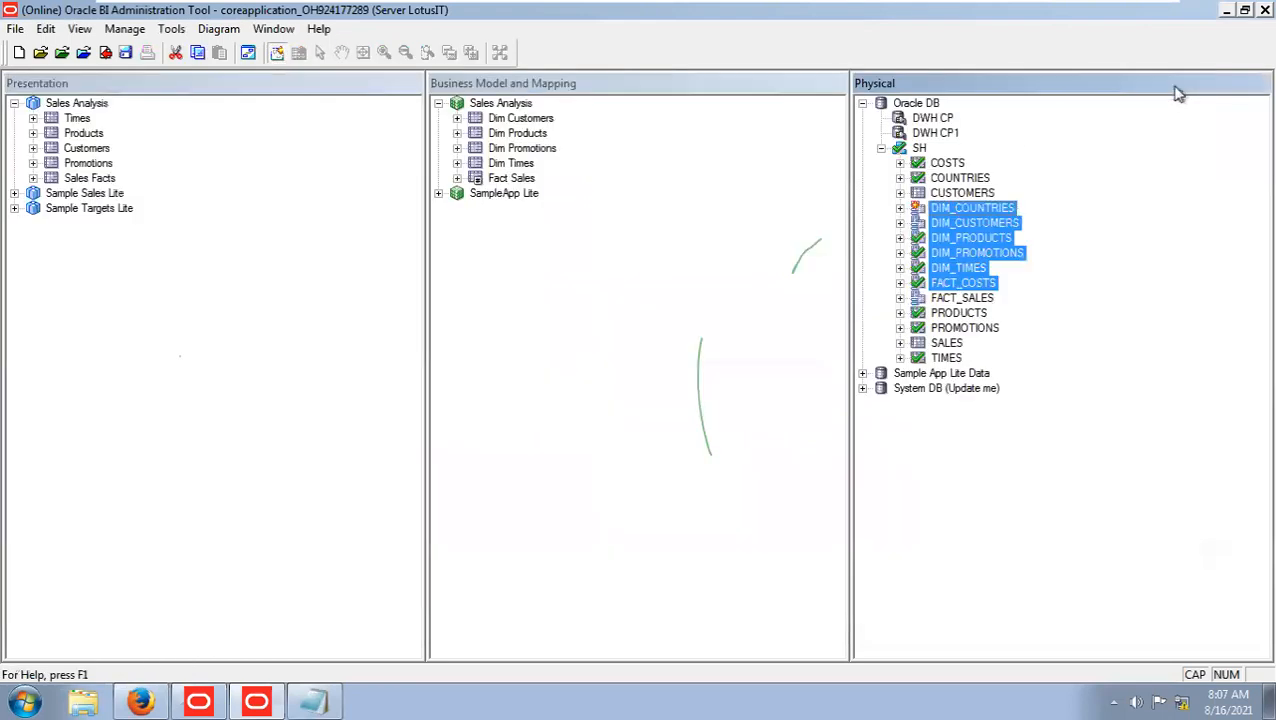
left_click(1053, 273)
left_click(997, 211)
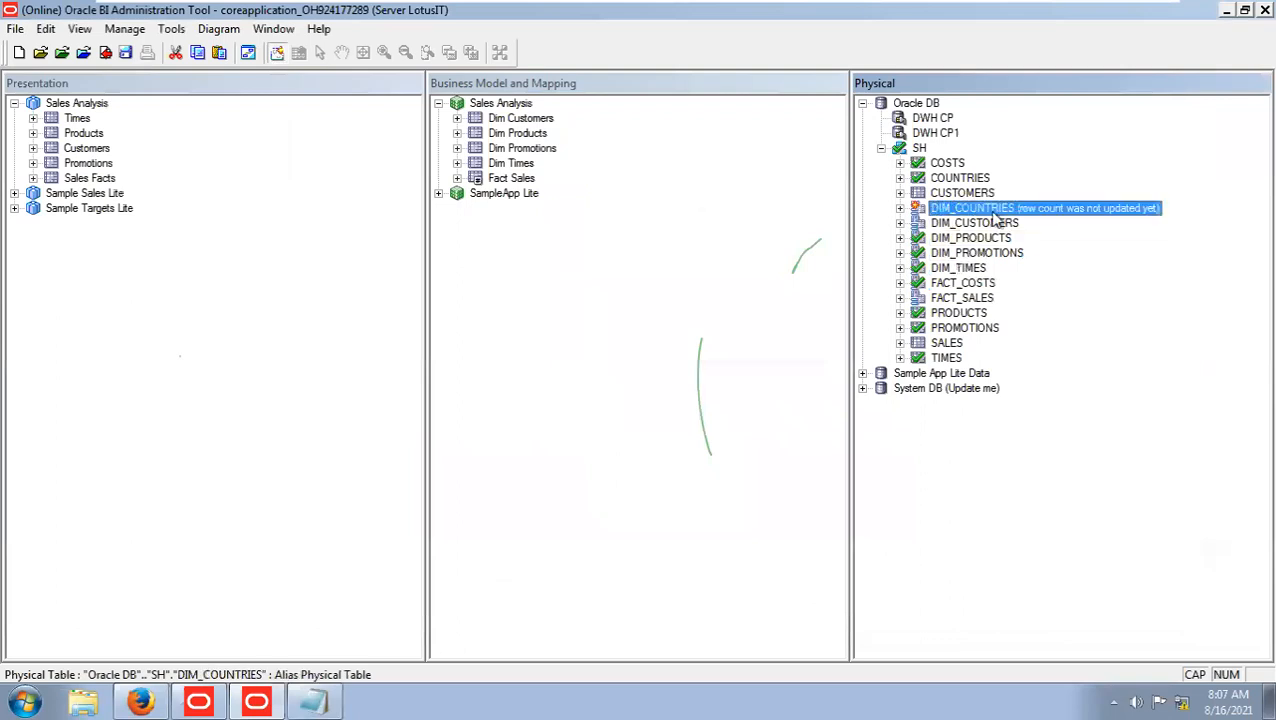
left_click(900, 208)
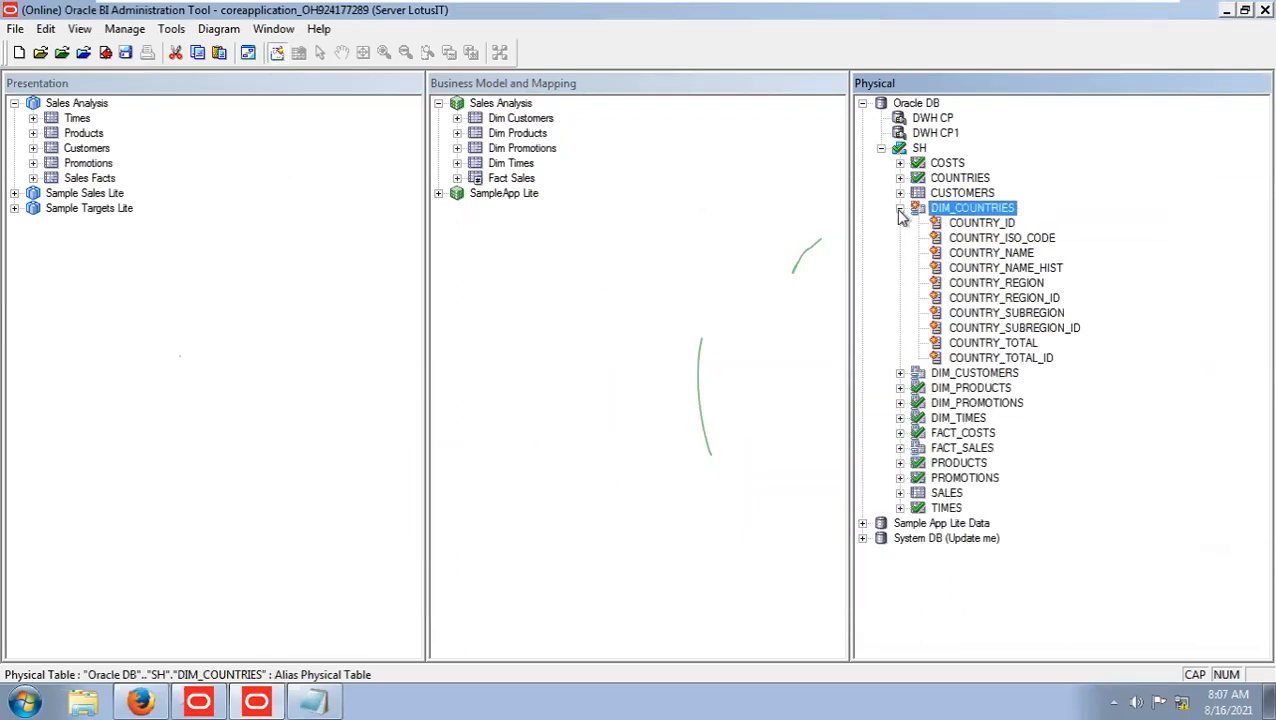
left_click(978, 224)
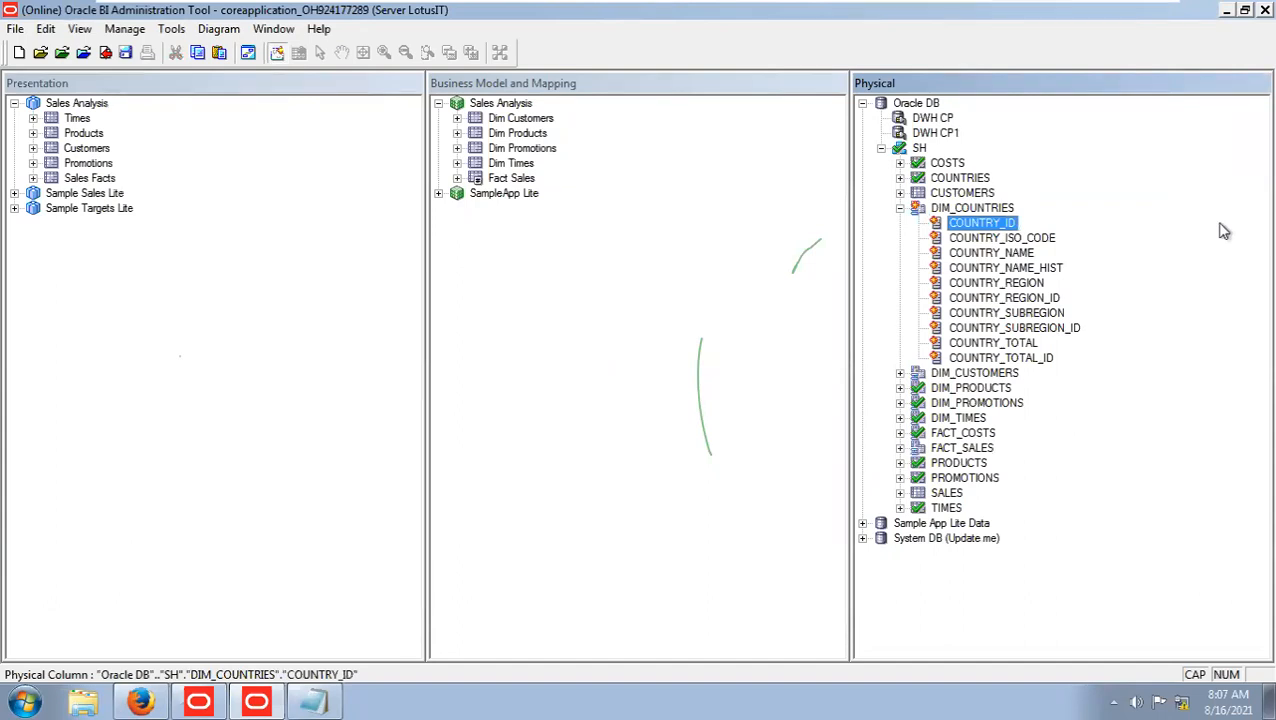
left_click(900, 208)
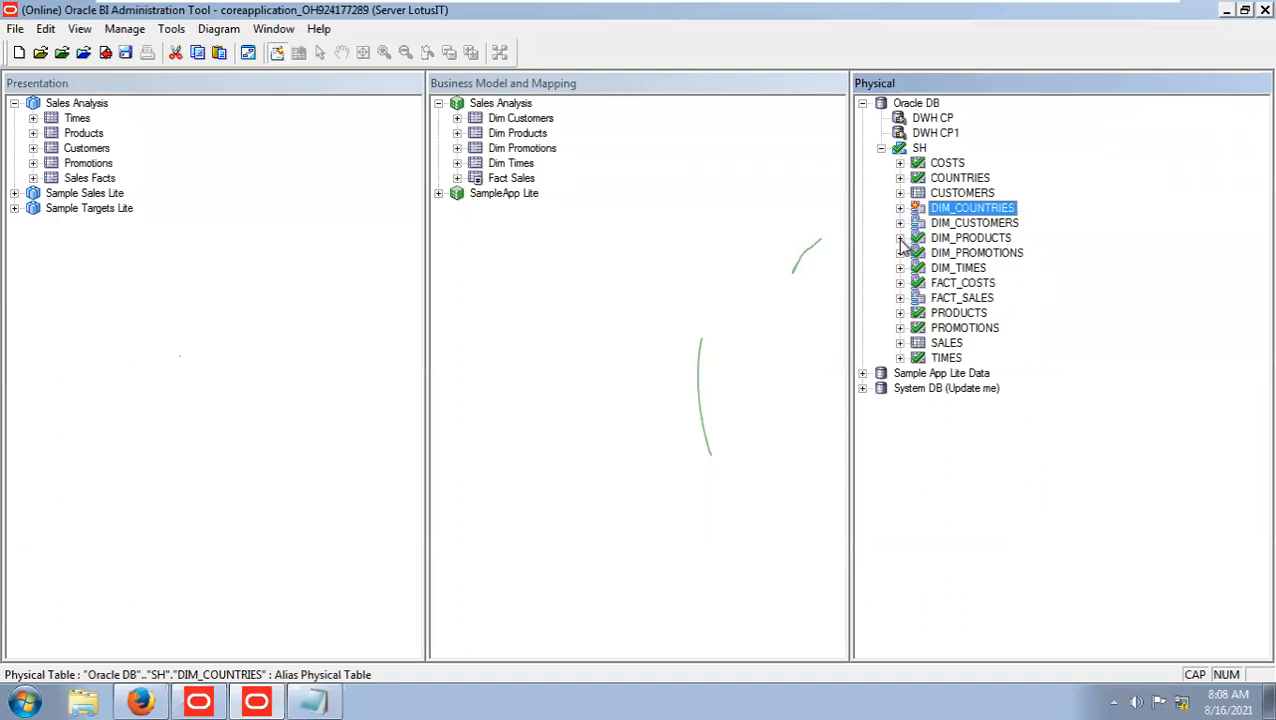
Save the repository with the FACT_COSTS joins, run the global consistency check and close its report.
left_click(125, 53)
left_click(690, 390)
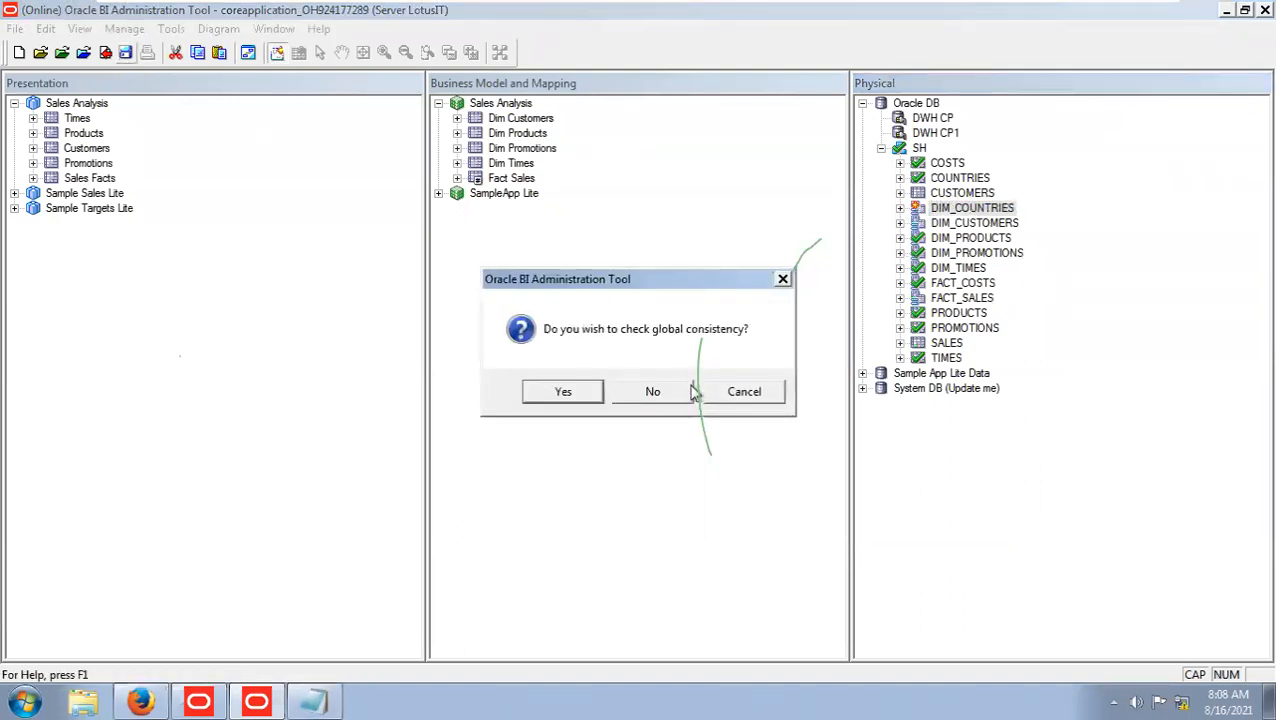
left_click(563, 391)
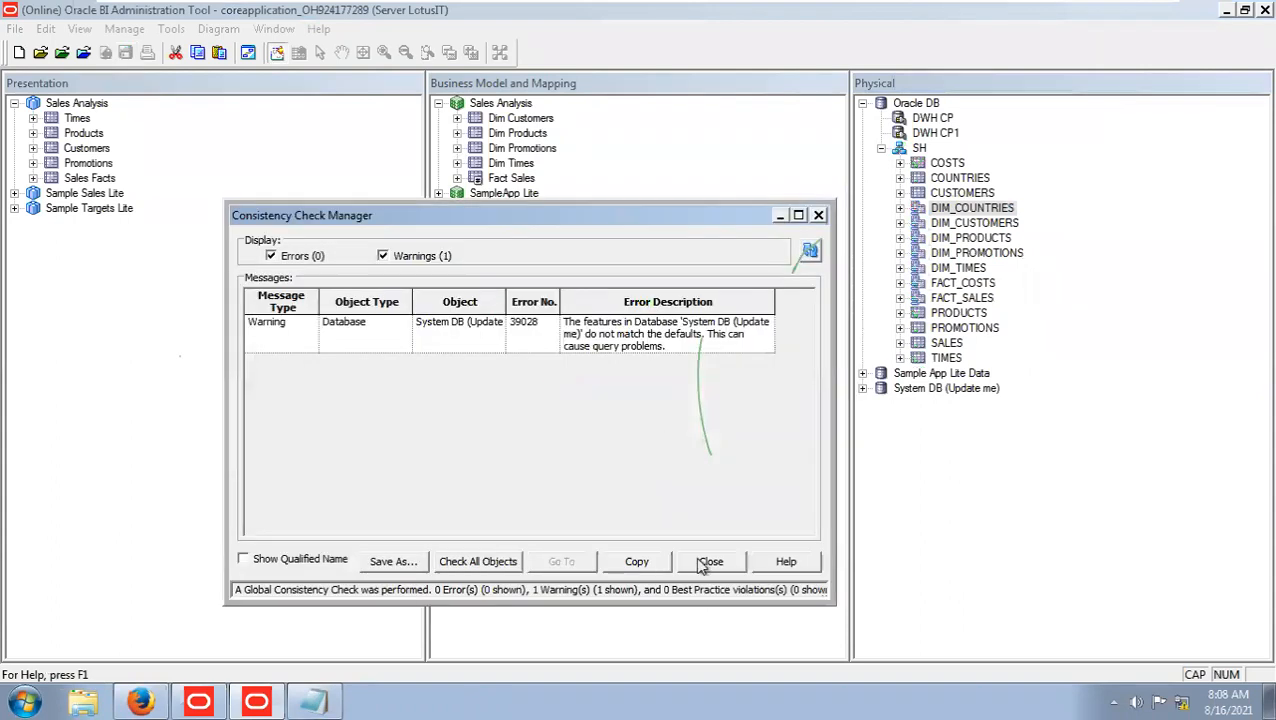
left_click(708, 562)
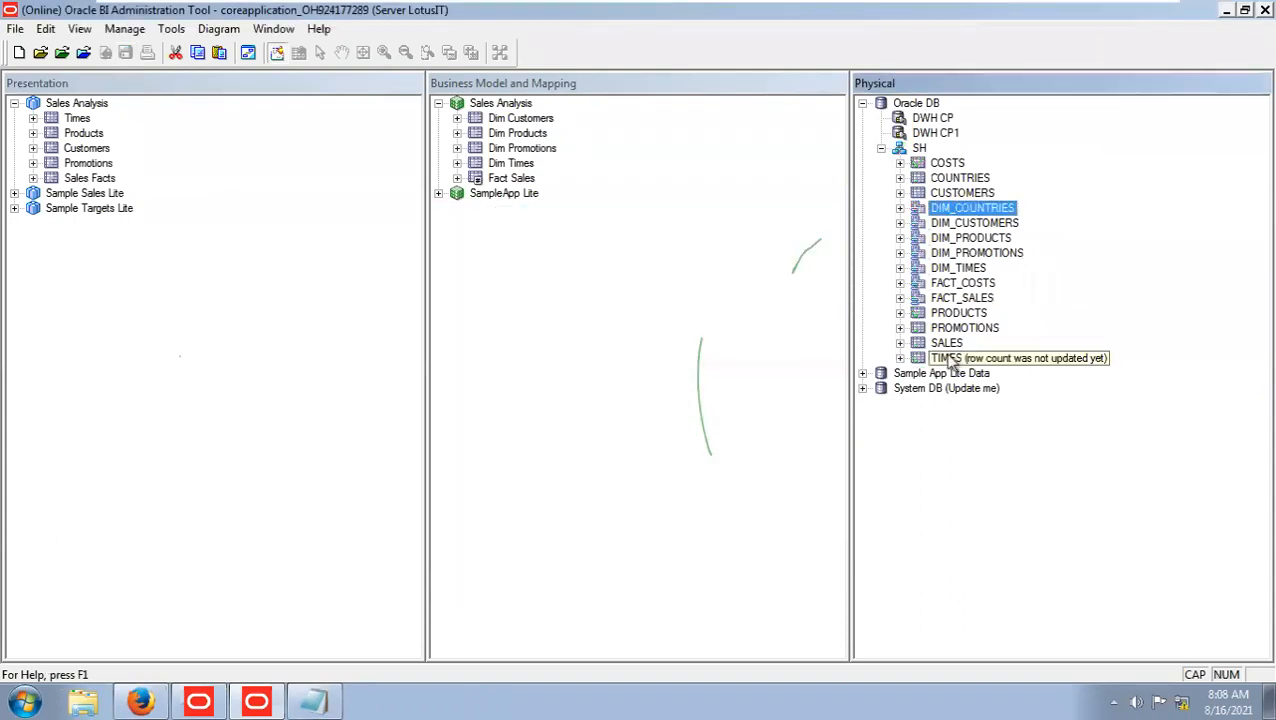
Examine the columns of FACT_COSTS, FACT_SALES and CUSTOMERS for a key shared with the countries table.
left_click(900, 284)
left_click(900, 284)
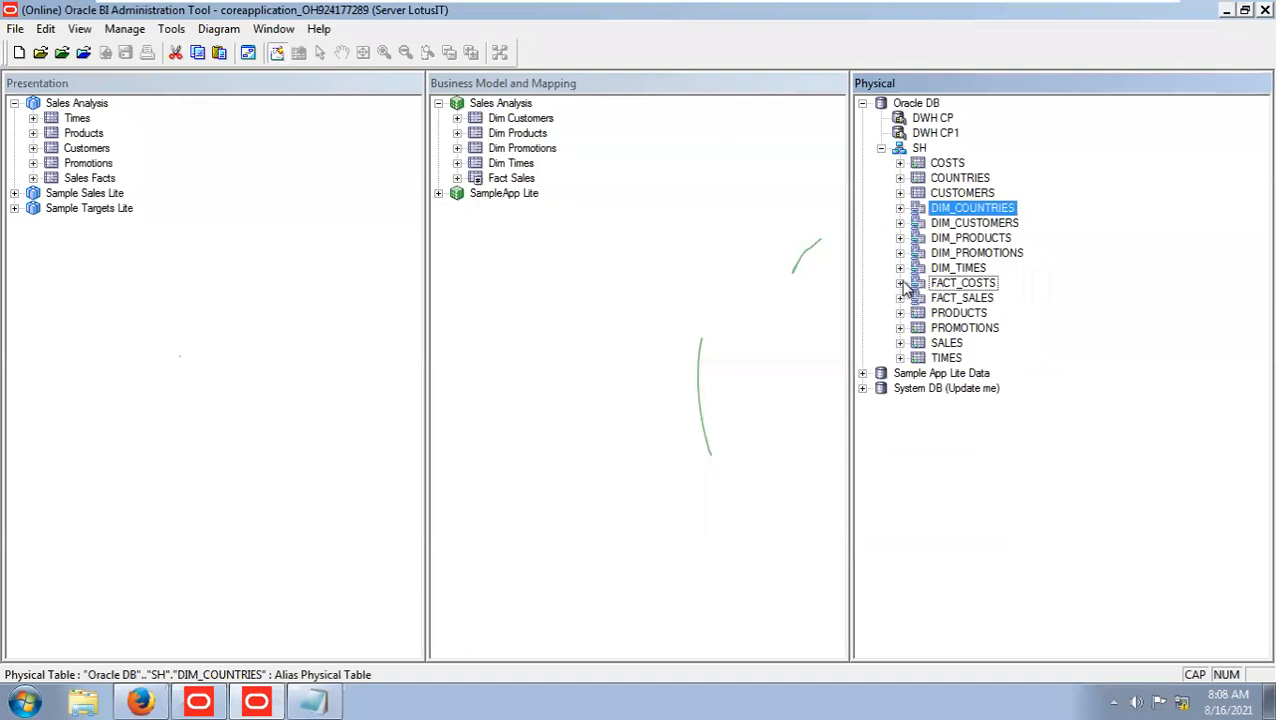
left_click(900, 299)
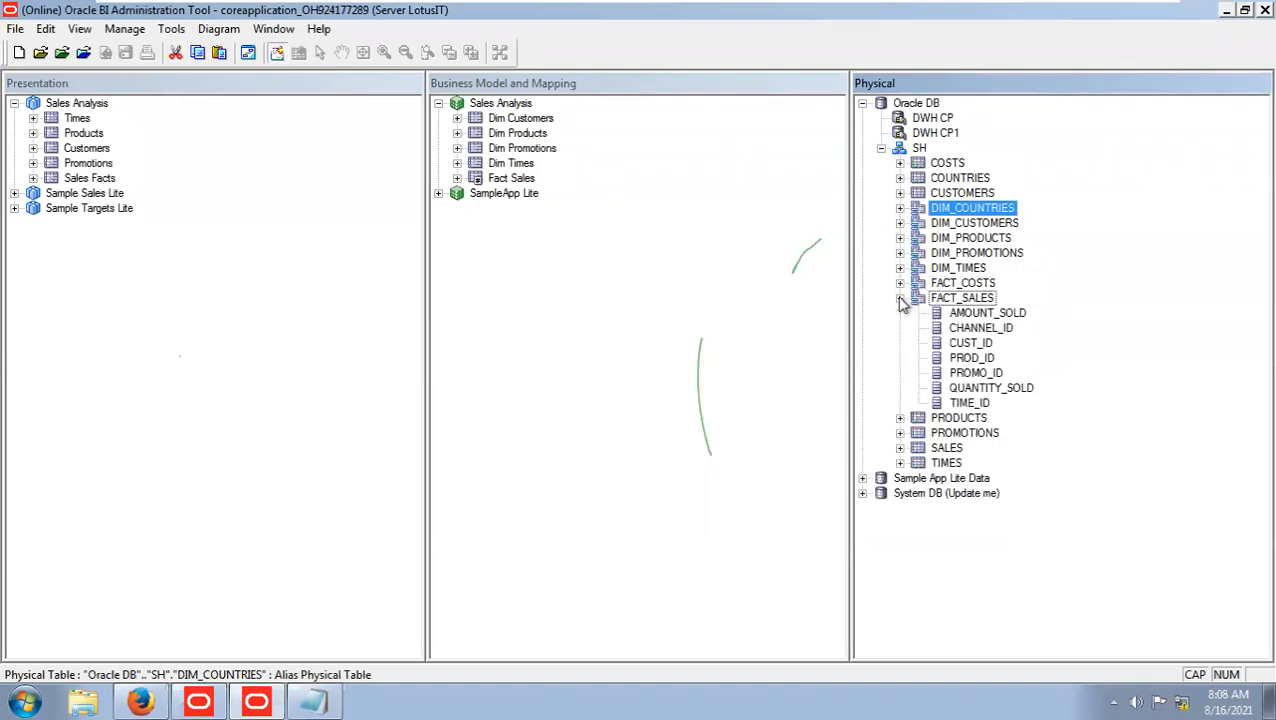
left_click(900, 299)
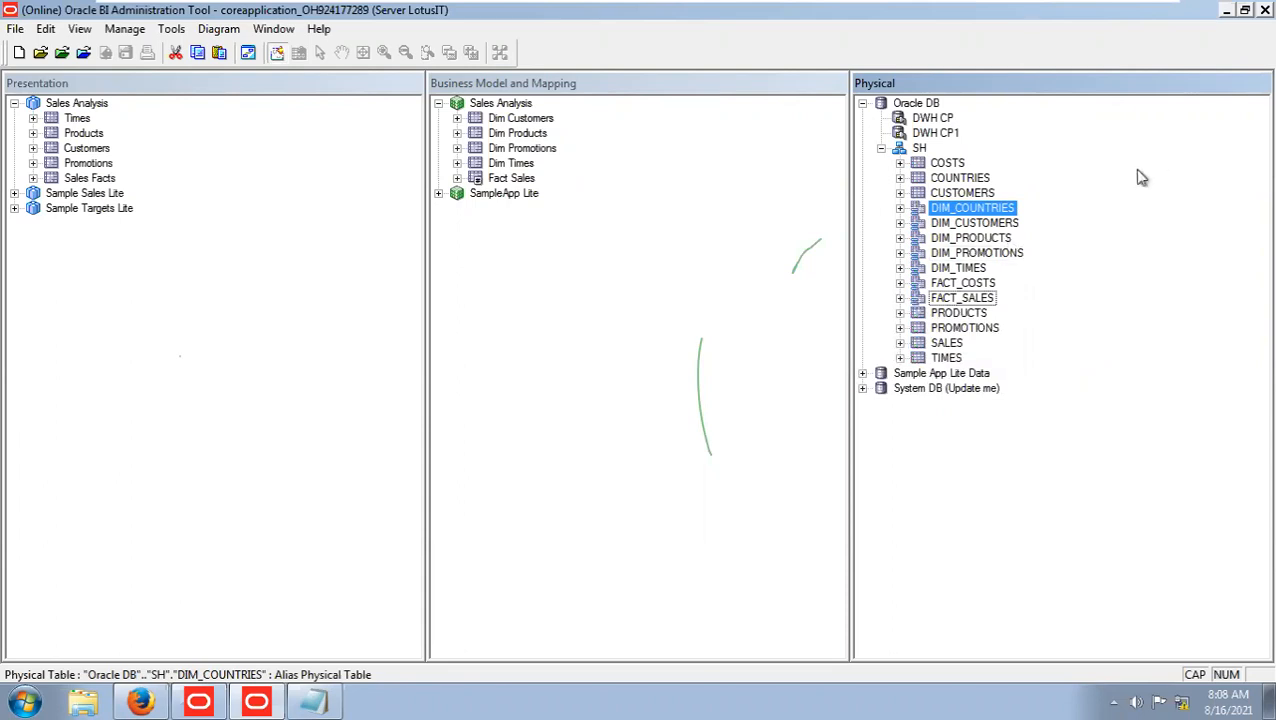
left_click(900, 194)
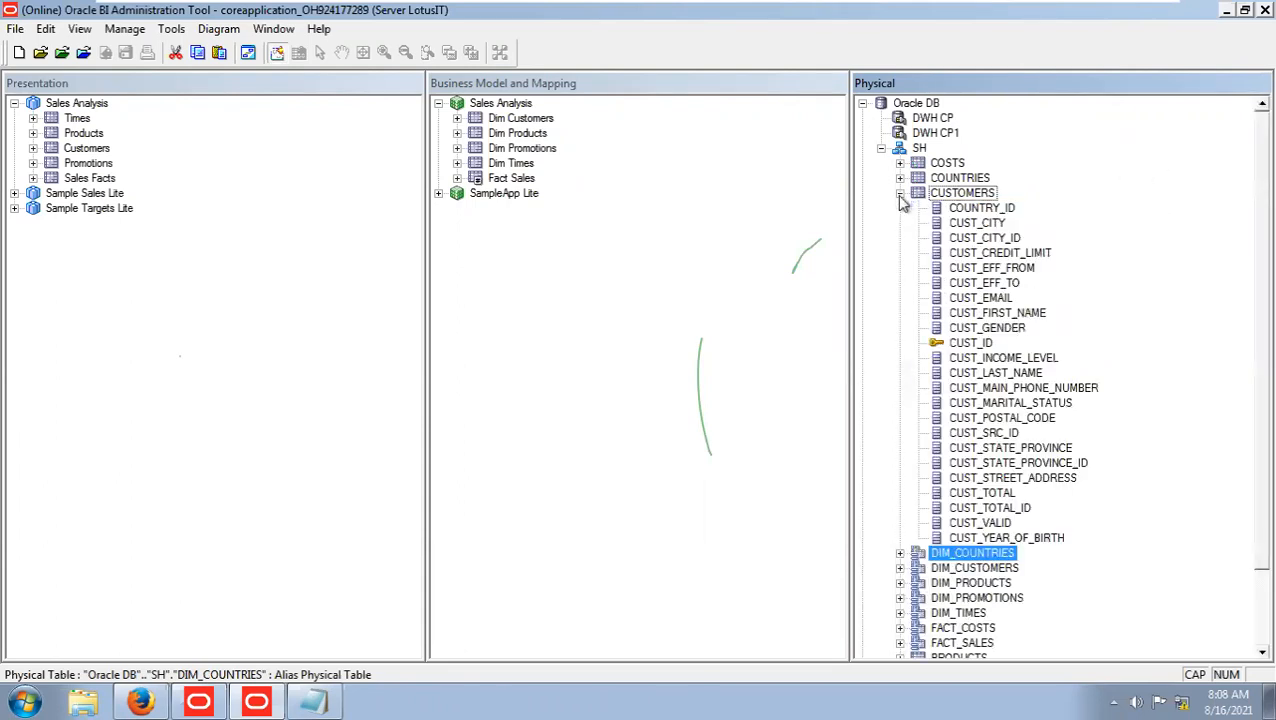
left_click(982, 208)
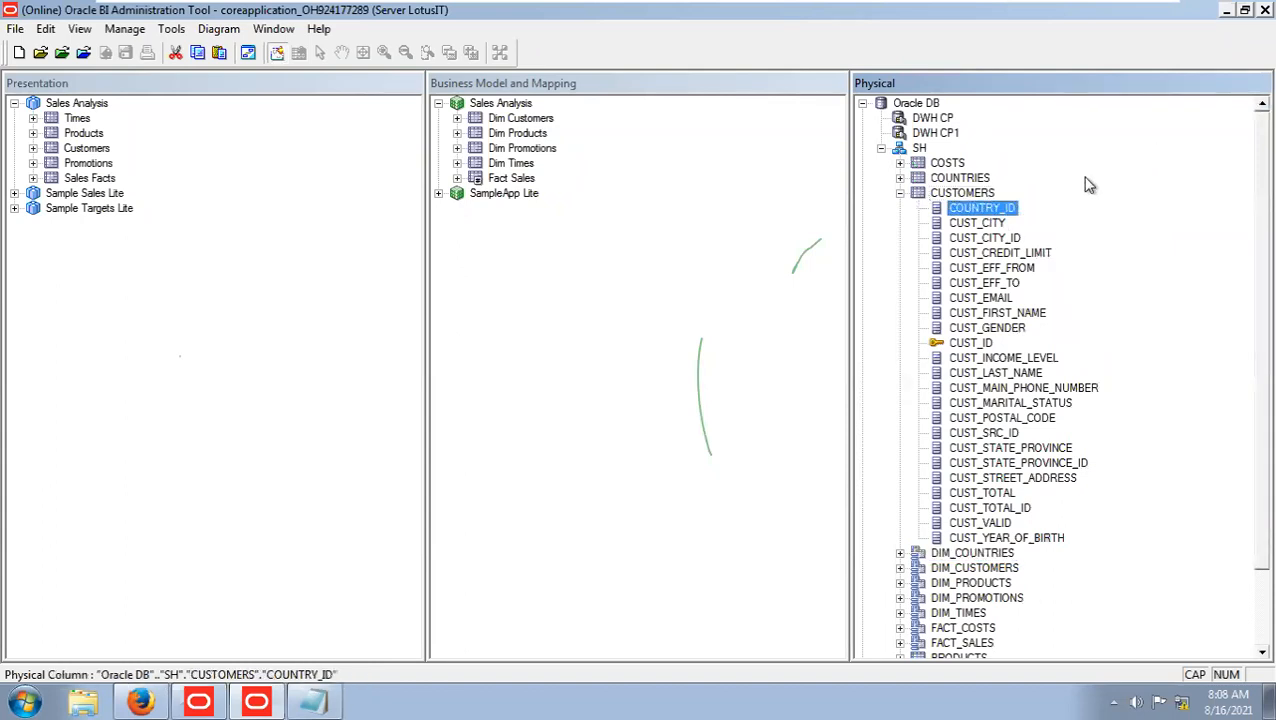
left_click(900, 193)
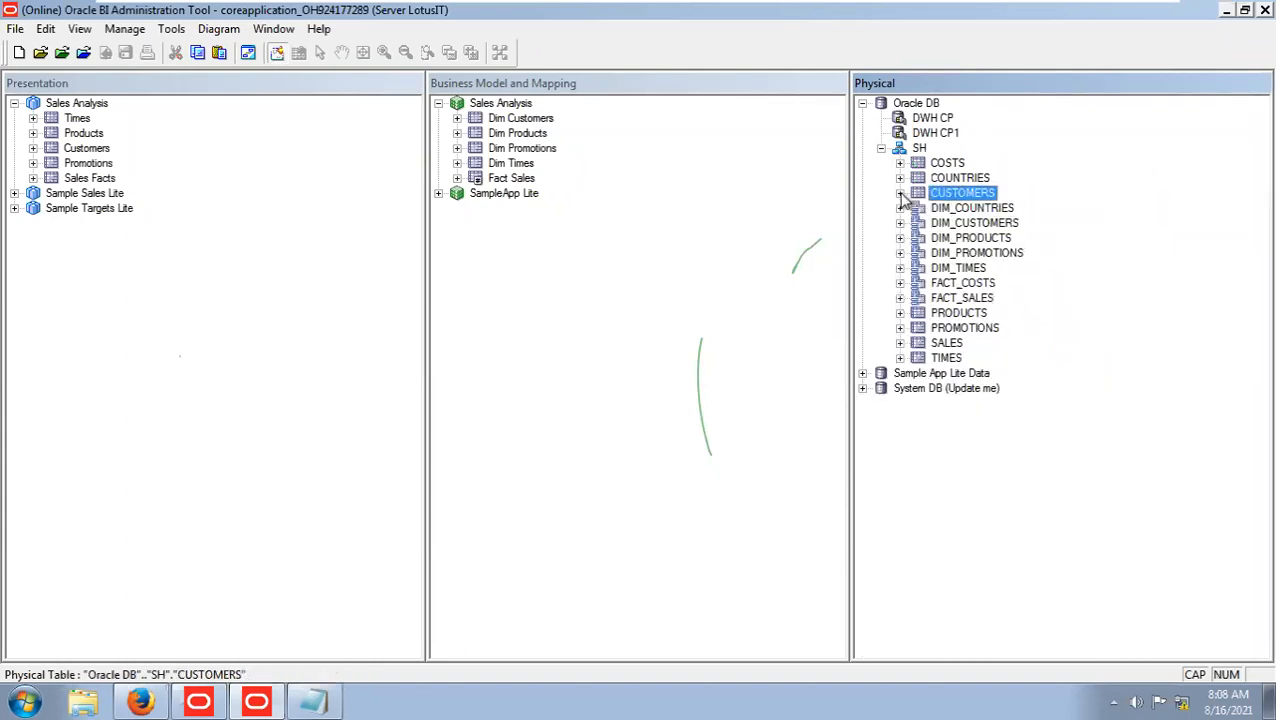
Show a physical diagram of only DIM_COUNTRIES and DIM_CUSTOMERS.
left_click(965, 284)
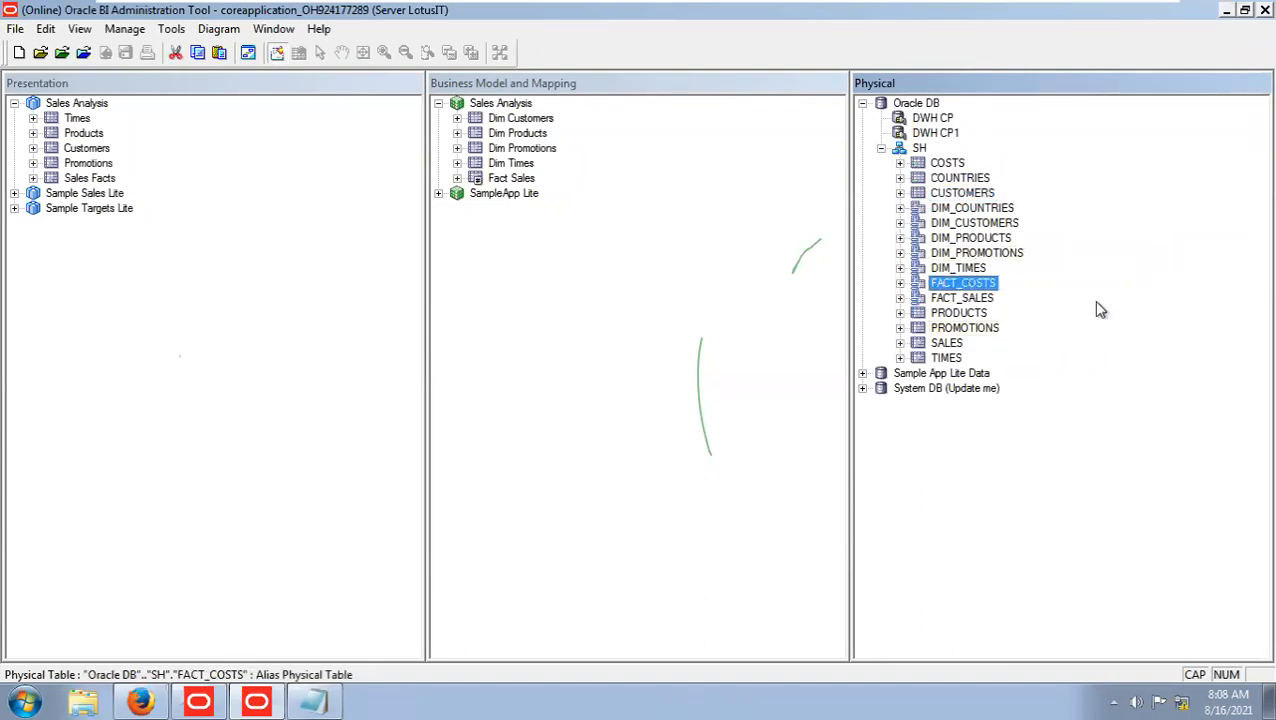
left_click(995, 209)
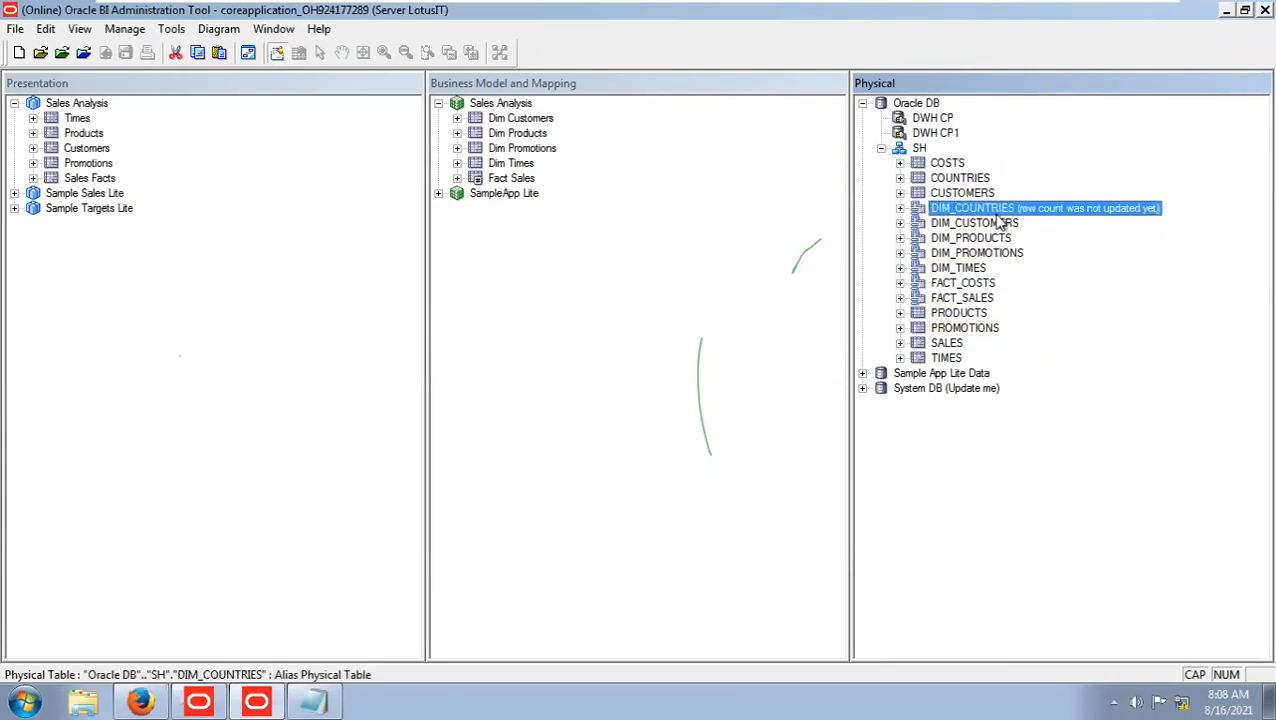
left_click(999, 229, "ctrl")
right_click(999, 229)
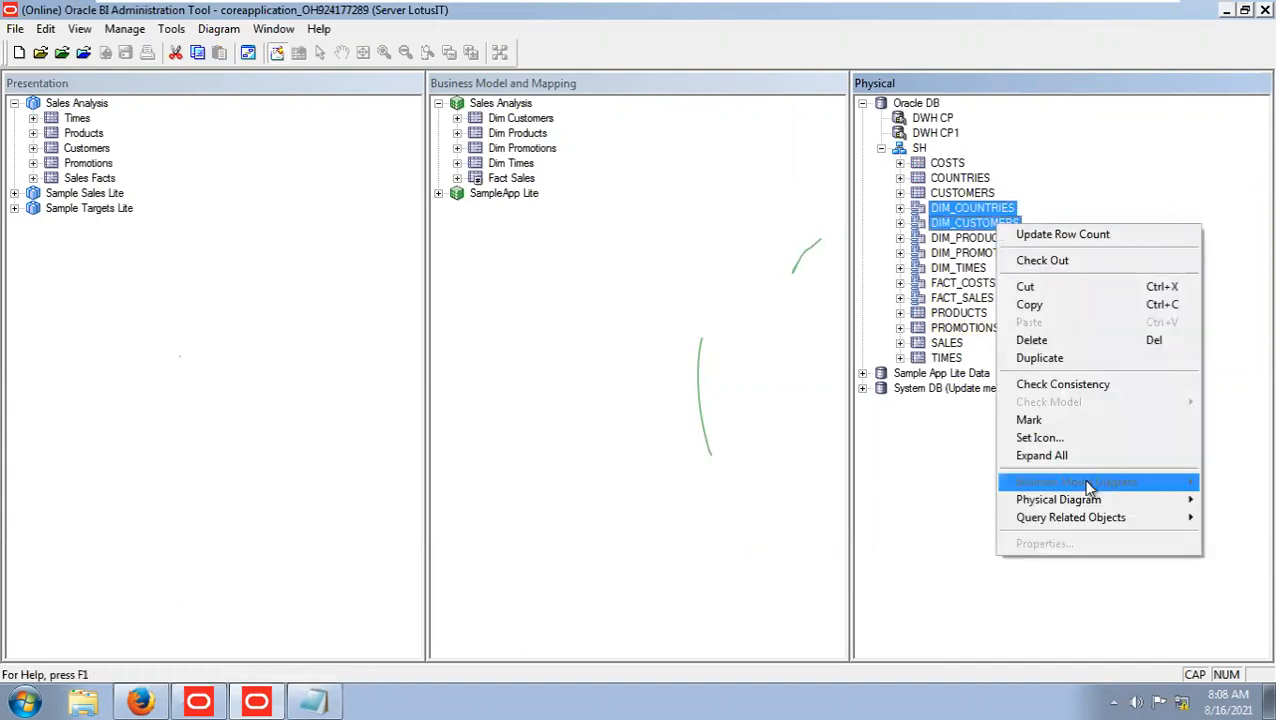
mouse_move(1070, 498)
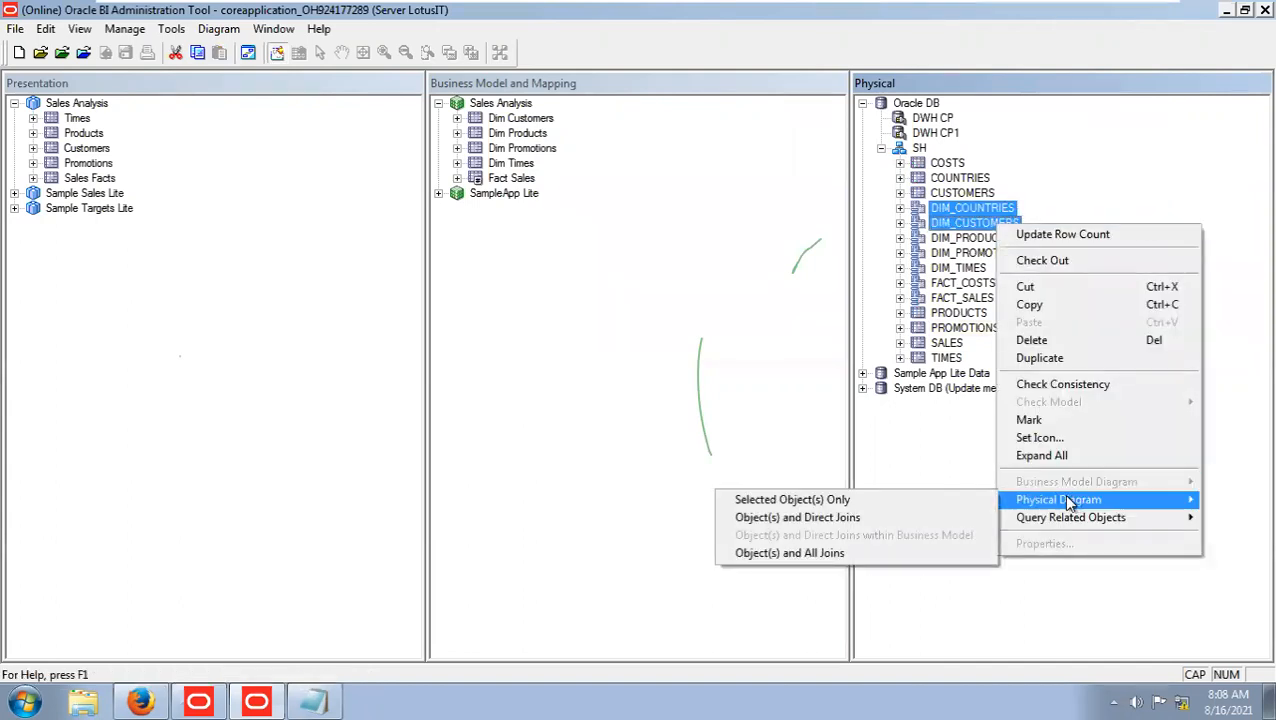
left_click(946, 499)
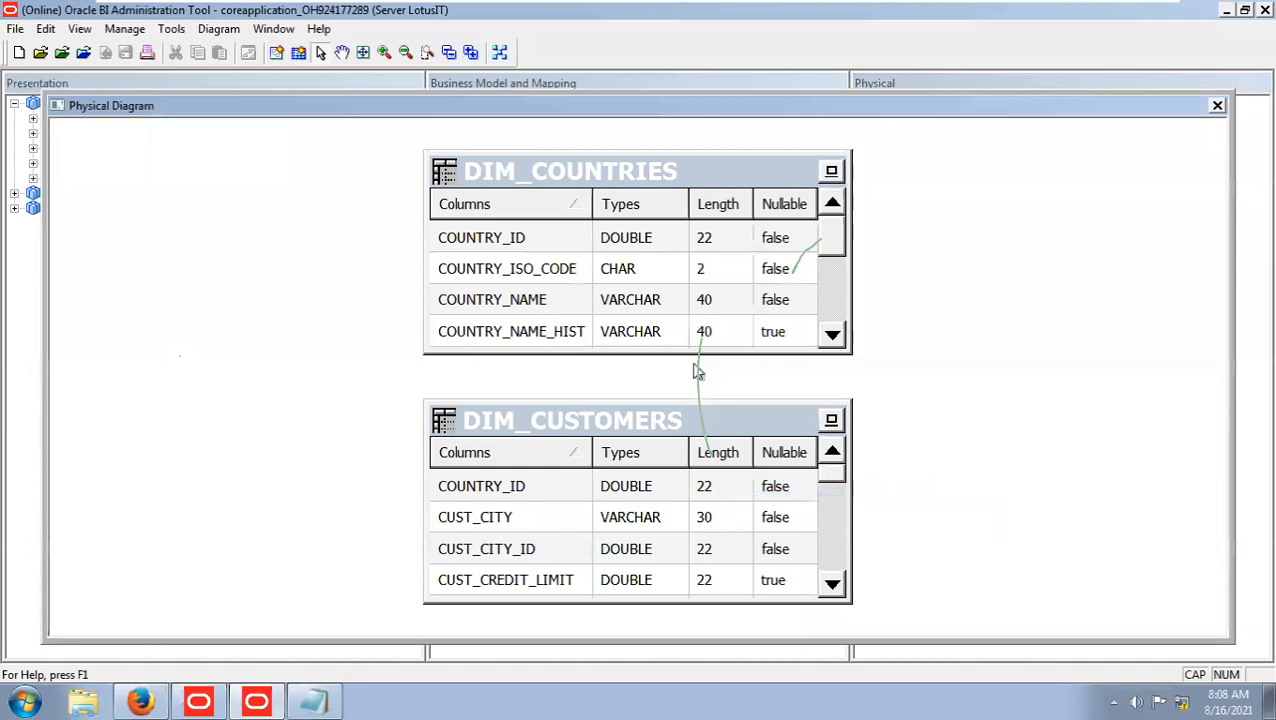
Create a physical join from DIM_CUSTOMERS to DIM_COUNTRIES on COUNTRY_ID, checking out the required objects, and close the diagram.
left_click(276, 52)
left_click(622, 403)
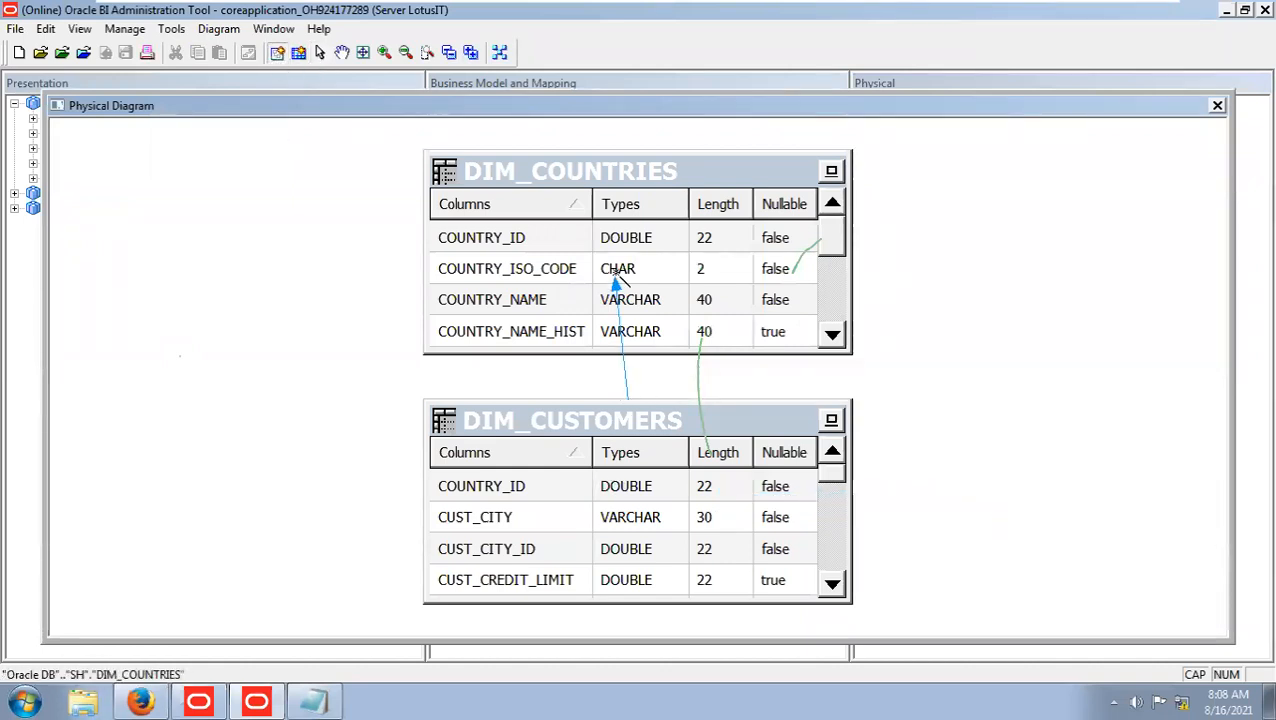
left_click(615, 283)
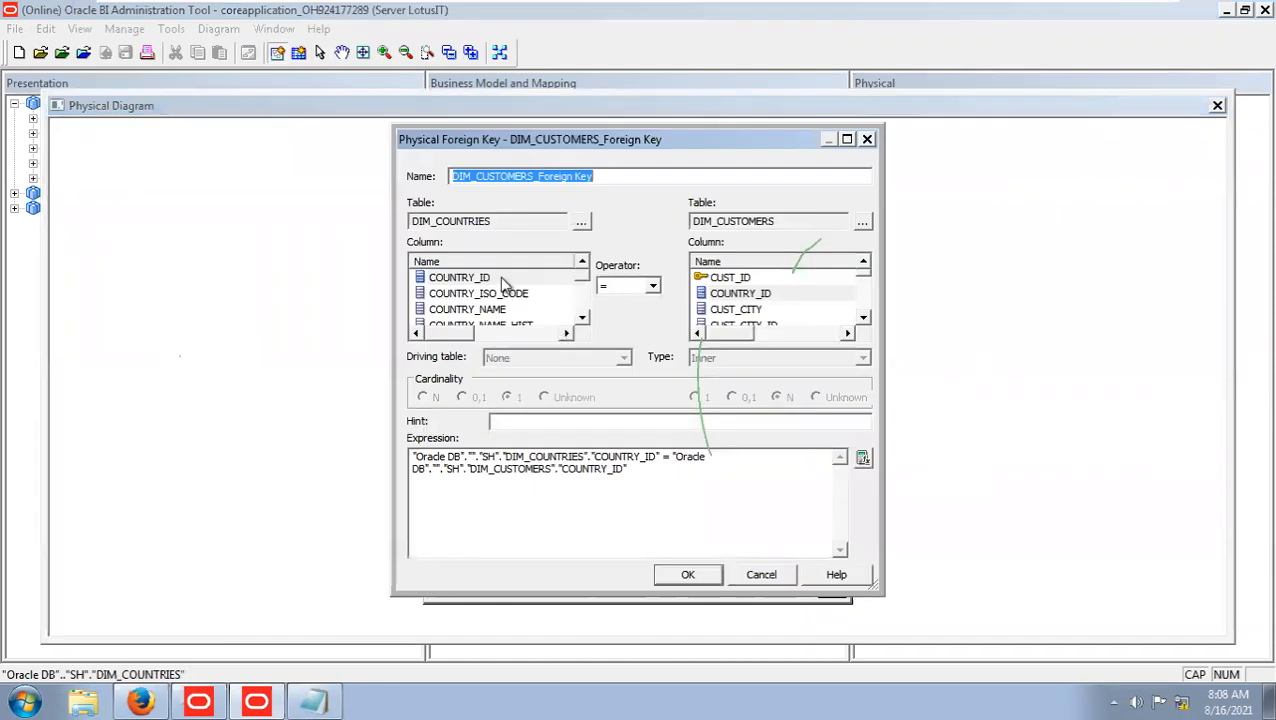
left_click(686, 572)
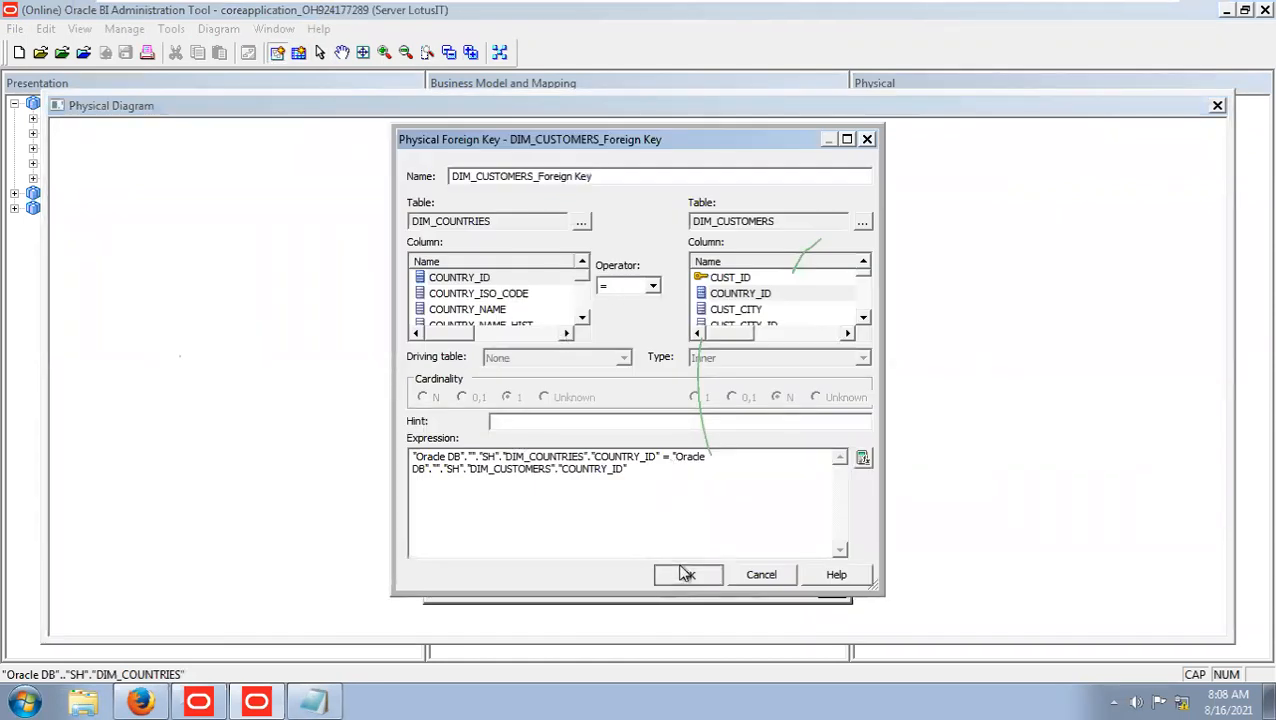
left_click(668, 527)
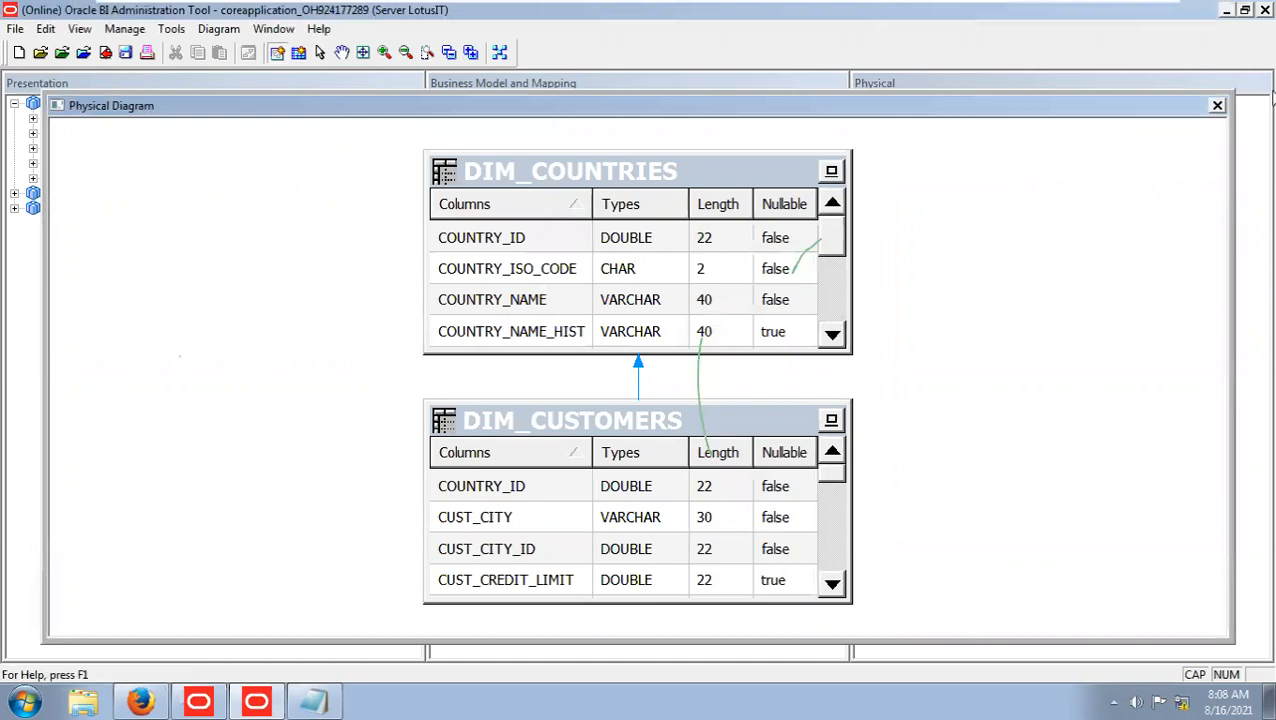
left_click(1216, 105)
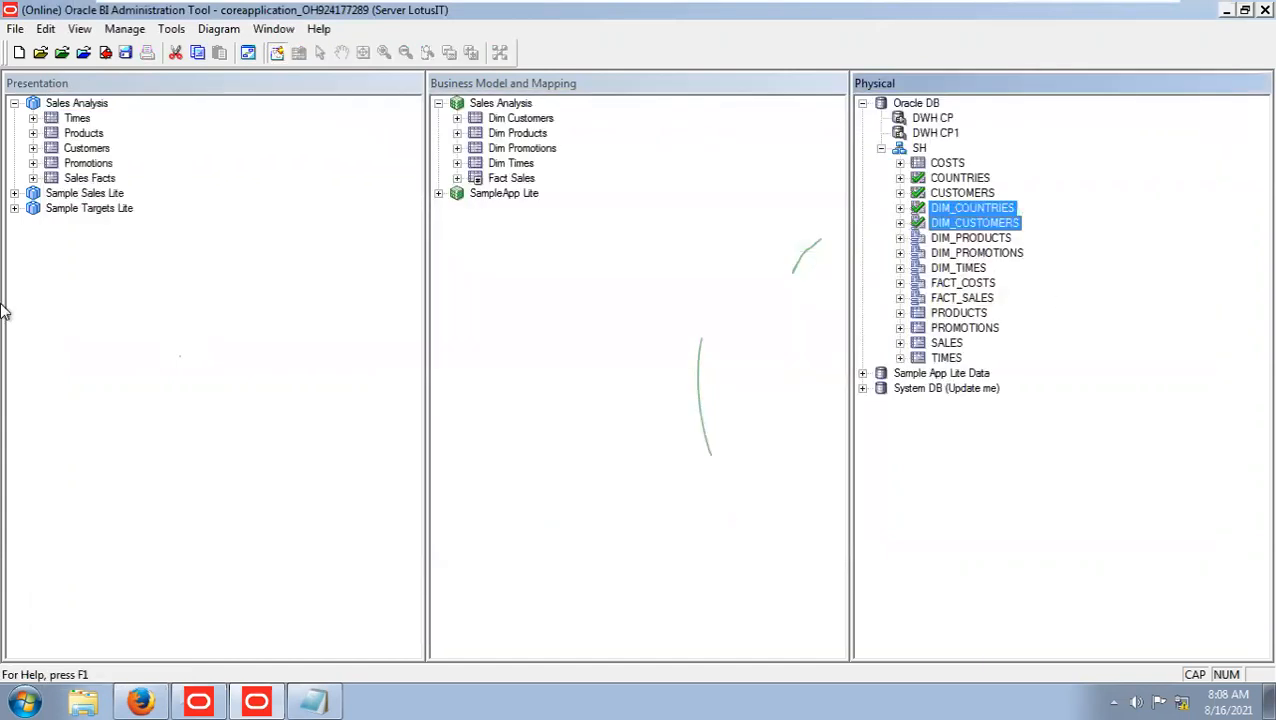
Save the repository with the customers-to-countries join, run the global consistency check and close its report.
left_click(125, 52)
left_click(668, 406)
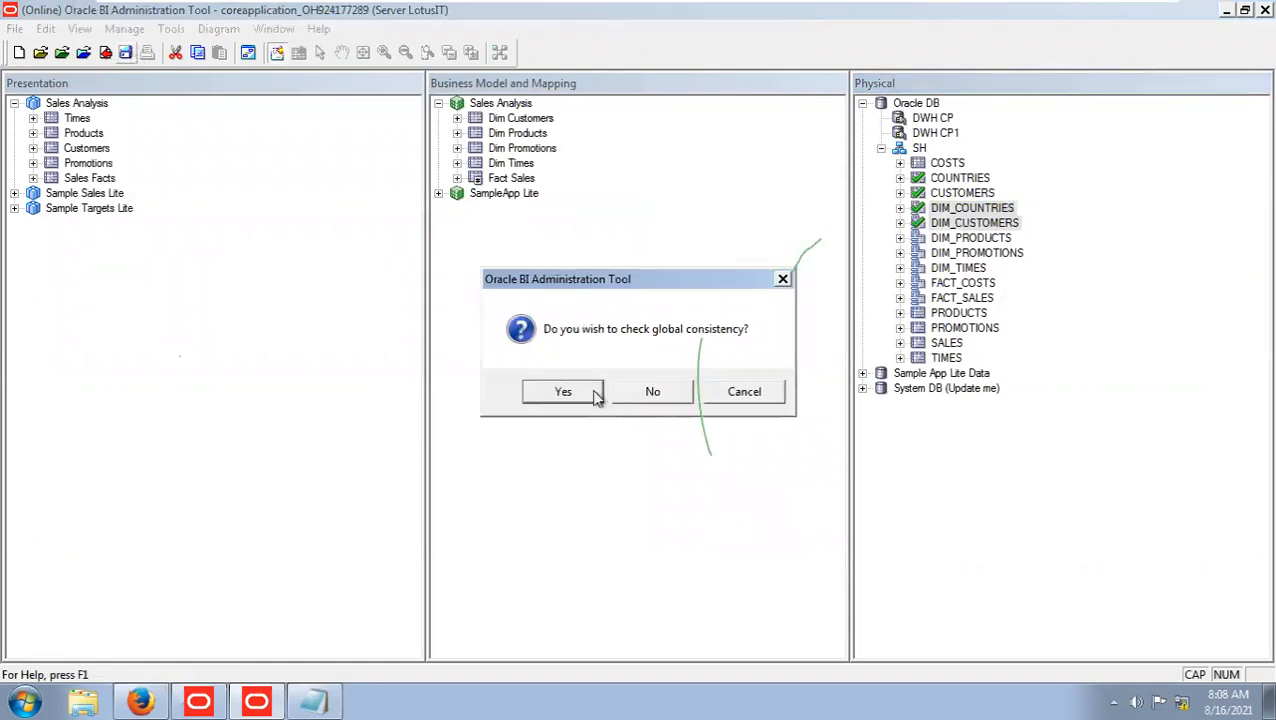
left_click(563, 392)
left_click(709, 561)
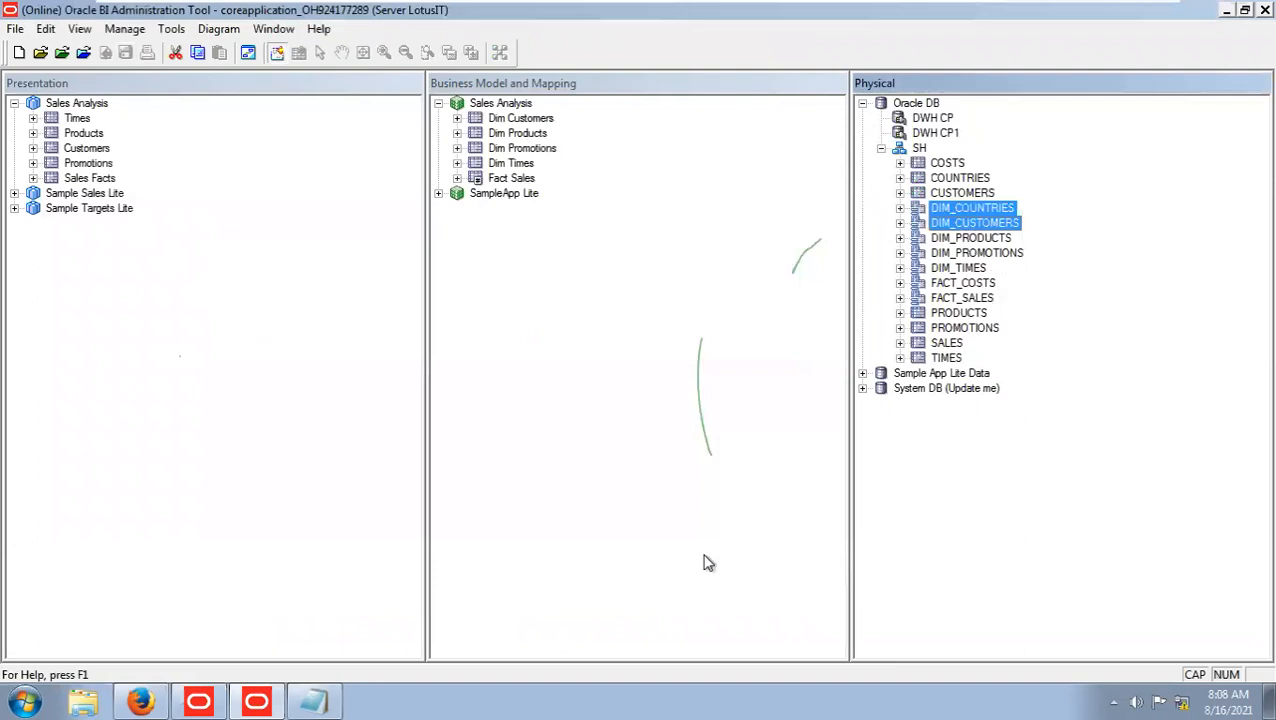
Show a physical diagram of only FACT_SALES, DIM_COUNTRIES, DIM_CUSTOMERS, DIM_PRODUCTS, DIM_PROMOTIONS and DIM_TIMES.
left_click(980, 298)
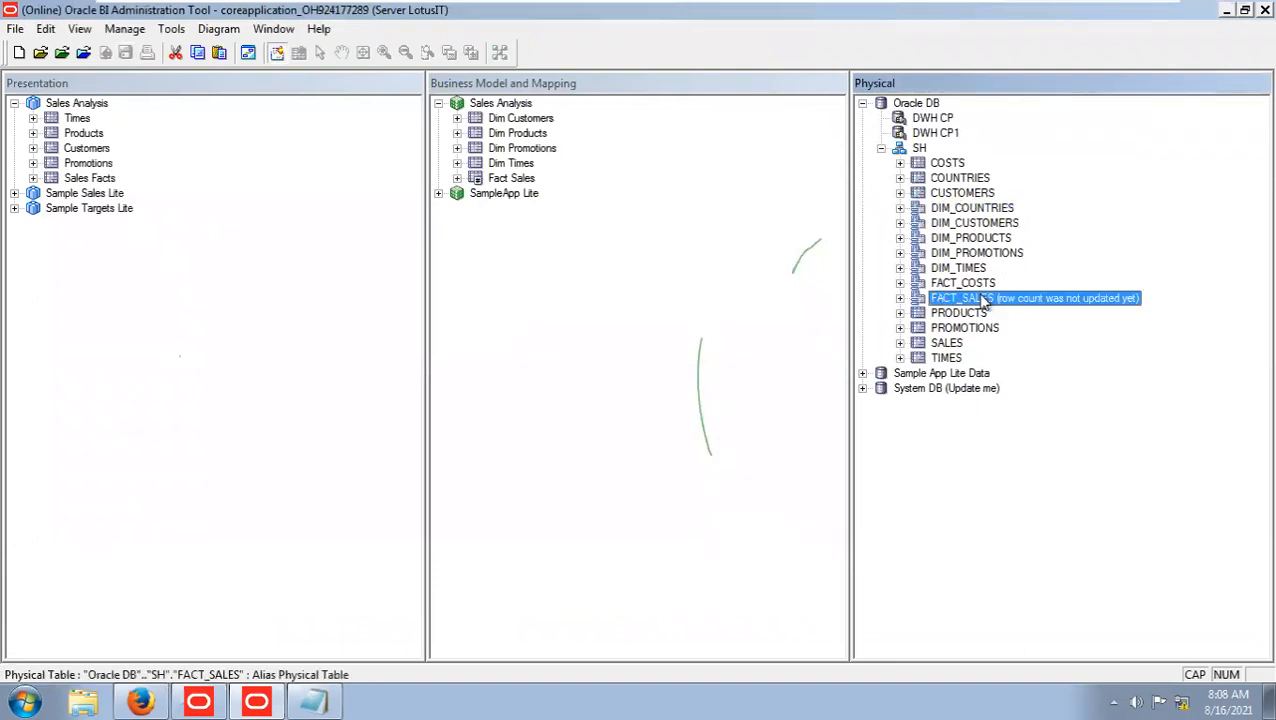
left_click(985, 208, "ctrl")
left_click(985, 223, "ctrl")
left_click(988, 238, "ctrl")
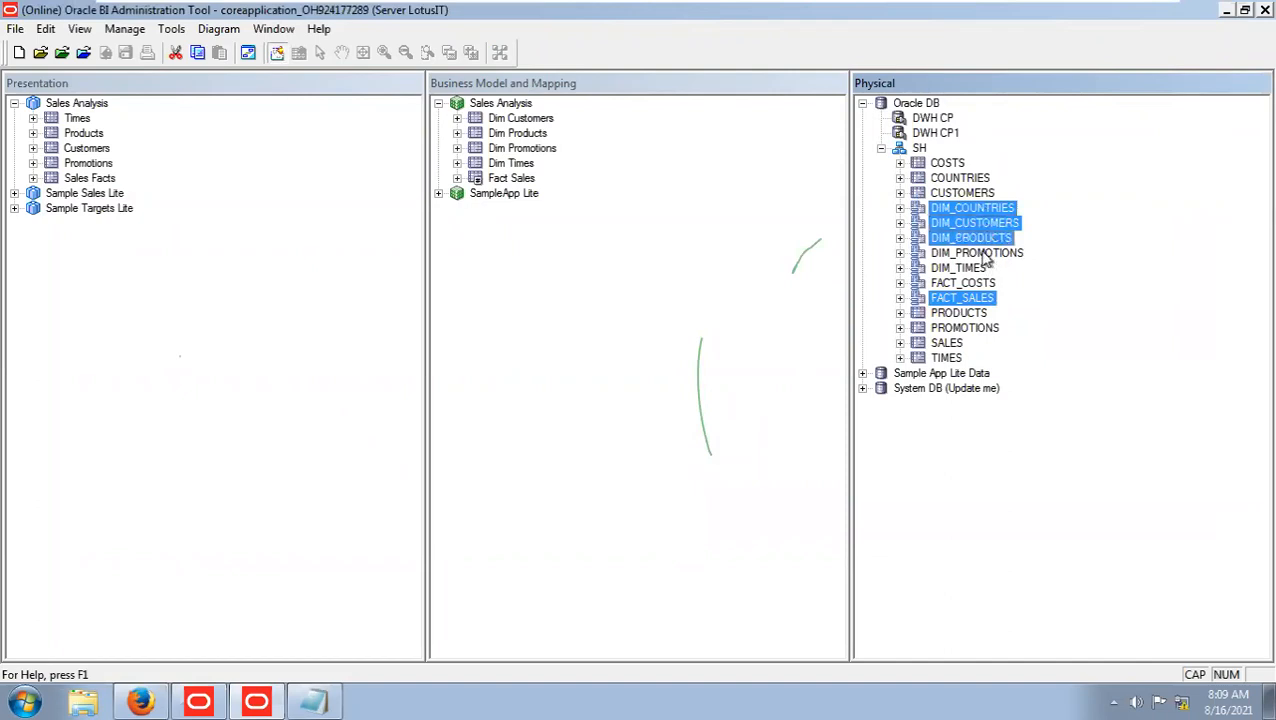
left_click(985, 253, "ctrl")
left_click(965, 268, "ctrl")
right_click(975, 268)
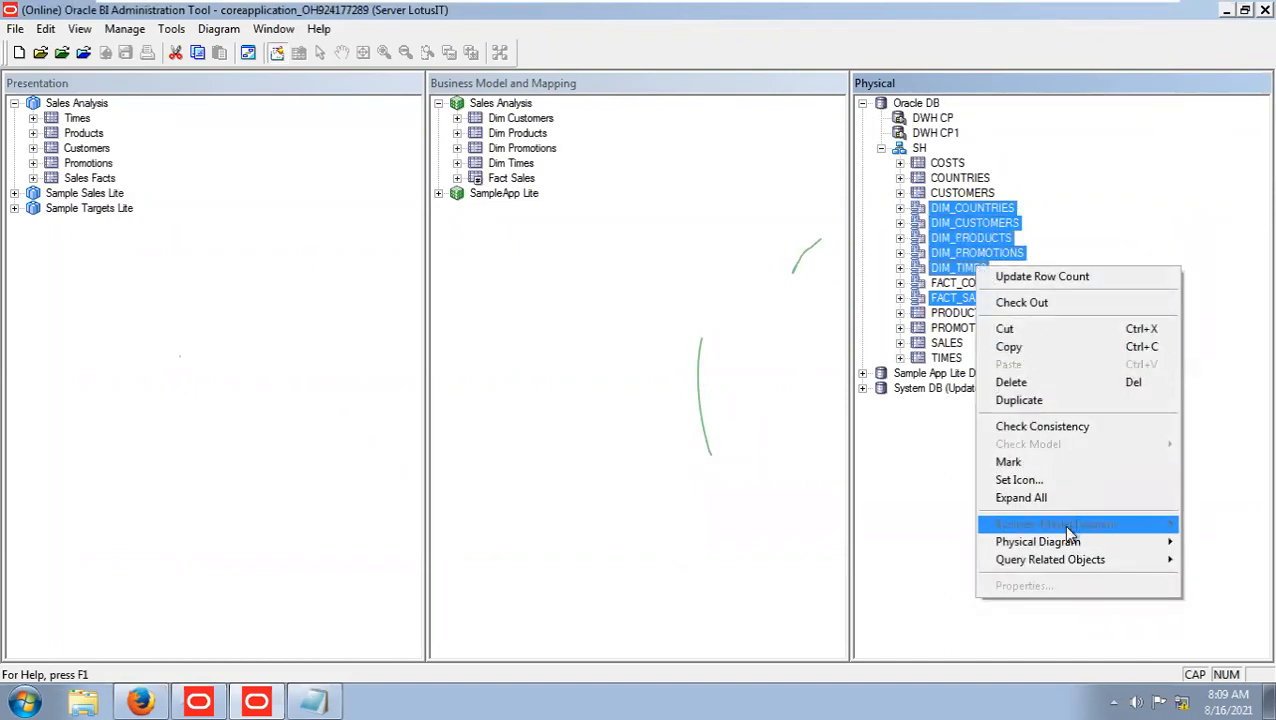
mouse_move(1064, 542)
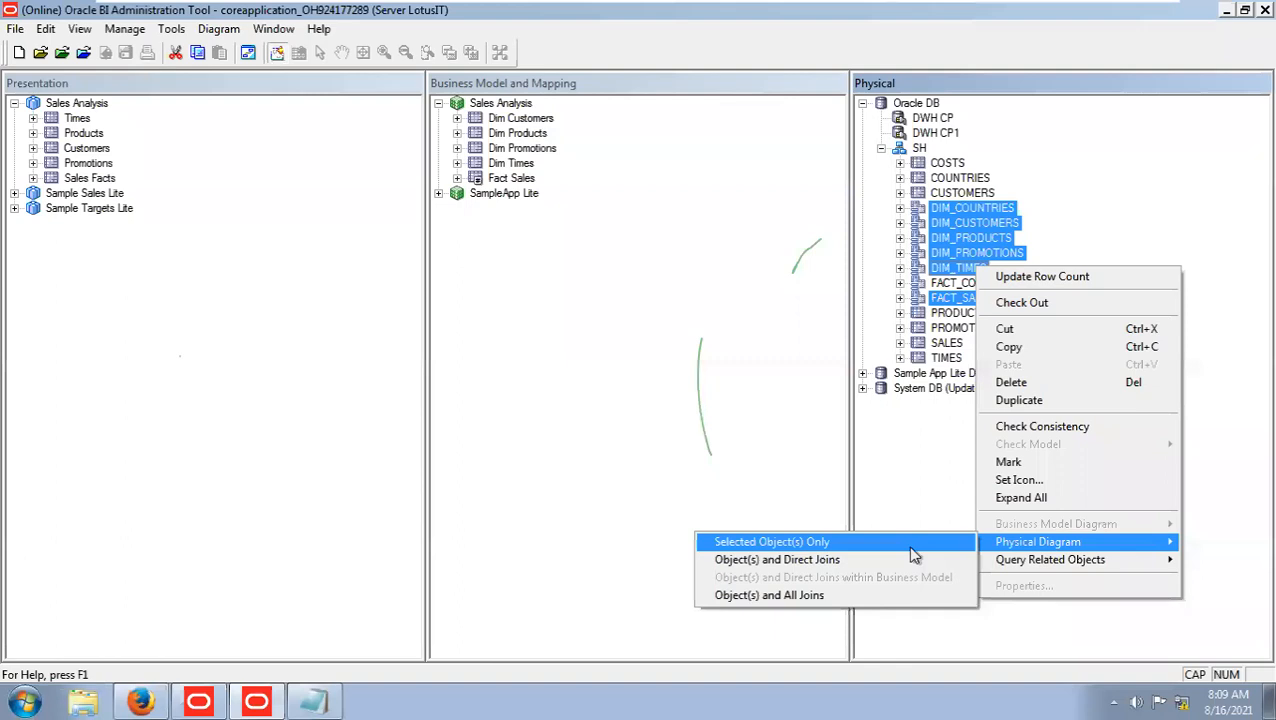
left_click(913, 548)
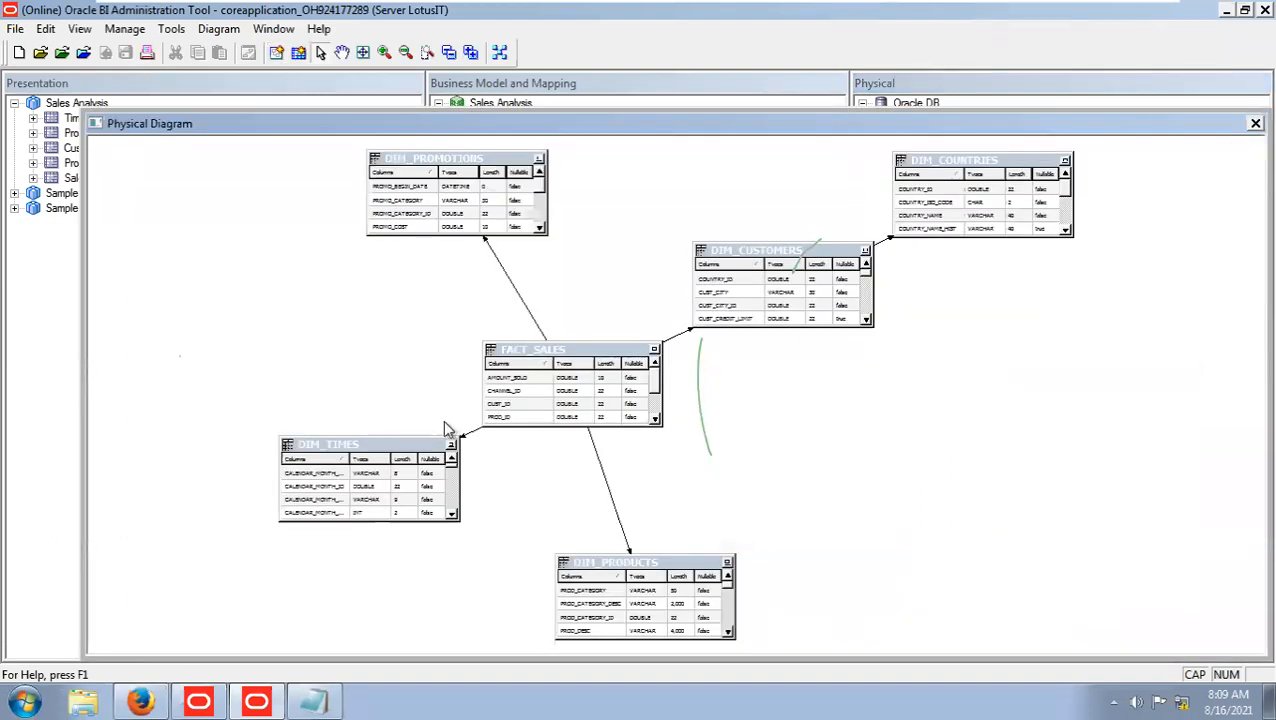
Rearrange the physical diagram, moving DIM_TIMES lower, DIM_CUSTOMERS higher and DIM_COUNTRIES farther from DIM_CUSTOMERS.
left_click_drag(412, 437, 397, 521)
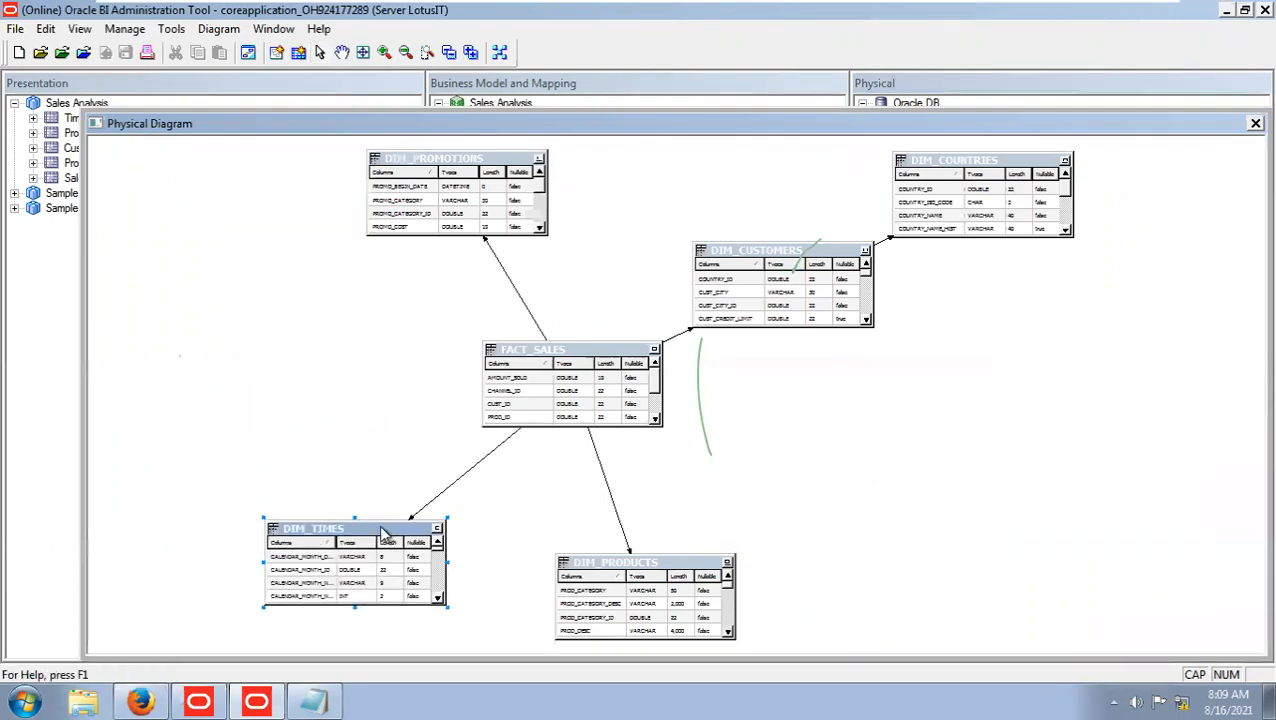
left_click_drag(786, 264, 775, 223)
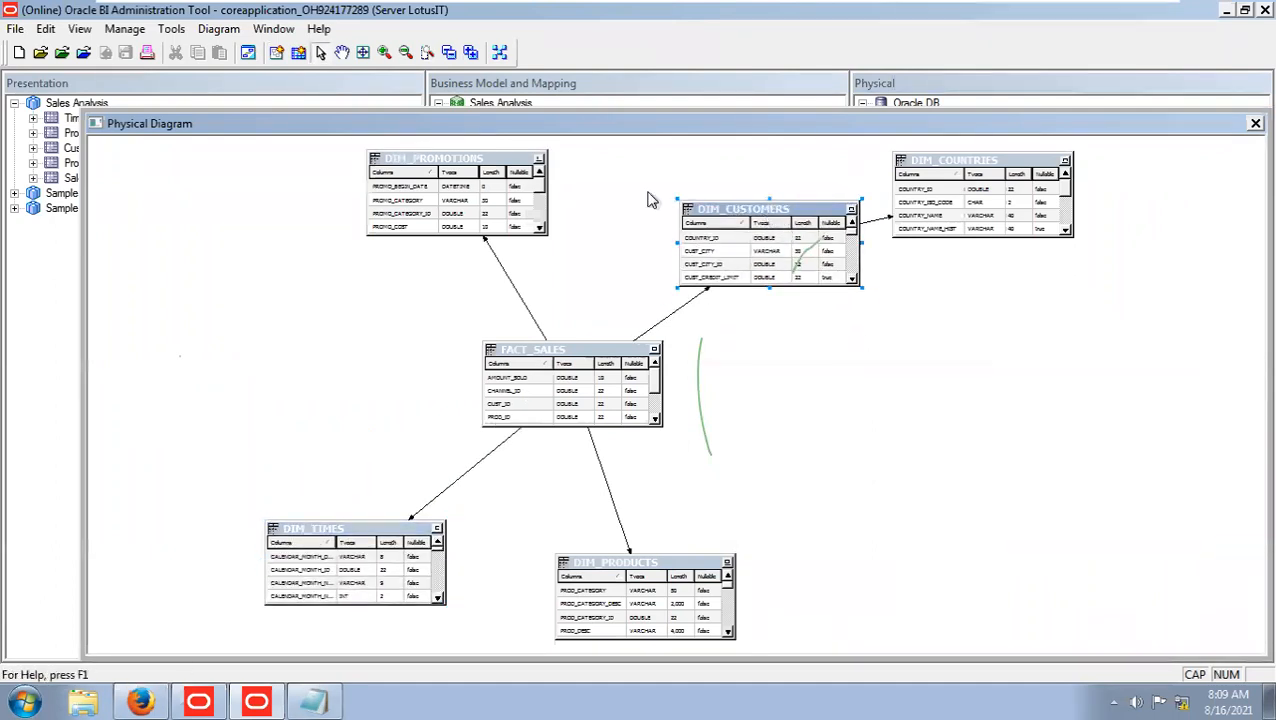
left_click(975, 170)
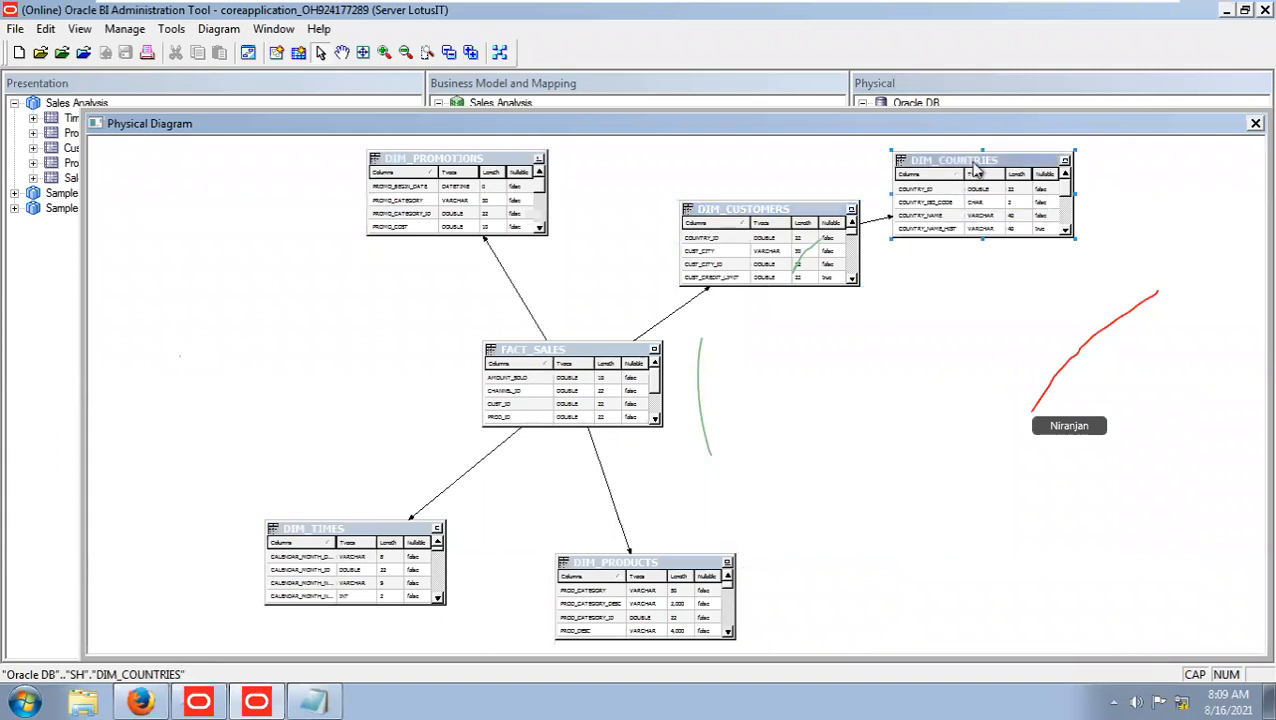
left_click_drag(975, 170, 1022, 175)
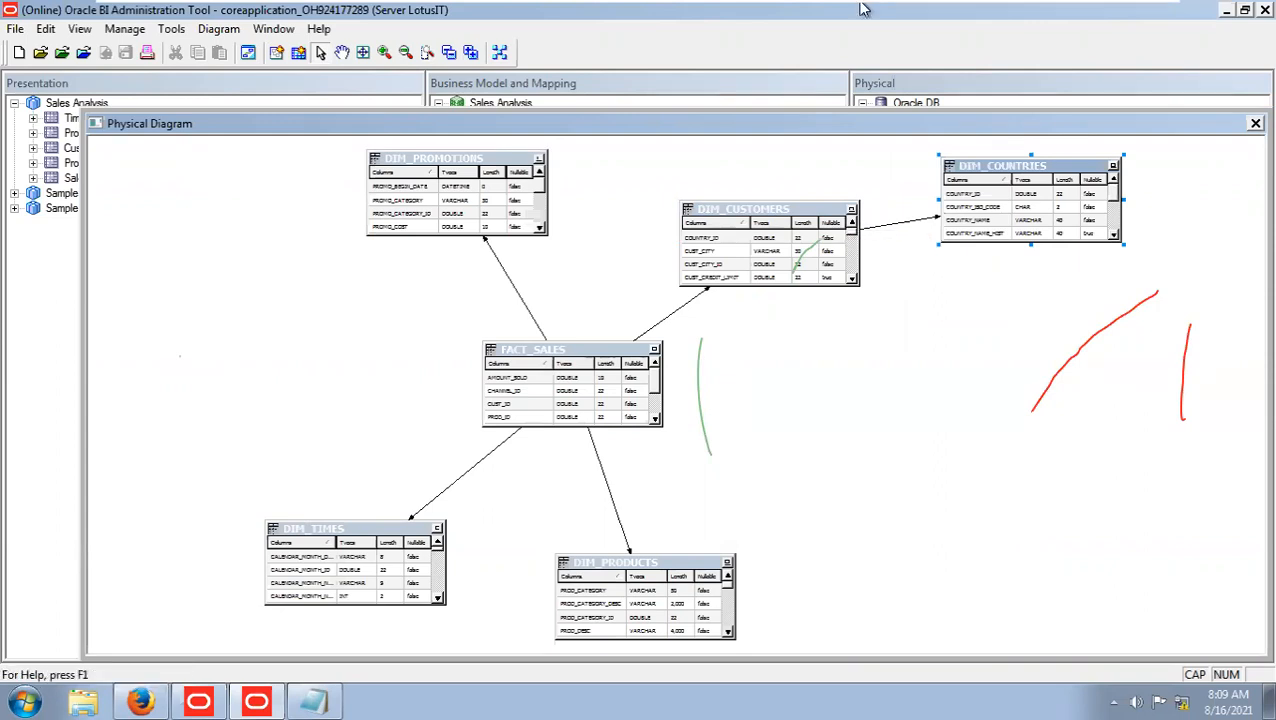
Switch to the host desktop and open the OBIEE Day1 presentation from the OBIEE Training folder on drive D.
mouse_move(1105, 8)
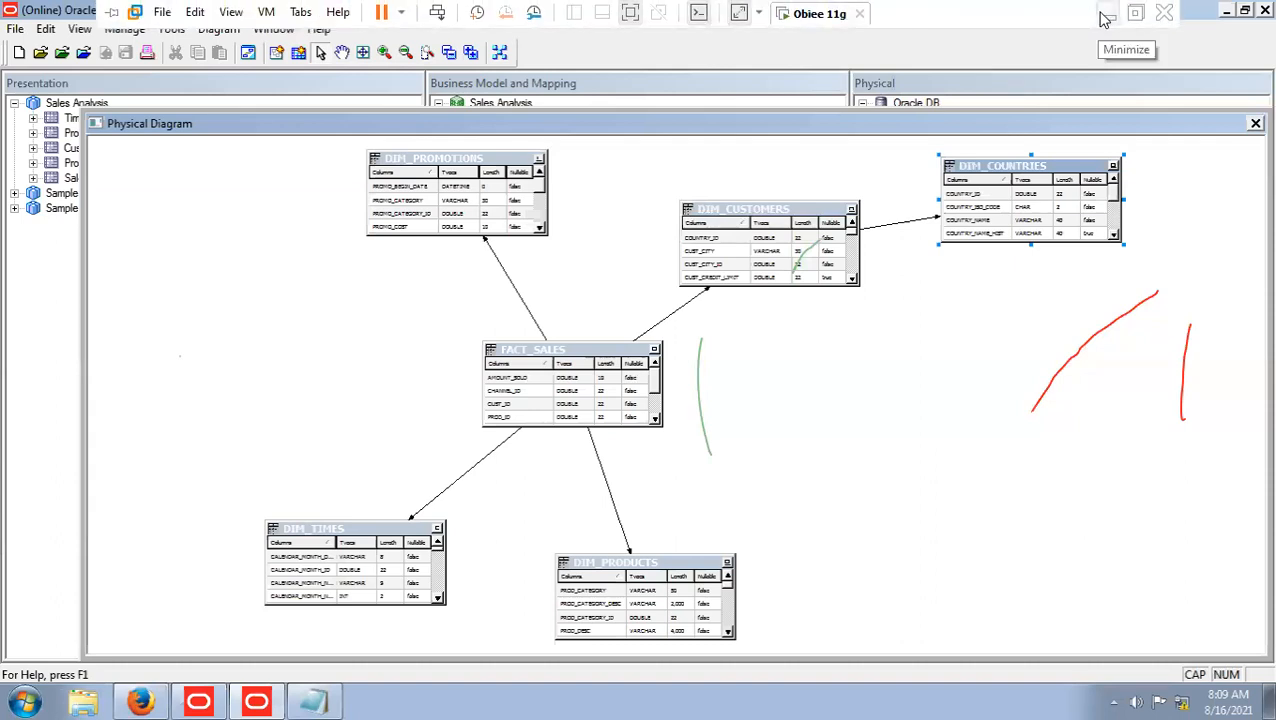
left_click(1105, 18)
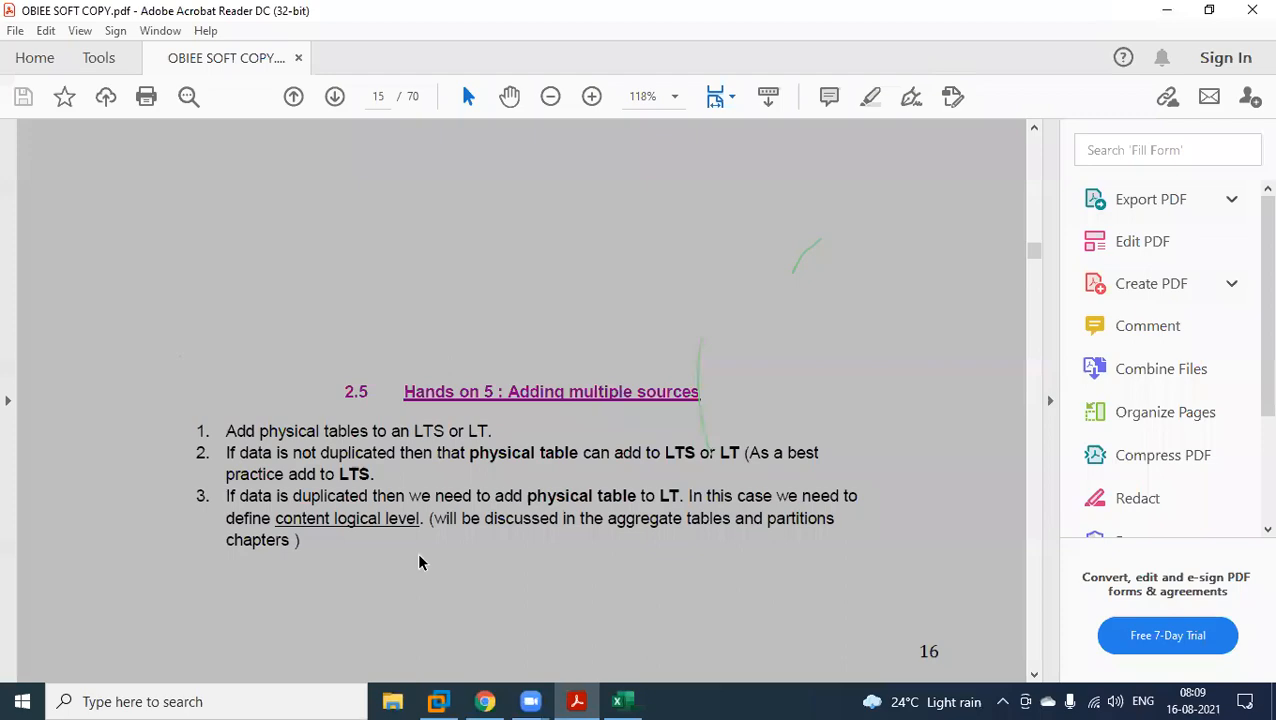
left_click(1164, 10)
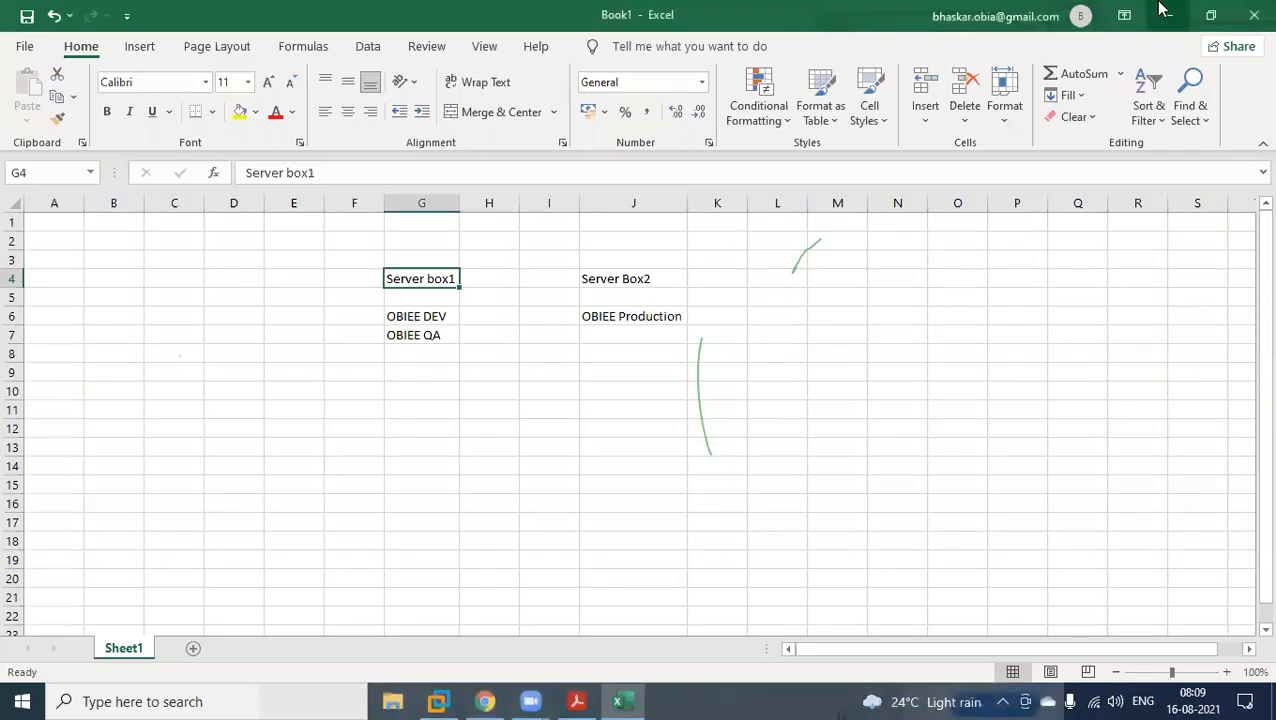
left_click(1160, 8)
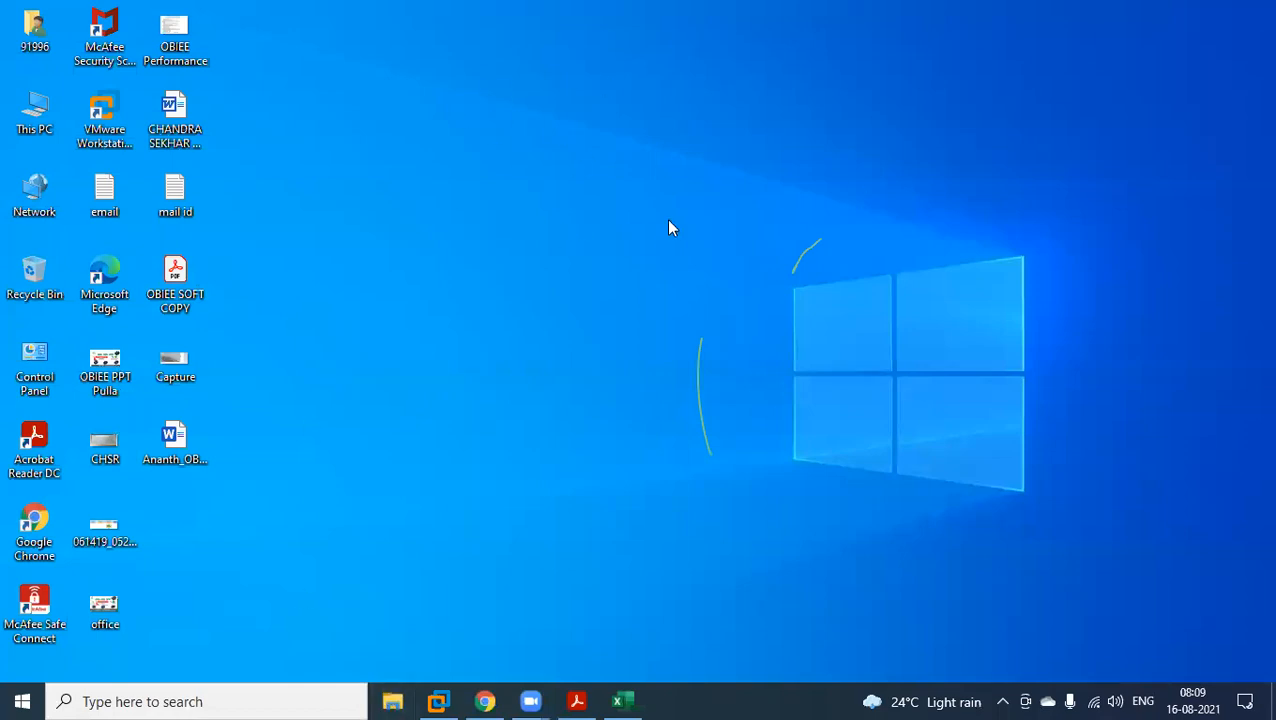
left_click(400, 692)
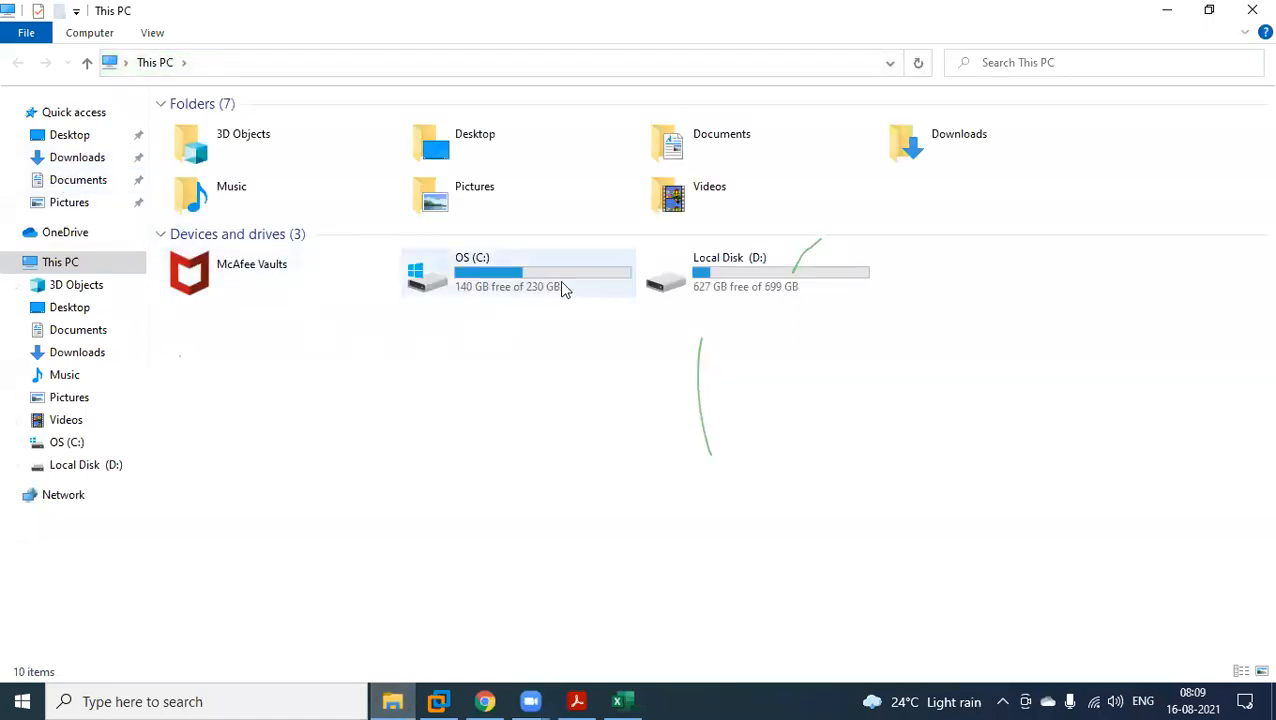
double_click(788, 284)
double_click(242, 170)
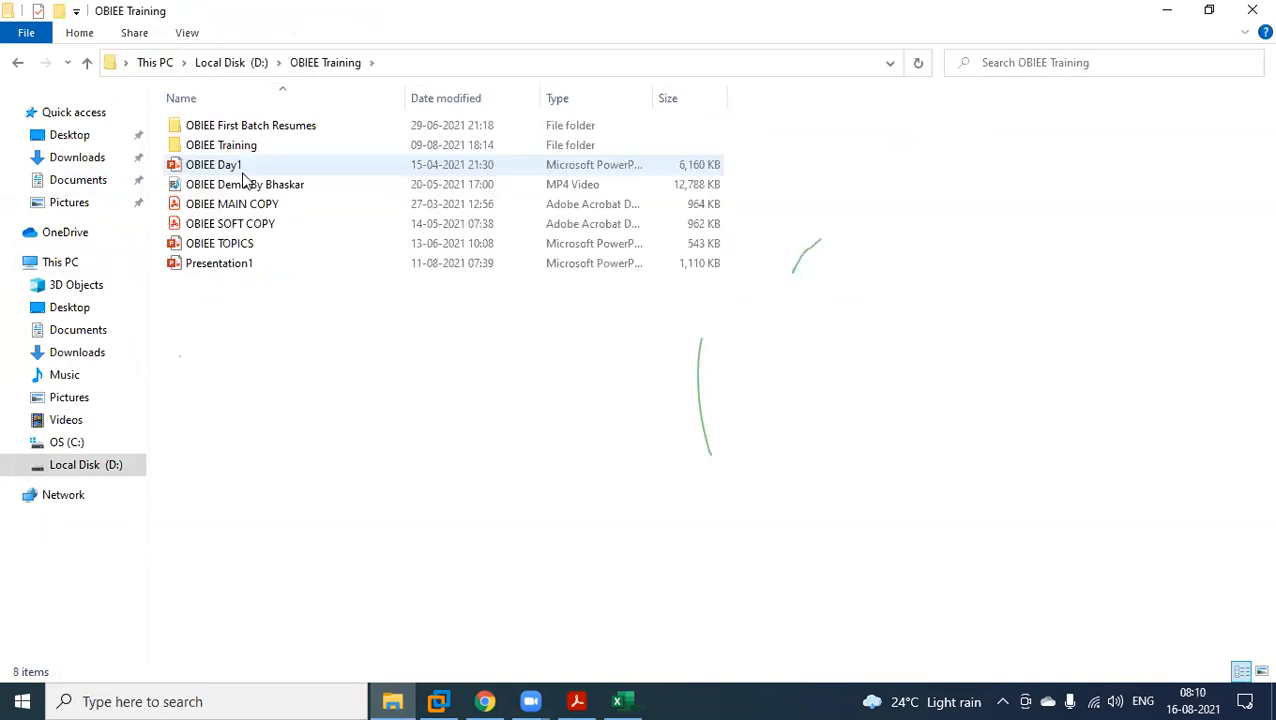
double_click(250, 168)
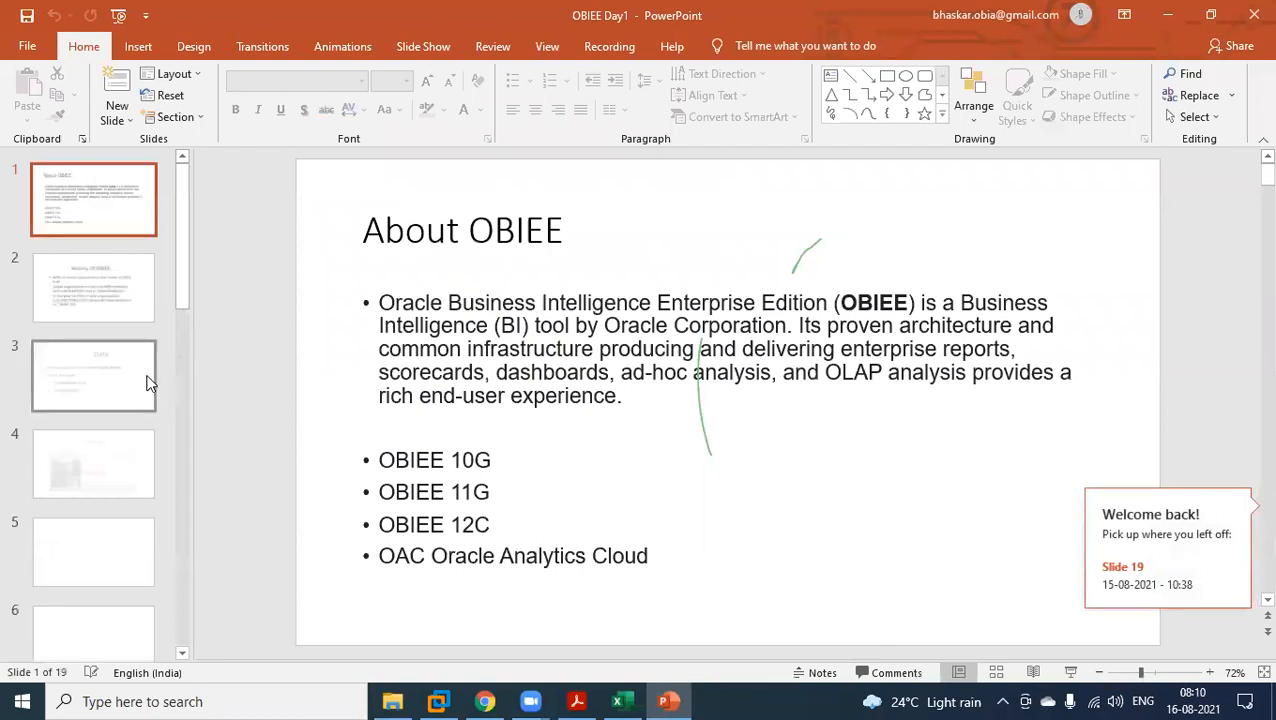
Review the snowflake and mixed schema slides, ending on slide 15 with the Snow Flake Schema rules.
scroll(146, 383, "down", 8)
left_click(112, 535)
scroll(107, 536, "down", 2)
left_click(107, 536)
scroll(107, 536, "down", 2)
left_click(107, 521)
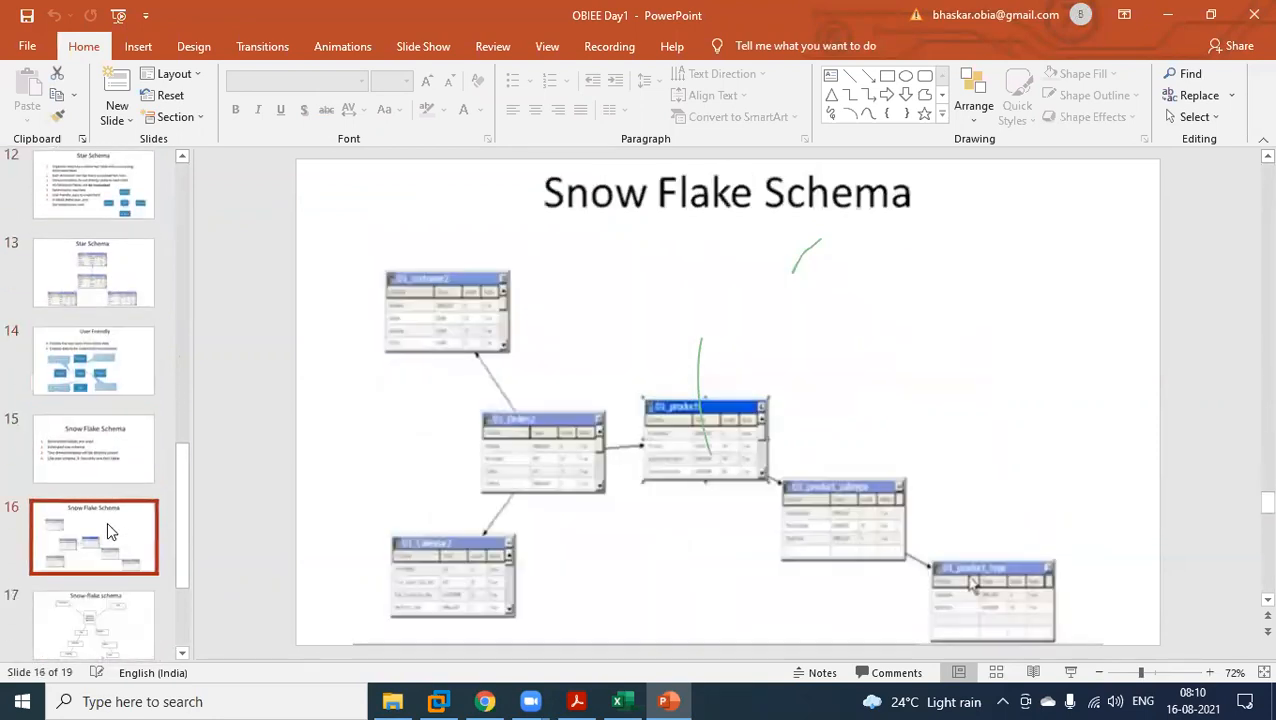
scroll(107, 521, "down", 2)
left_click(109, 521)
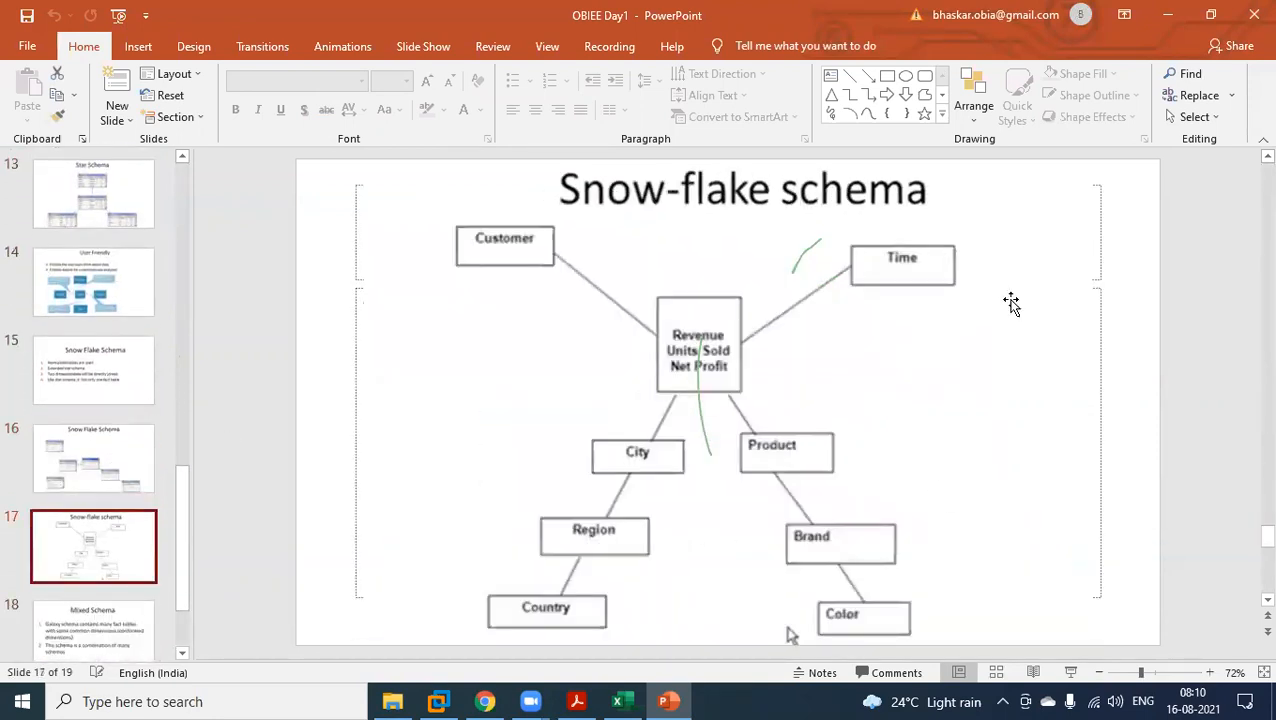
left_click(126, 615)
scroll(90, 404, "down", 2)
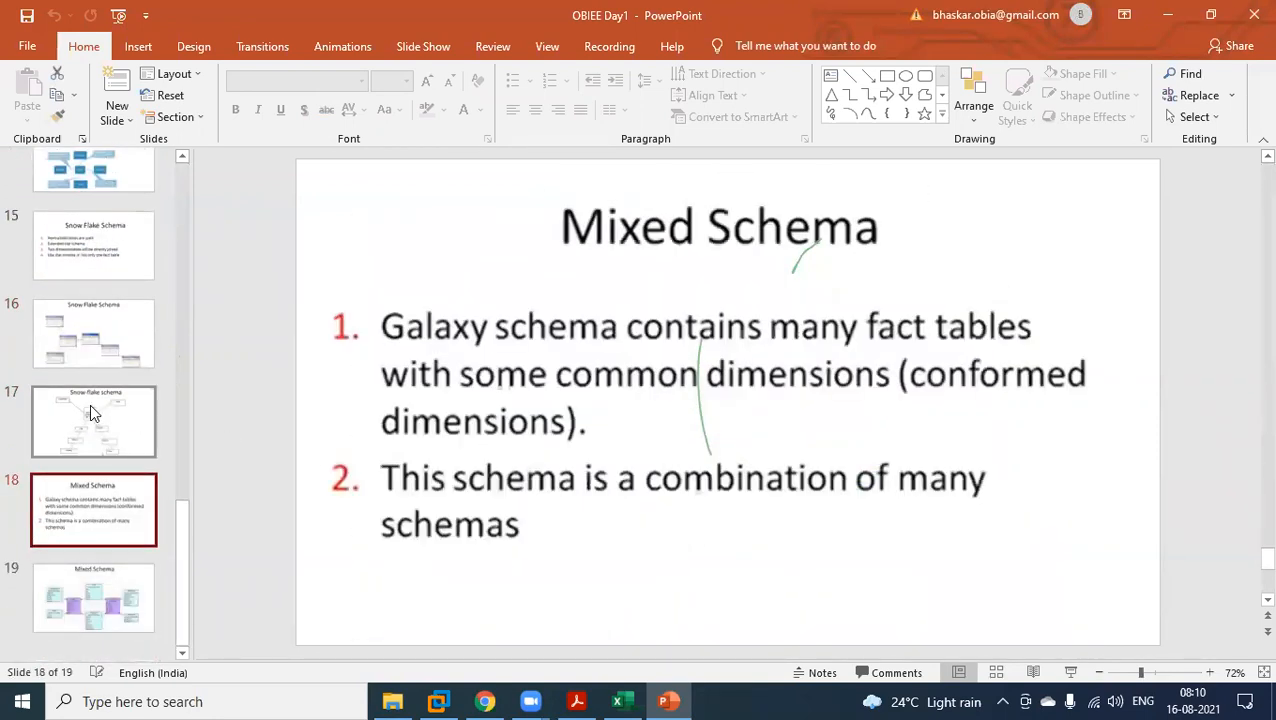
left_click(103, 252)
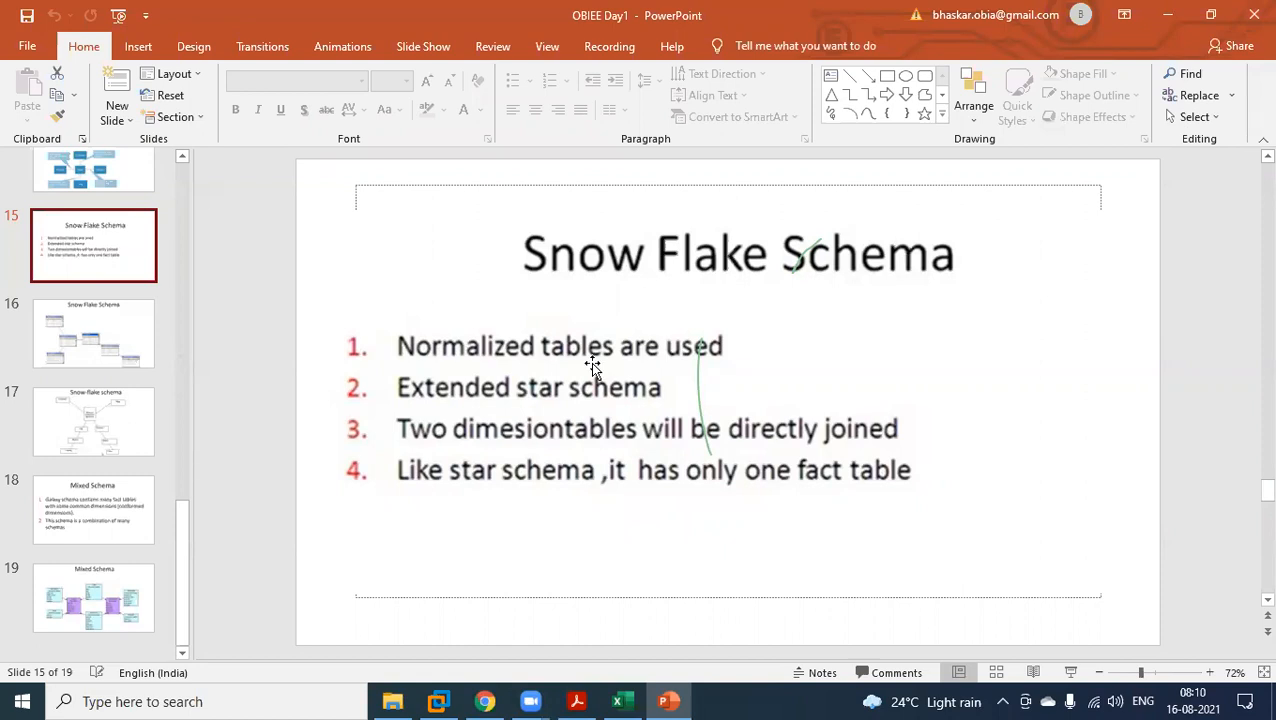
Switch to the Book1 workbook in Excel and list Customer, Region, Contry and City in cells M7 to M10.
left_click(617, 701)
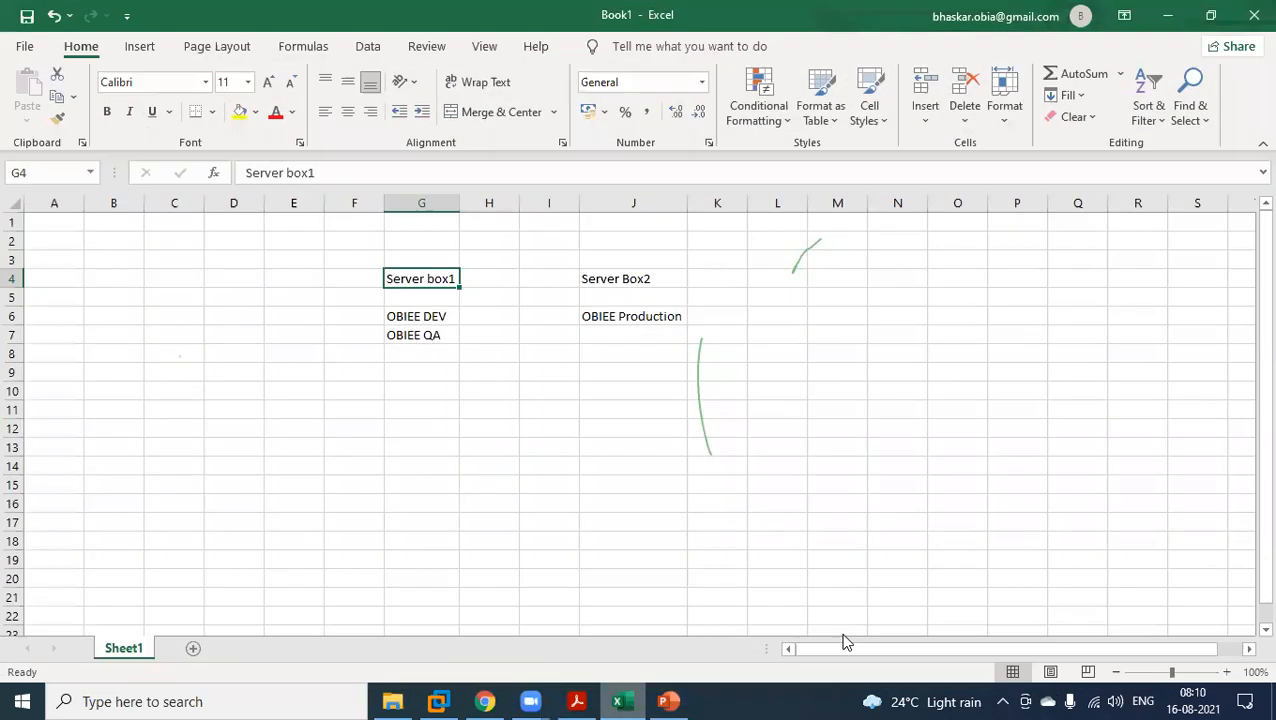
left_click(847, 339)
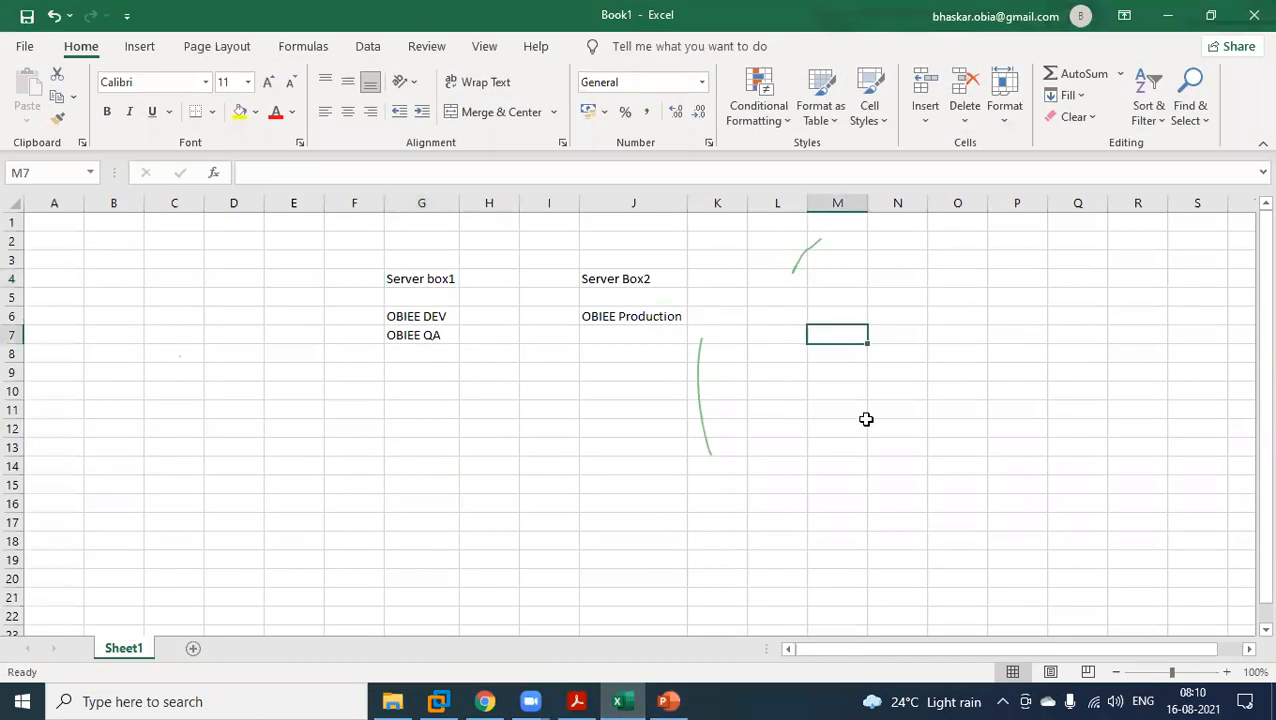
type("Customer")
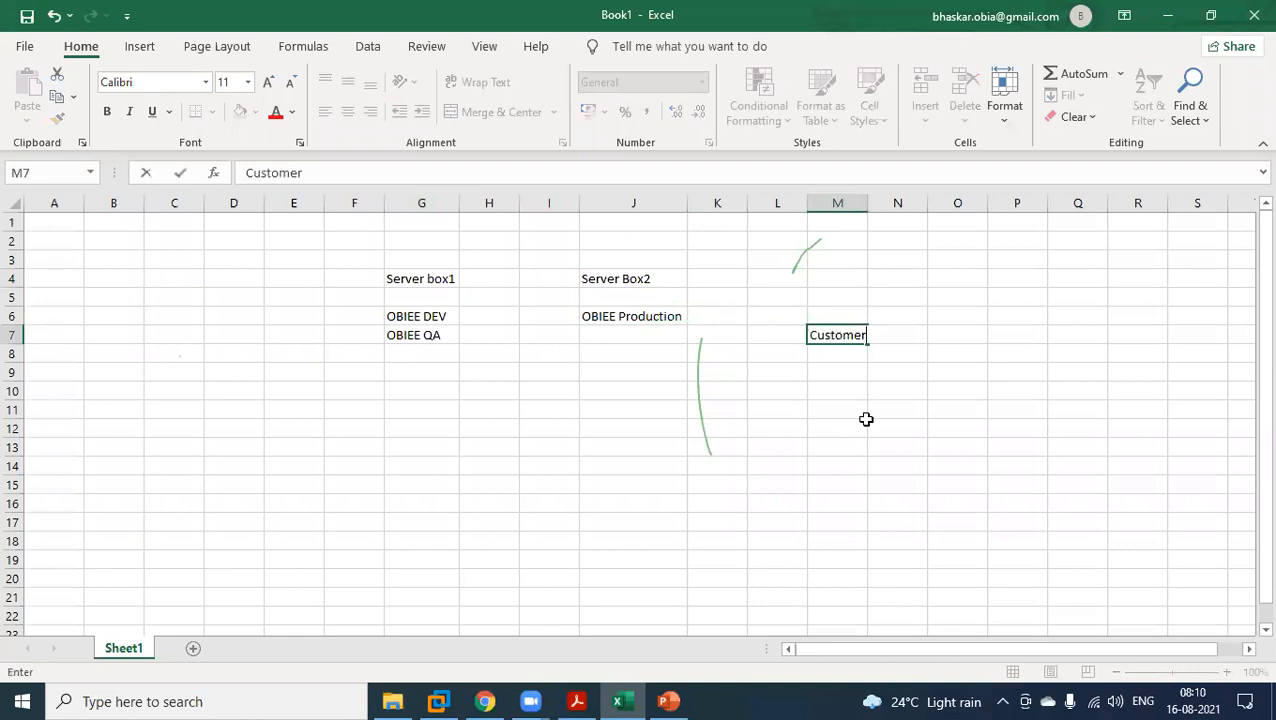
left_click(837, 355)
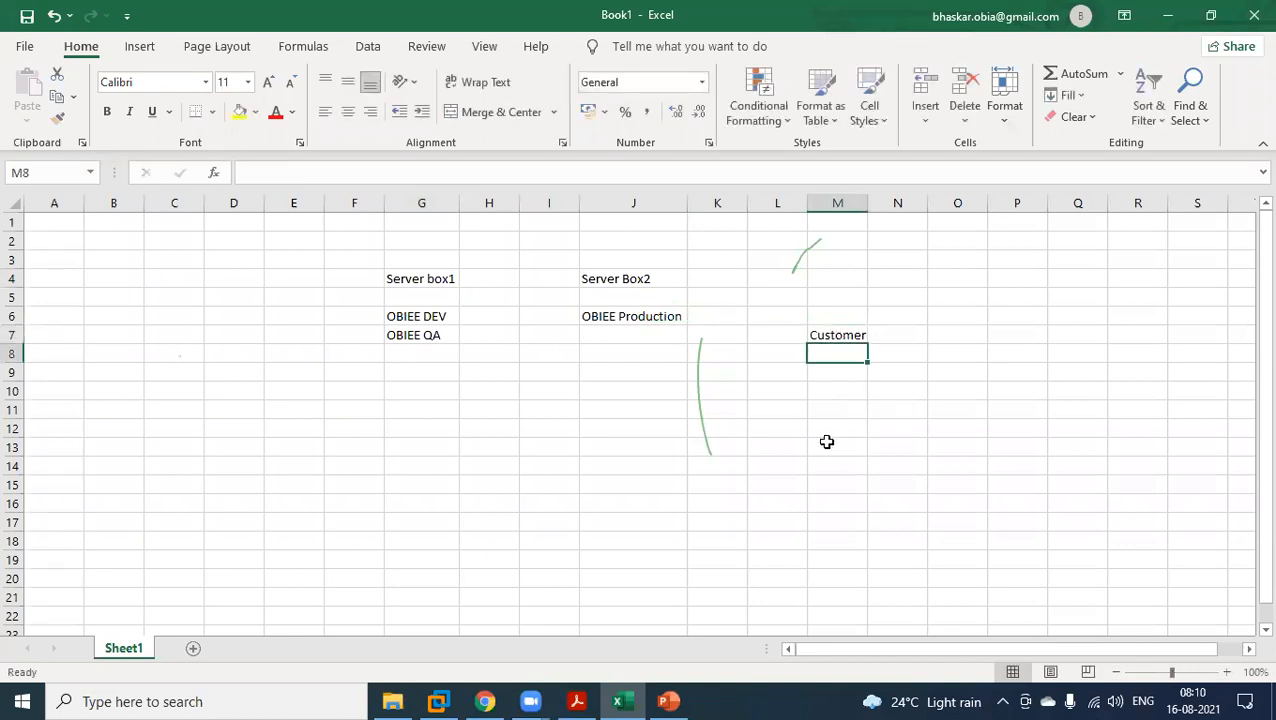
type("Region")
left_click(838, 374)
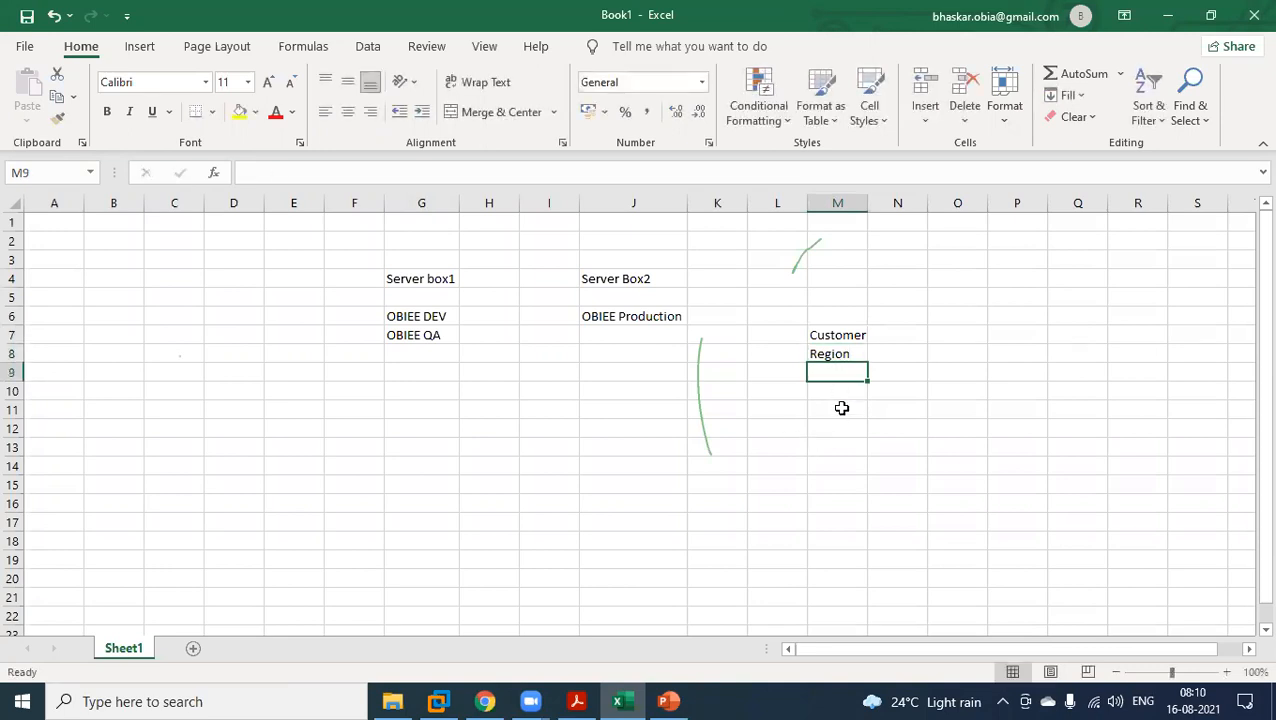
type("Contry")
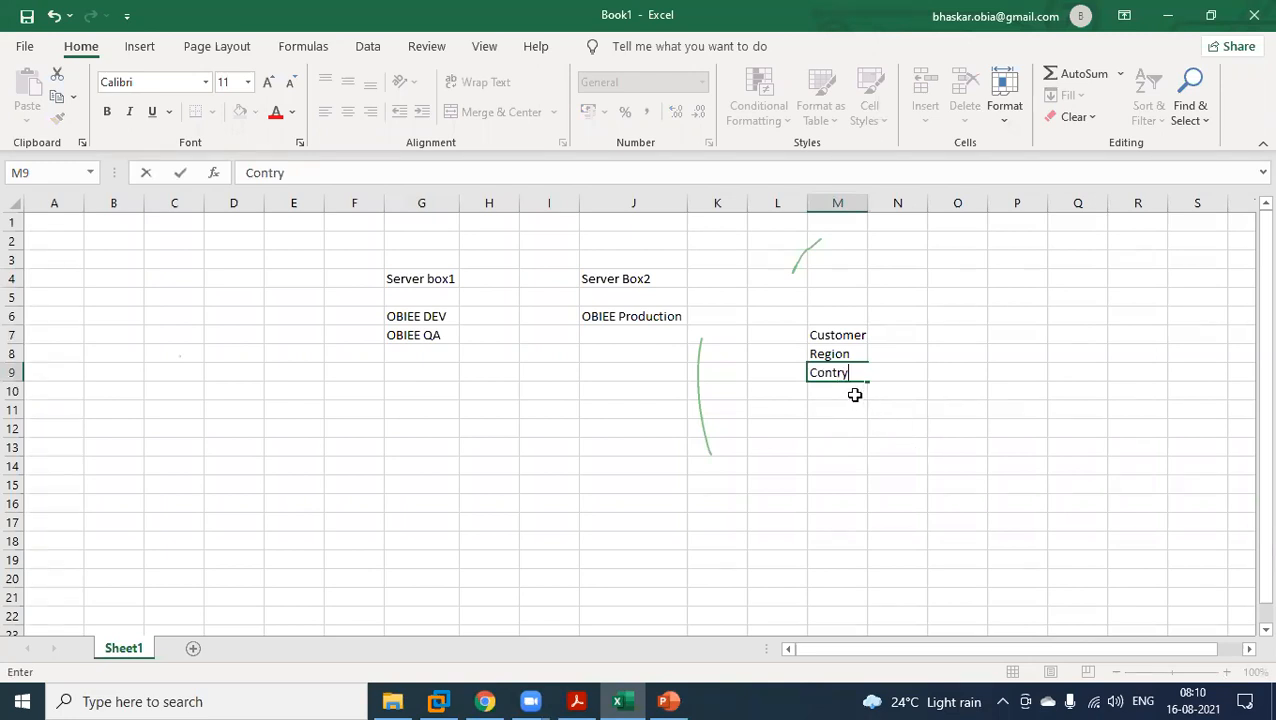
key("Return")
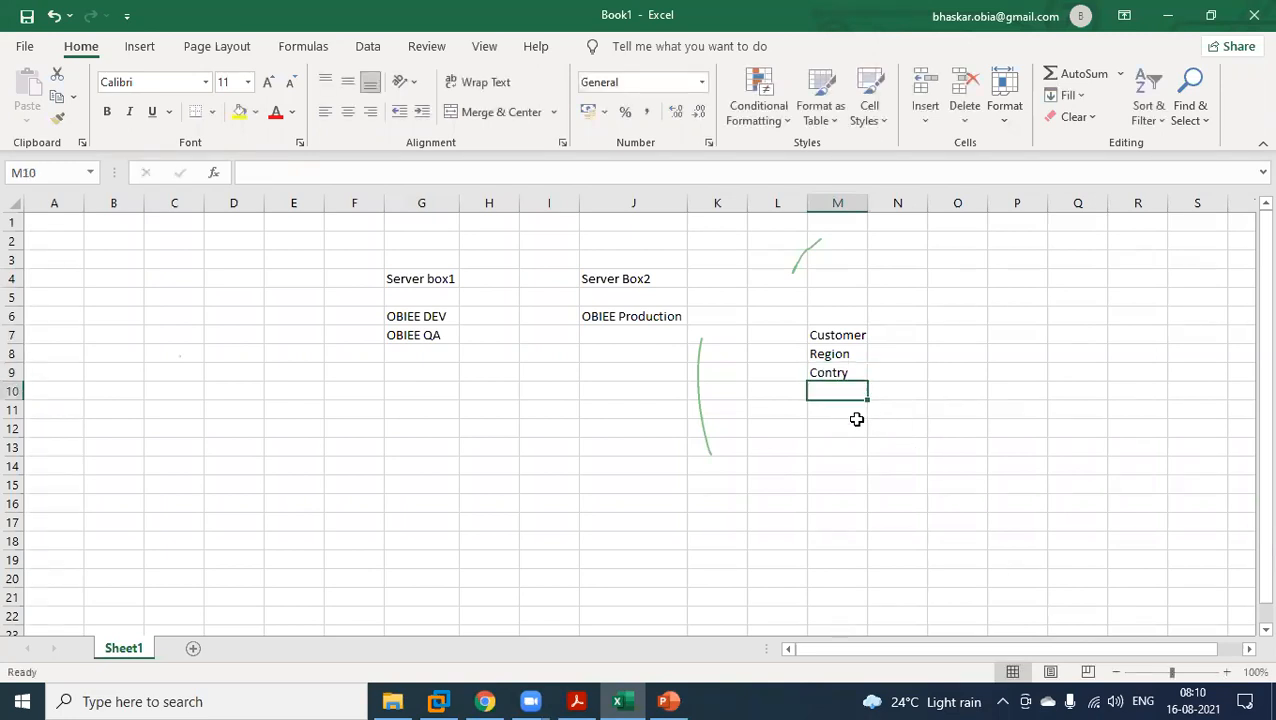
type("C")
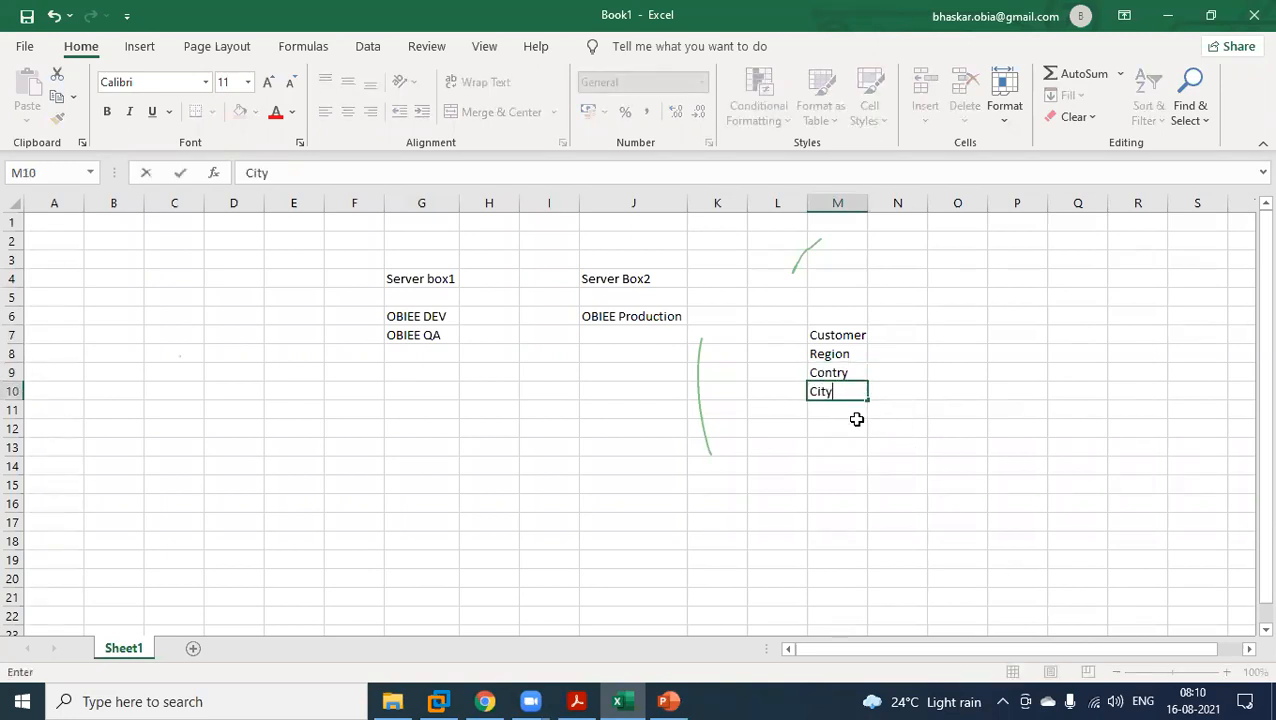
type("ity")
left_click(862, 423)
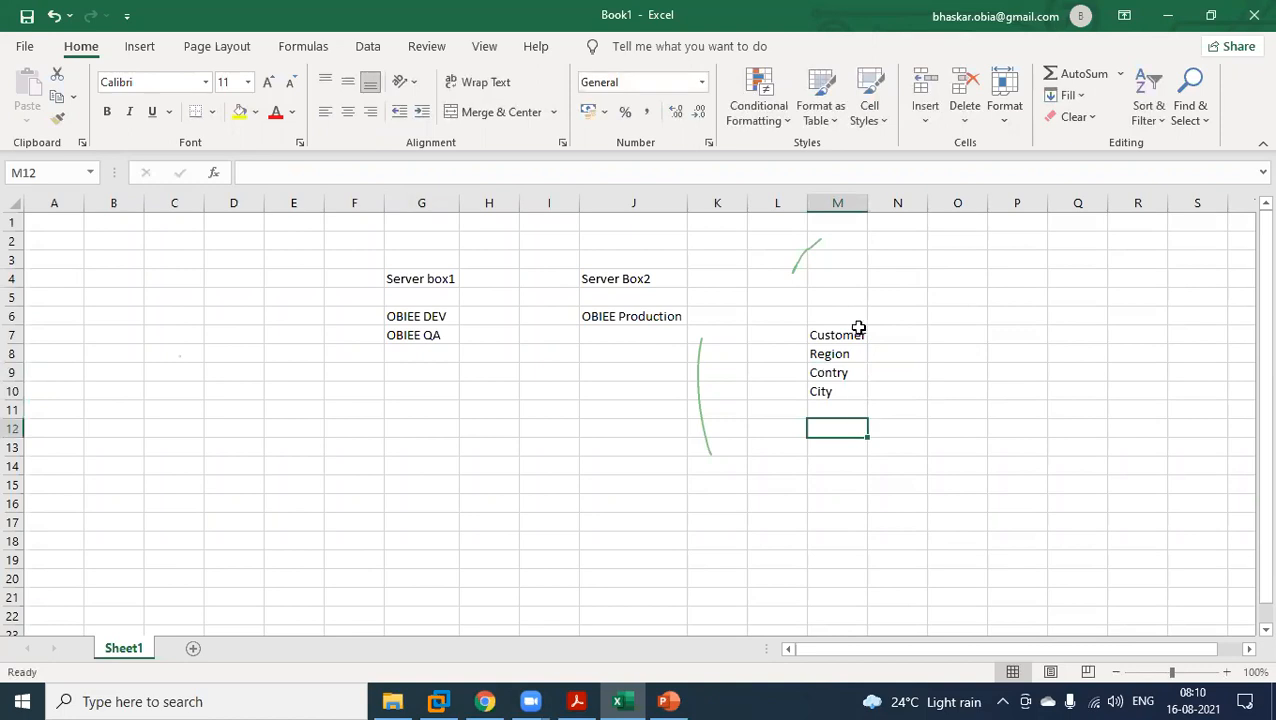
Highlight the Customer to City list and its entries, and switch to the virtual machine's physical diagram to compare the tables.
left_click_drag(849, 339, 846, 393)
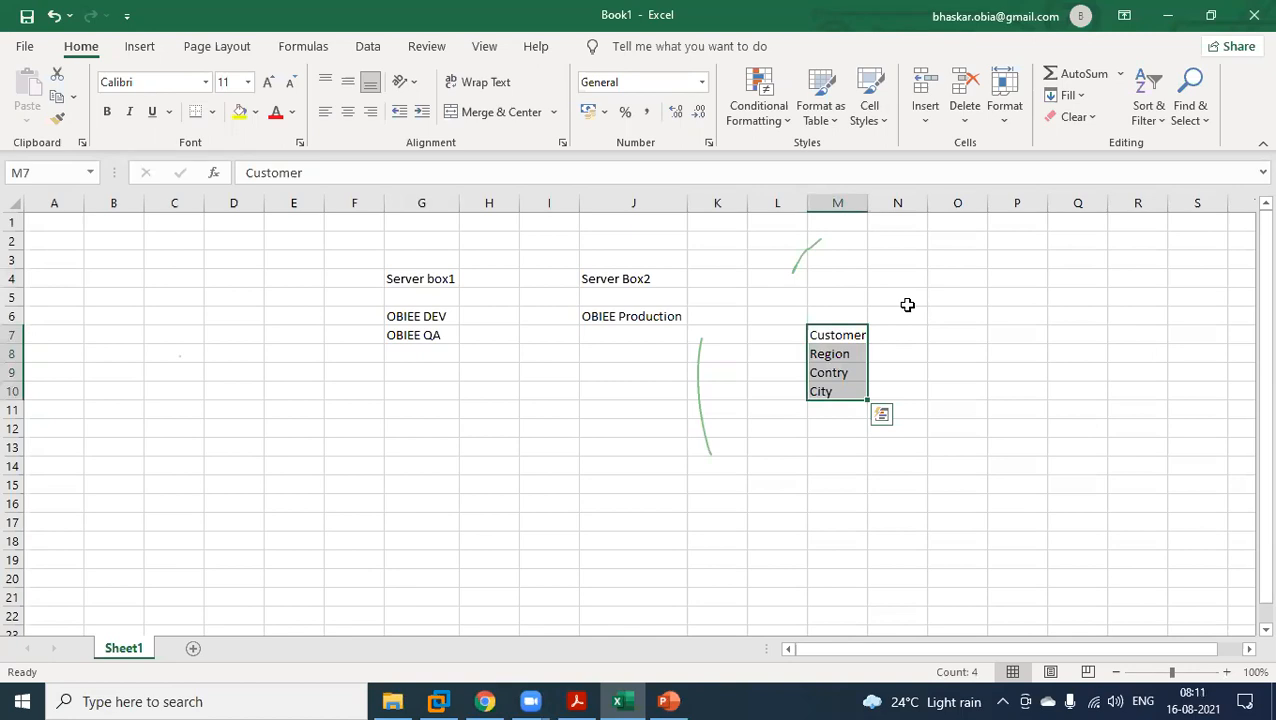
left_click(857, 335)
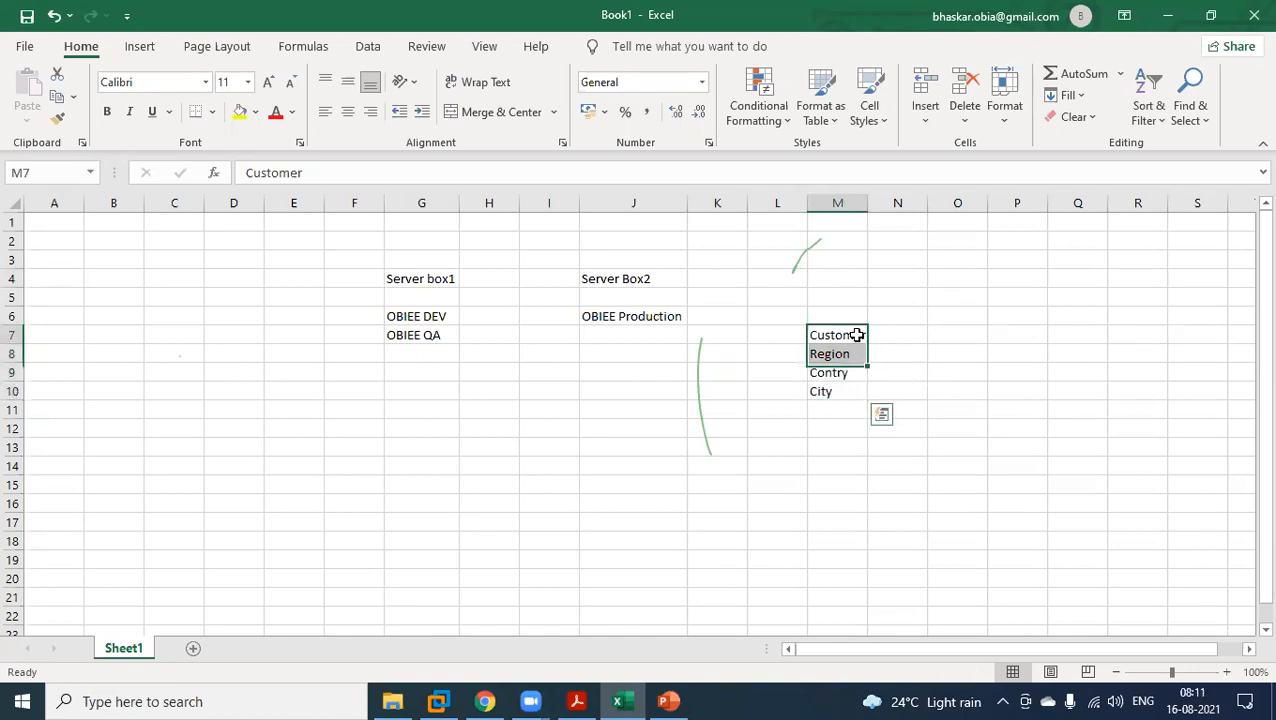
left_click_drag(857, 335, 857, 337)
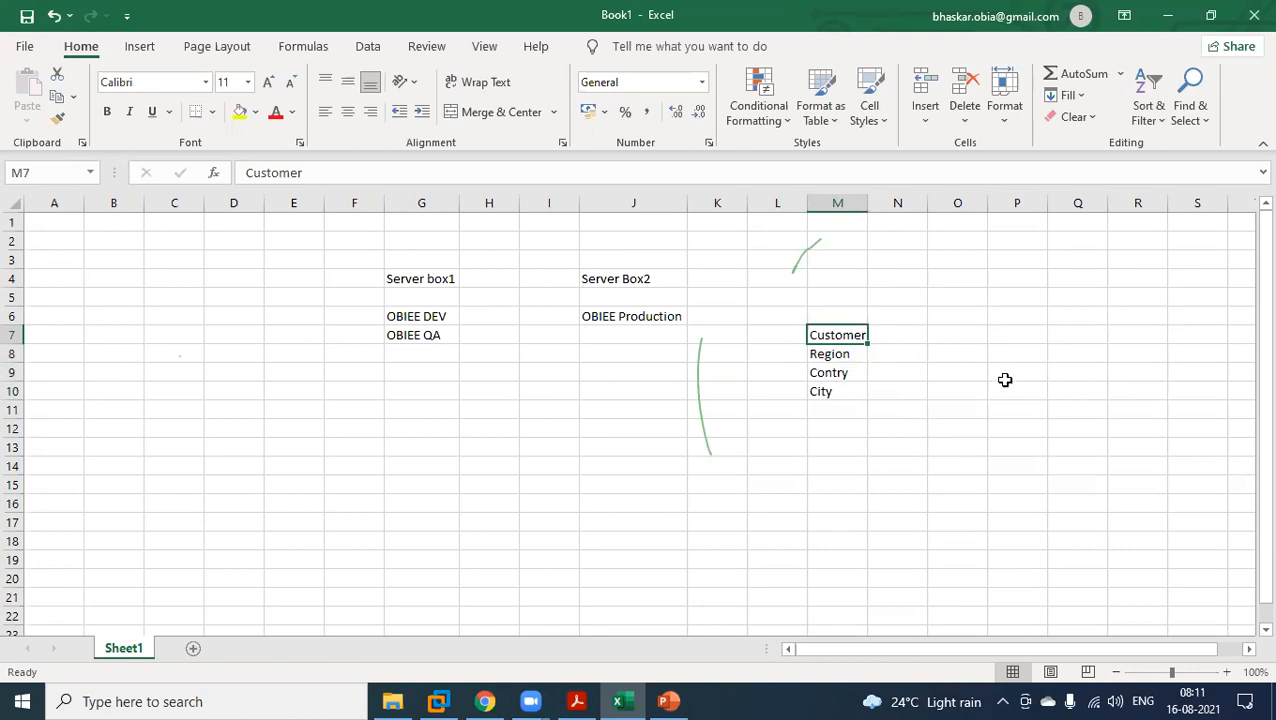
left_click(851, 374)
left_click(457, 697)
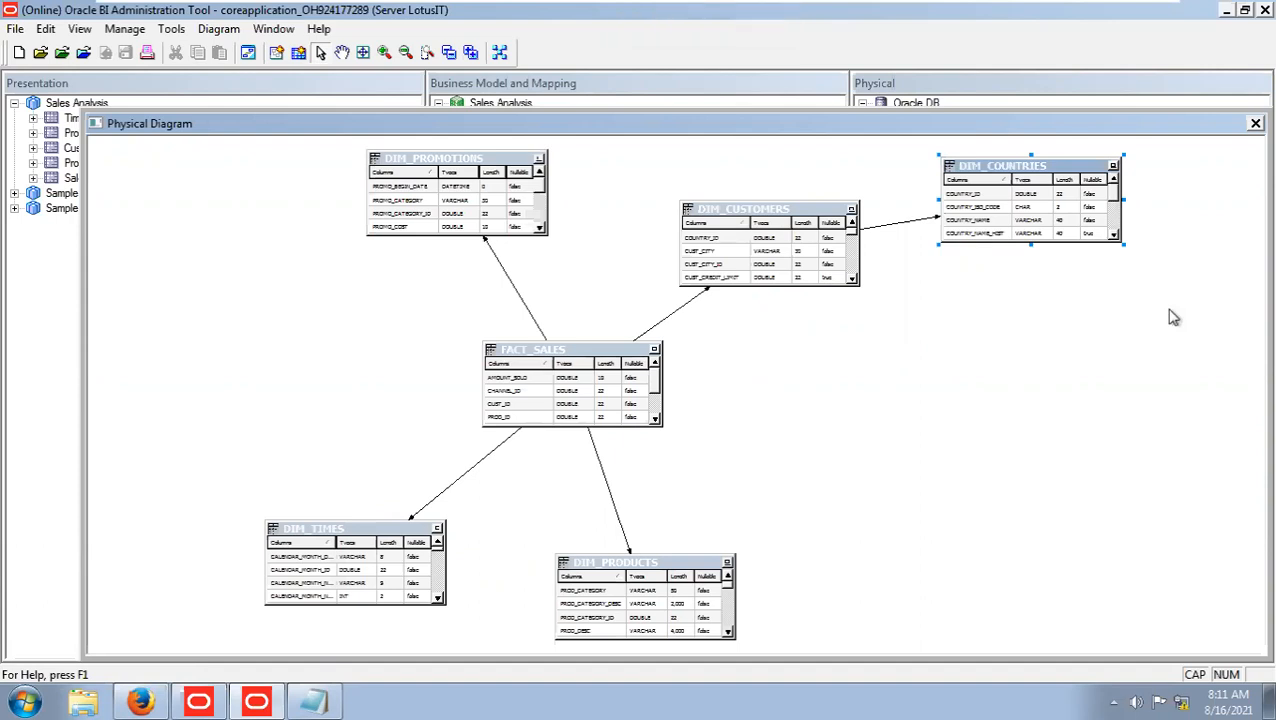
key("Caps_Lock")
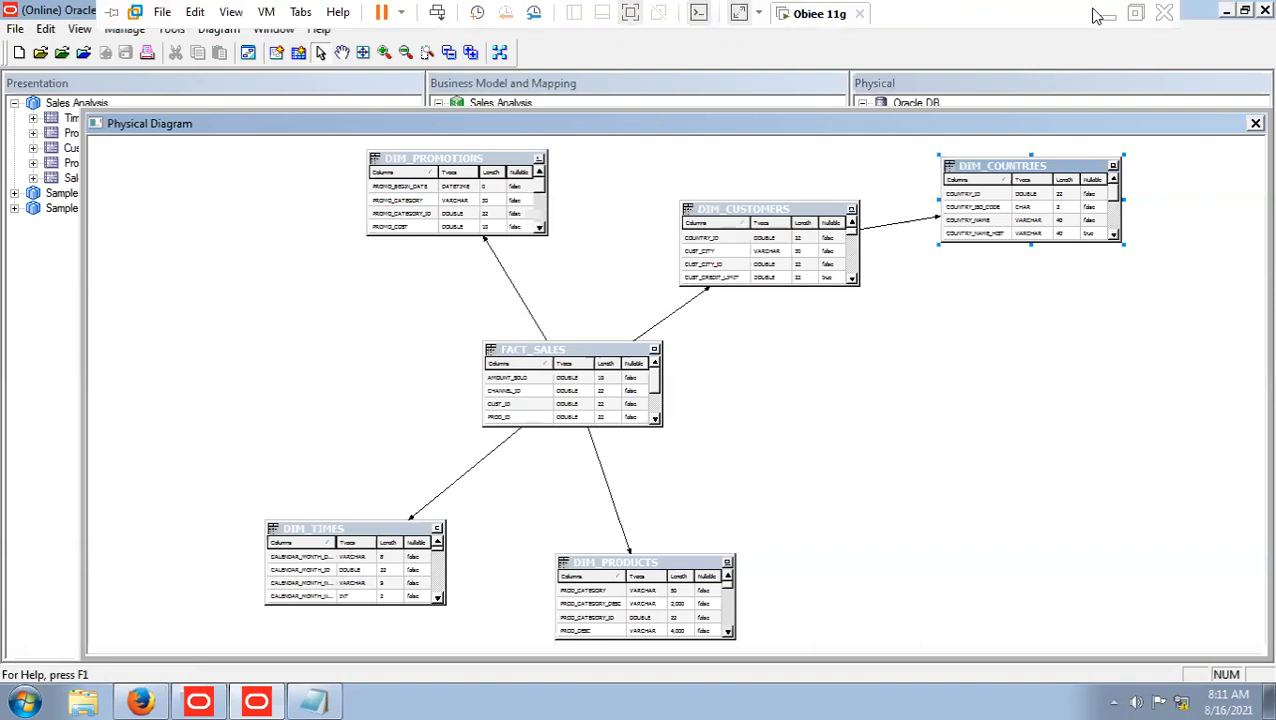
Return to the OBIEE Day1 presentation in PowerPoint and compare the Star Schema rules on slide 12 with the Snow Flake Schema rules.
left_click(1112, 11)
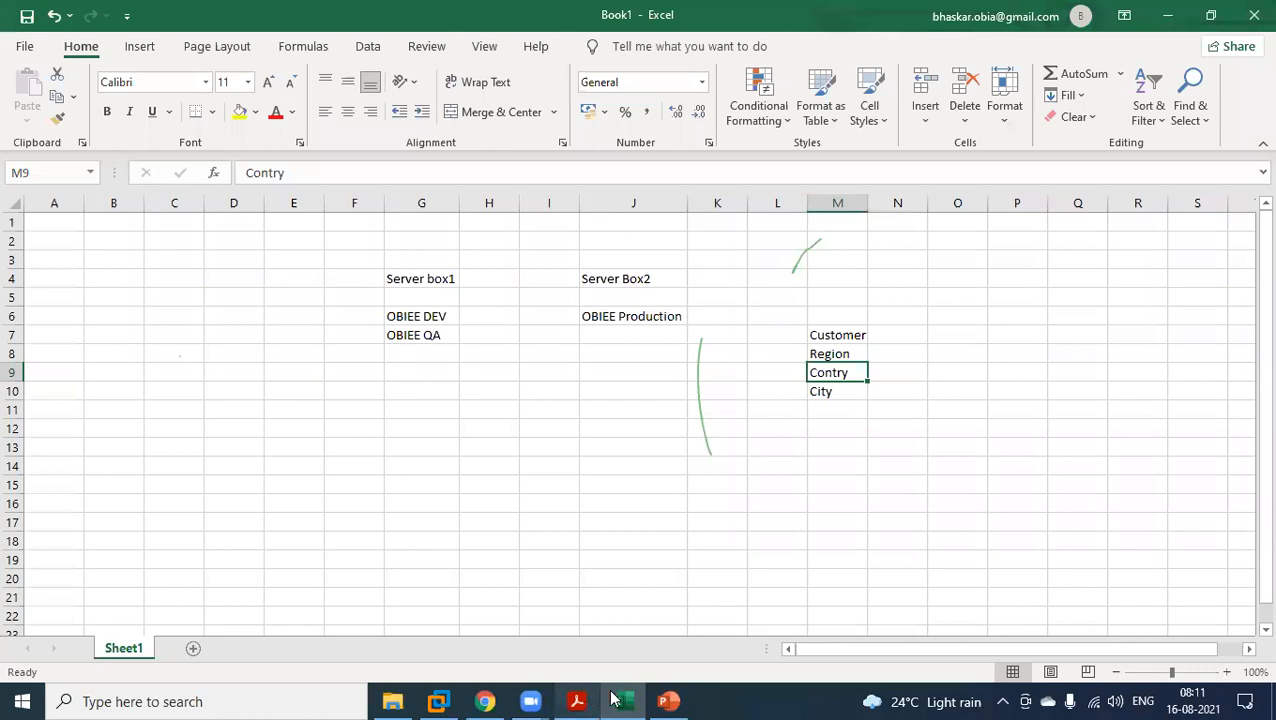
left_click(668, 701)
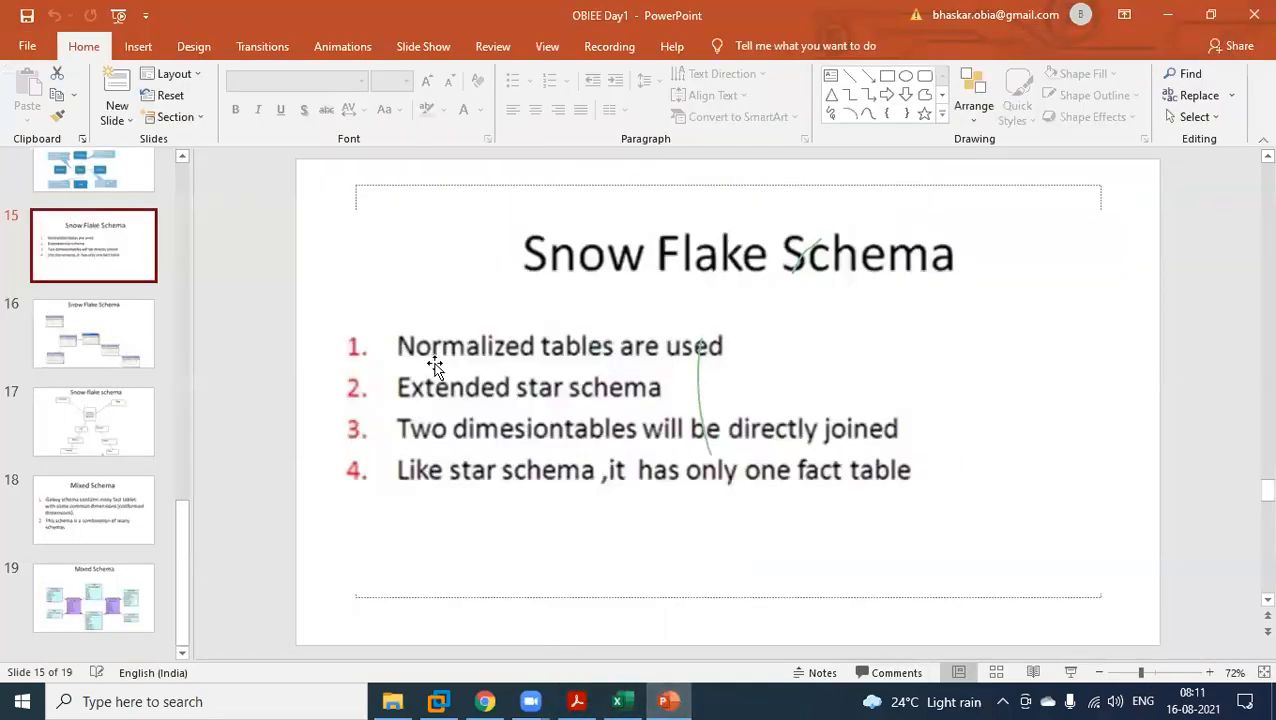
scroll(162, 340, "up", 3)
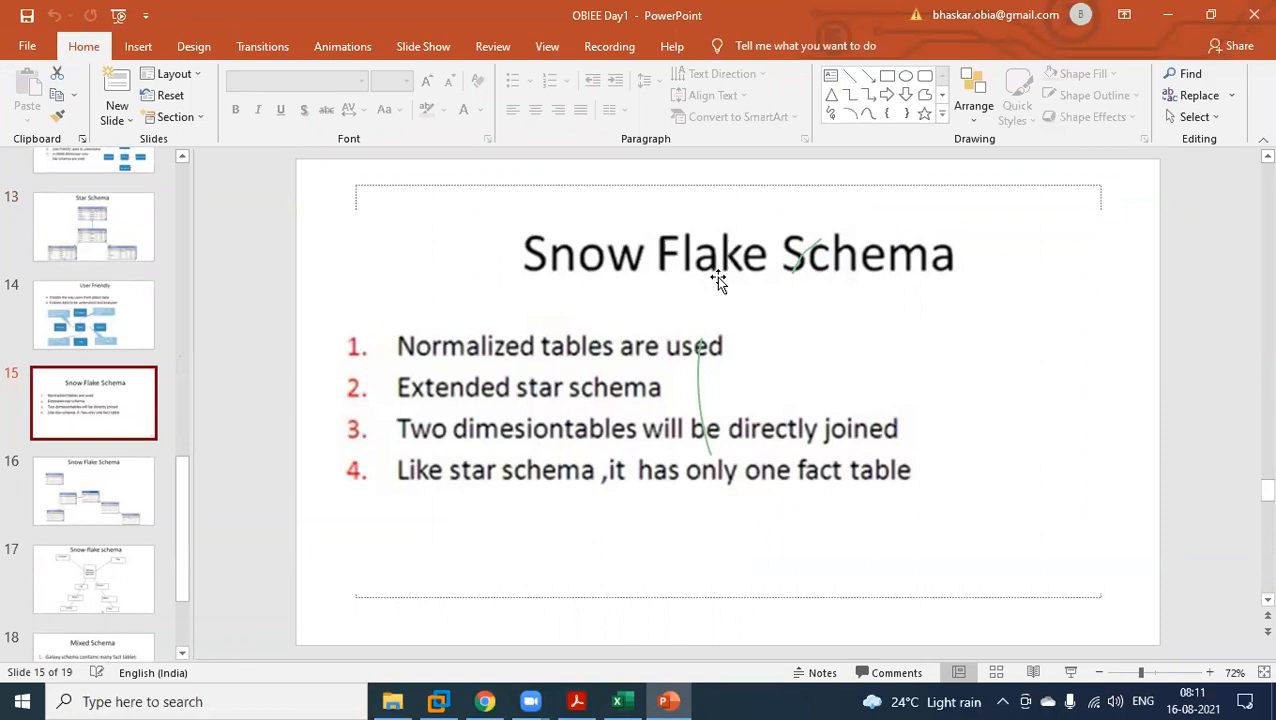
scroll(141, 372, "up", 2)
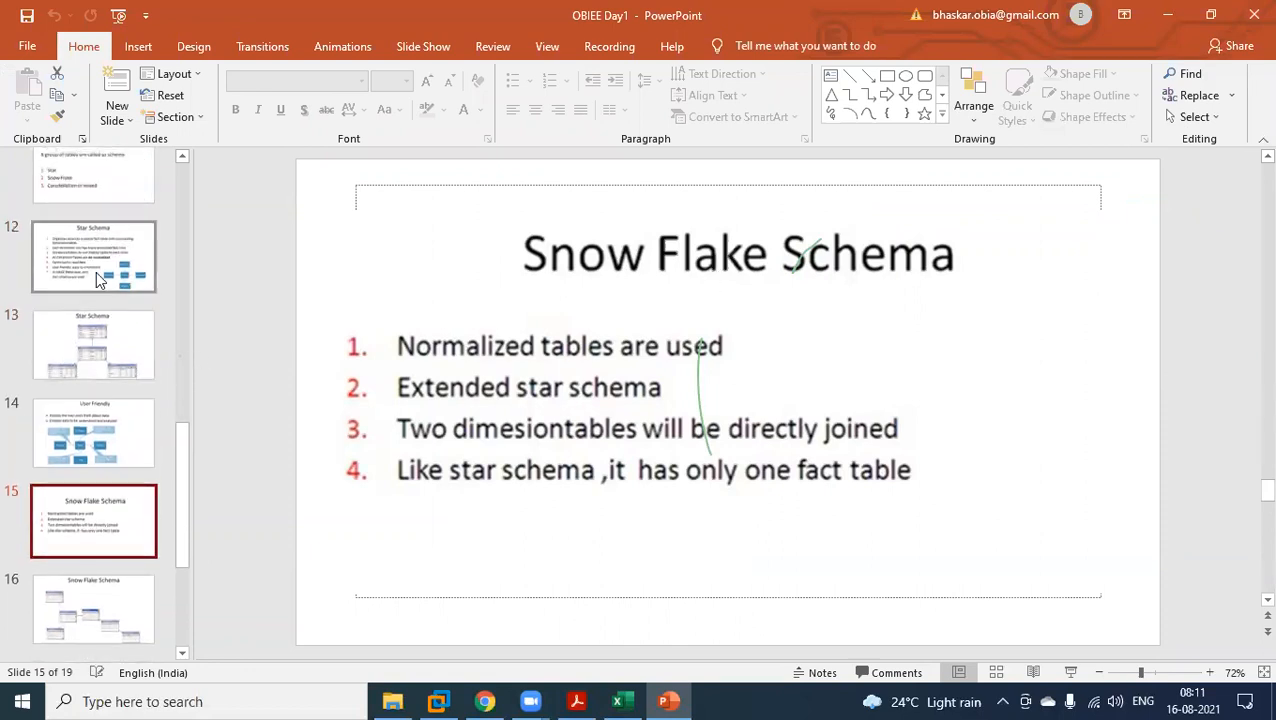
left_click(93, 256)
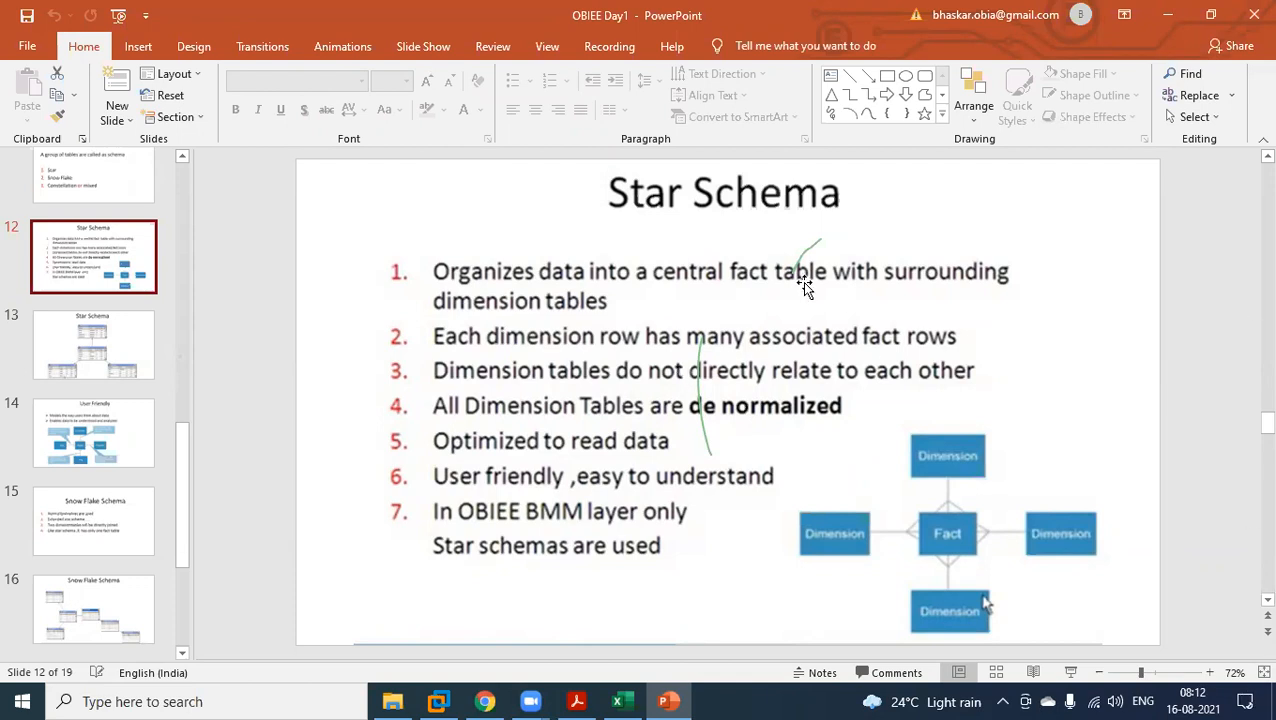
left_click(150, 488)
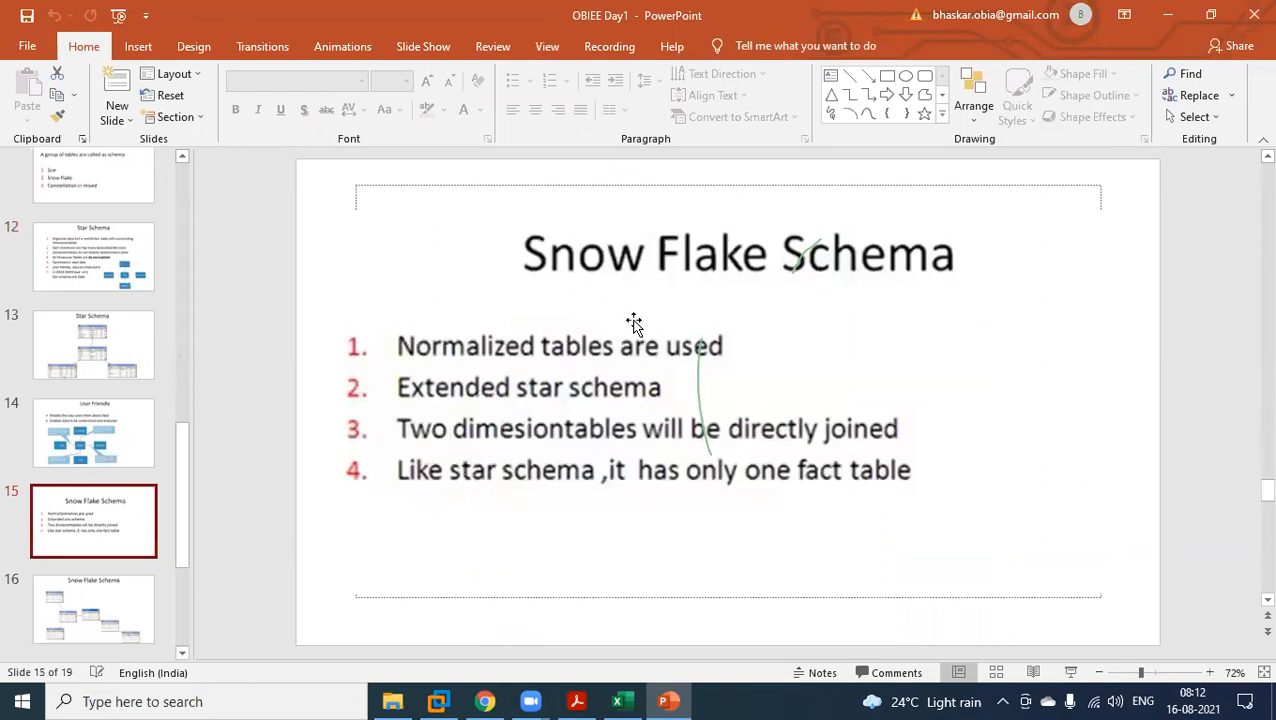
Compare the Star Schema rules on slide 12 with the Snow Flake Schema rules on slide 15, and switch to the virtual machine's physical diagram.
left_click(116, 275)
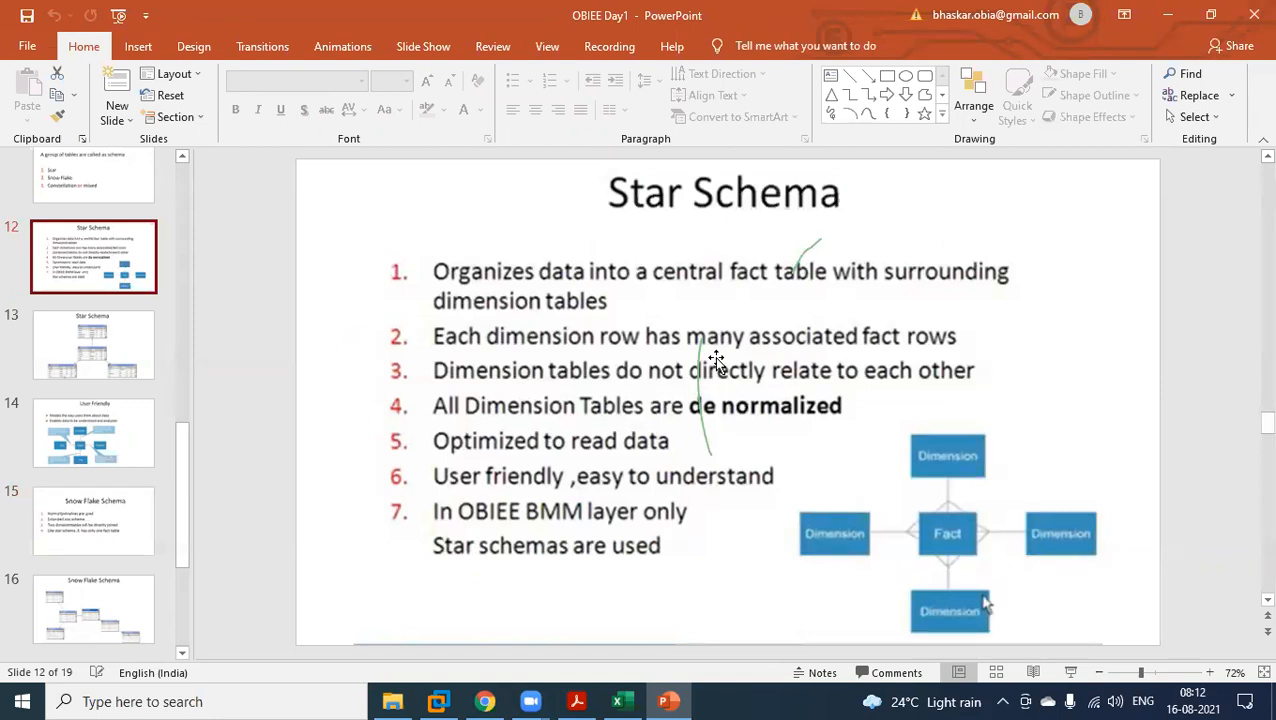
left_click(100, 532)
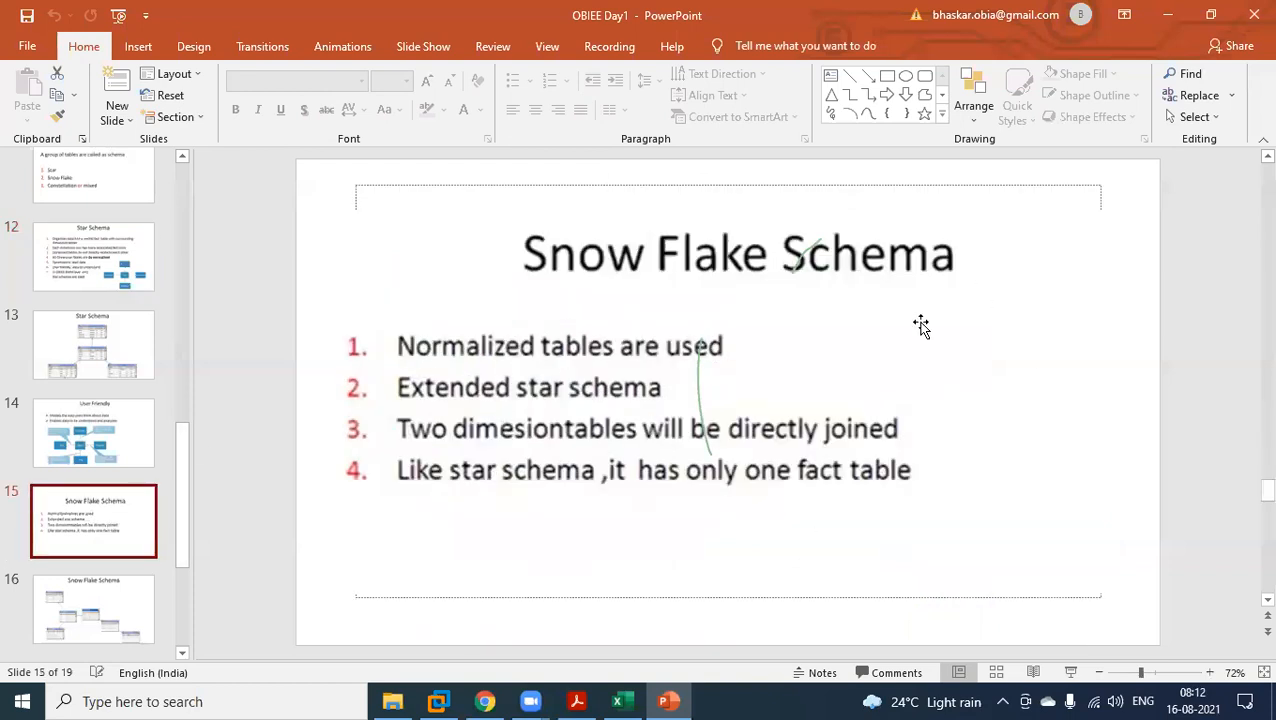
left_click(448, 700)
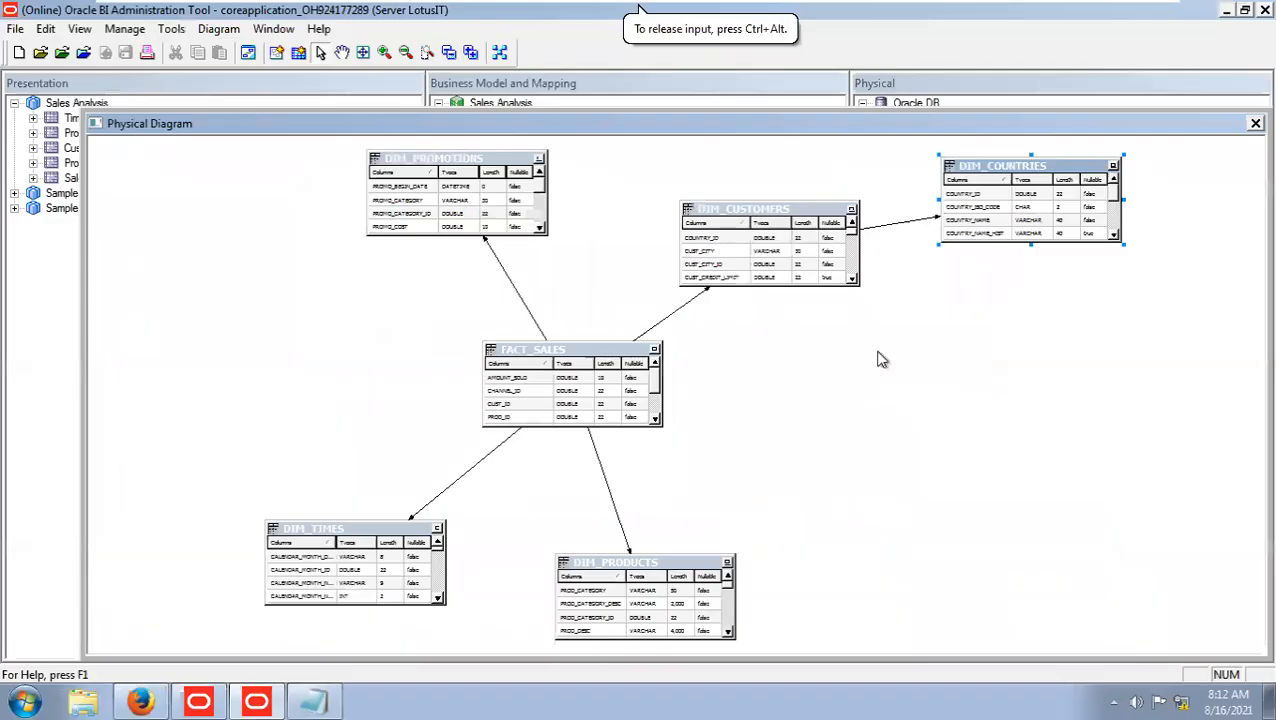
scroll(881, 360, "up", 1)
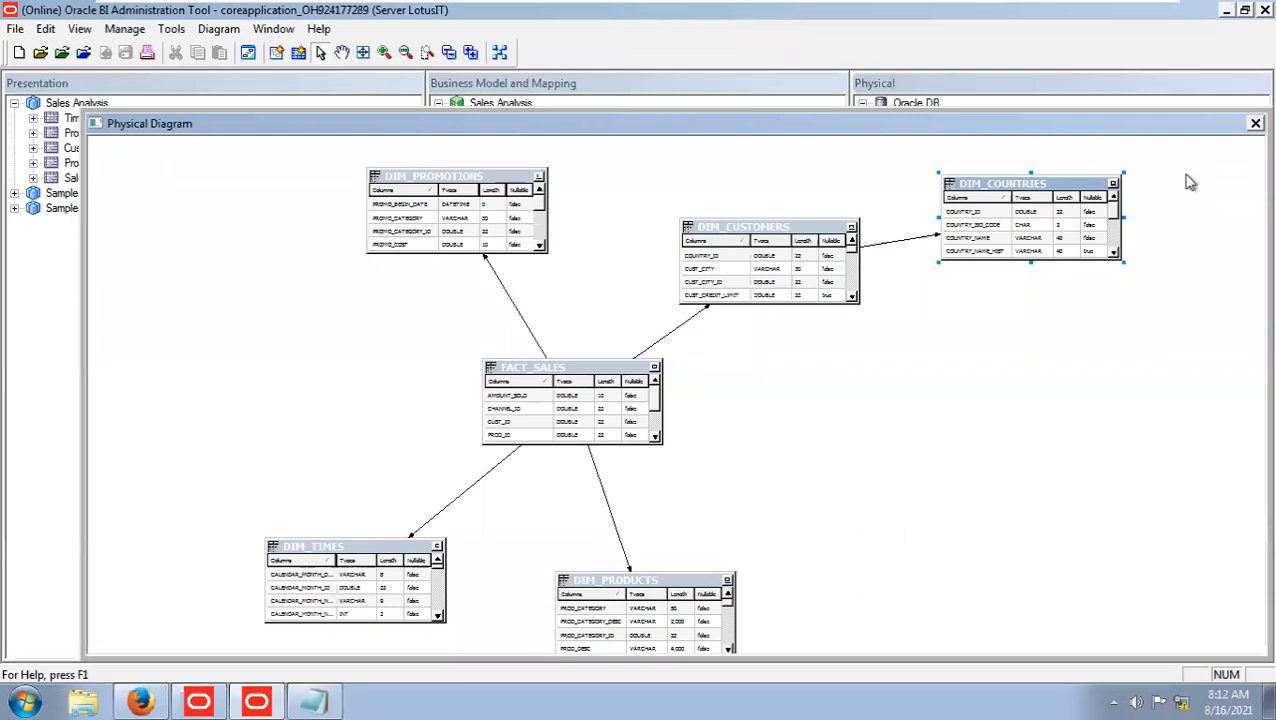
Close the diagram, add FACT_COSTS to the selected SH alias tables, and open a physical diagram of the selected objects only.
left_click(1255, 123)
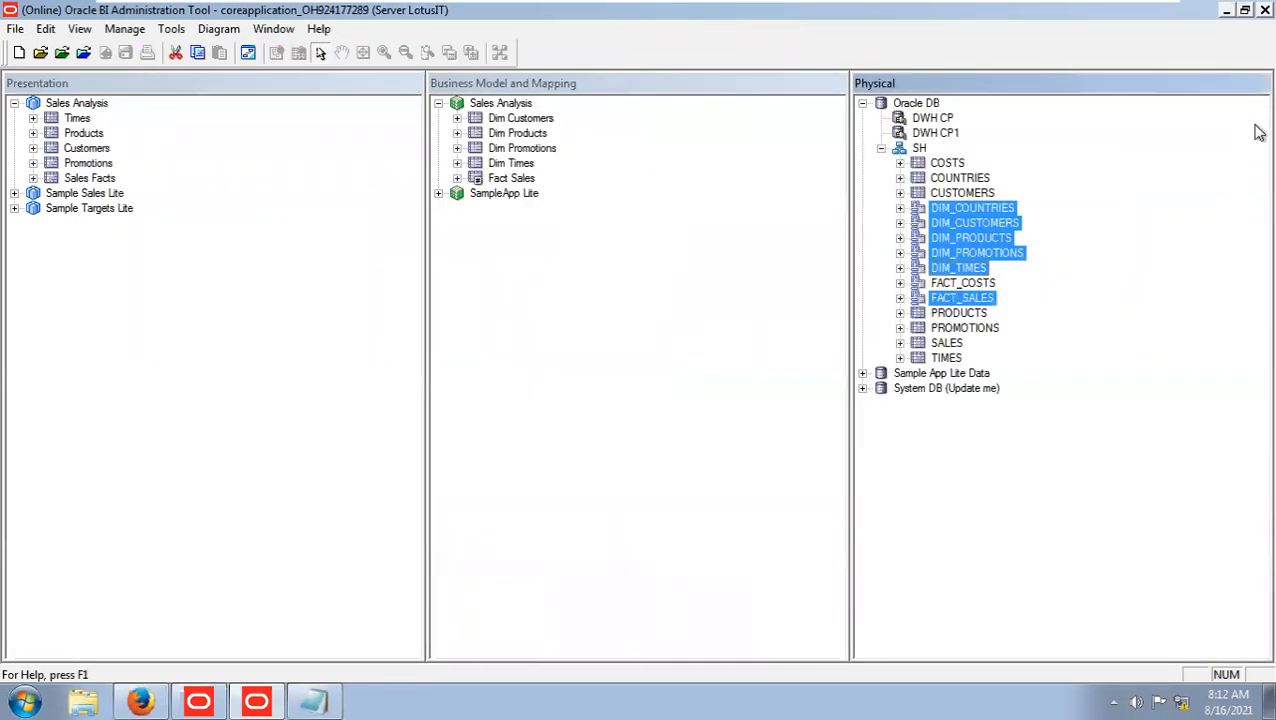
left_click(968, 286, "ctrl")
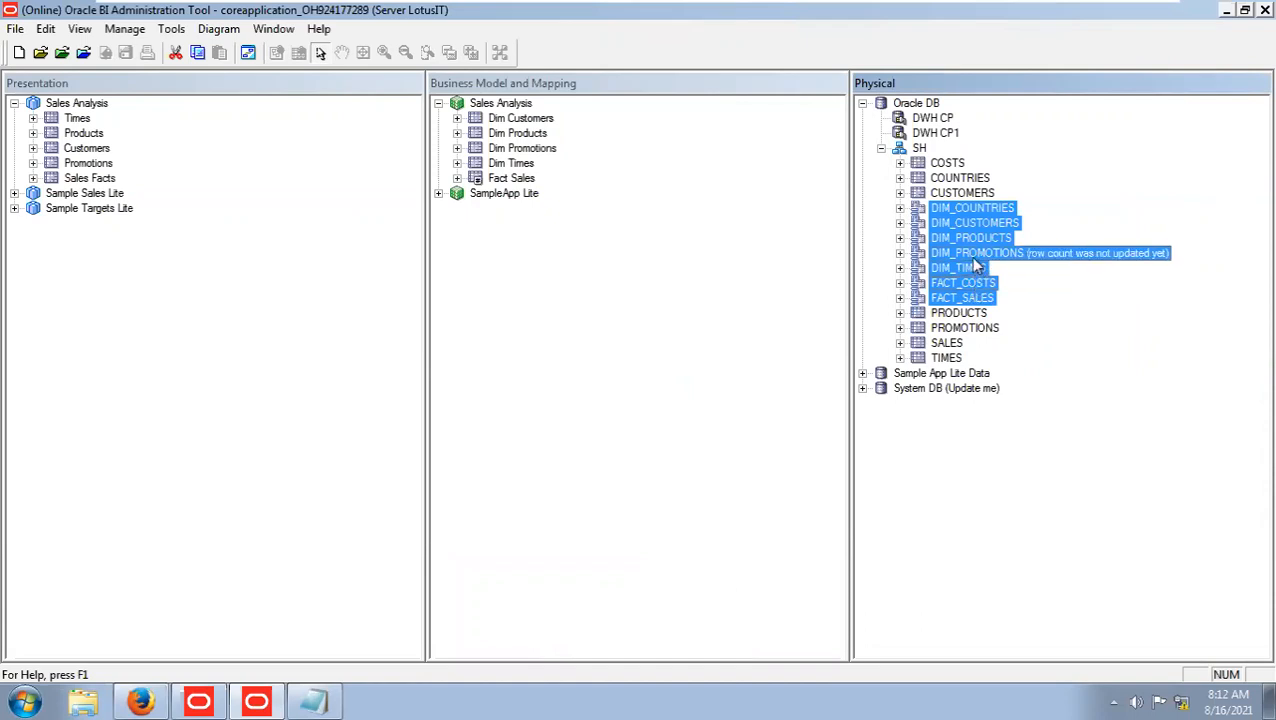
right_click(970, 262)
mouse_move(1048, 539)
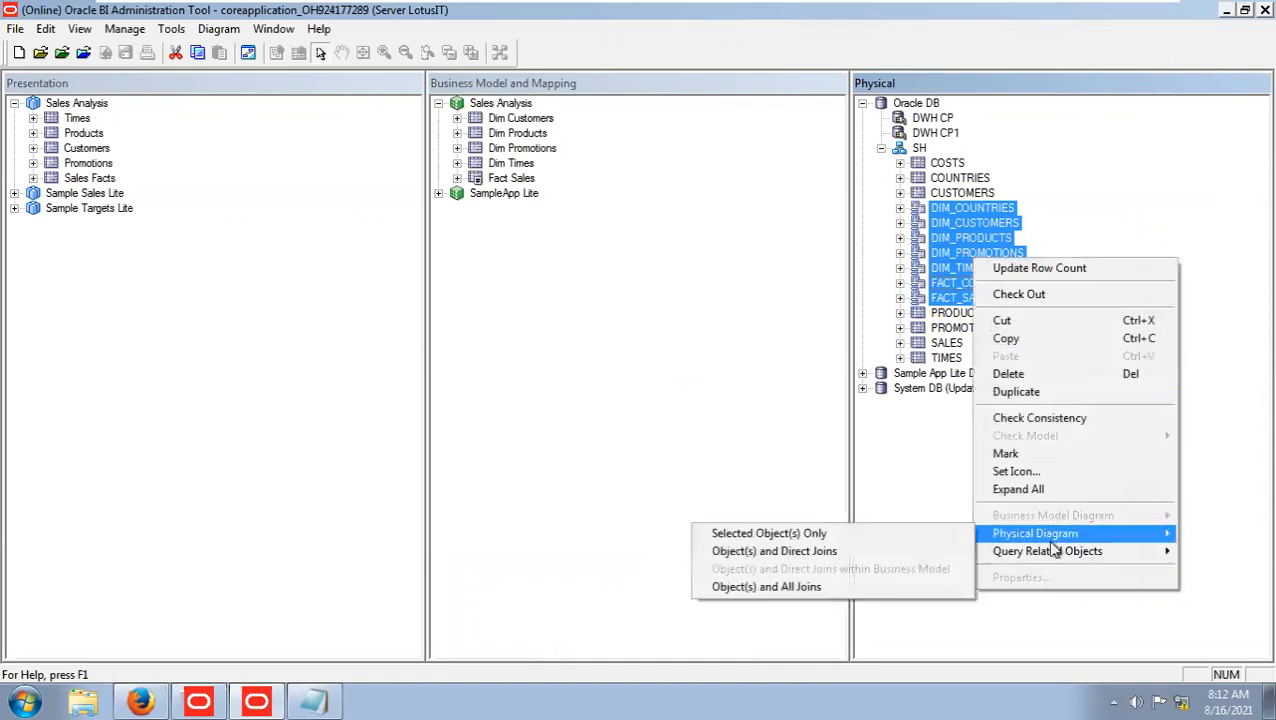
left_click(914, 542)
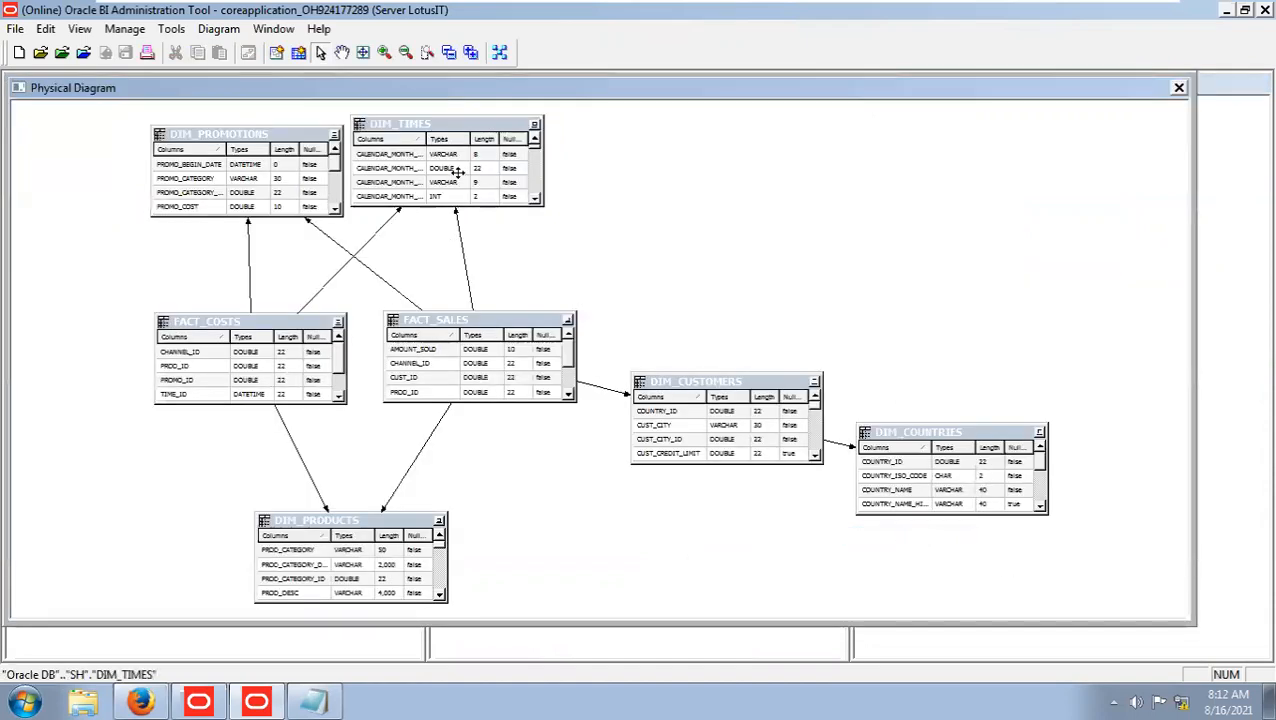
Arrange the diagram with FACT_COSTS and FACT_SALES on opposite sides and DIM_TIMES above DIM_PROMOTIONS between them.
left_click_drag(462, 133, 596, 182)
left_click_drag(232, 326, 157, 320)
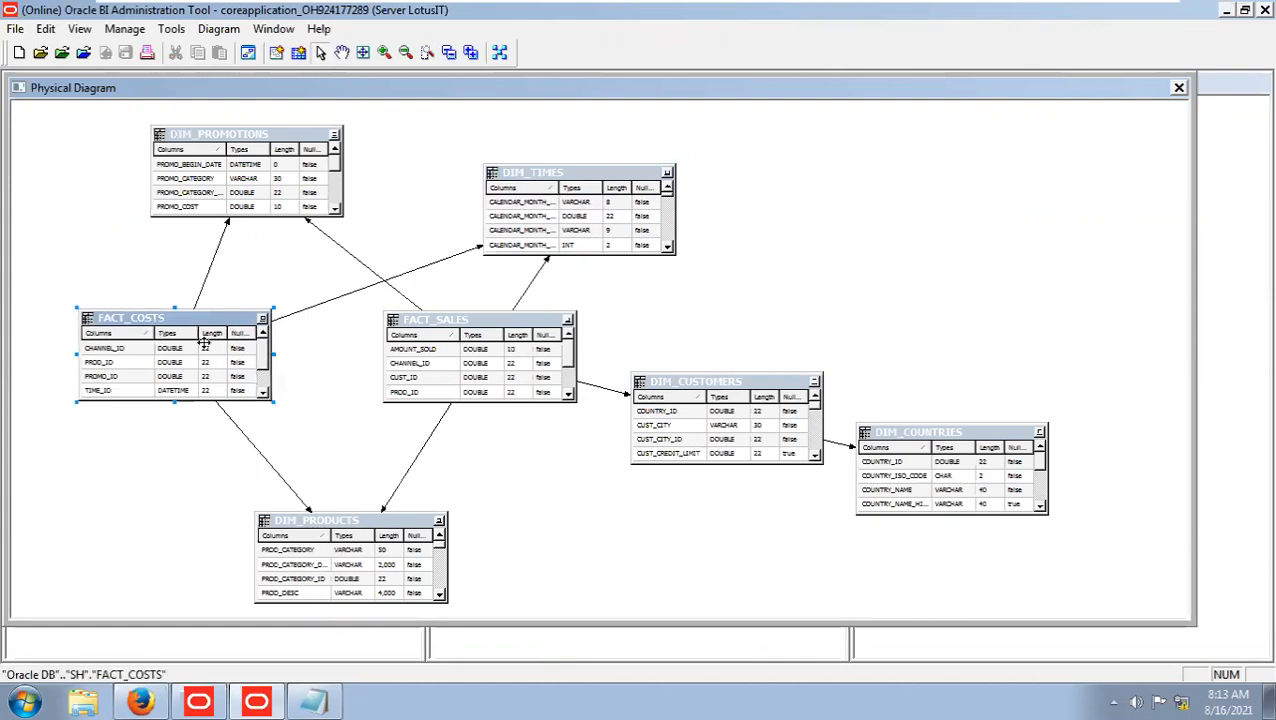
left_click_drag(462, 322, 997, 240)
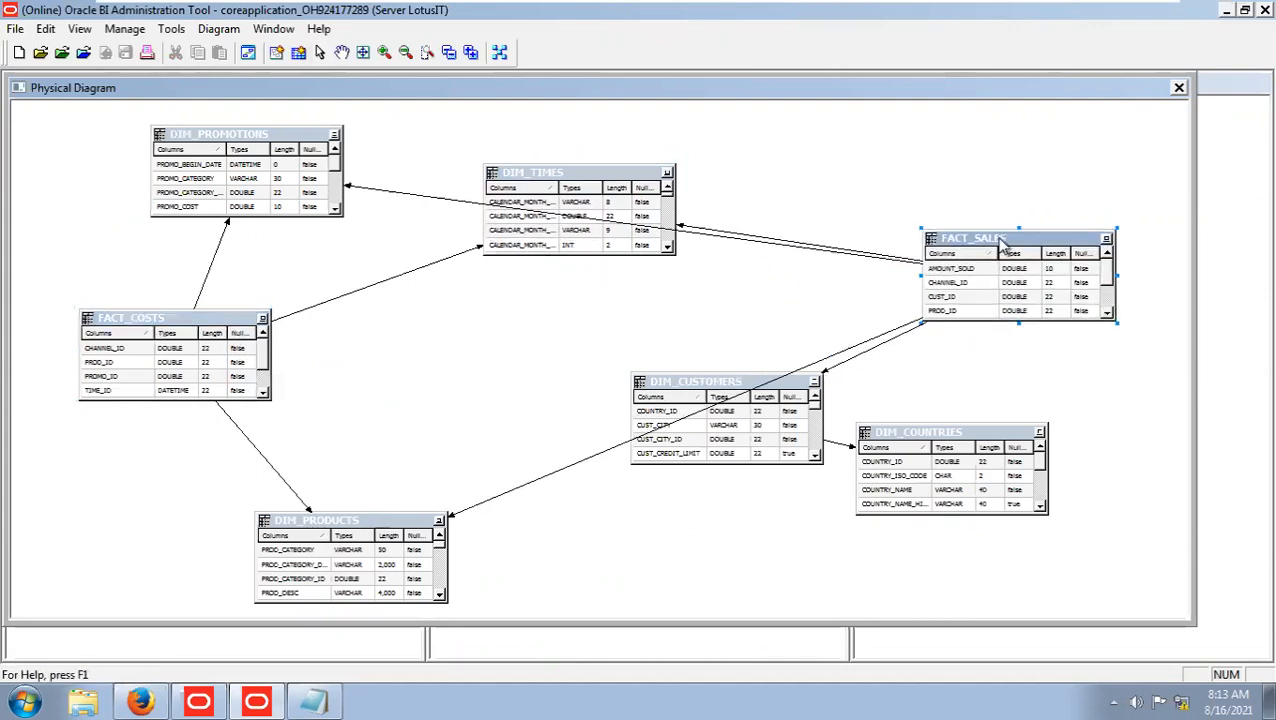
left_click_drag(262, 145, 485, 322)
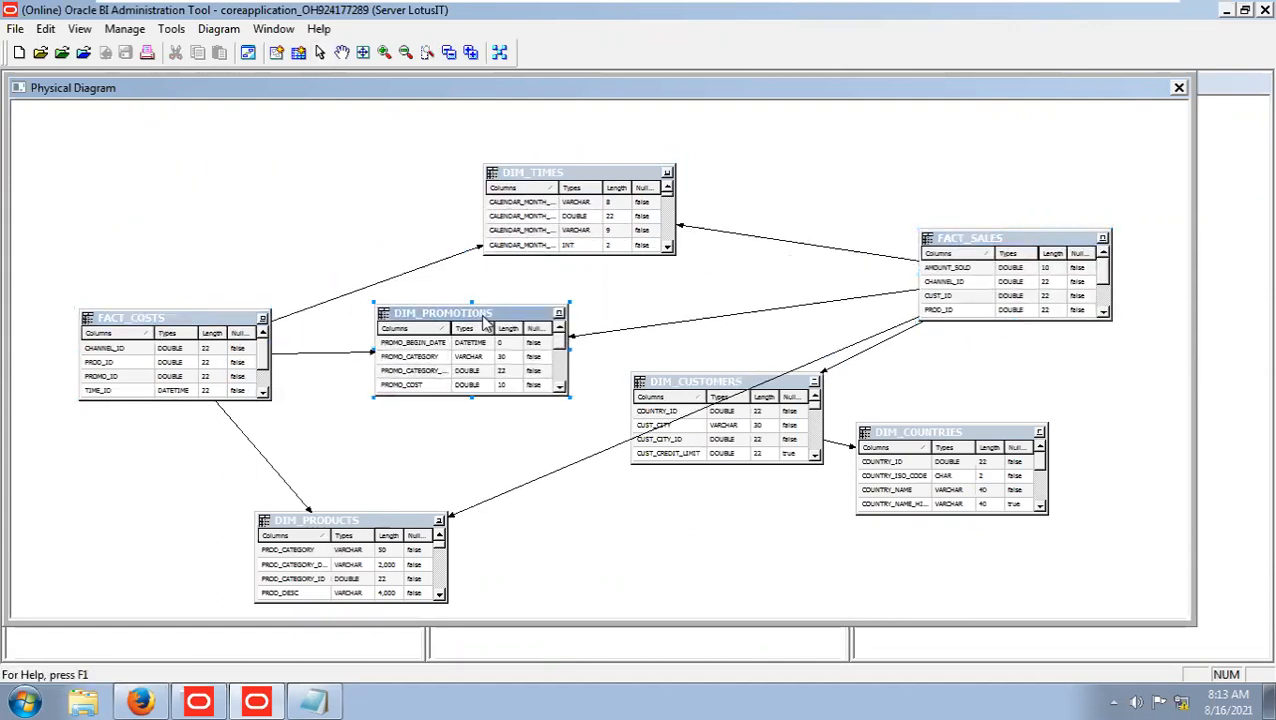
left_click_drag(522, 170, 409, 150)
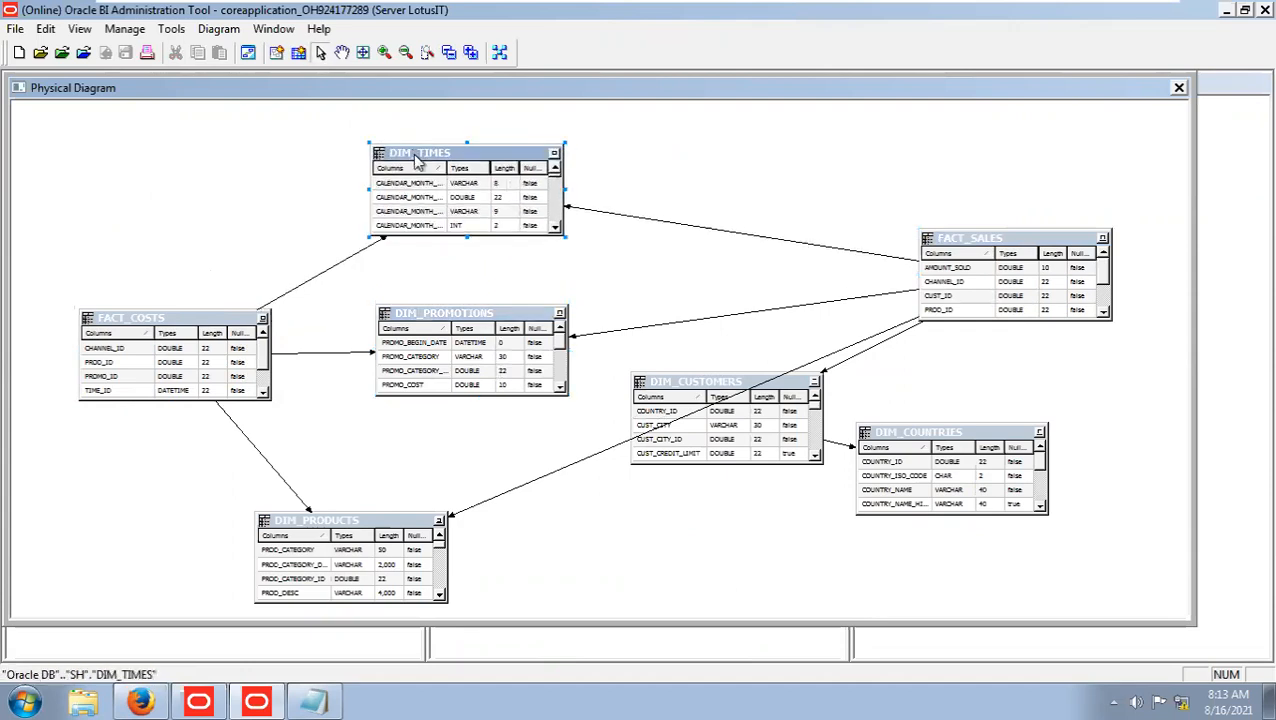
Line up DIM_PRODUCTS under DIM_PROMOTIONS between the fact tables, and place DIM_CUSTOMERS below FACT_SALES with DIM_COUNTRIES beside it.
left_click_drag(735, 385, 1144, 465)
left_click_drag(925, 440, 798, 527)
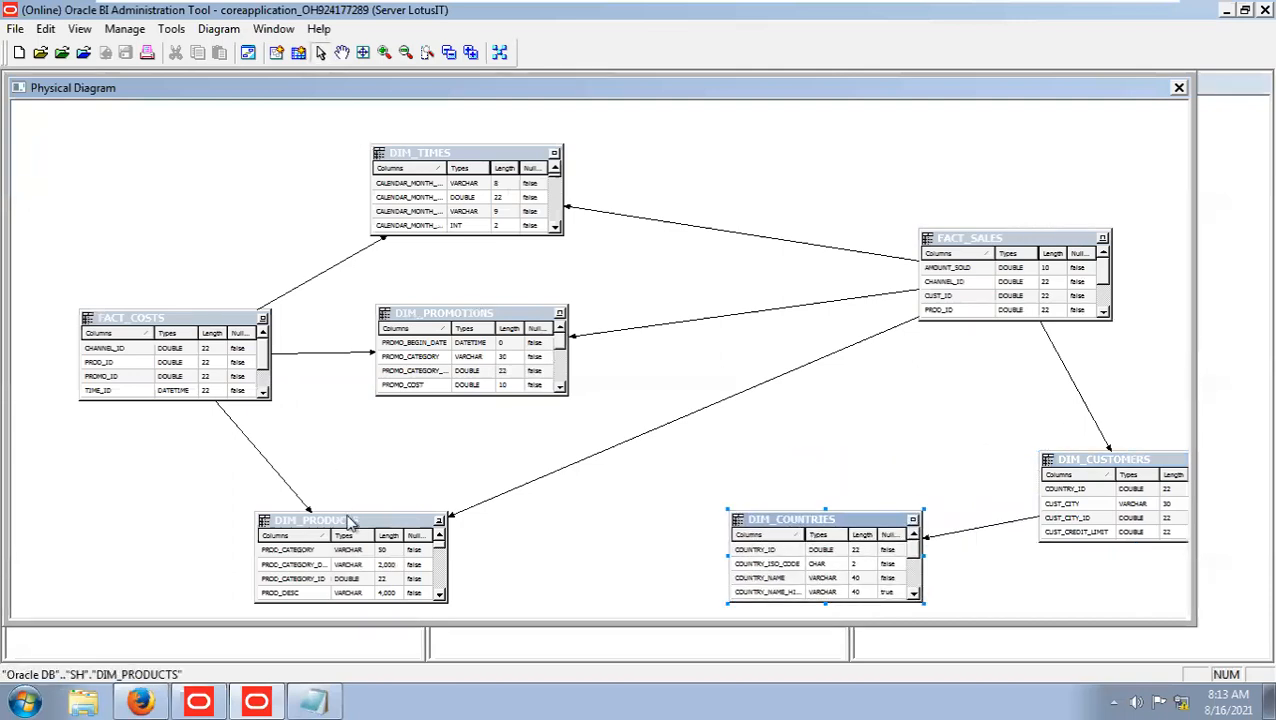
left_click_drag(345, 518, 515, 468)
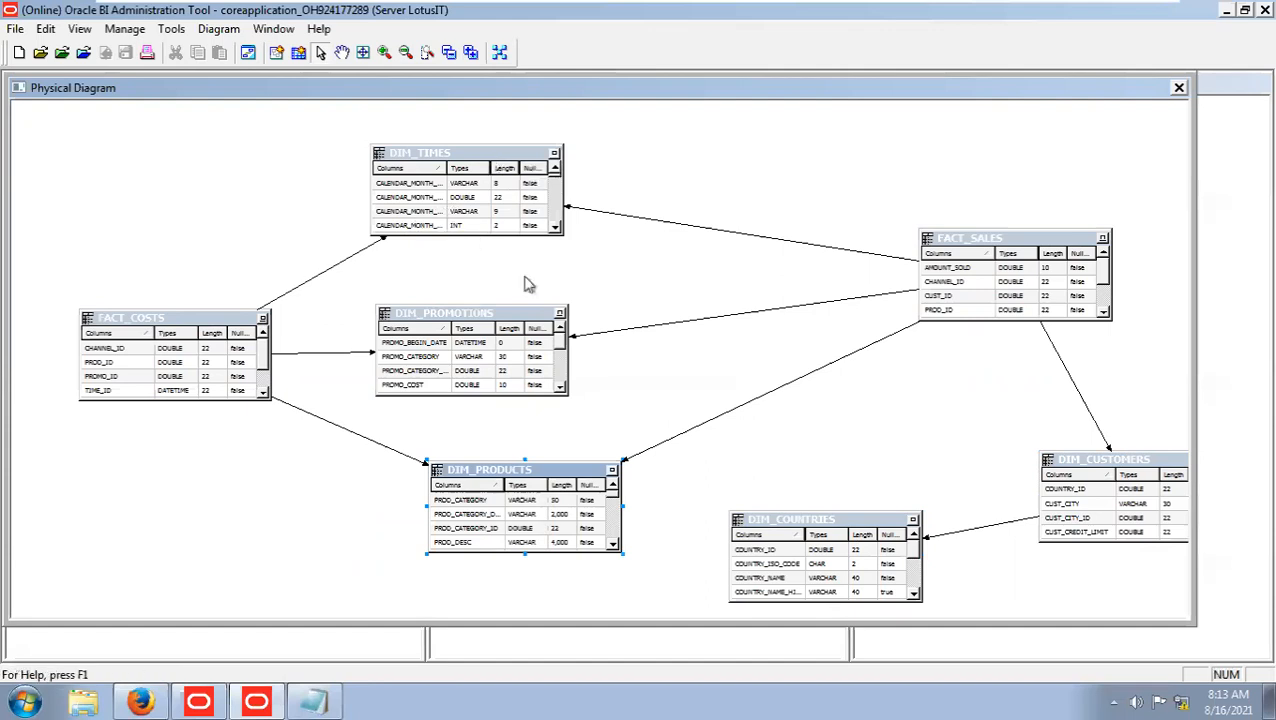
left_click_drag(497, 318, 545, 315)
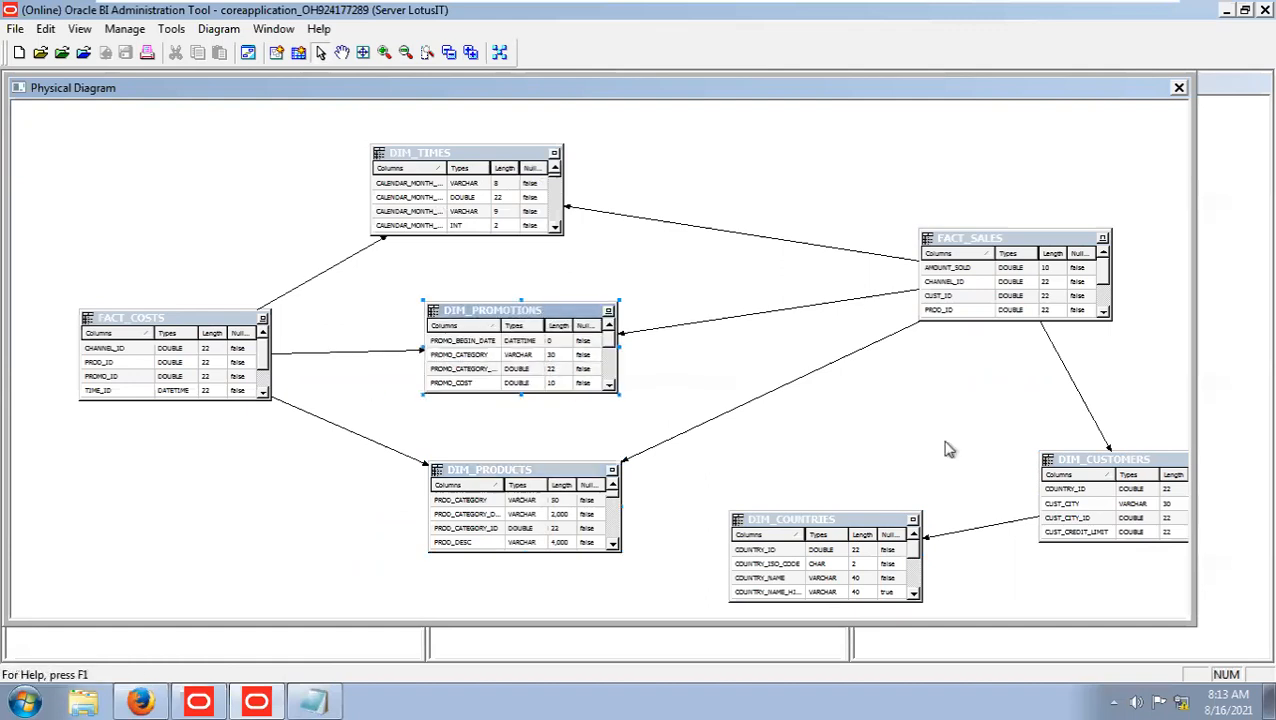
left_click_drag(1108, 468, 1011, 428)
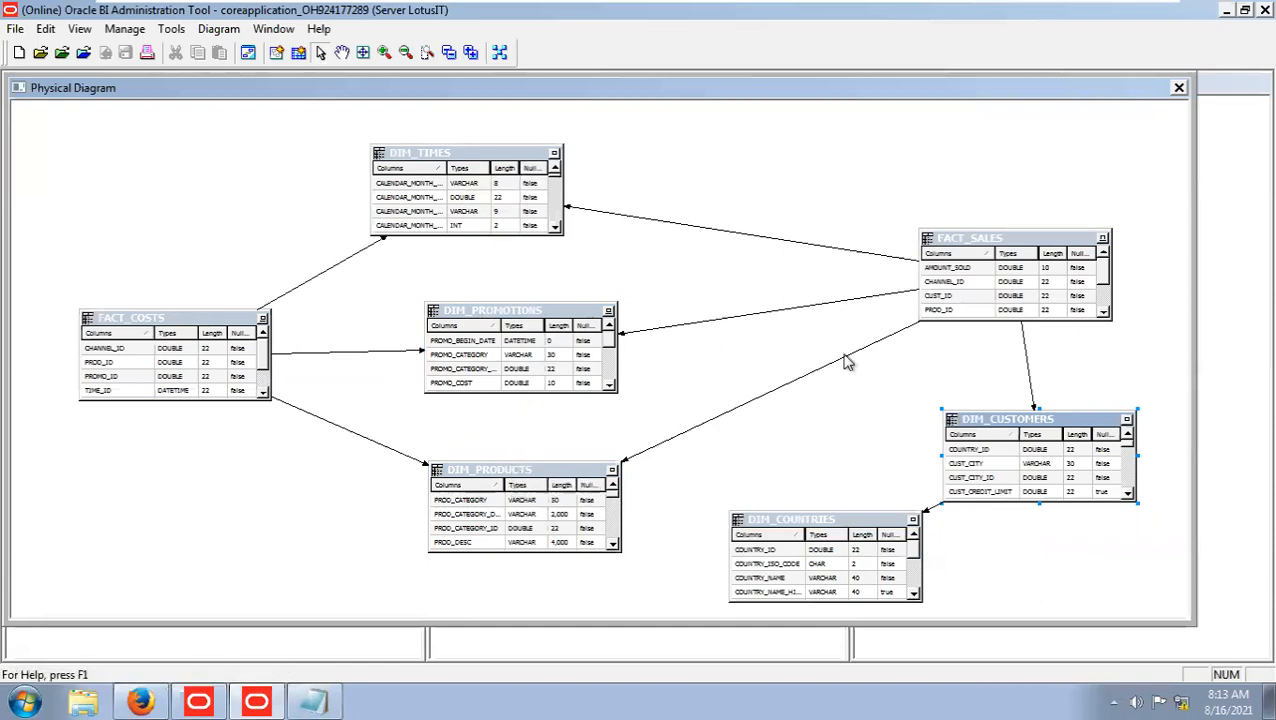
mouse_move(871, 528)
left_mouse_down()
mouse_move(891, 529)
mouse_move(864, 528)
left_mouse_up()
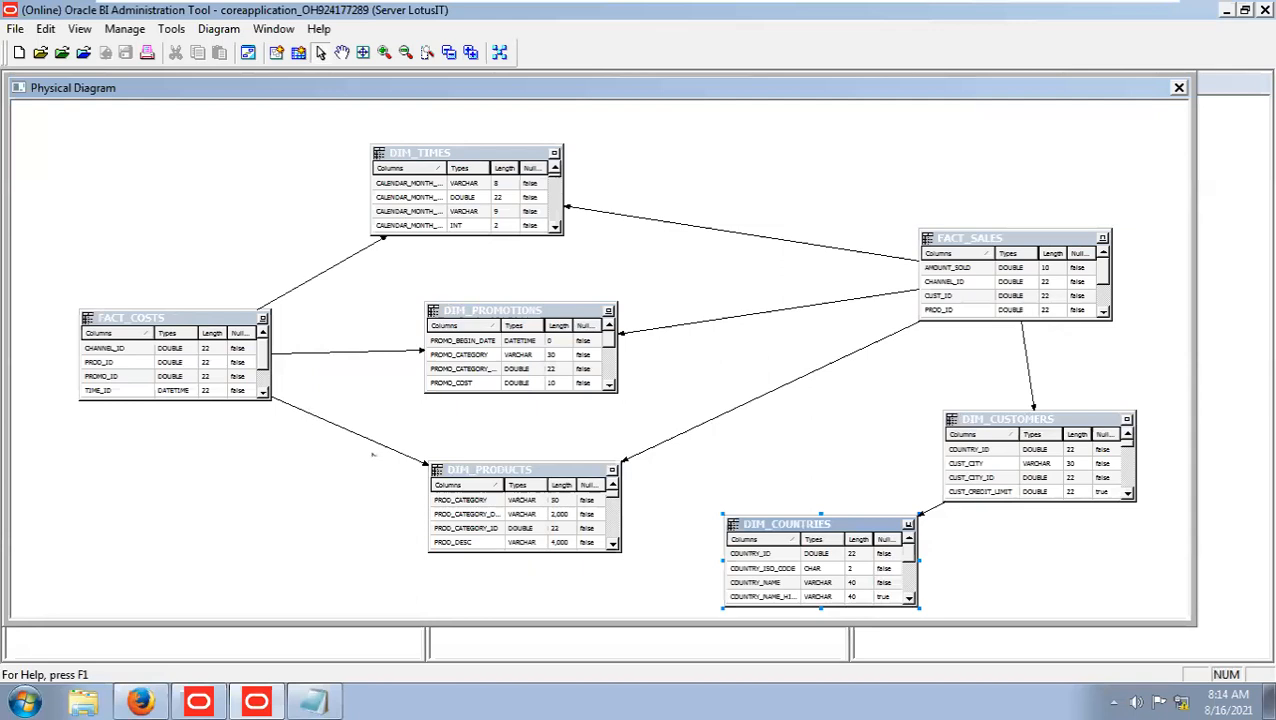
mouse_move(818, 526)
left_mouse_down()
mouse_move(806, 490)
mouse_move(817, 484)
mouse_move(816, 516)
left_mouse_up()
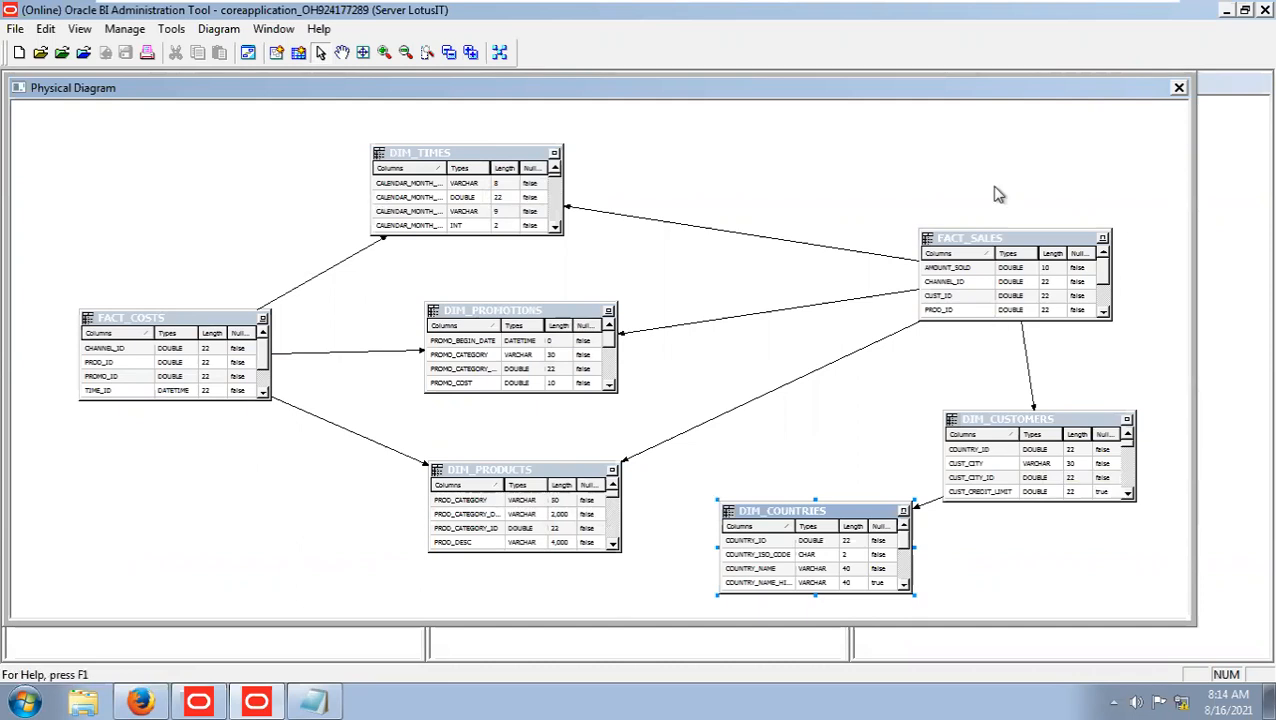
Close the mixed-schema physical diagram and select only the FACT_COSTS alias in the SH schema.
left_click(960, 525)
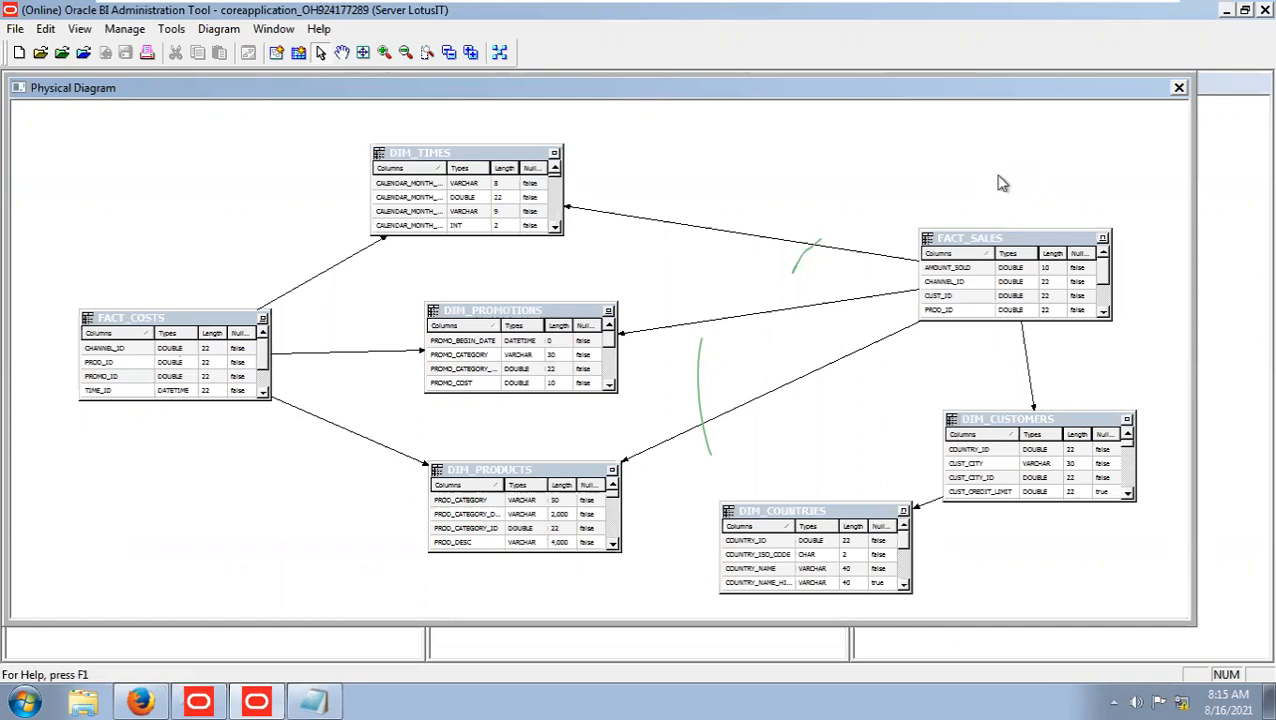
left_click(1179, 87)
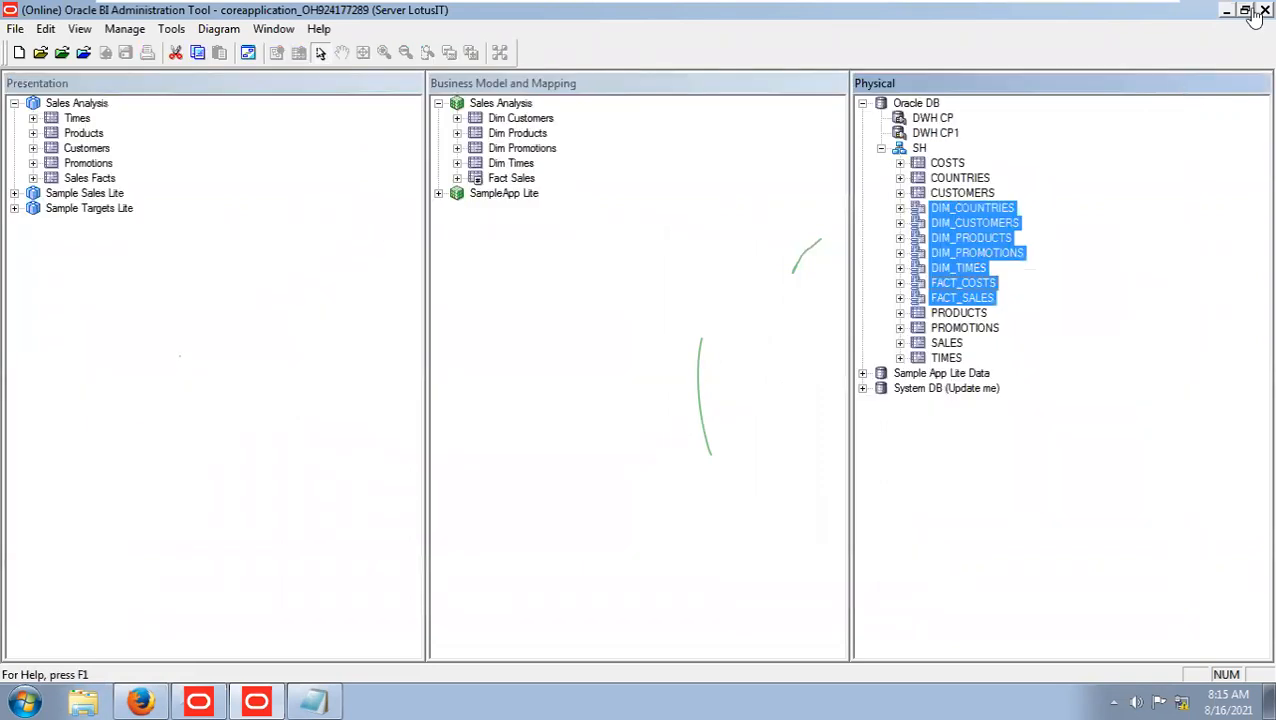
left_click(1124, 289)
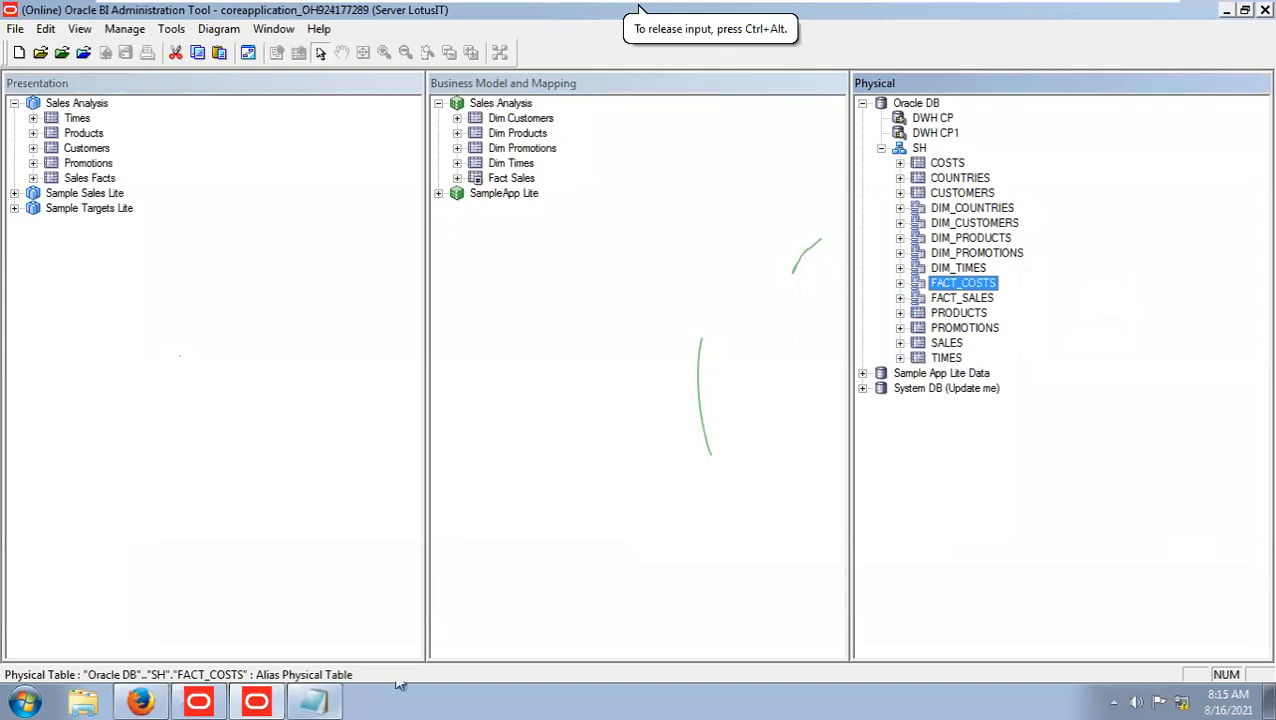
Switch back to the OBIEE Day1 presentation in PowerPoint and review the snowflake diagrams on slides 16 and 17.
left_click(1112, 19)
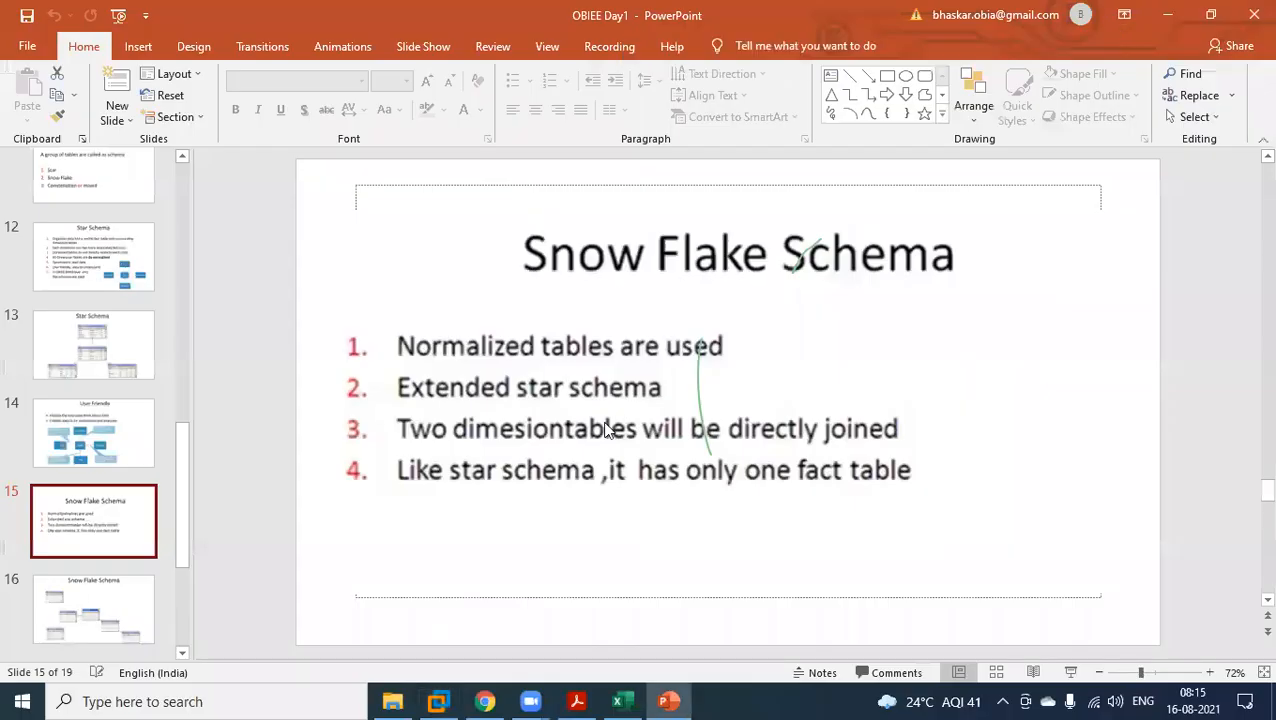
left_click(120, 592)
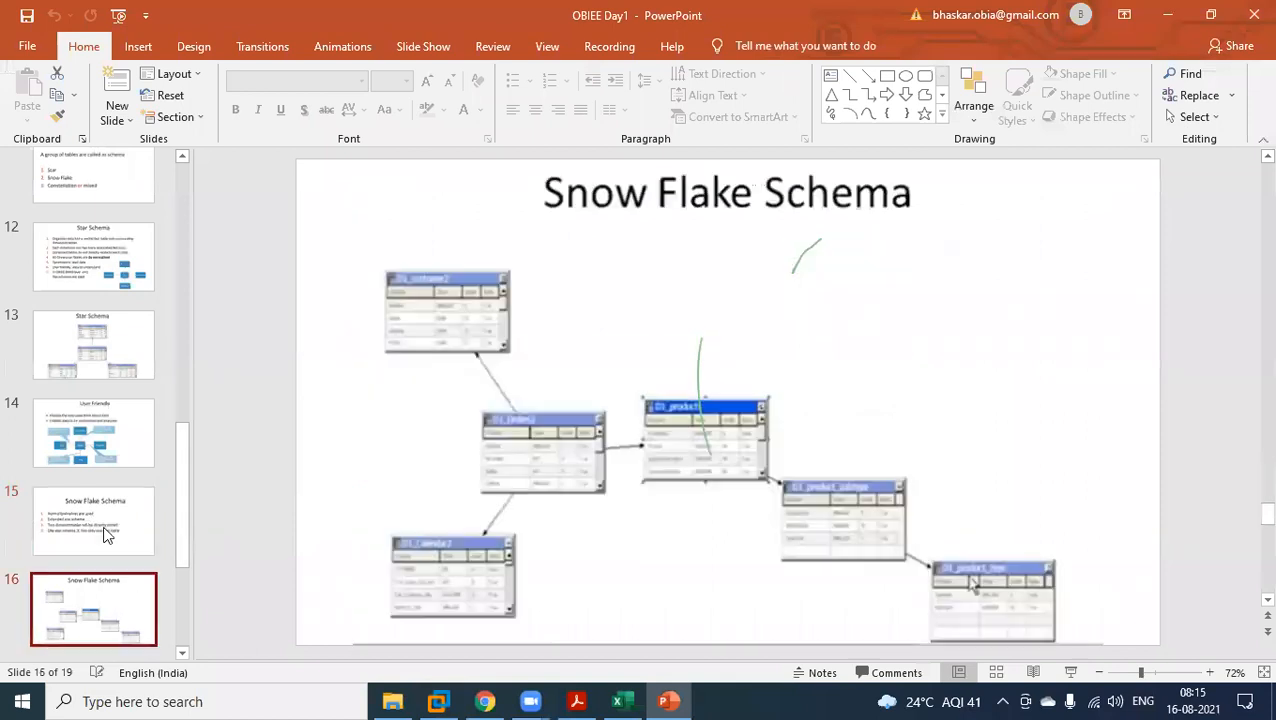
scroll(107, 480, "down", 2)
left_click(103, 519)
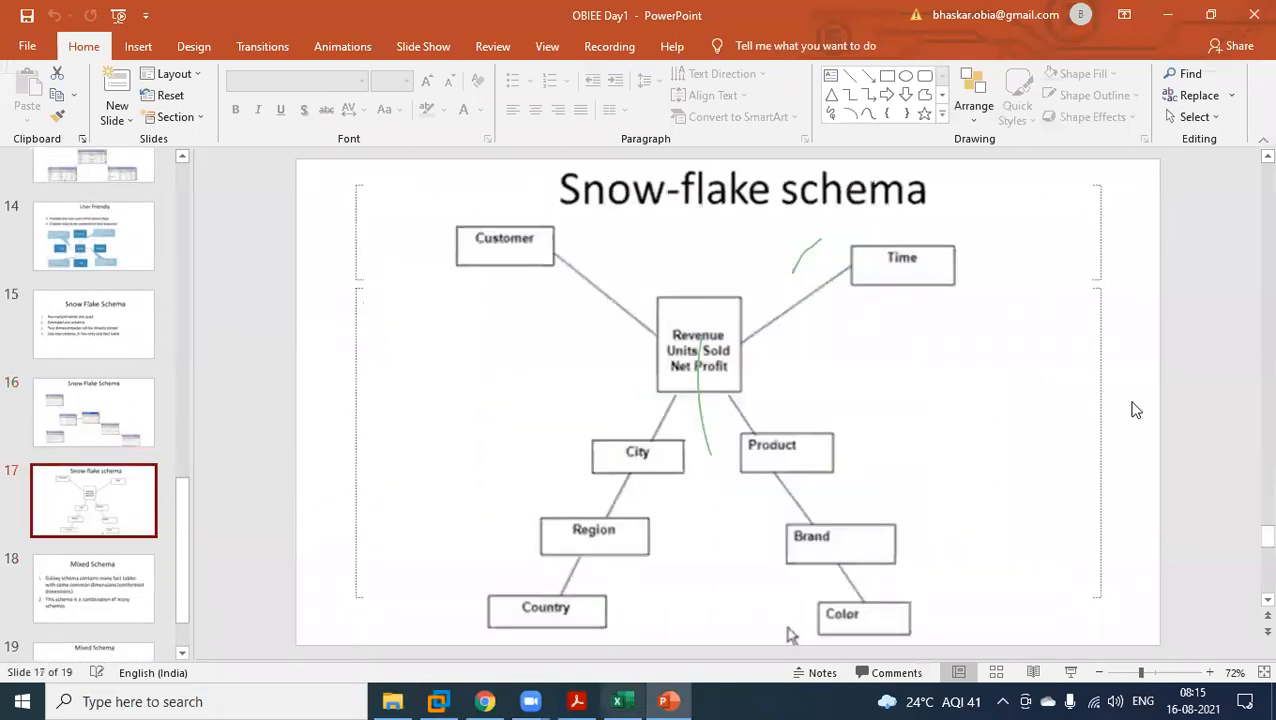